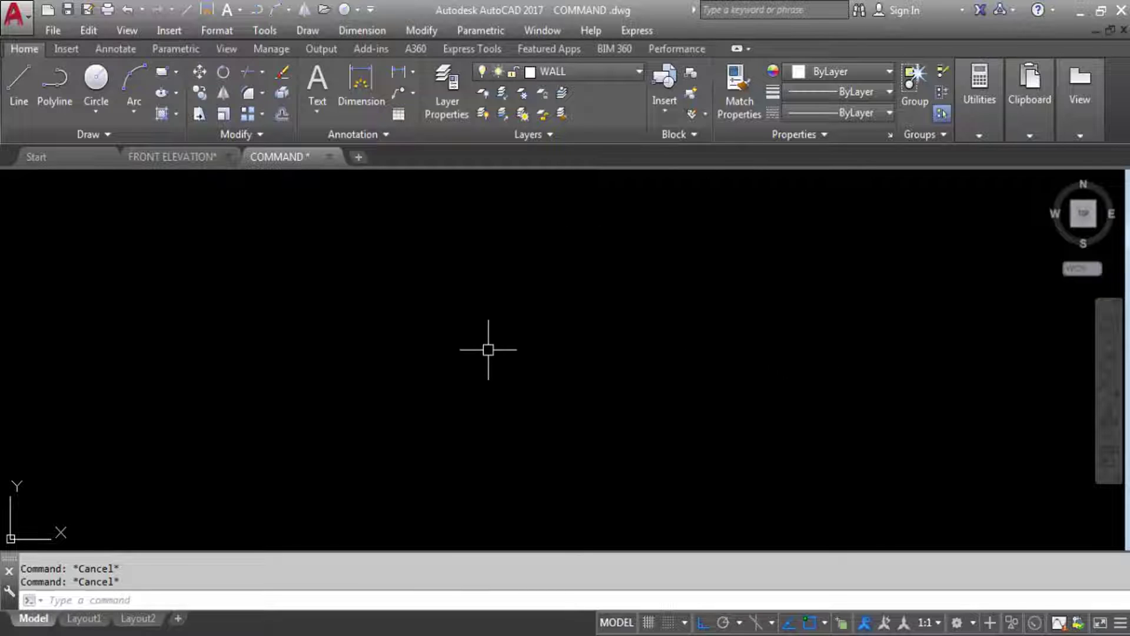
Draw a horizontal rectangle 6' long and 9" high from connected line segments.
type("L")
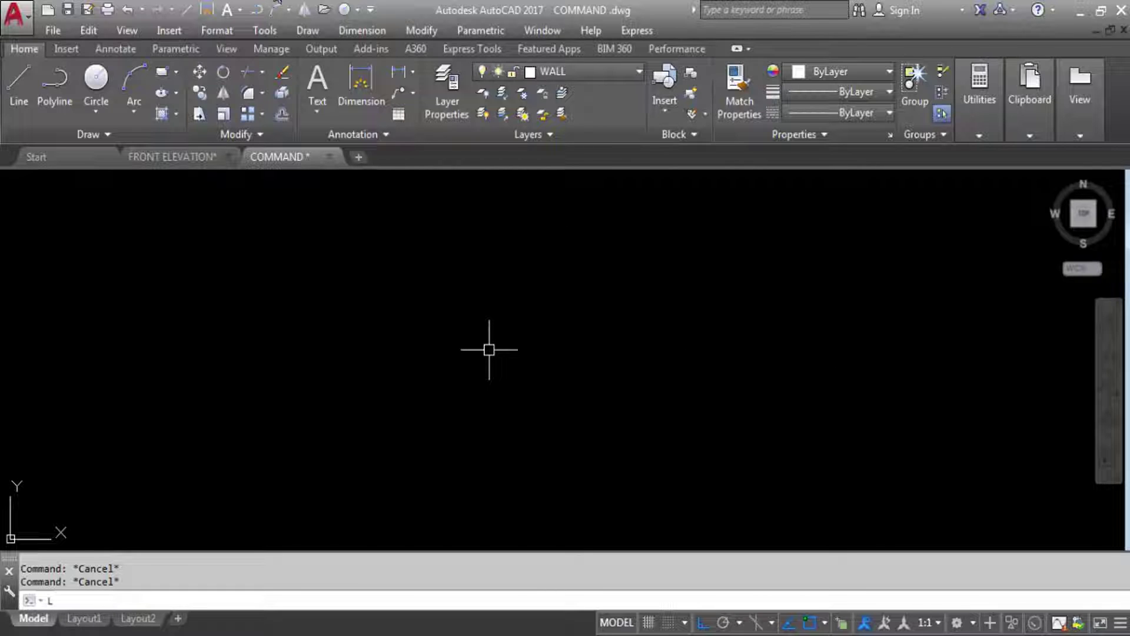
key("Return")
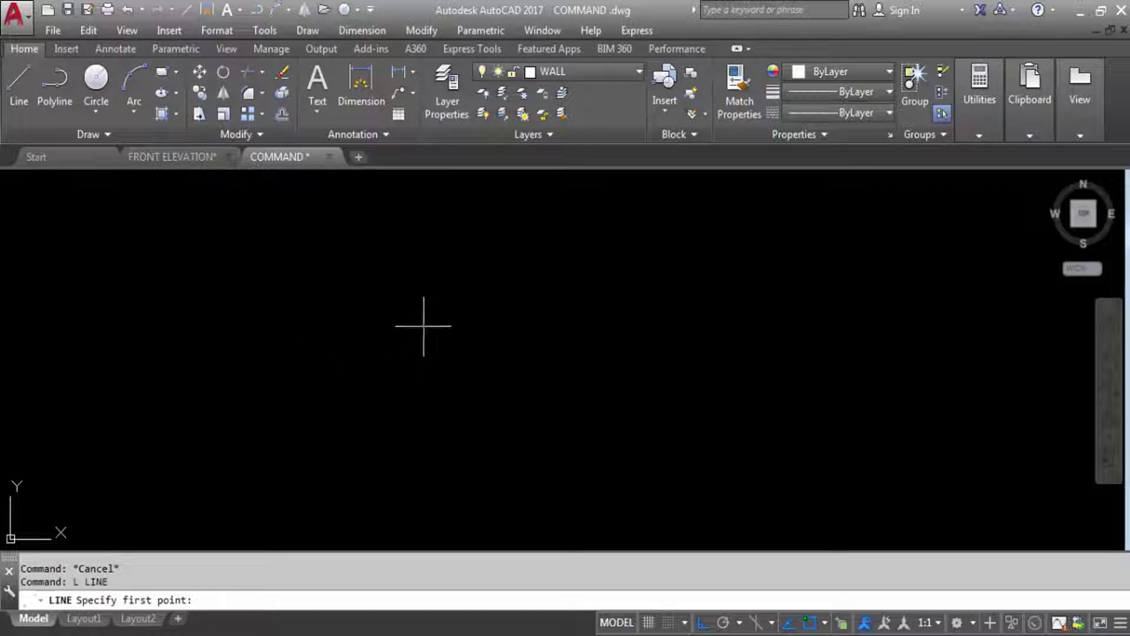
left_click(424, 326)
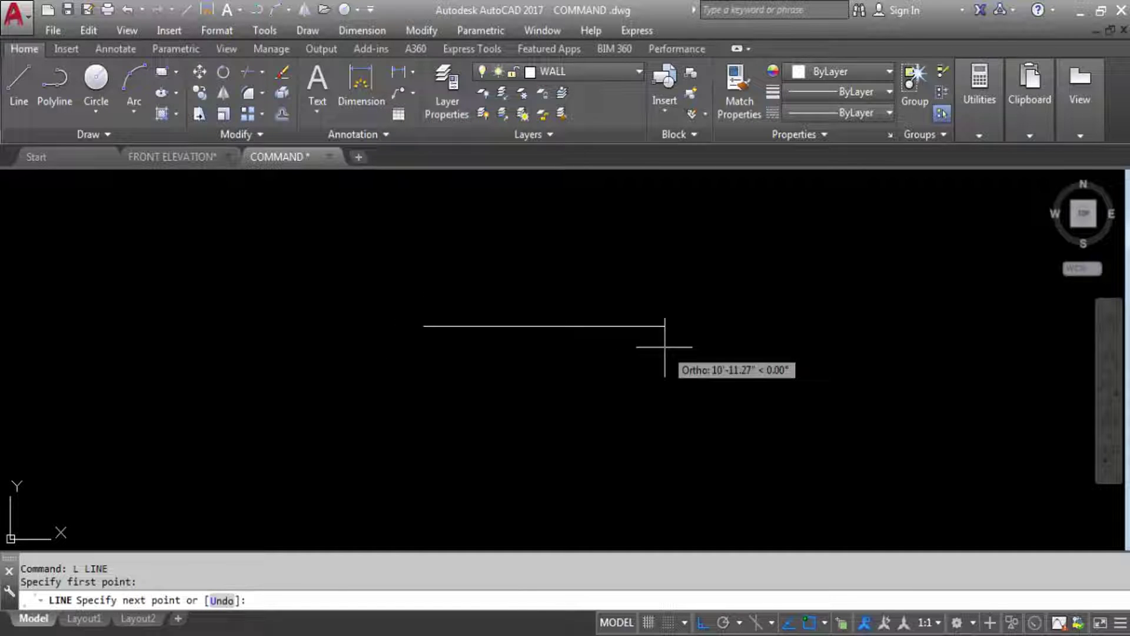
type("6'")
key("Return")
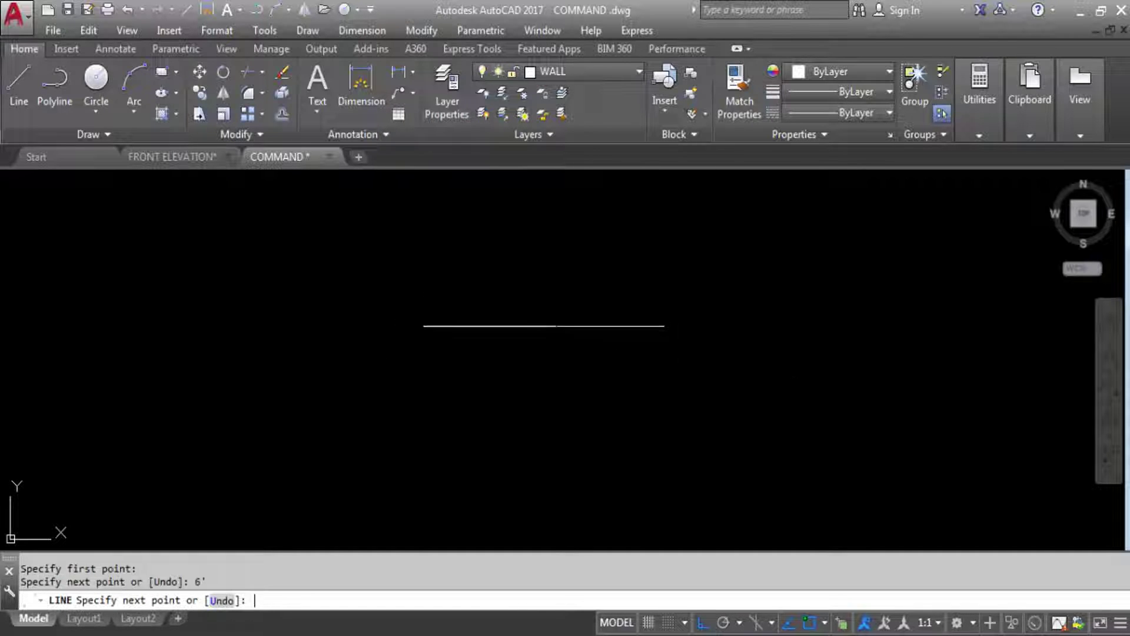
scroll(530, 333, "up", 4)
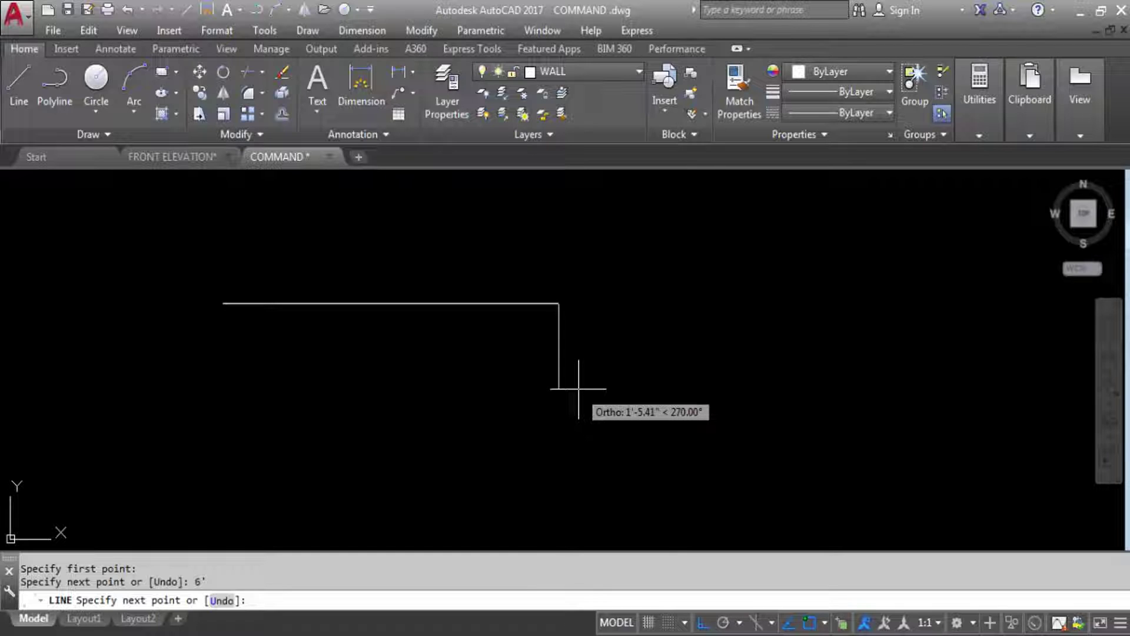
key("Return")
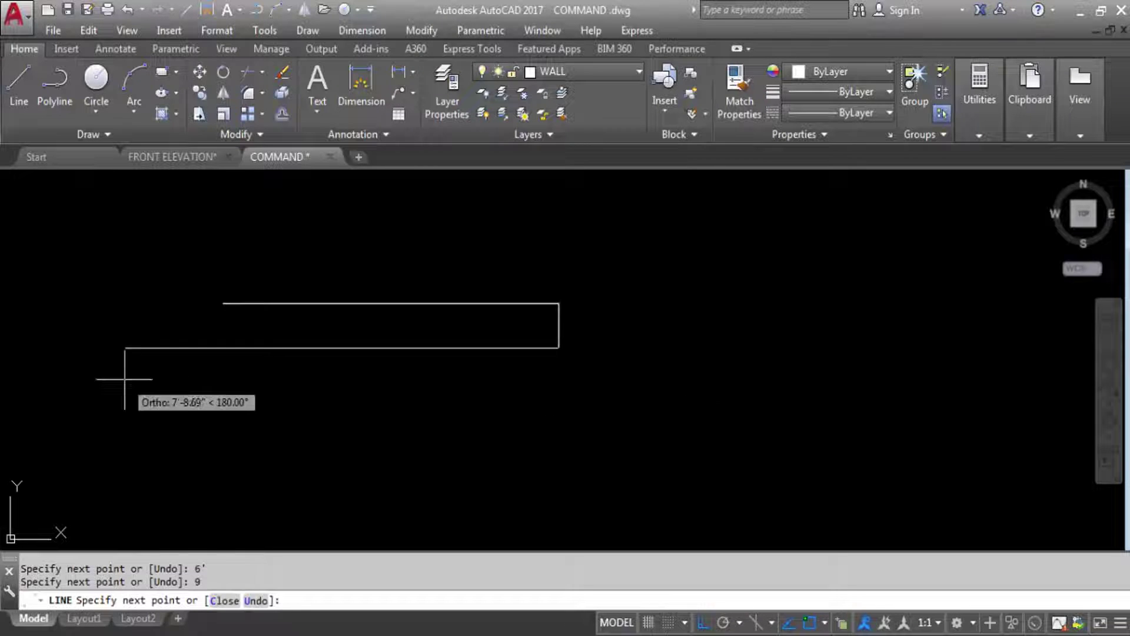
type("6'")
key("Return")
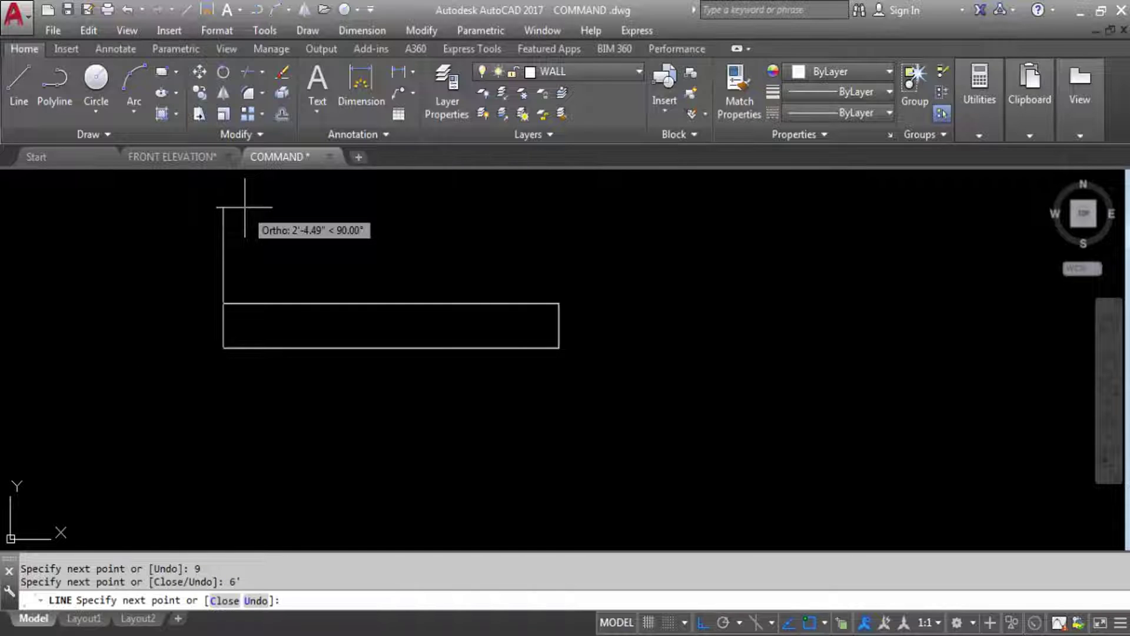
type("9")
key("Return")
key("Escape")
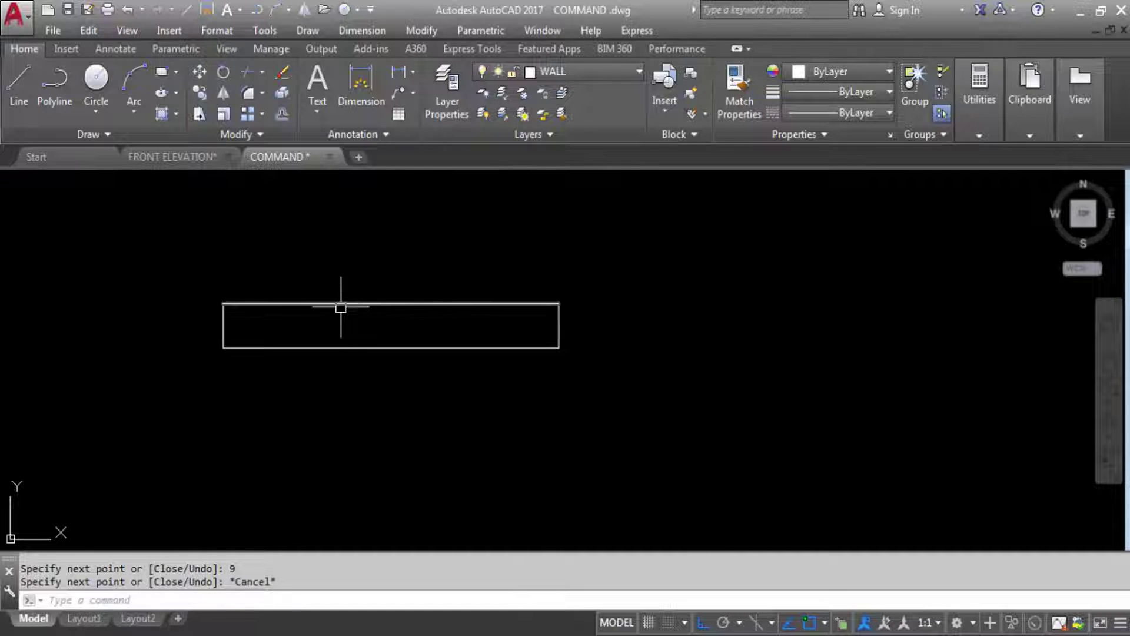
Draw a second line rectangle, 5' by 9", about 3' to the right of the first and aligned with its upper edge.
scroll(401, 318, "down", 1)
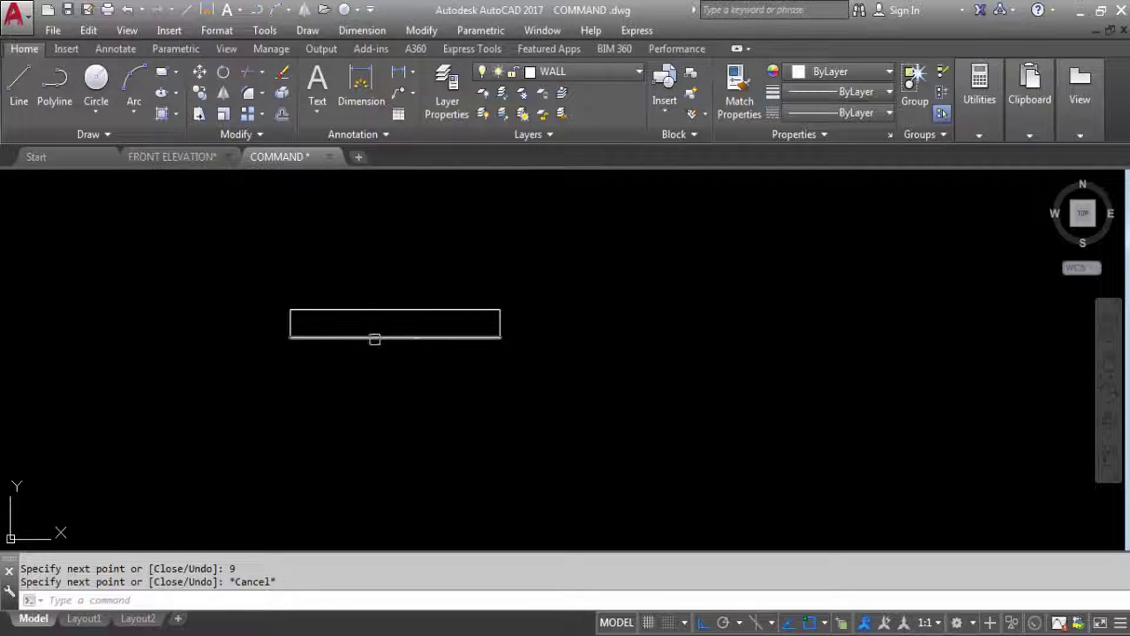
scroll(412, 335, "down", 1)
key("Return")
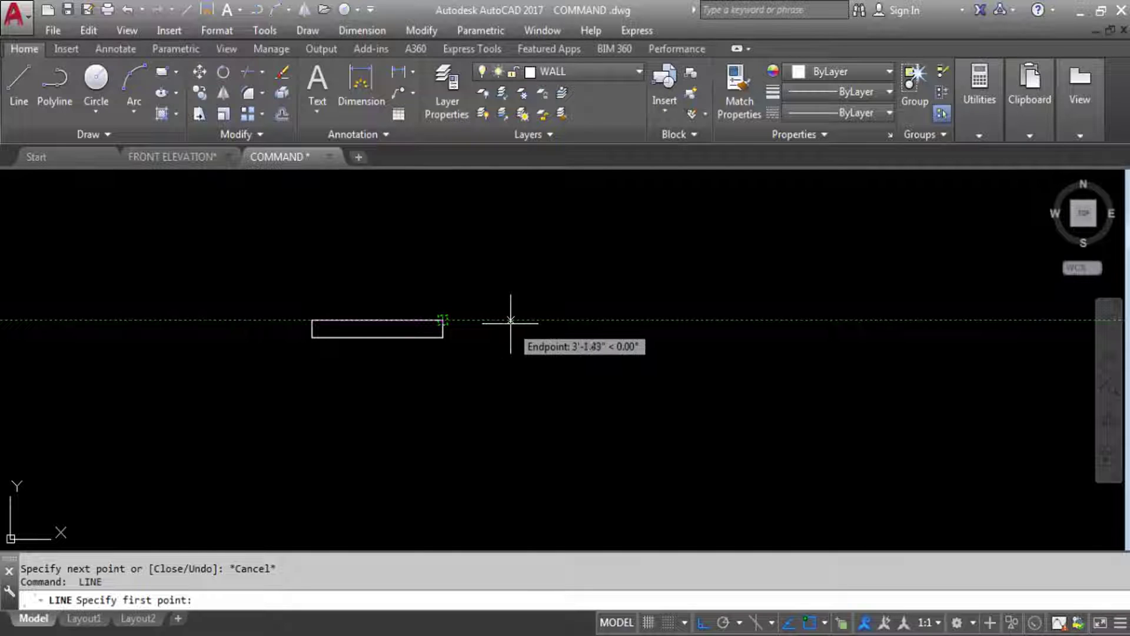
left_click(514, 321)
type("5")
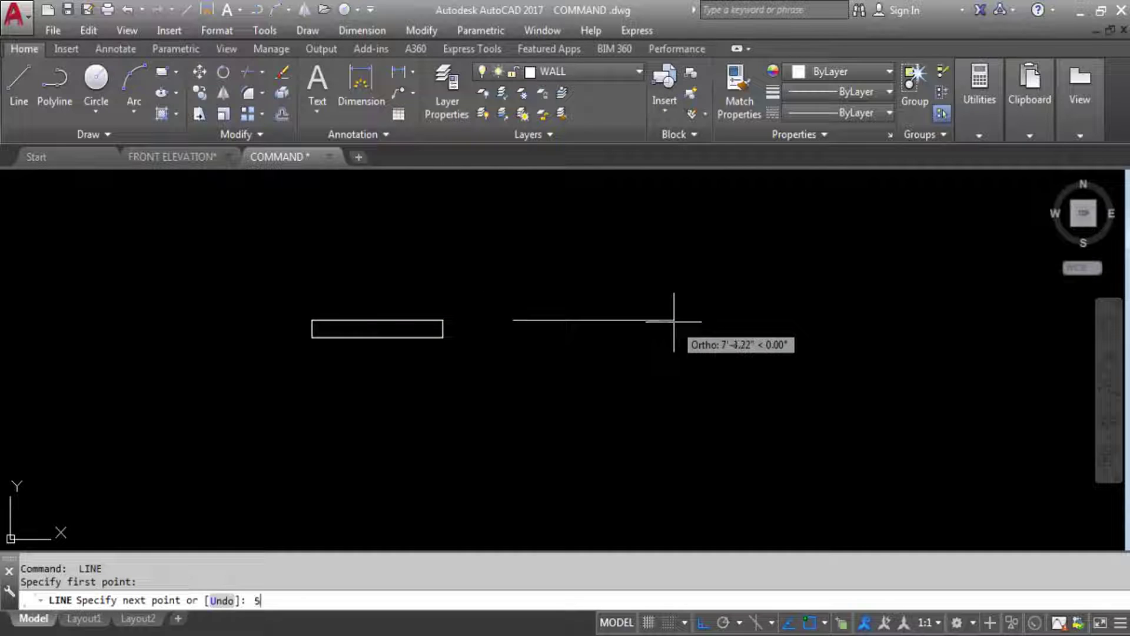
type("'")
key("Return")
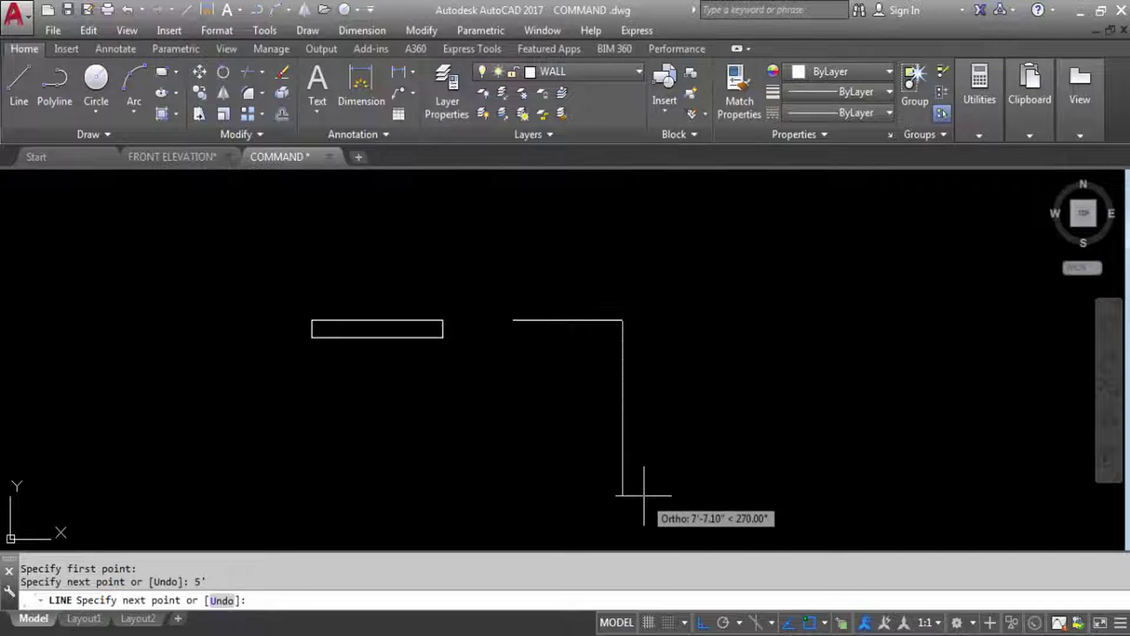
type("9")
key("Return")
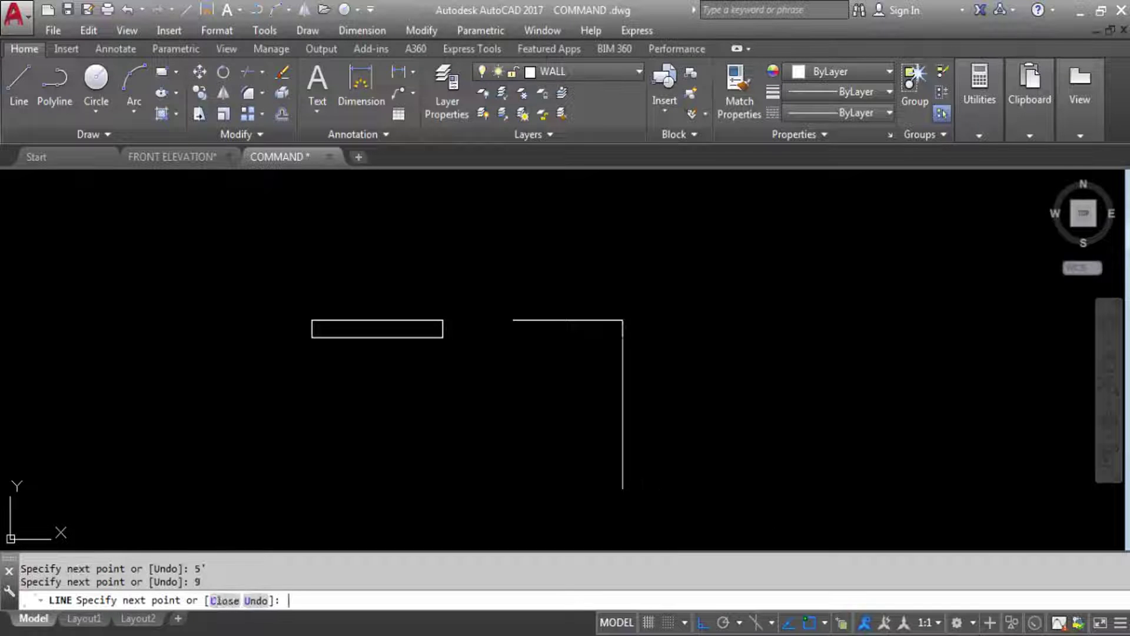
type("5'")
key("Return")
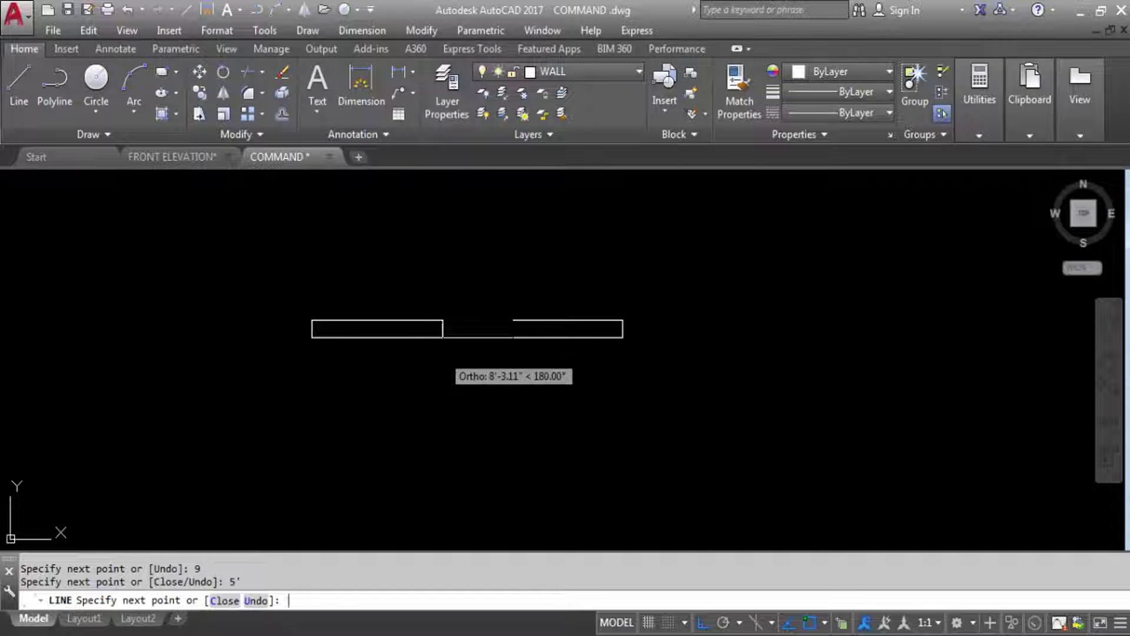
key("Return")
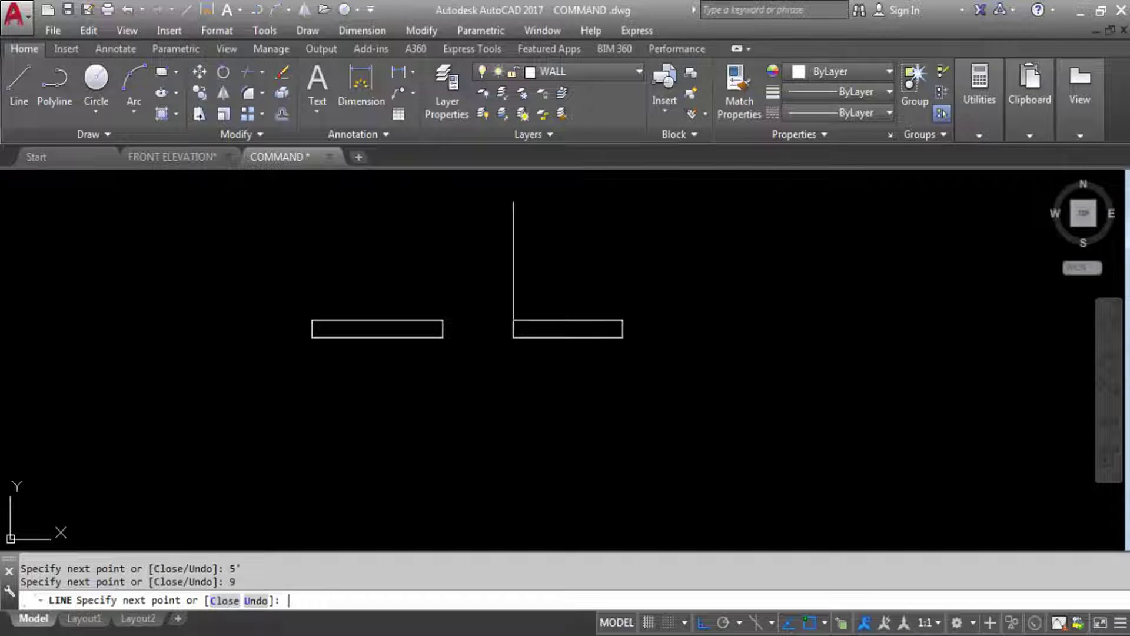
key("Escape")
scroll(348, 351, "down", 2)
scroll(330, 350, "up", 4)
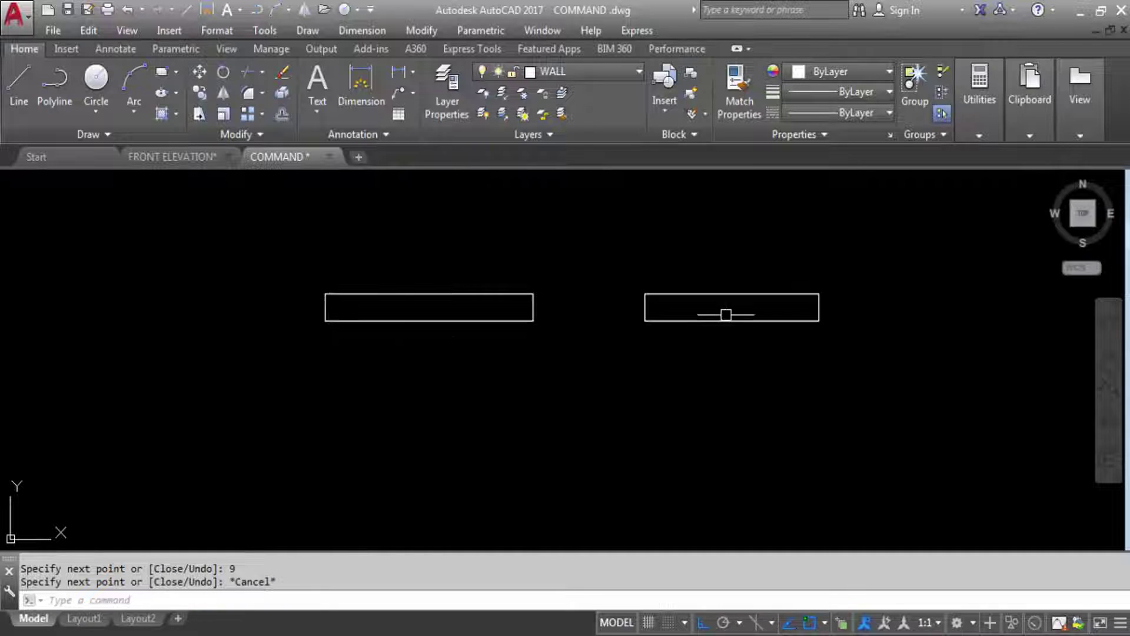
scroll(528, 383, "down", 3)
scroll(528, 347, "up", 3)
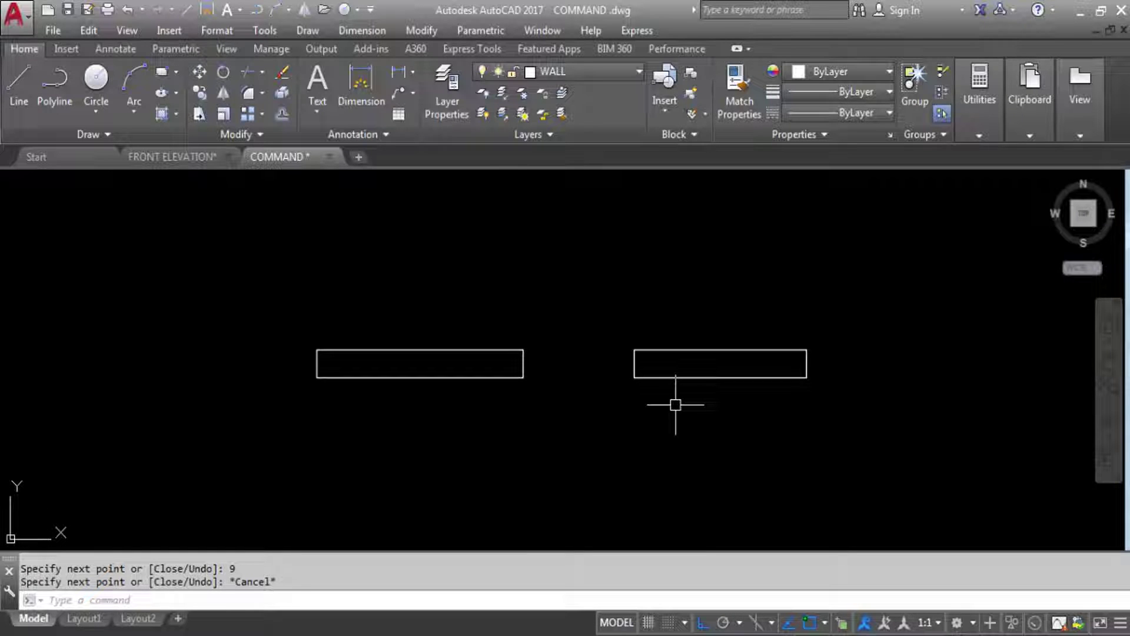
scroll(798, 371, "up", 2)
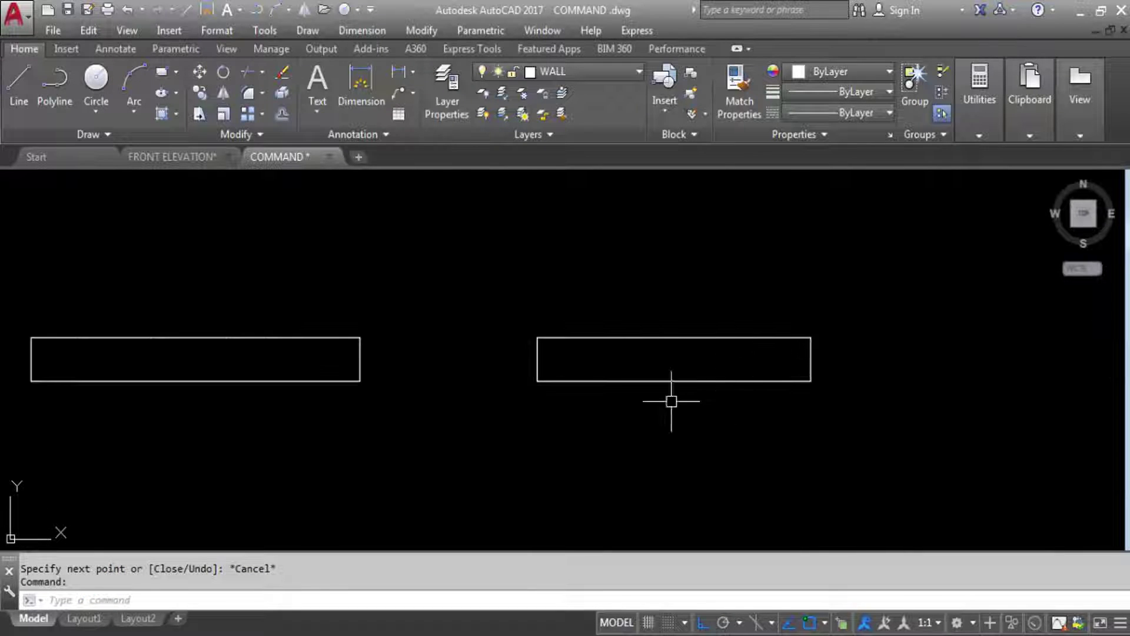
scroll(590, 378, "down", 2)
scroll(590, 383, "up", 2)
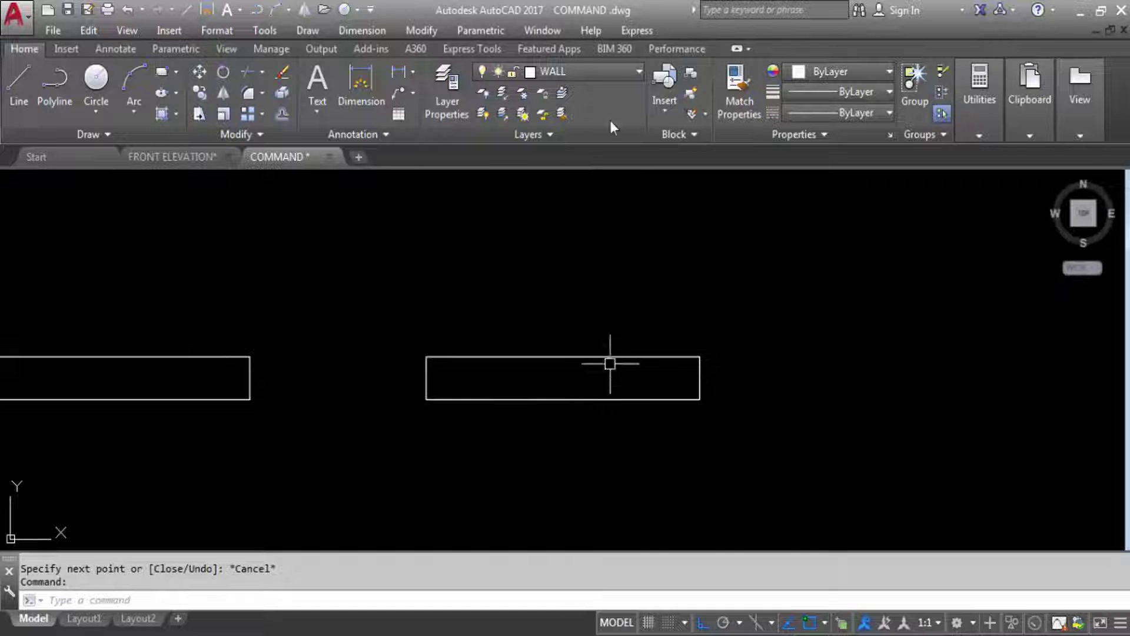
Make DOOR the current layer and draw a line through the 5' rectangle joining the midpoints of its short sides.
left_click(605, 71)
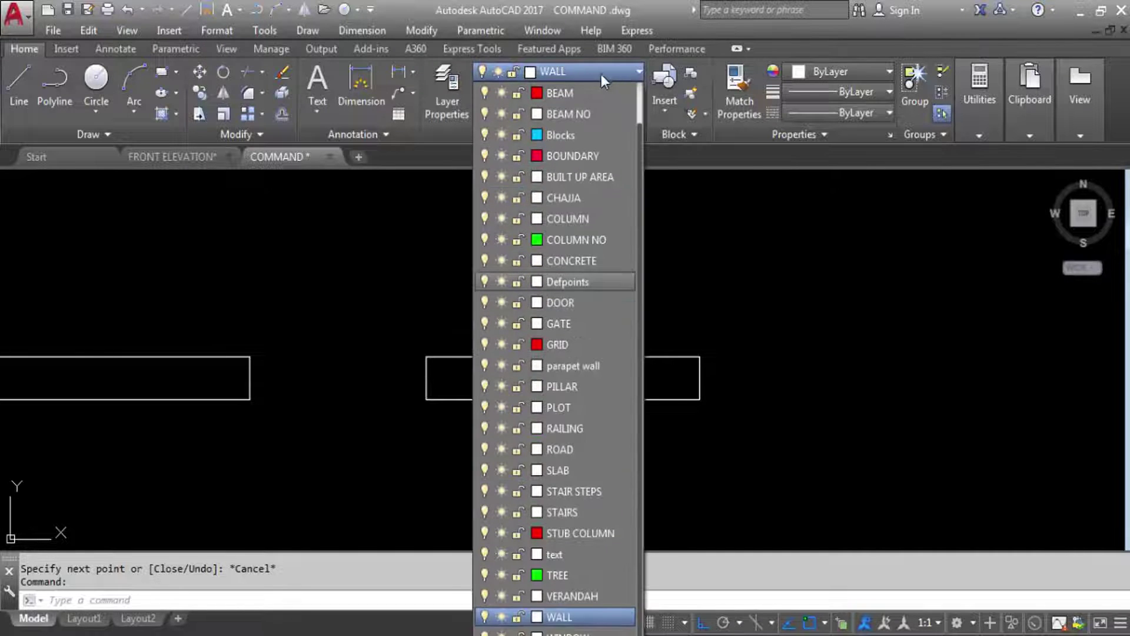
left_click(573, 302)
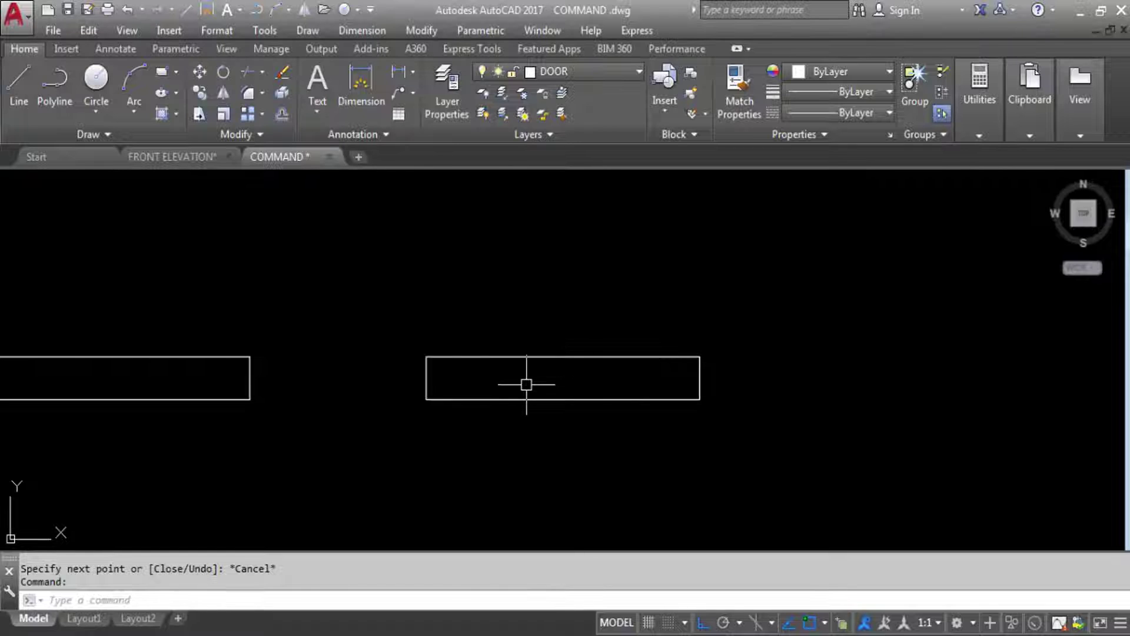
type("L")
key("Return")
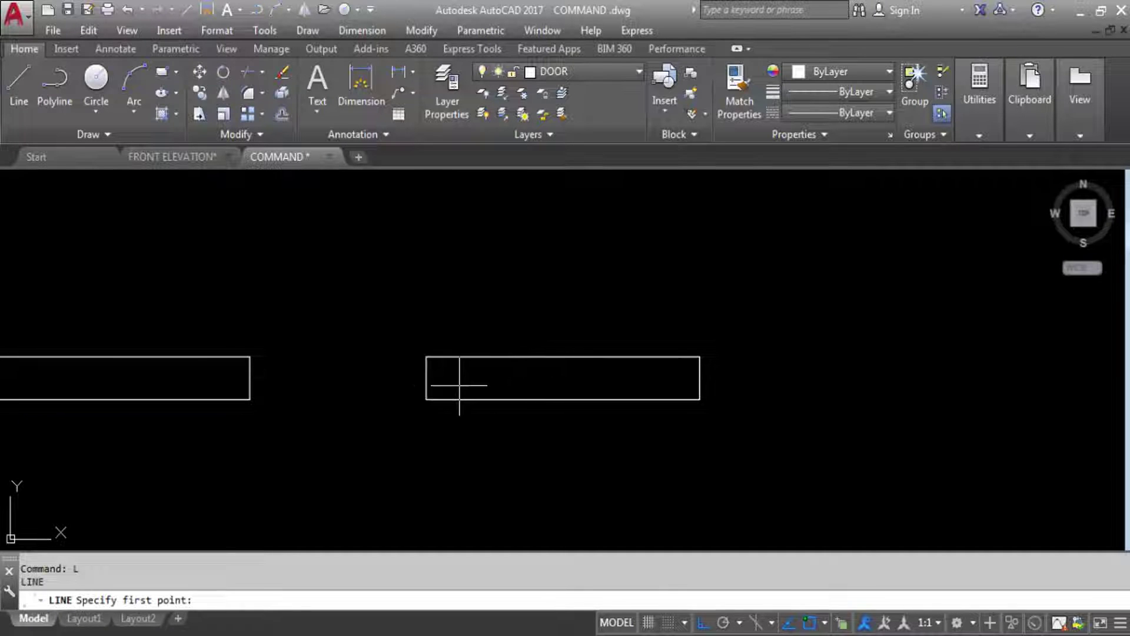
left_click(426, 378)
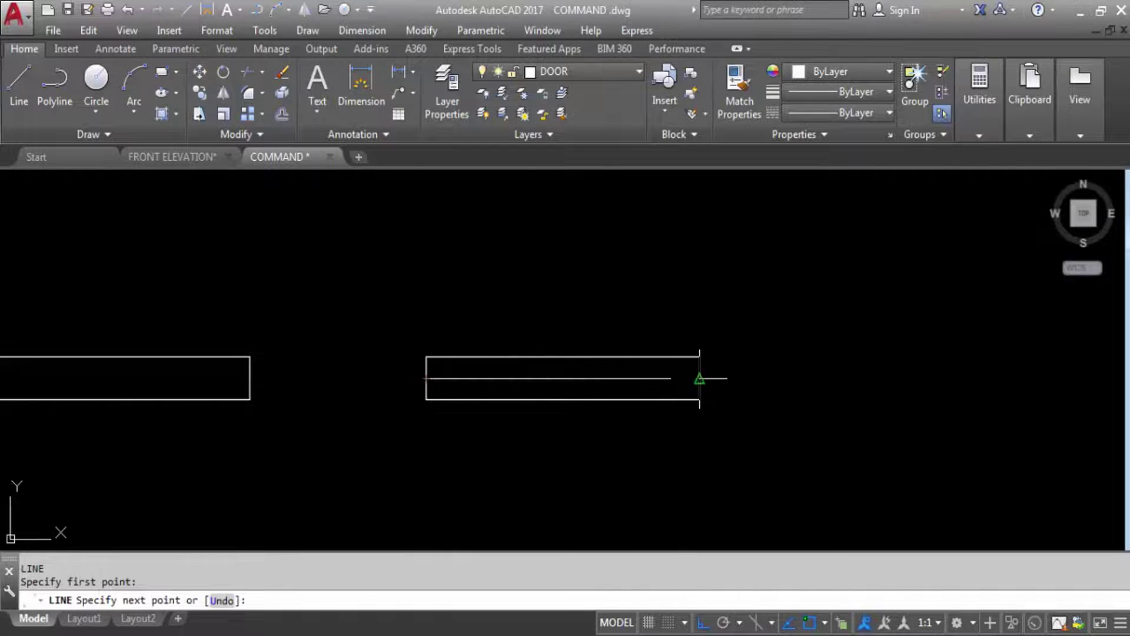
left_click(699, 378)
key("Escape")
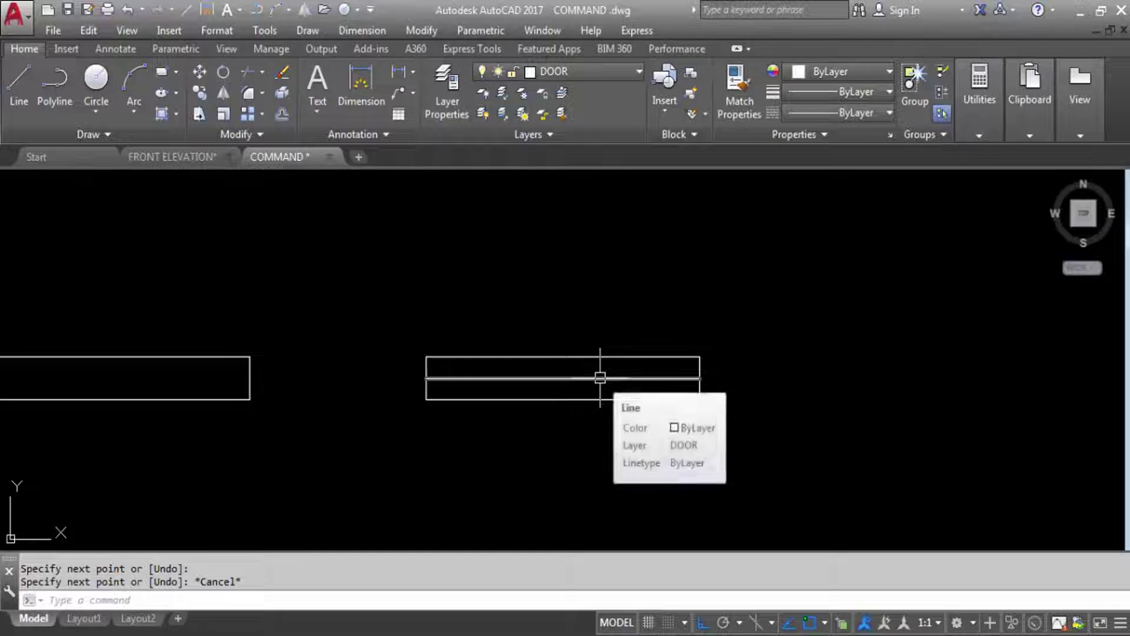
Offset the 5' rectangle's middle line by 2" both upward and downward.
type("o")
key("Return")
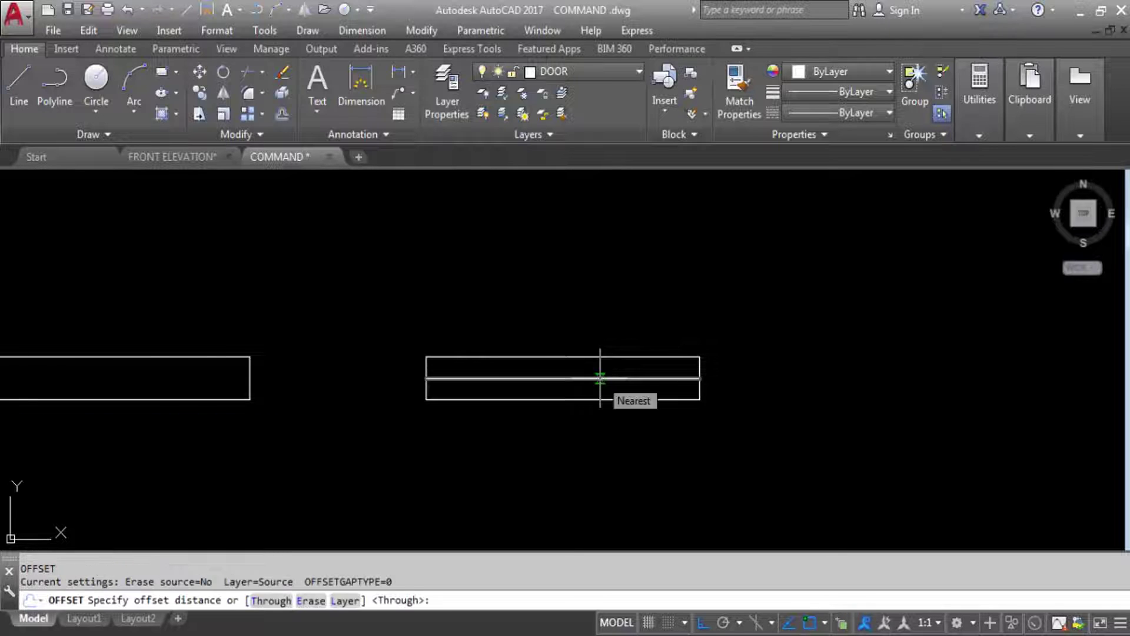
key("Return")
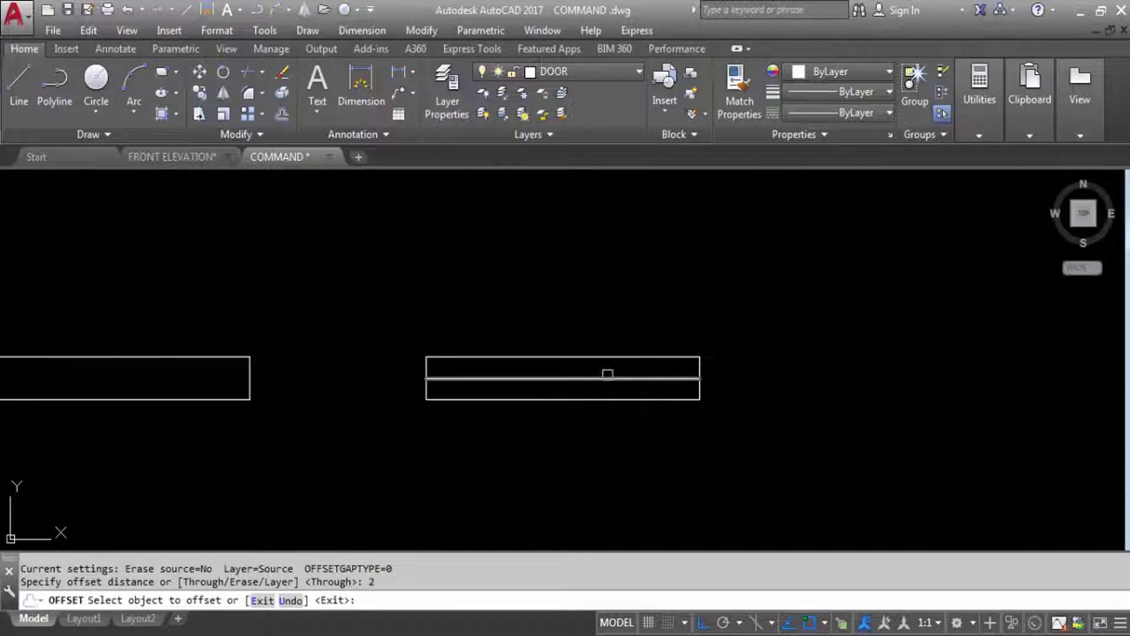
left_click(632, 374)
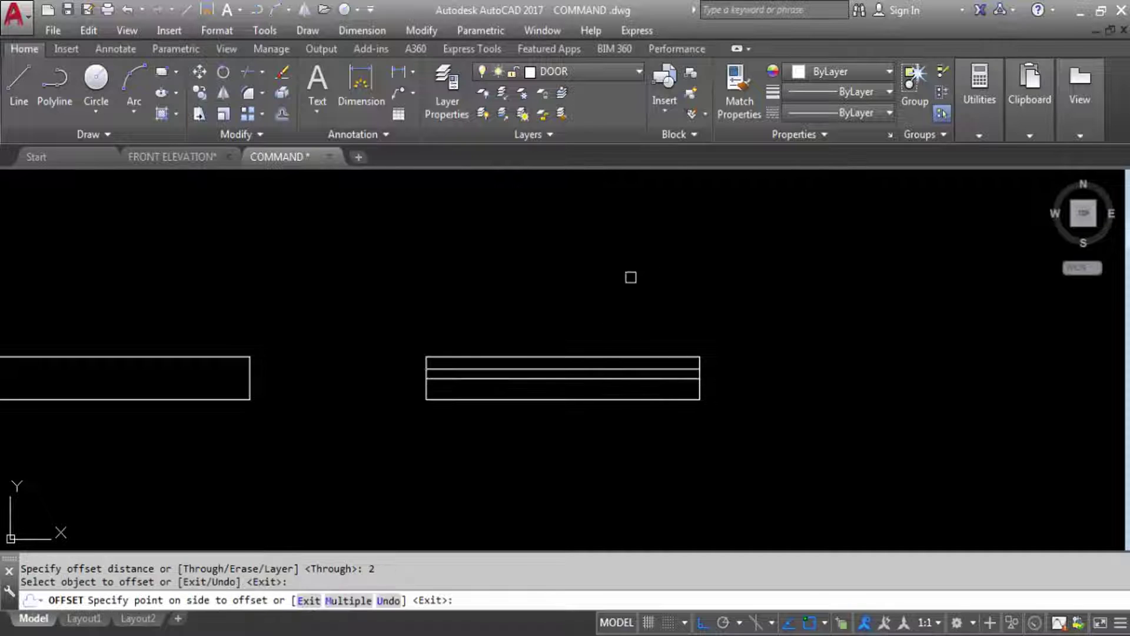
left_click(630, 277)
left_click(611, 378)
left_click(640, 462)
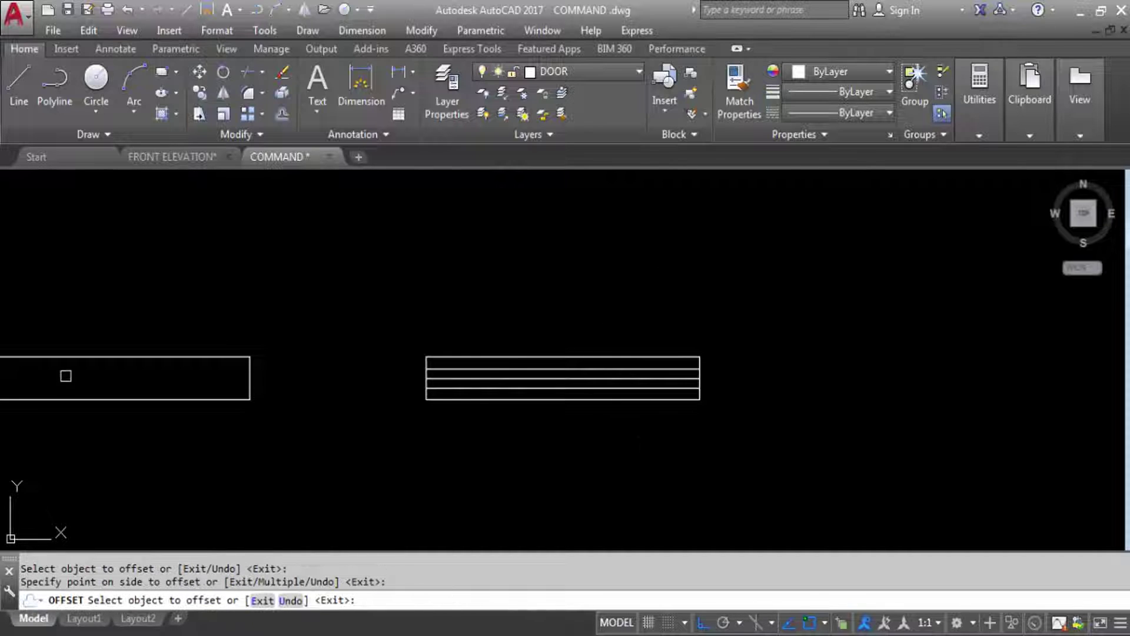
key("Escape")
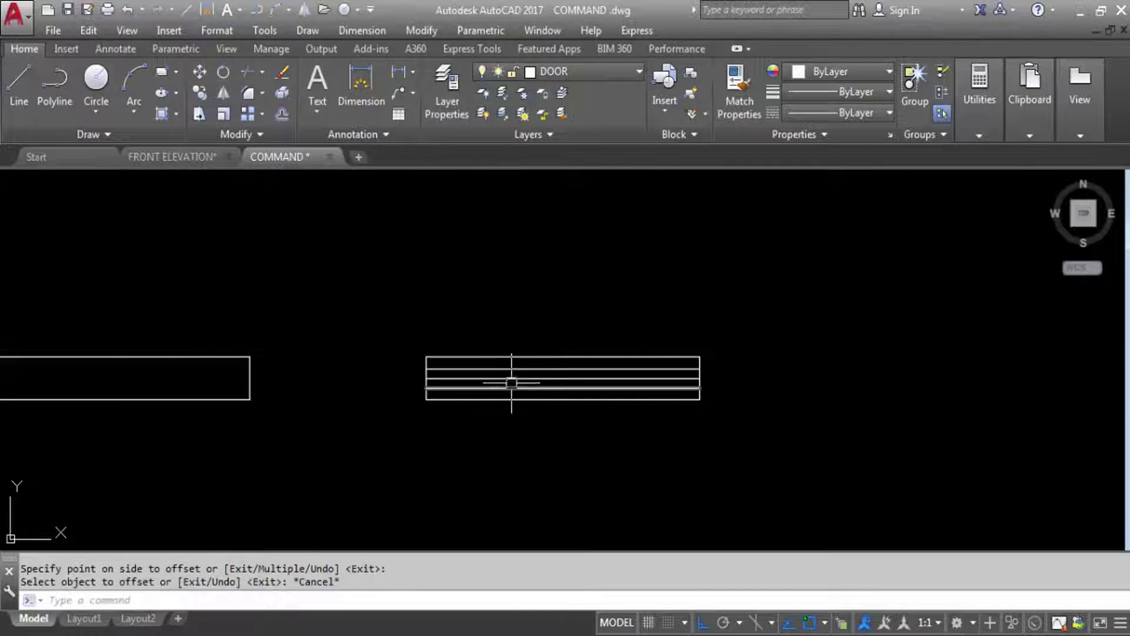
Trim the 5' rectangle's short sides at both ends, removing the portions above and below the two offset lines.
type("tr")
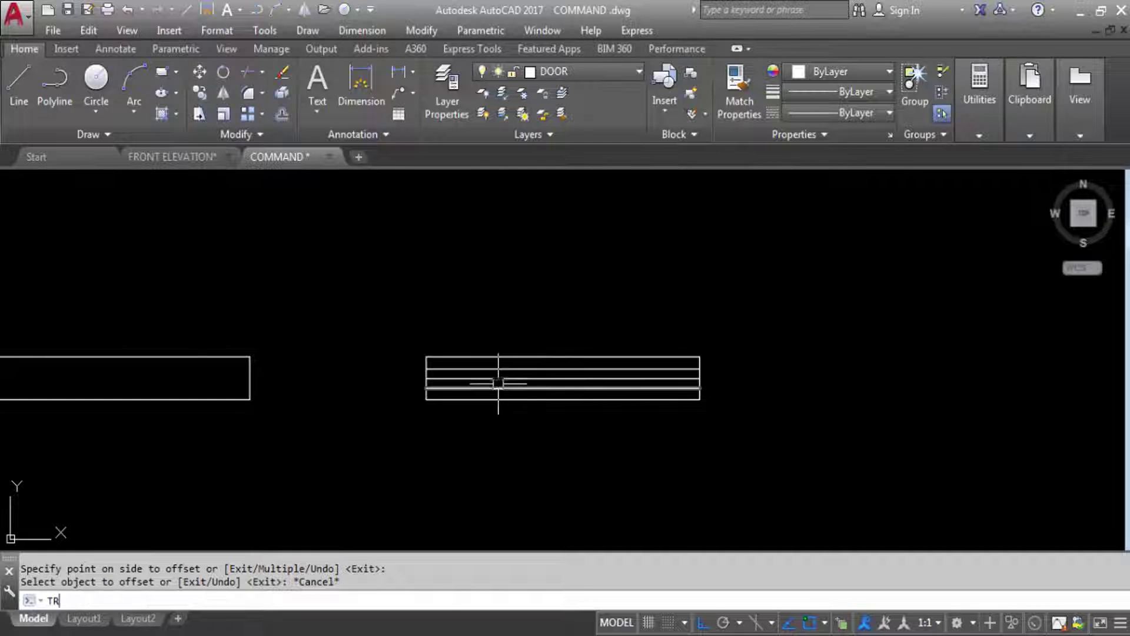
key("Return")
key("Return")
scroll(423, 360, "up", 4)
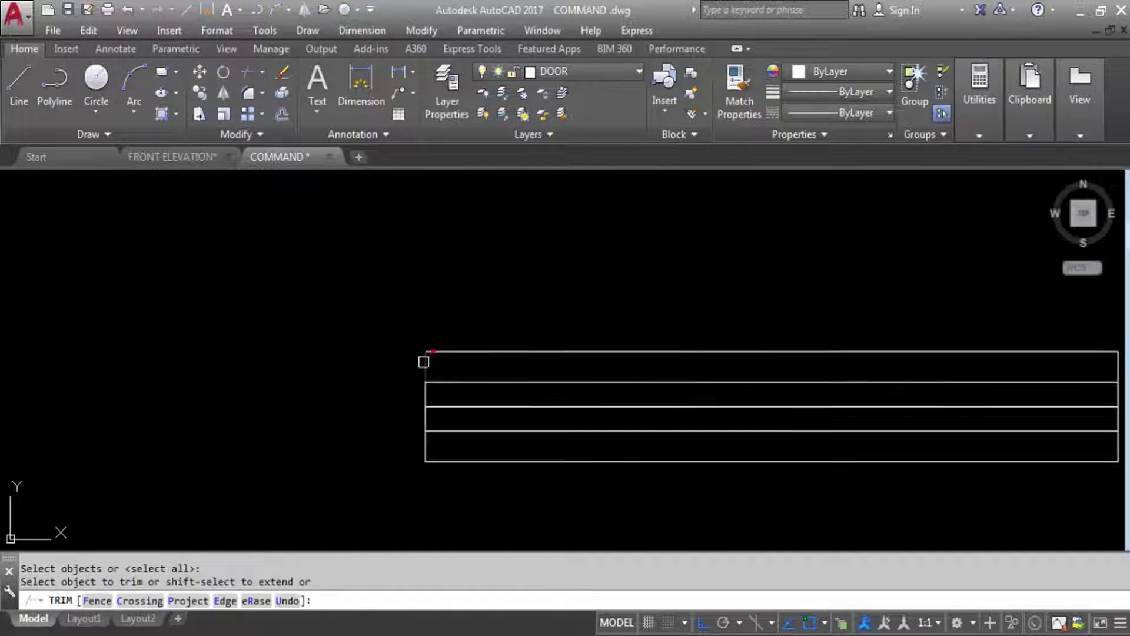
left_click(425, 366)
scroll(427, 447, "down", 4)
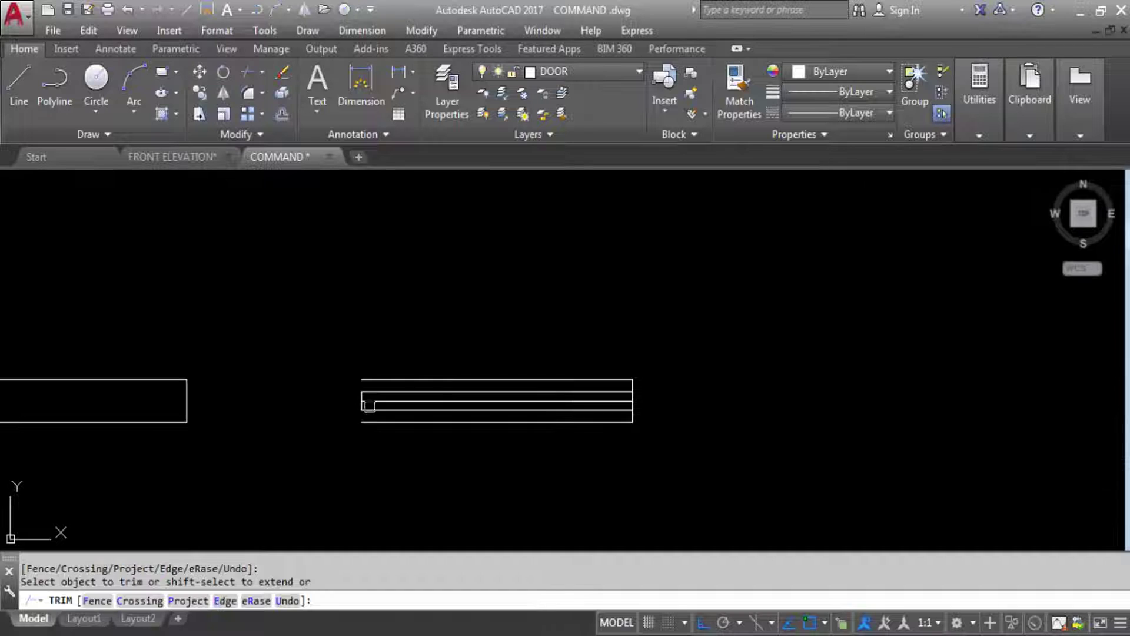
scroll(630, 376, "up", 4)
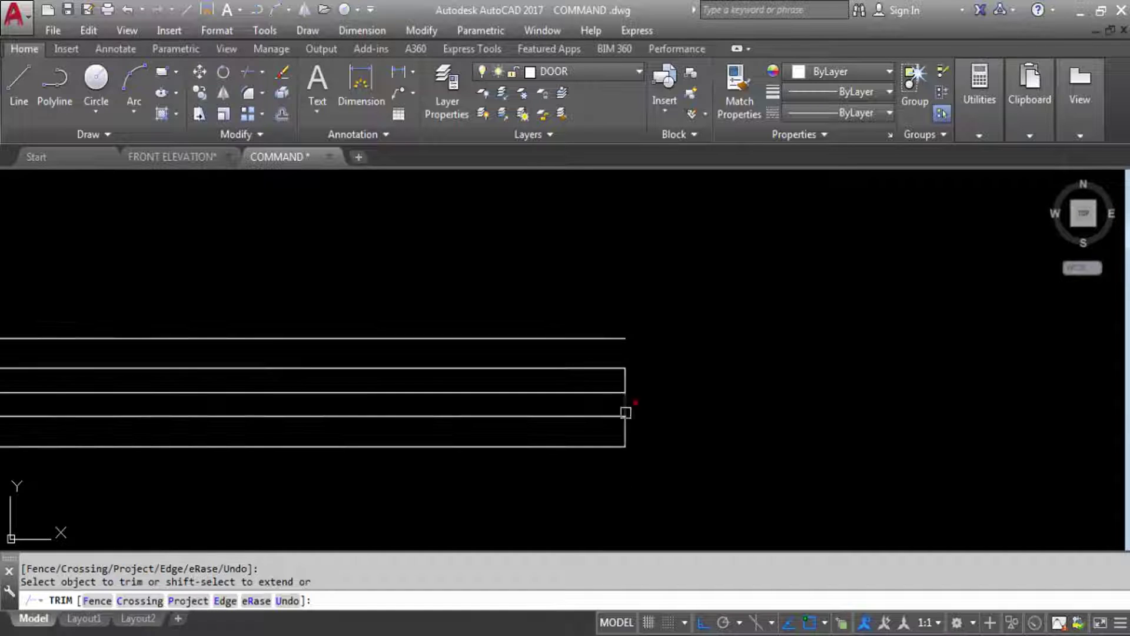
left_click(627, 419)
left_click(633, 429)
scroll(659, 411, "down", 2)
key("Escape")
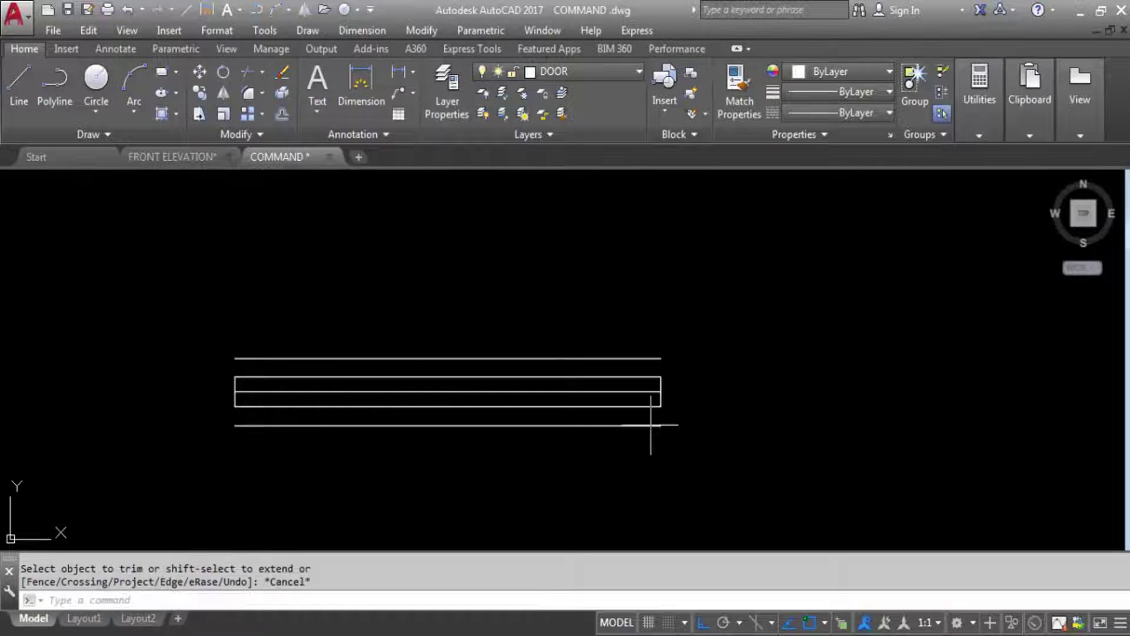
Delete the detached outer long lines above and below the narrow 5' frame.
left_click(651, 425)
left_click(651, 357)
key("Delete")
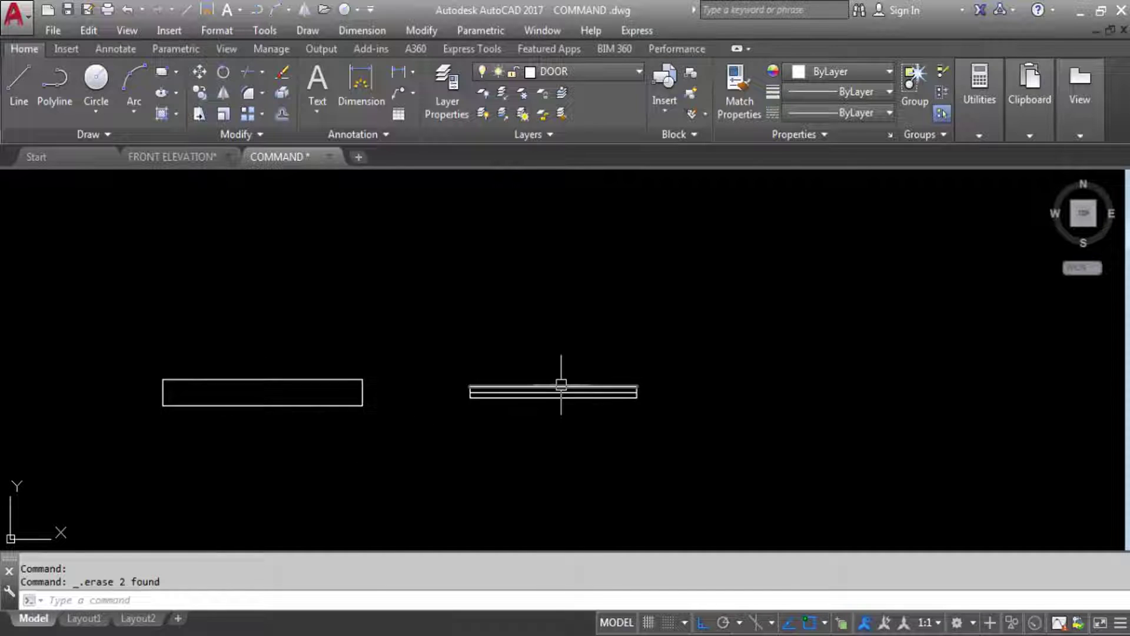
Delete the long middle line inside the narrow 5' frame.
scroll(561, 385, "up", 2)
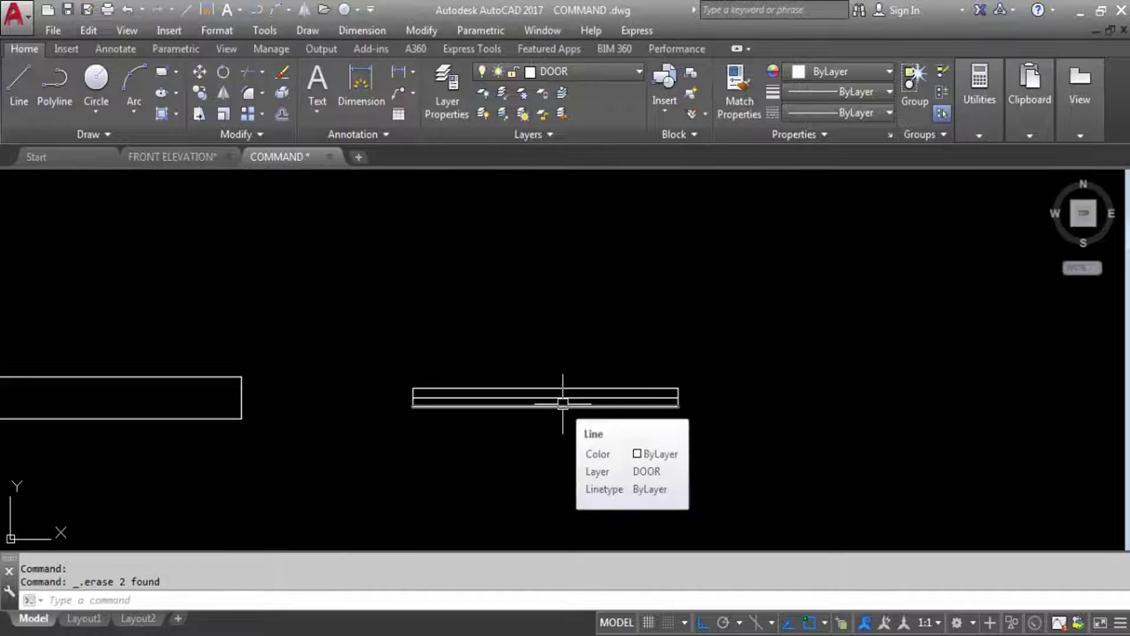
left_click(560, 398)
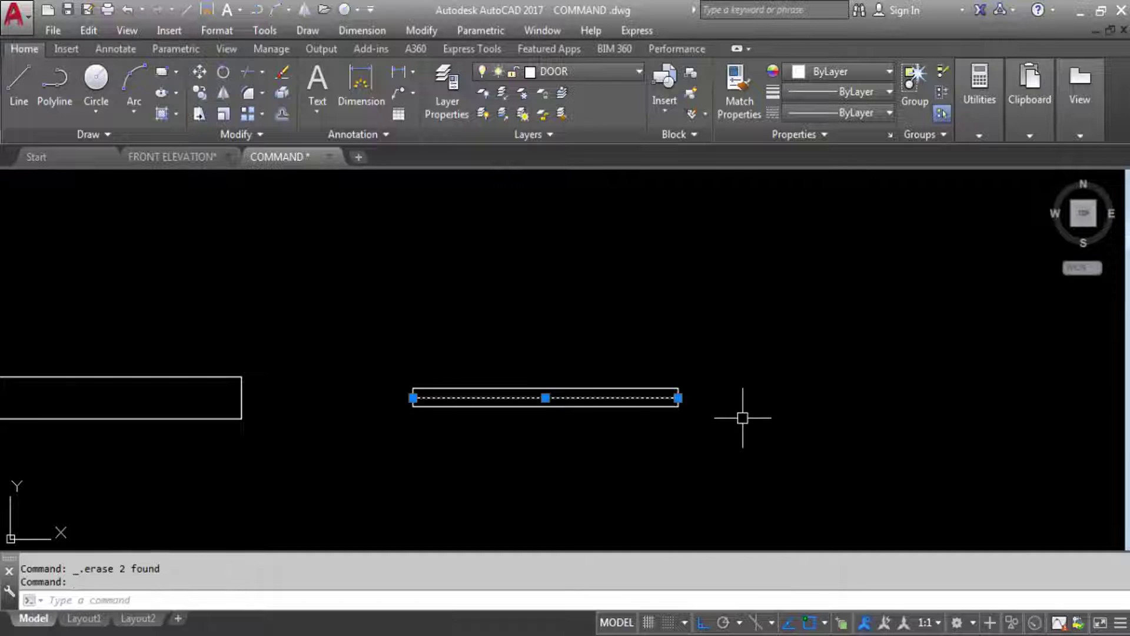
key("Delete")
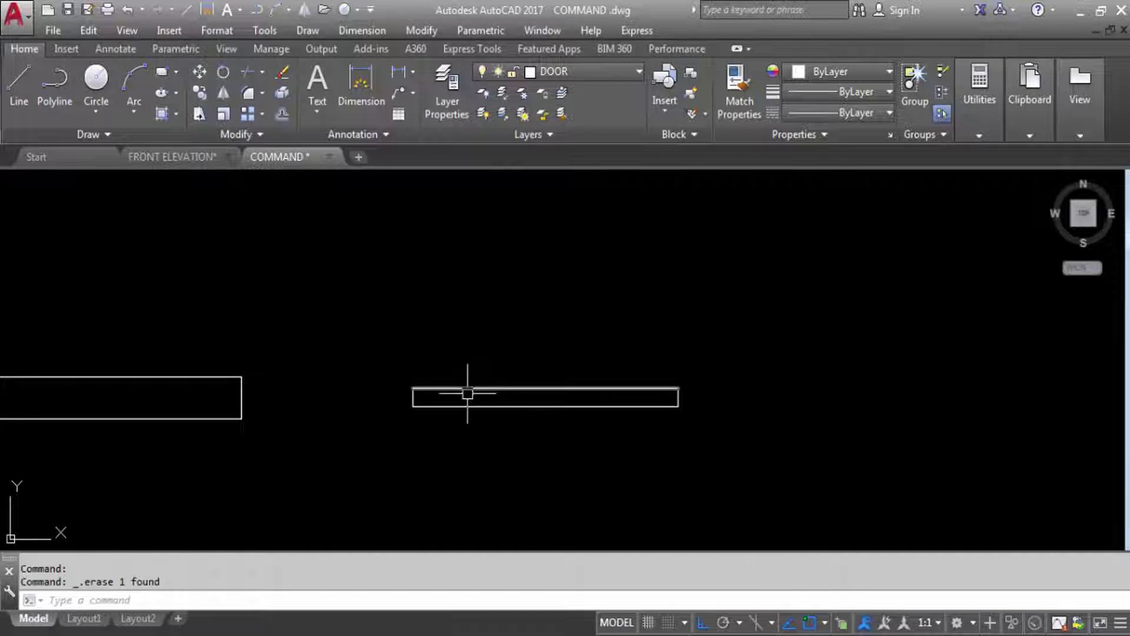
Offset both short end sides of the 5' frame inward by 0.7".
scroll(467, 393, "up", 2)
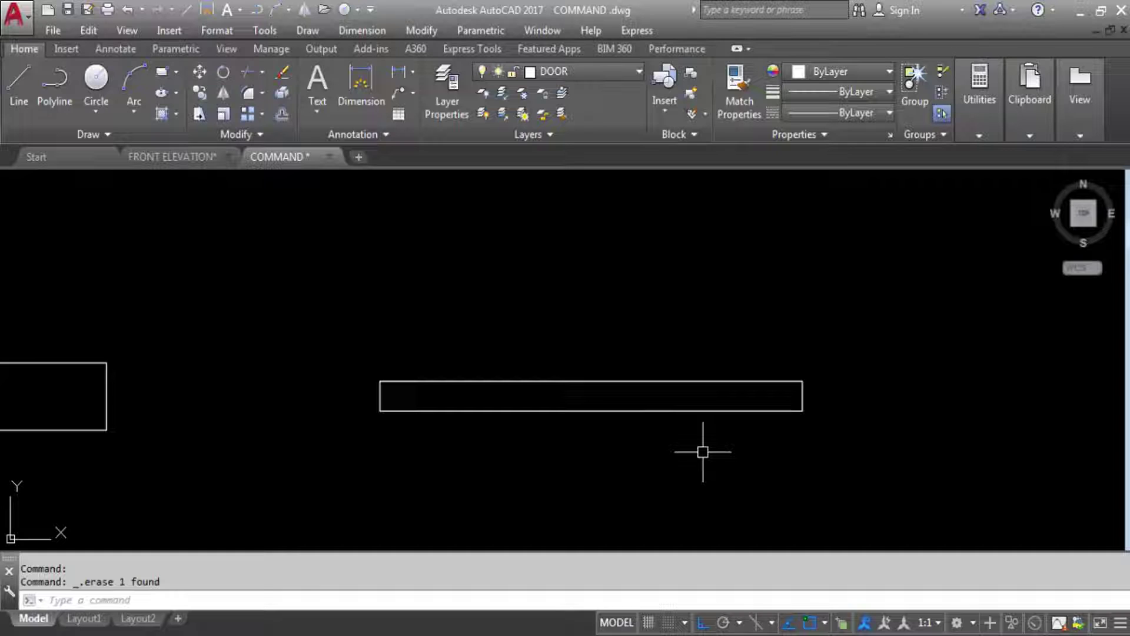
type("o")
key("Return")
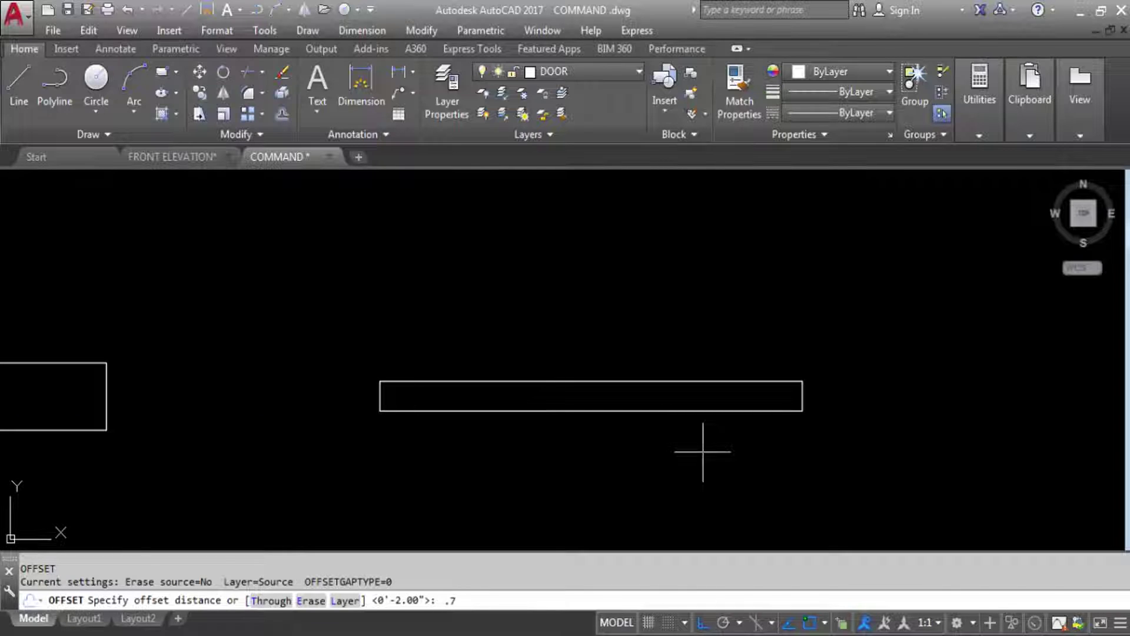
key("Return")
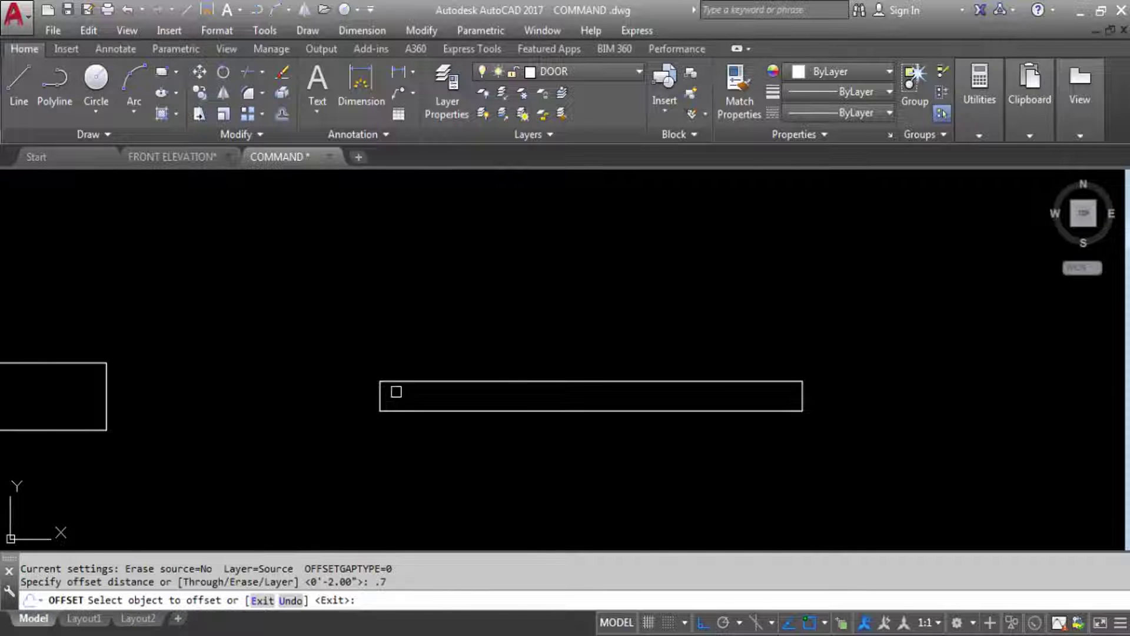
left_click(382, 396)
left_click(508, 394)
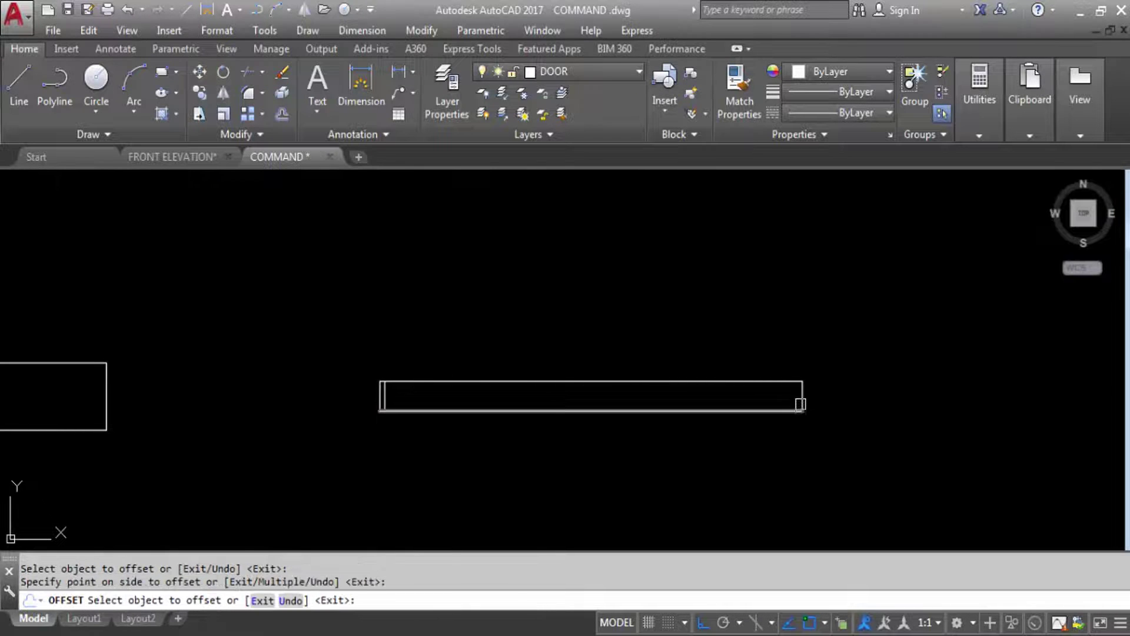
left_click(804, 400)
left_click(671, 391)
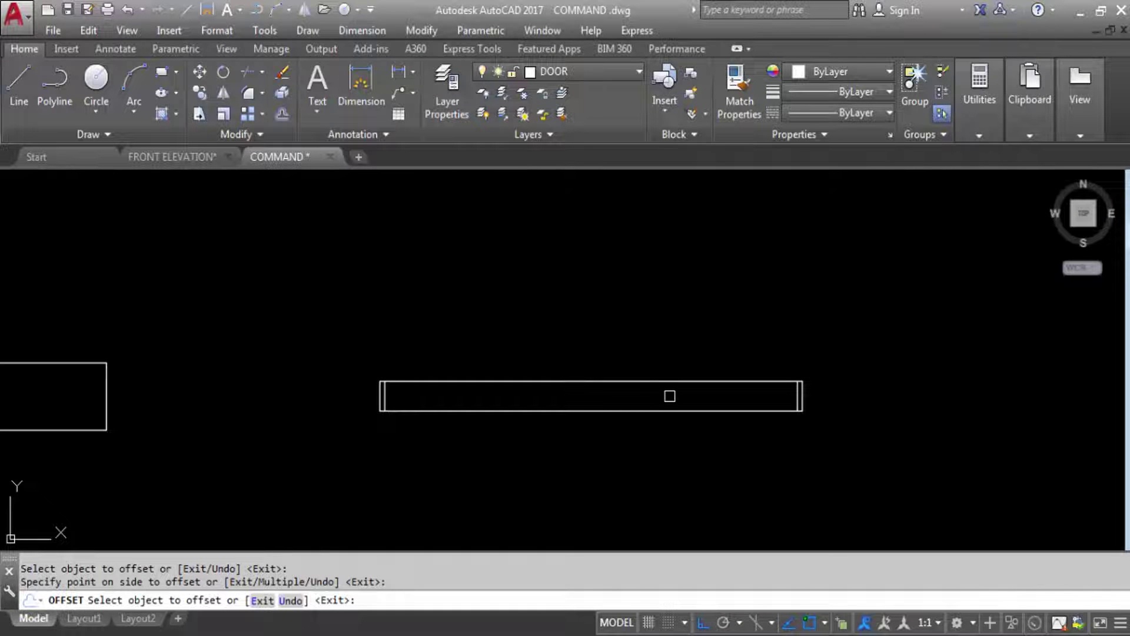
key("Escape")
Offset the frame's upper long side downward by 1" three times in succession and save the drawing.
key("Return")
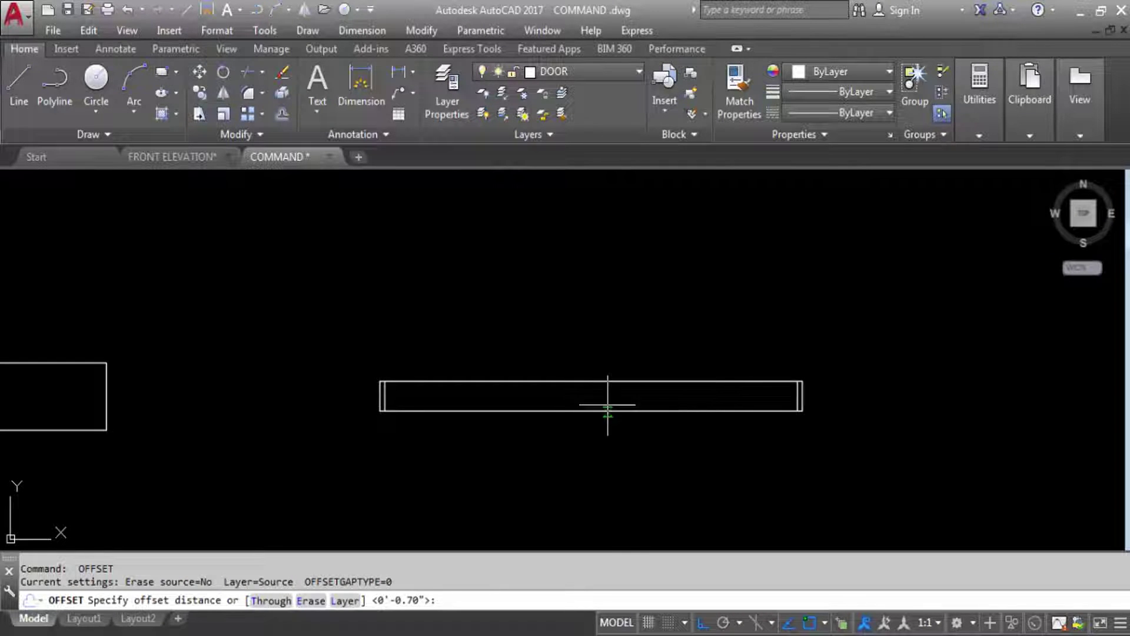
type("1")
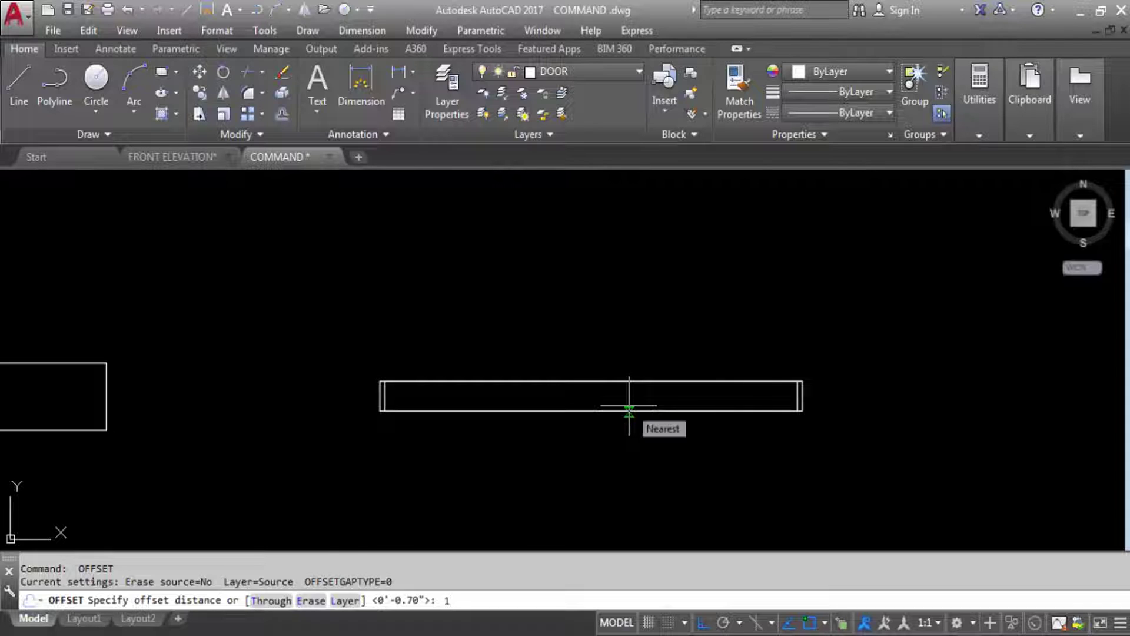
key("Return")
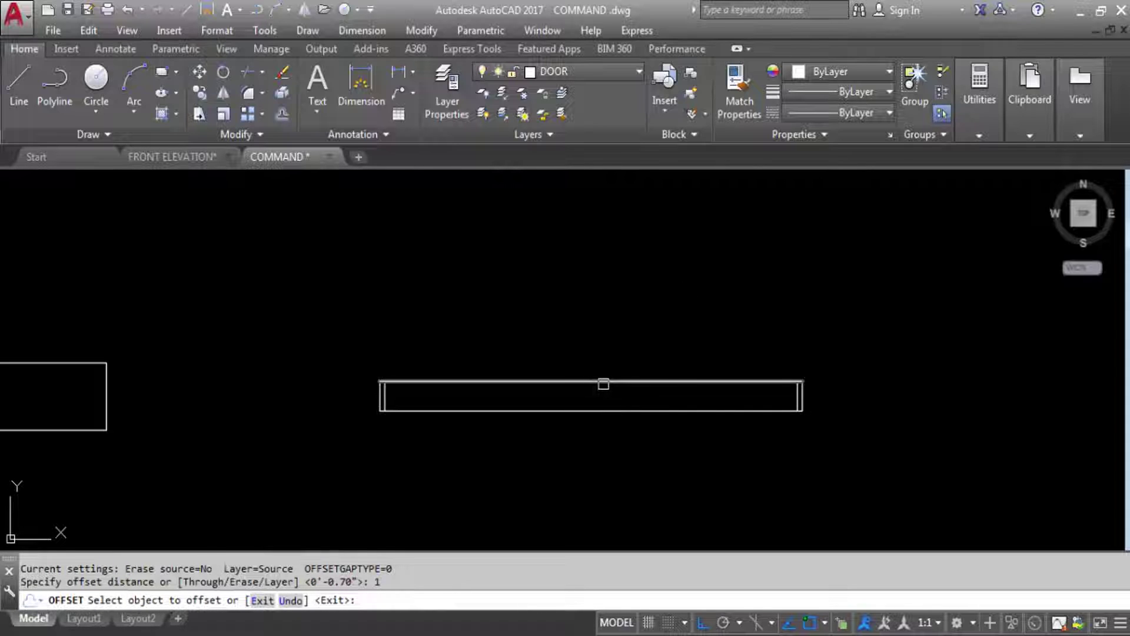
left_click(605, 382)
left_click(607, 463)
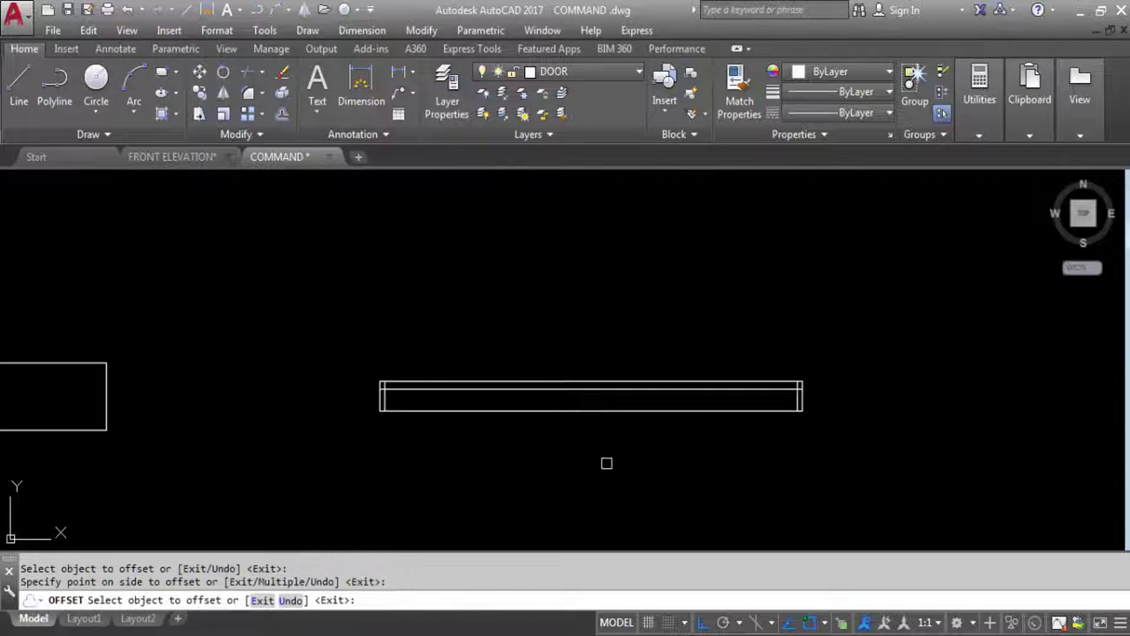
scroll(589, 392, "up", 4)
left_click(583, 384)
left_click(587, 409)
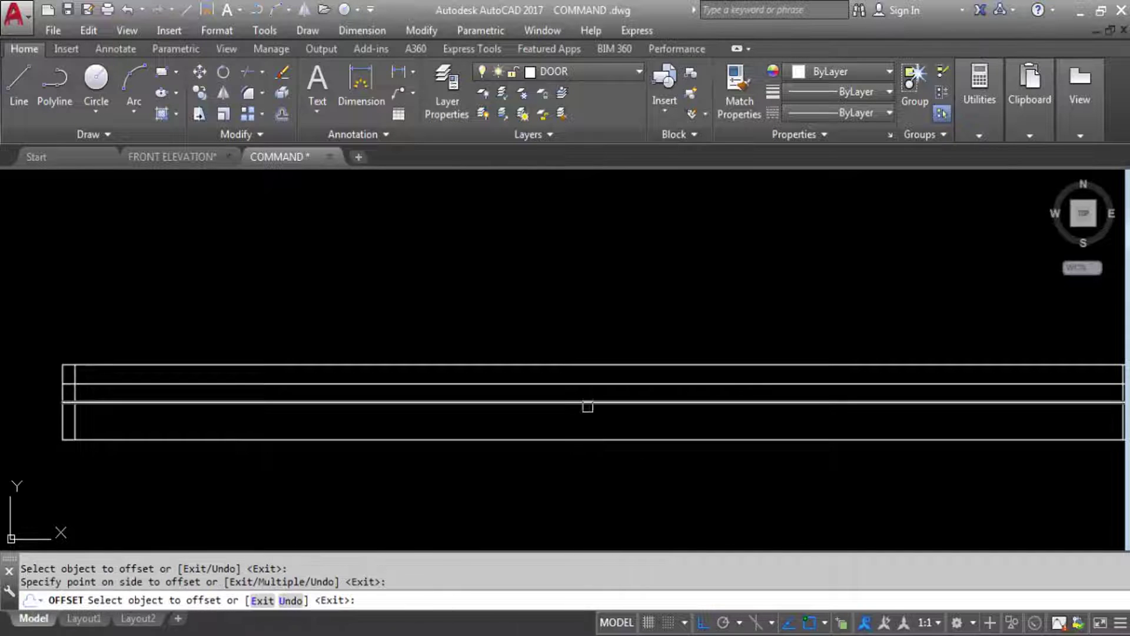
left_click(588, 406)
left_click(585, 474)
scroll(570, 335, "down", 4)
scroll(576, 345, "up", 4)
key("Escape")
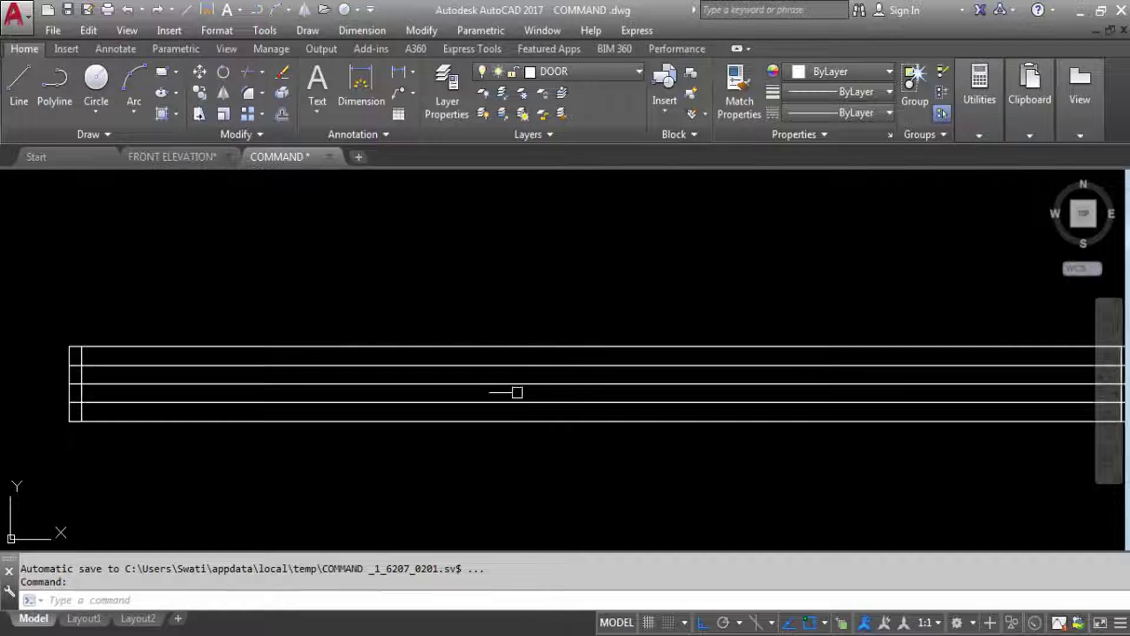
scroll(524, 396, "down", 2)
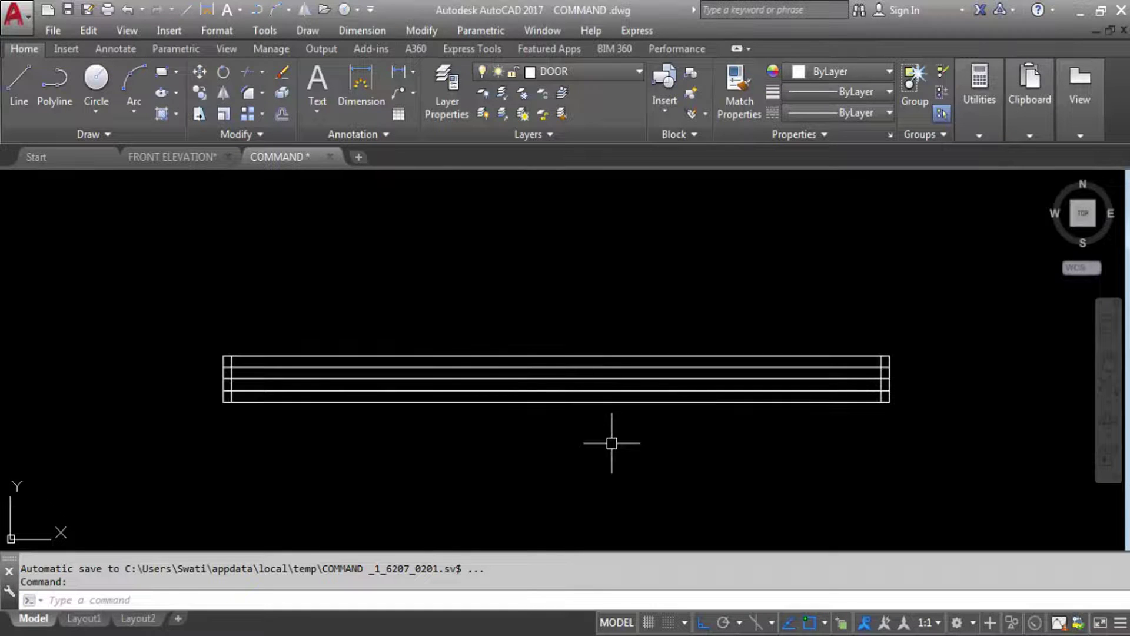
key("ctrl+s")
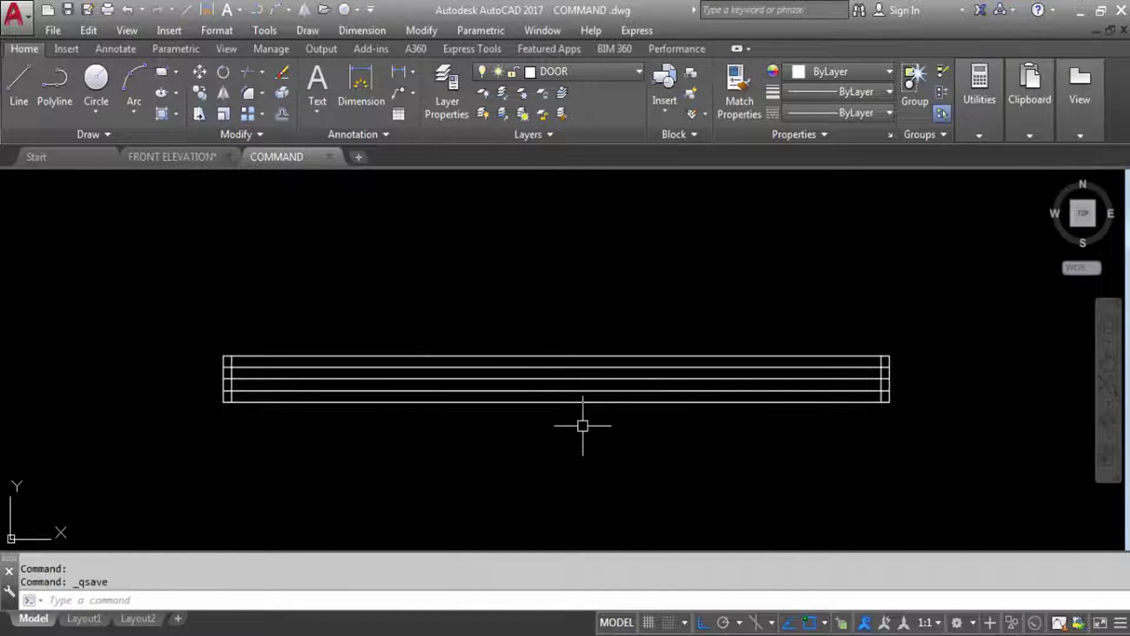
Draw a vertical line about 7.6" long from the midpoint of the frame's upper side down past its lower side.
type("L")
key("Return")
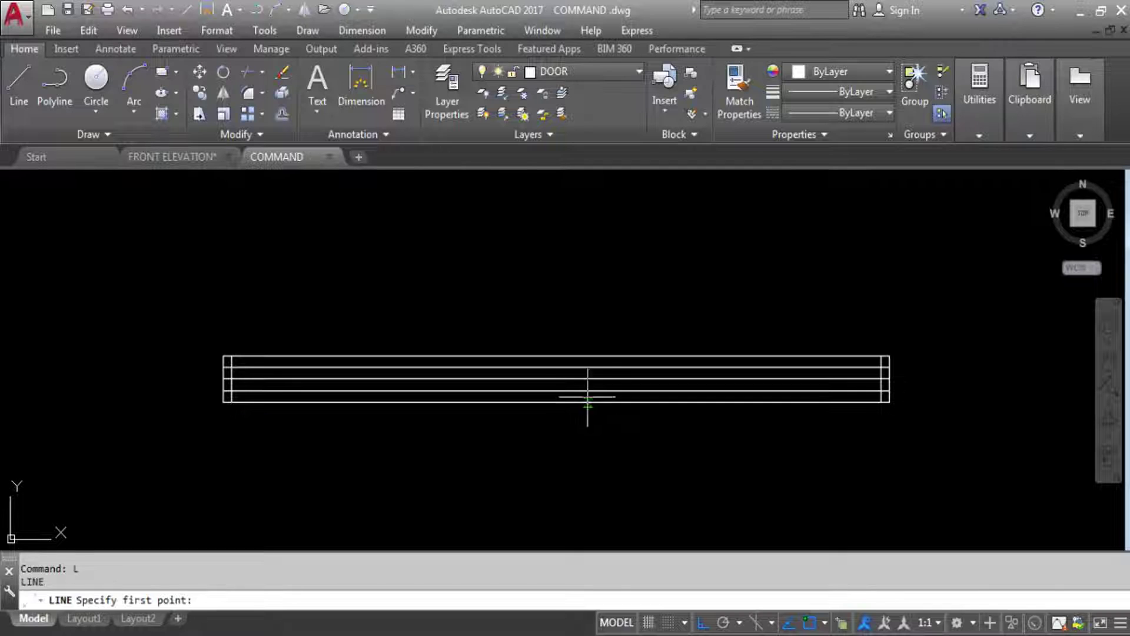
left_click(557, 356)
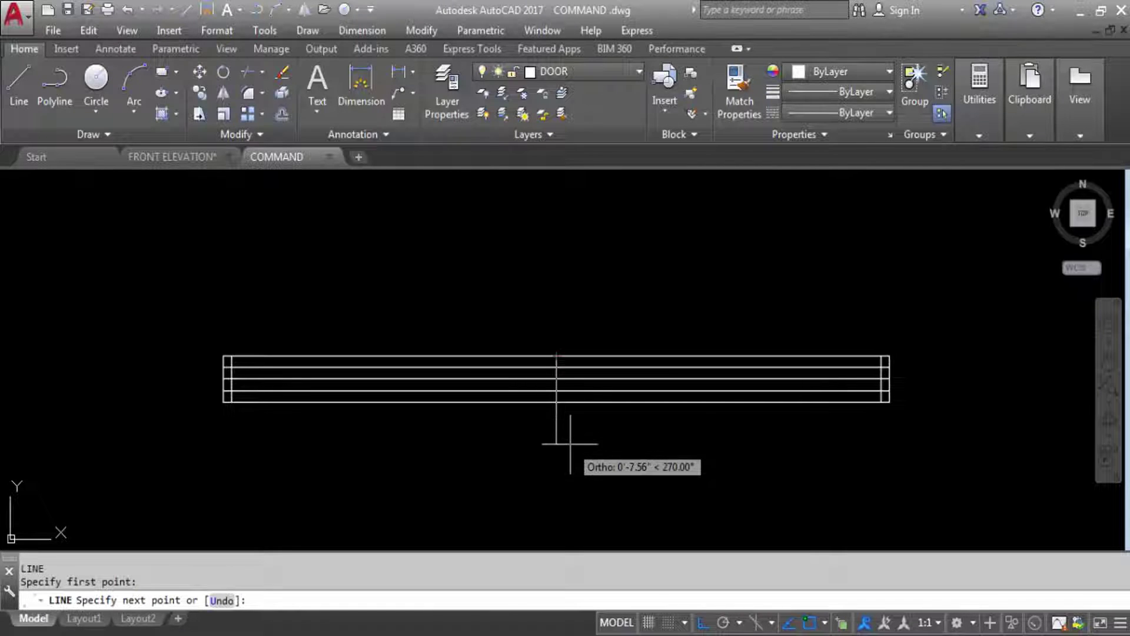
left_click(556, 444)
key("Escape")
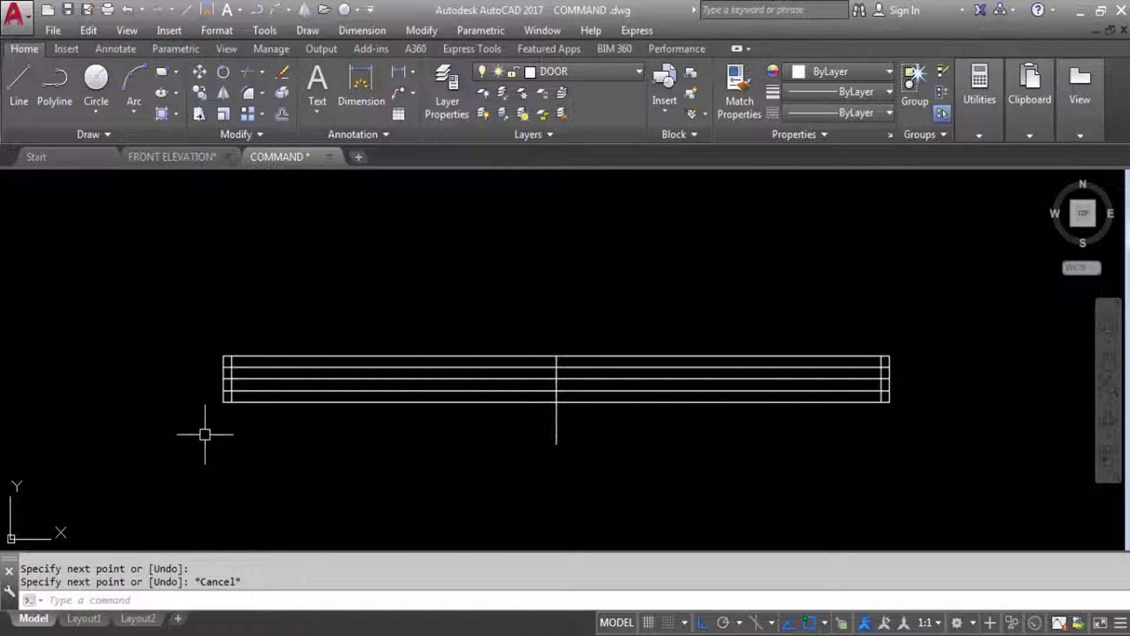
Offset the inner vertical line at the frame's left end by 1" toward the centre.
type("o")
key("Return")
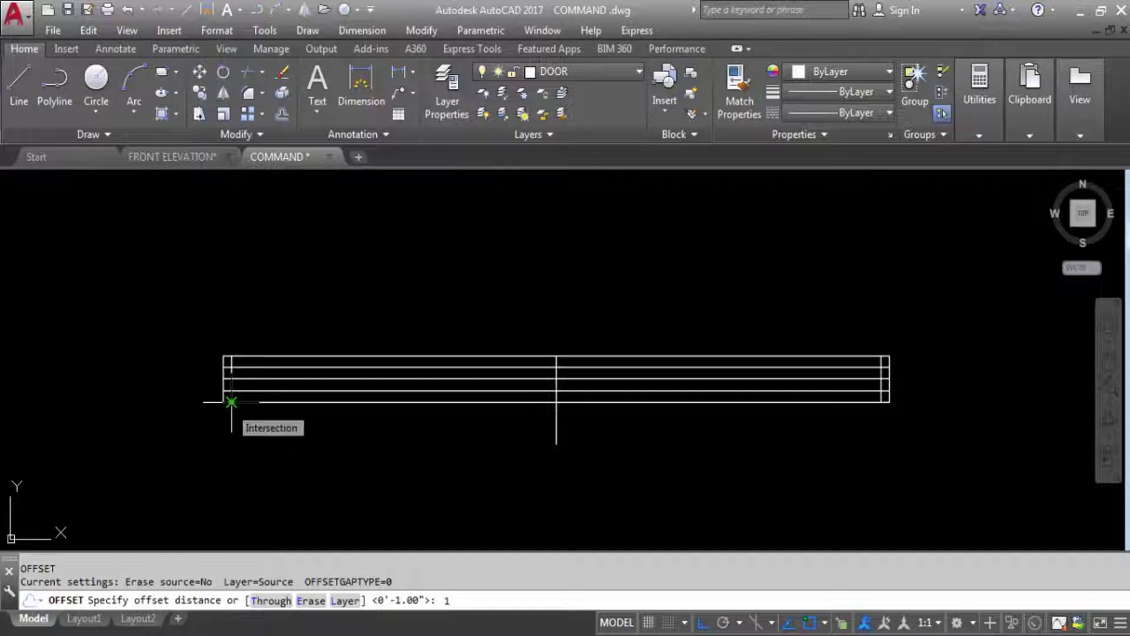
key("Return")
scroll(232, 378, "up", 6)
left_click(215, 401)
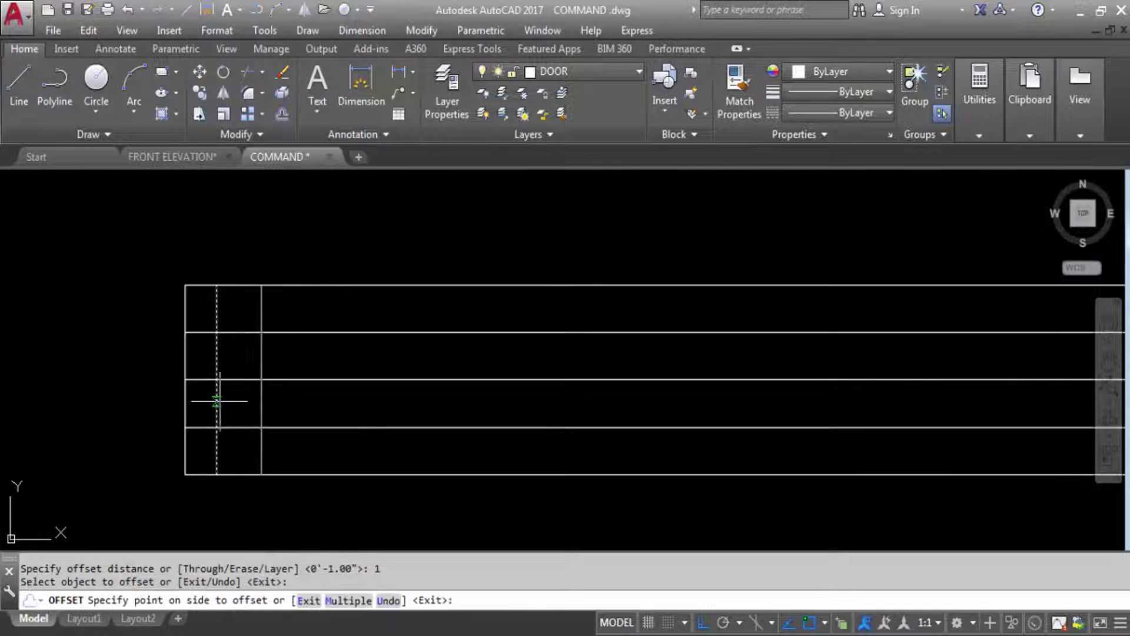
scroll(320, 373, "down", 6)
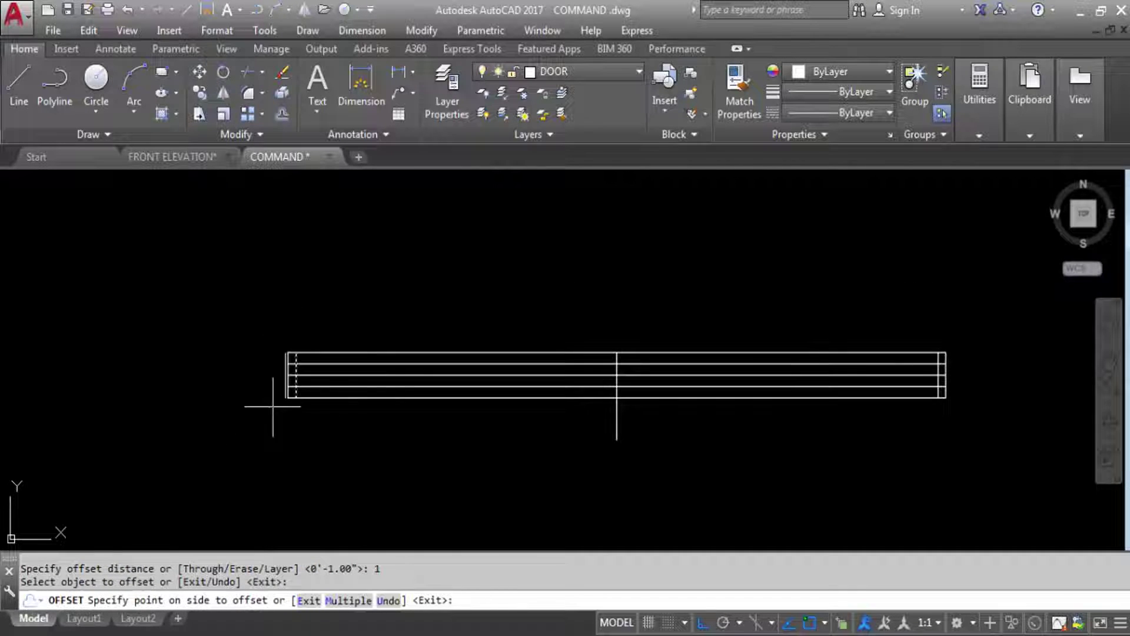
left_click(383, 444)
Offset the centre vertical line 1" to the right and the right end's inner vertical line 1" toward the centre.
scroll(615, 410, "up", 2)
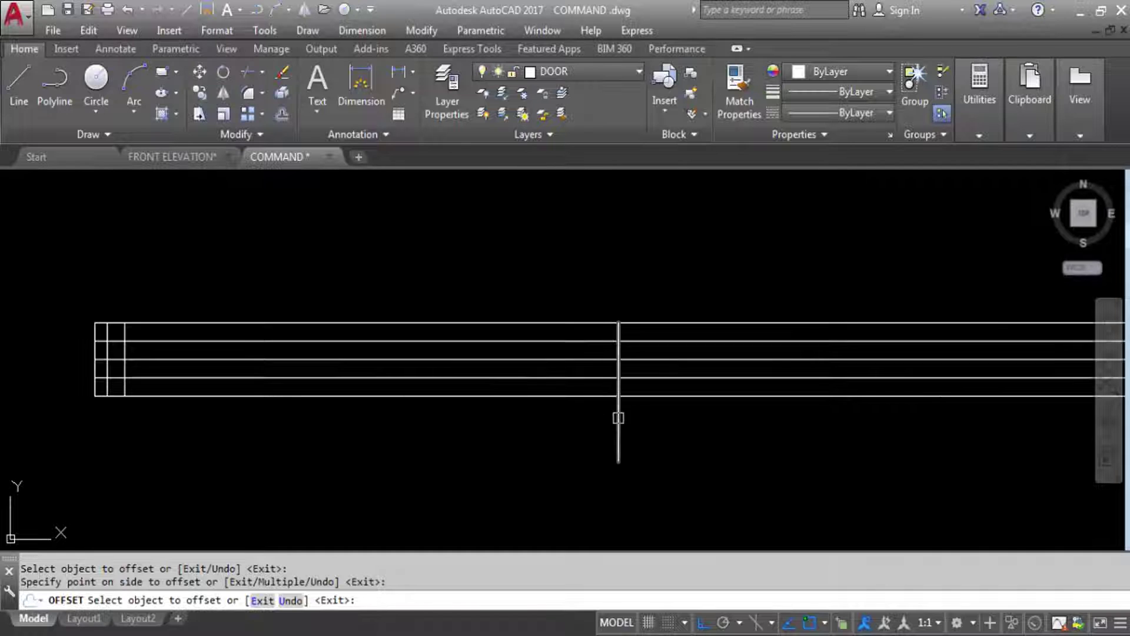
left_click(618, 417)
left_click(736, 436)
scroll(318, 406, "down", 3)
scroll(526, 402, "up", 5)
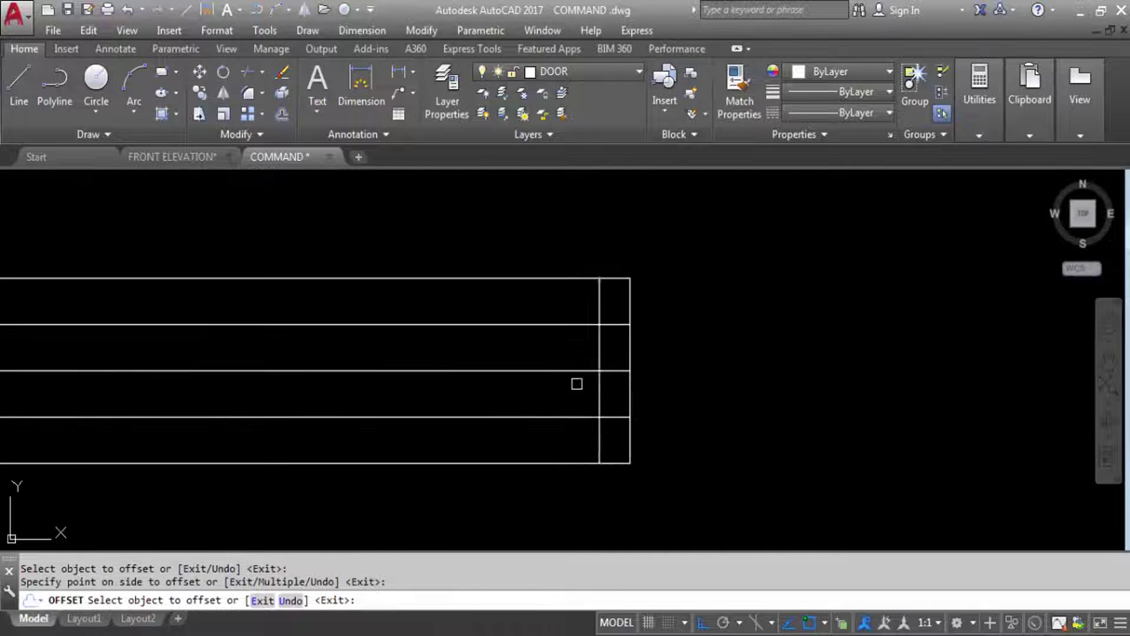
left_click(598, 382)
left_click(461, 407)
scroll(598, 406, "down", 5)
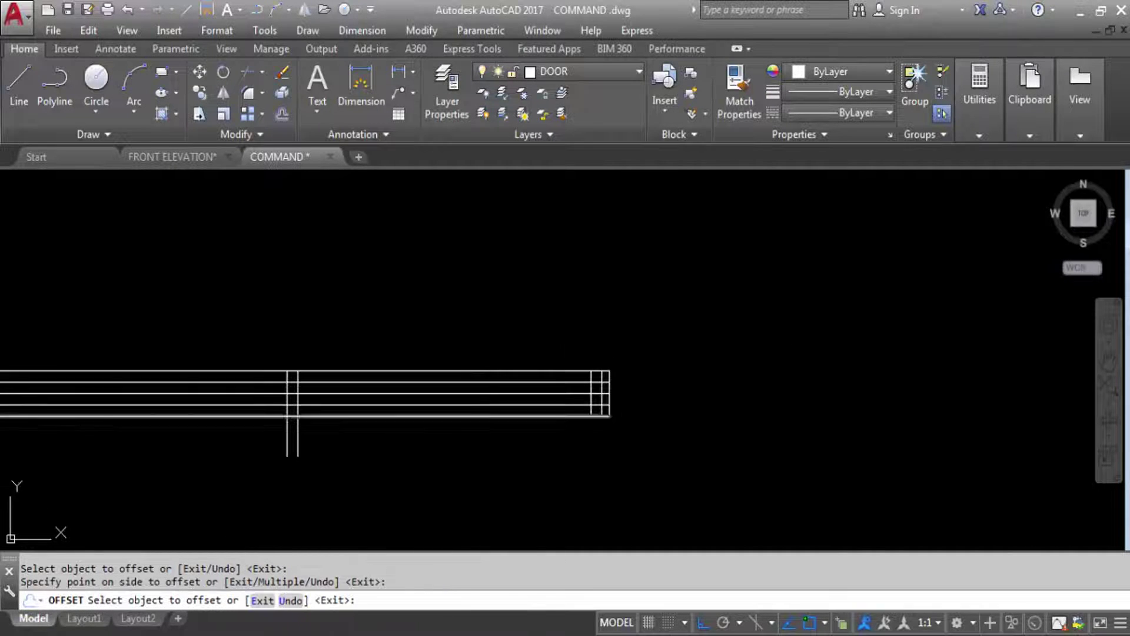
scroll(623, 418, "down", 2)
key("Escape")
scroll(365, 409, "up", 2)
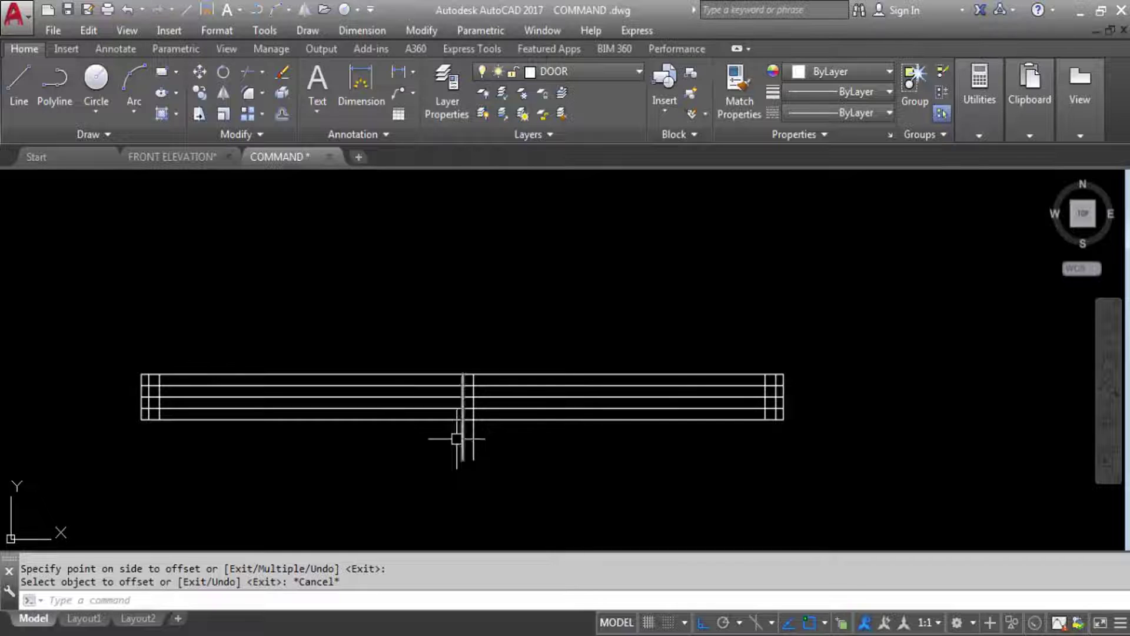
Trim the portions of the two centre vertical lines that extend below the frame, using all objects as cutting edges.
type("TR")
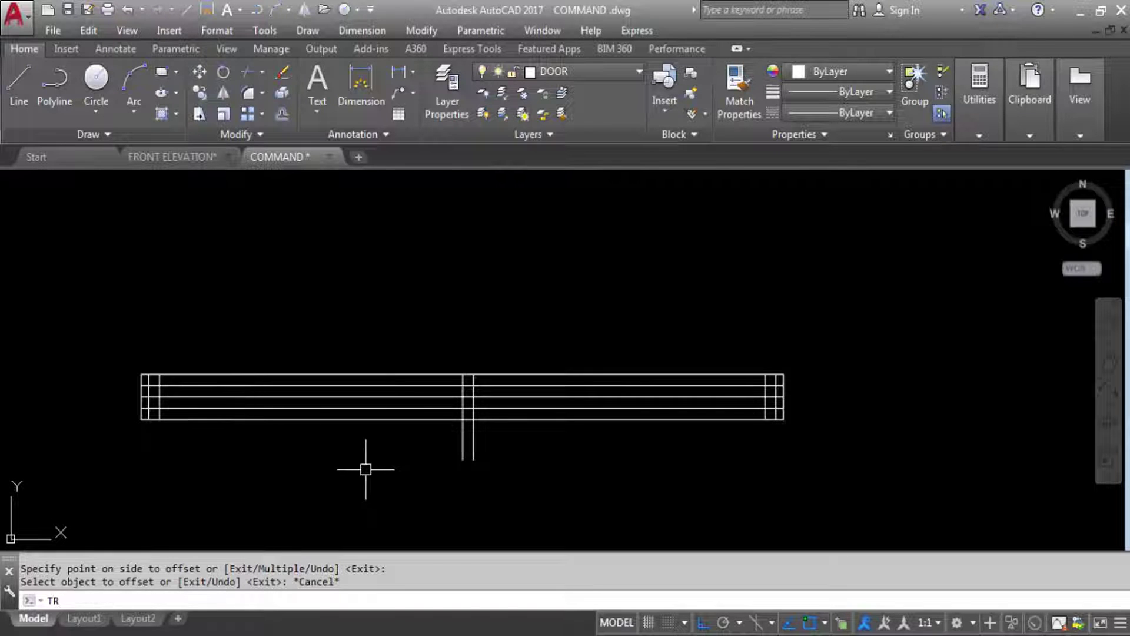
key("Return")
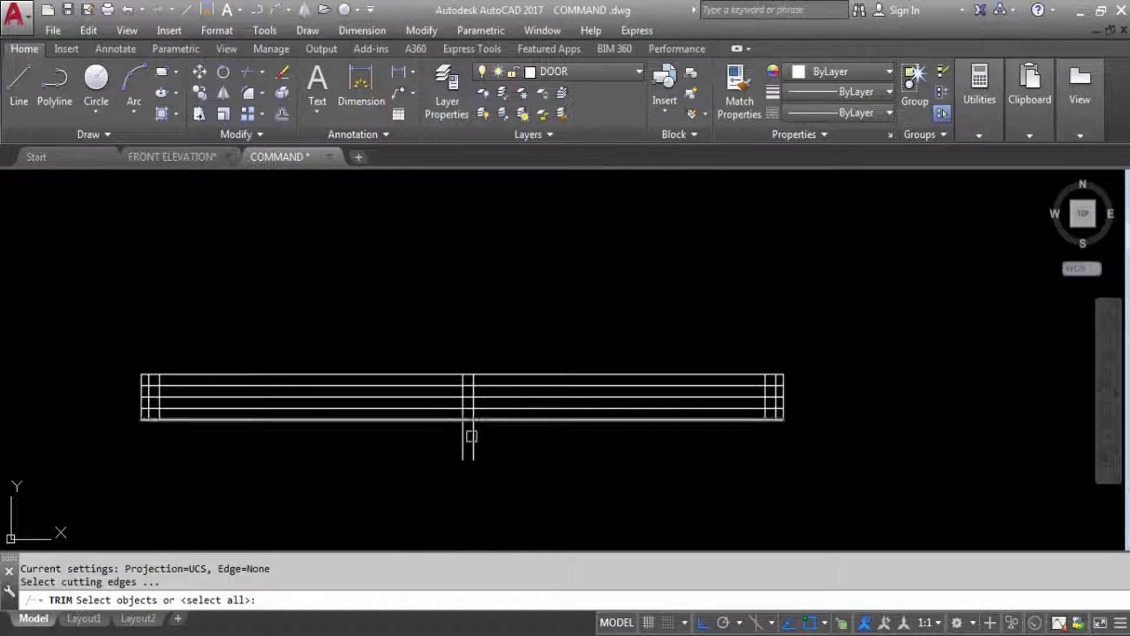
key("Return")
left_click(494, 462)
left_click(435, 441)
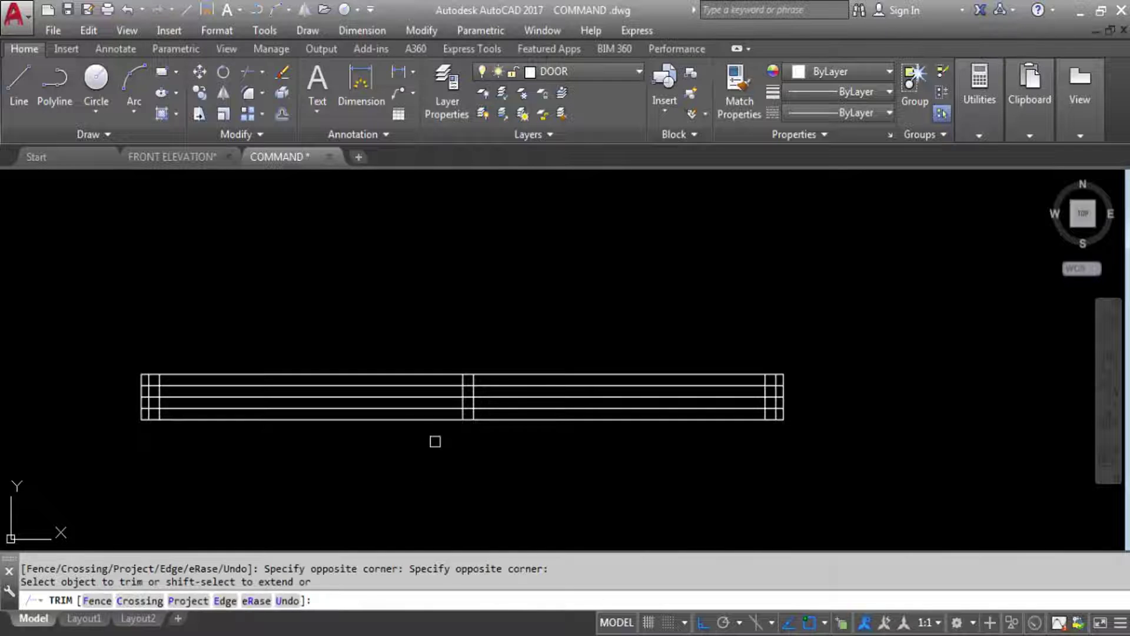
Trim the lowest inner long line across the frame's left half and the uppermost inner long line across its right half.
scroll(418, 447, "down", 1)
scroll(608, 434, "up", 1)
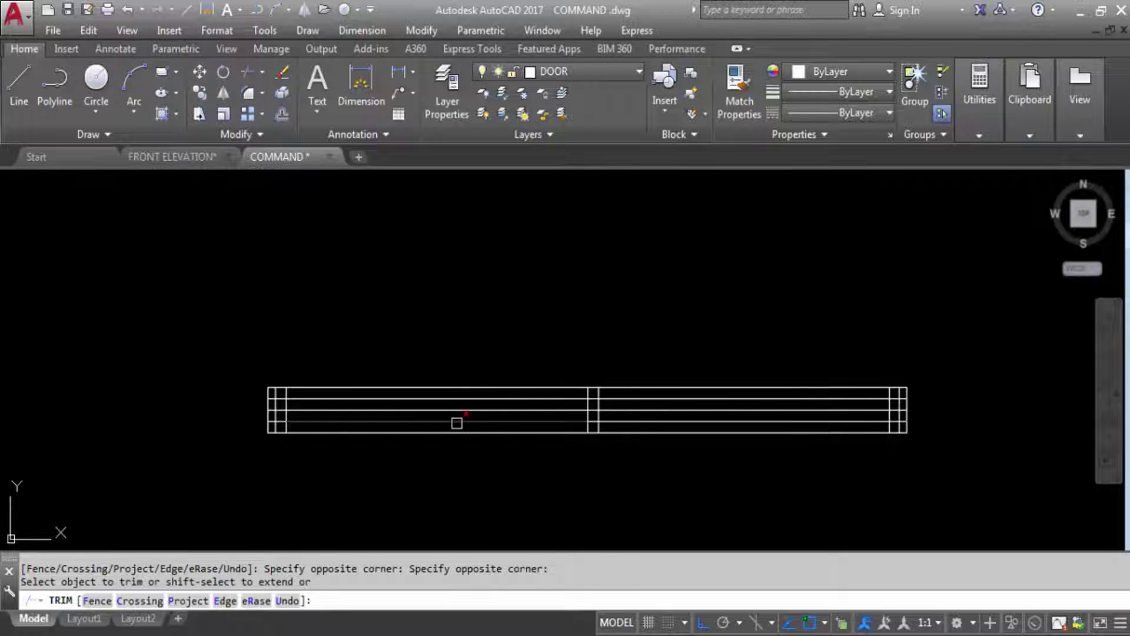
left_click(456, 423)
left_click(661, 397)
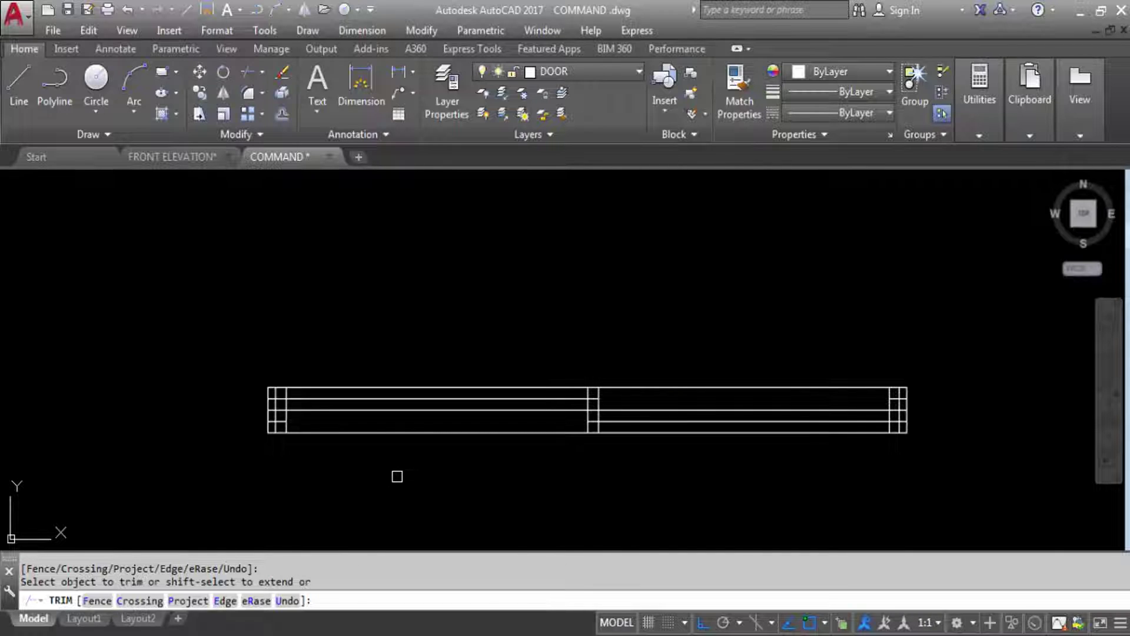
Trim the portions of the two centre vertical lines that extend above the upper panel.
scroll(582, 378, "up", 2)
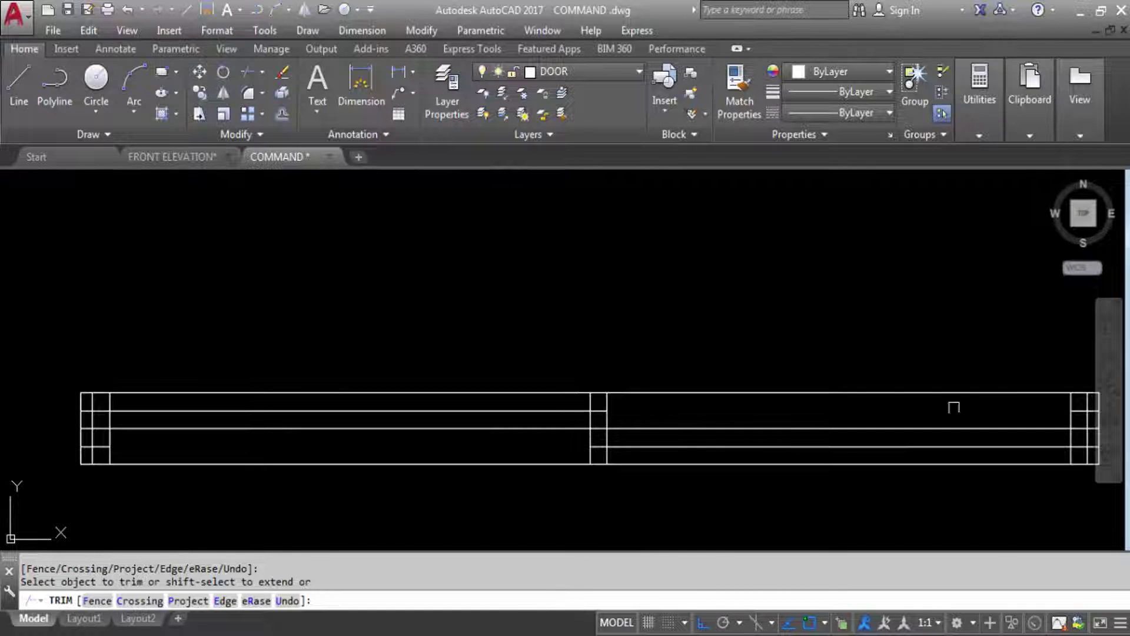
scroll(954, 406, "down", 2)
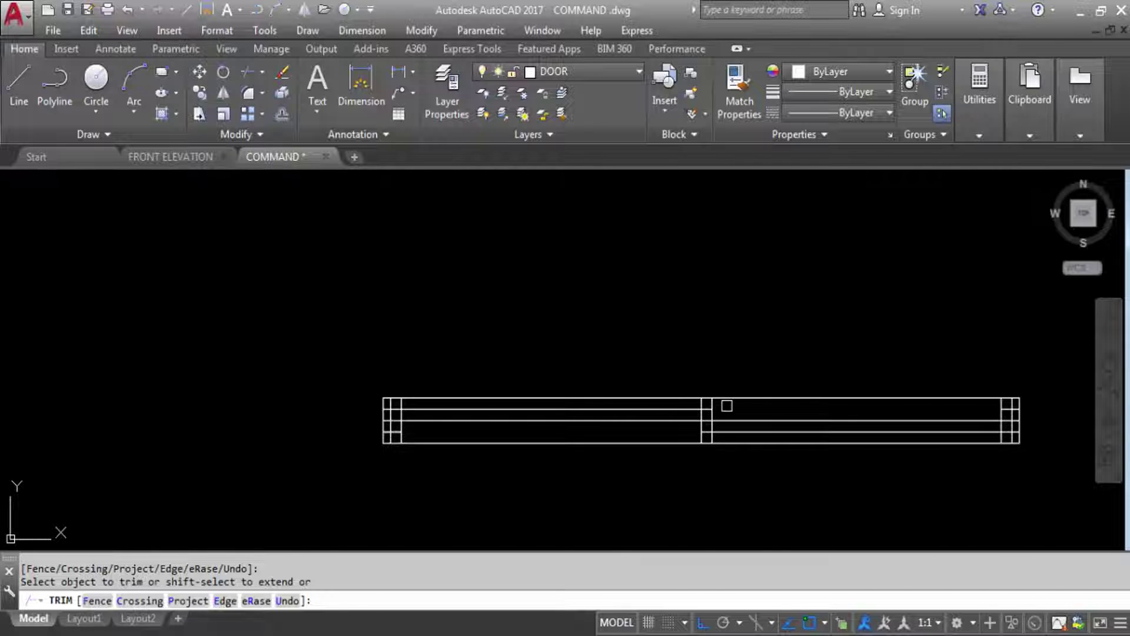
scroll(713, 404, "up", 4)
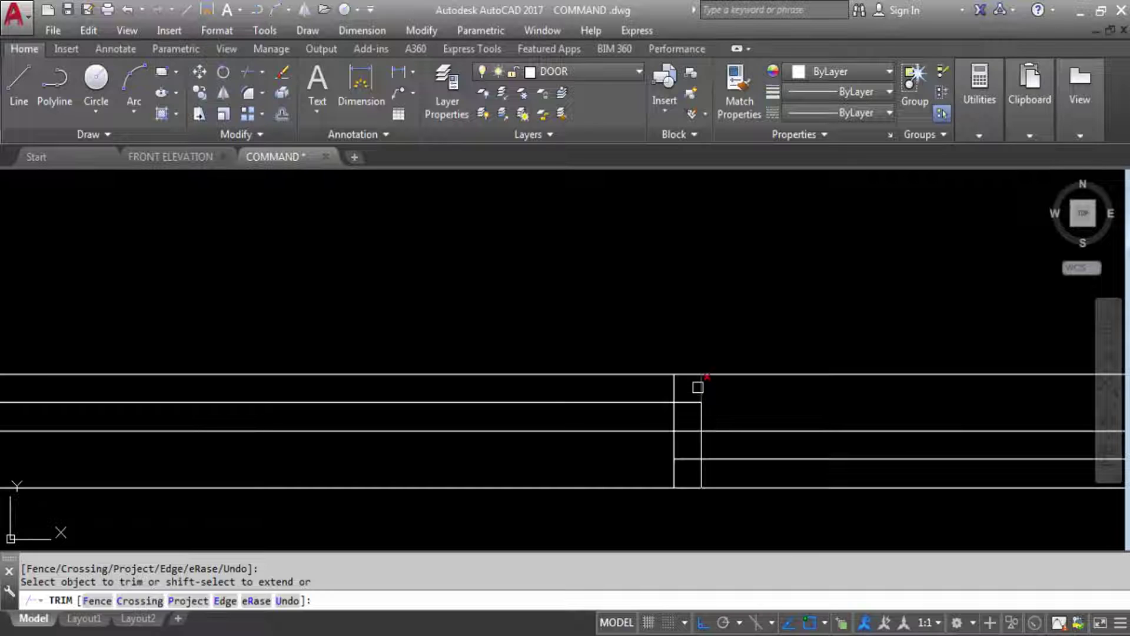
left_click(669, 385)
left_click(671, 390)
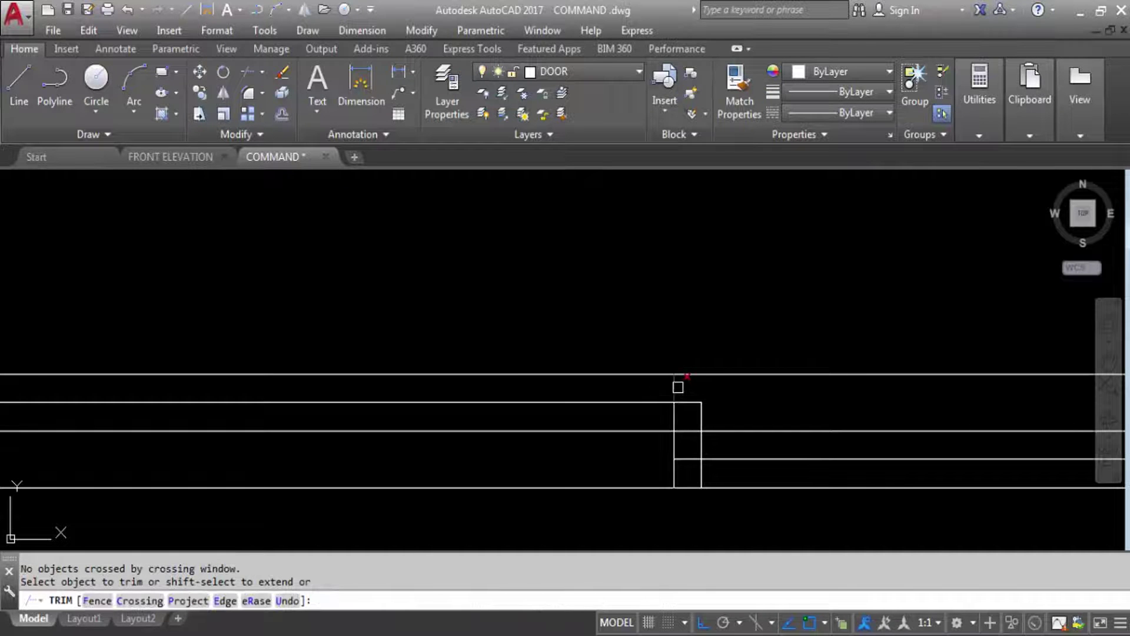
Trim the portions of the two centre vertical lines that extend below the lower panel.
scroll(626, 272, "down", 4)
scroll(660, 350, "up", 4)
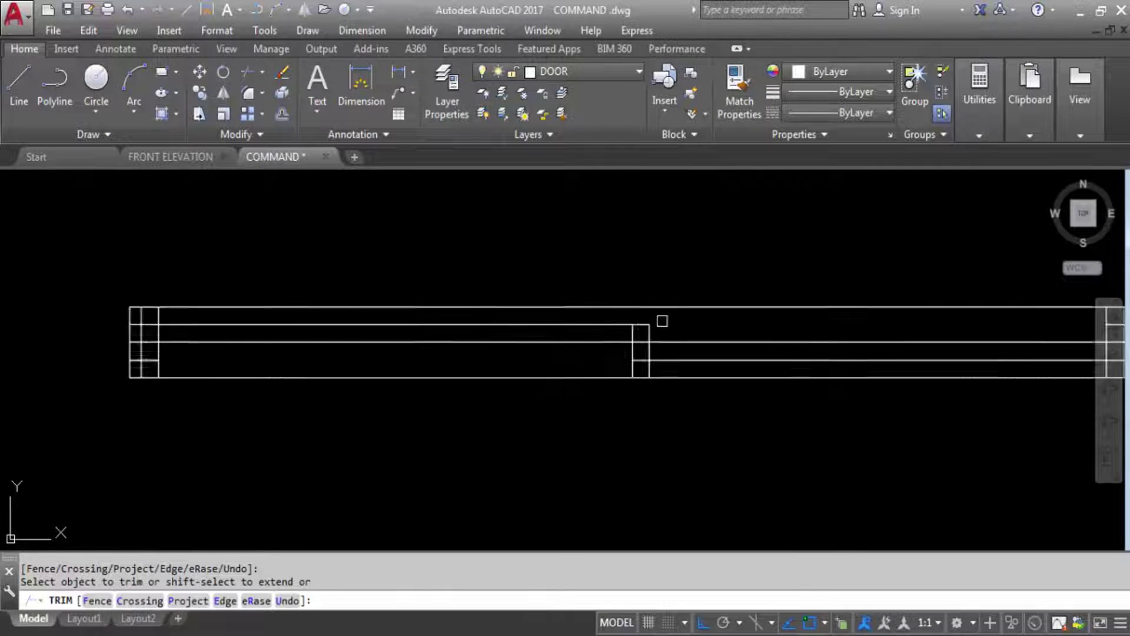
left_click(658, 399)
left_click(606, 389)
left_click(607, 389)
scroll(631, 352, "down", 4)
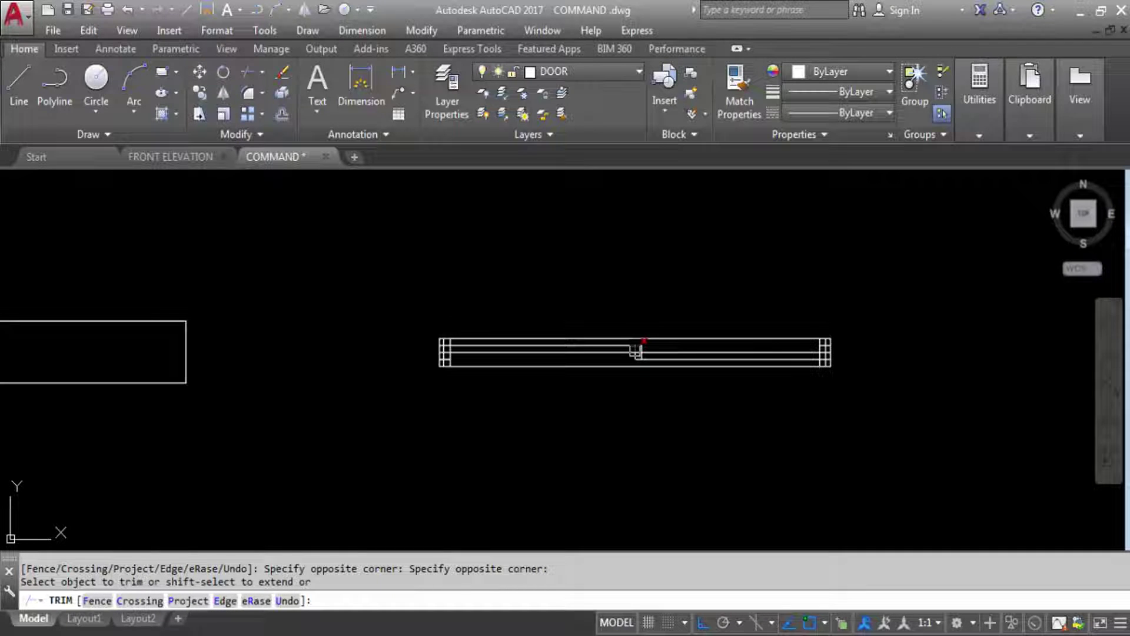
Trim the left end's inner vertical line outside the upper panel and the panel lines crossing the left end frame.
scroll(442, 340, "up", 8)
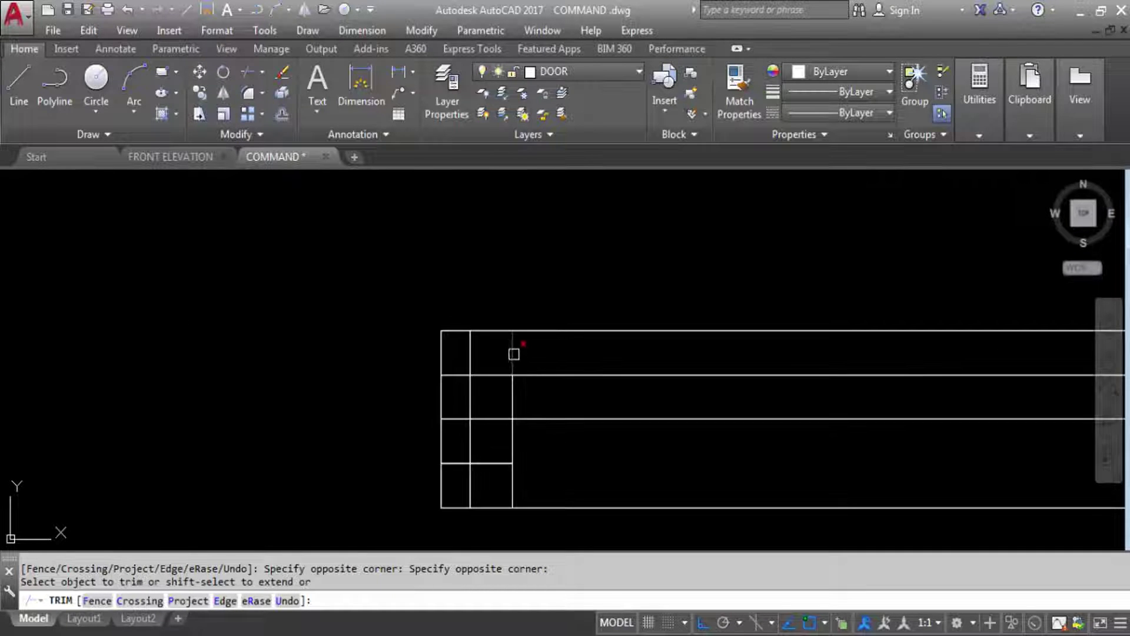
left_click(512, 353)
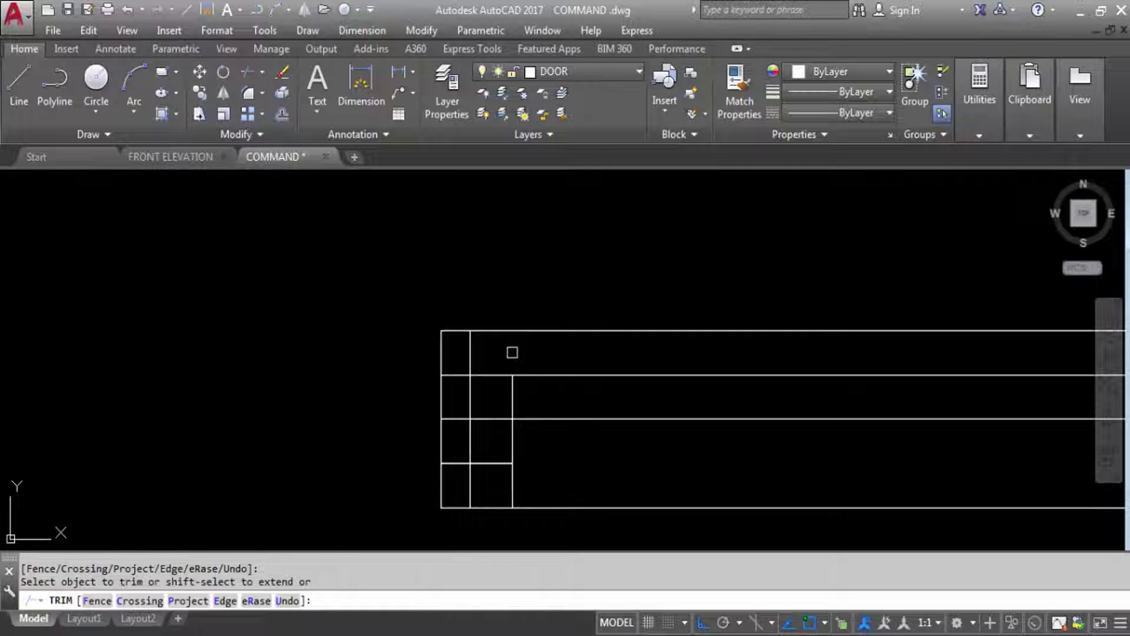
left_click(508, 441)
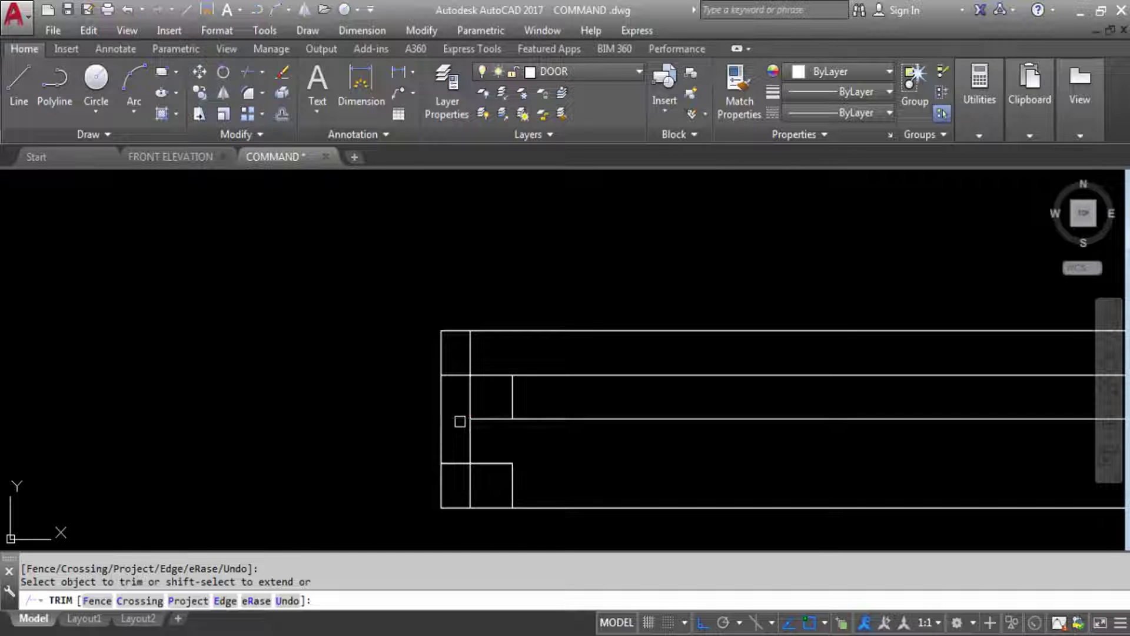
scroll(447, 347, "down", 2)
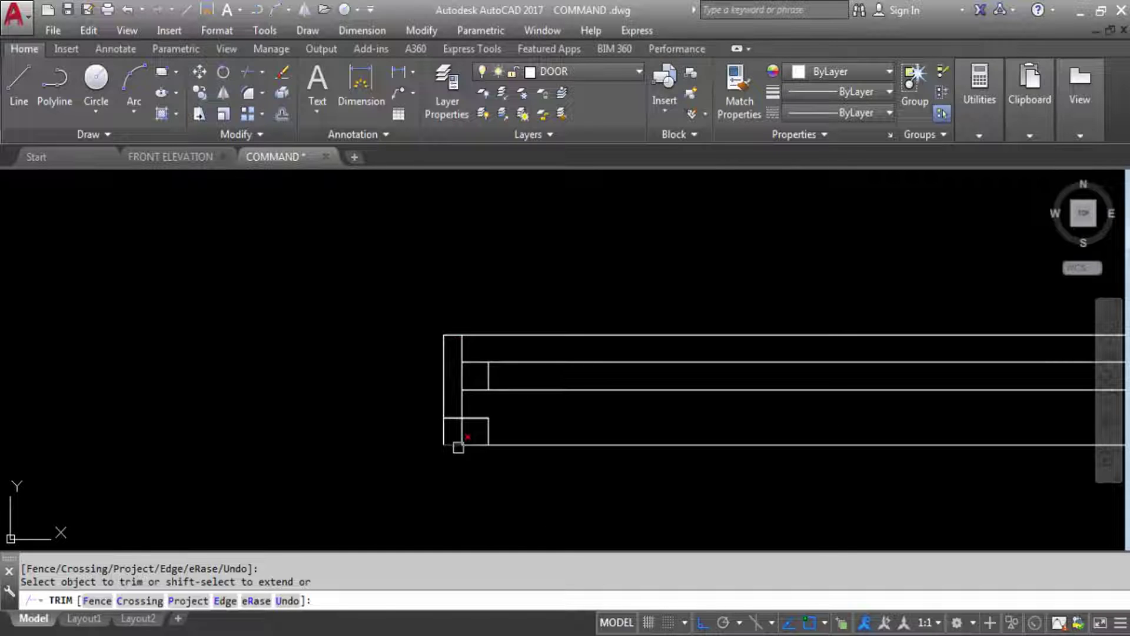
scroll(479, 428, "up", 4)
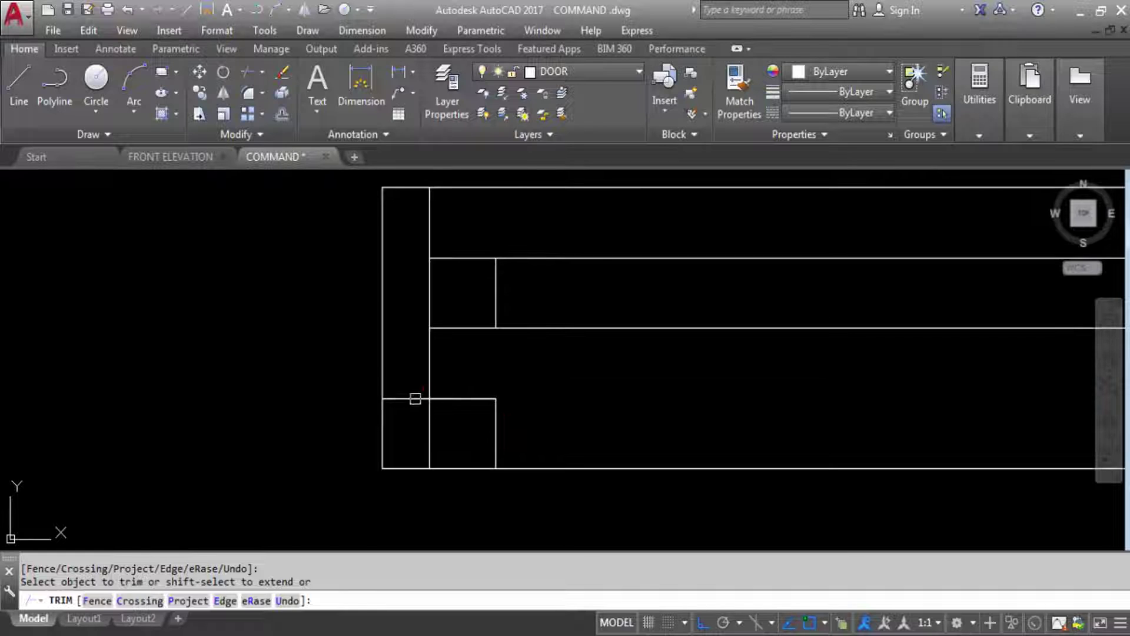
left_click(480, 399)
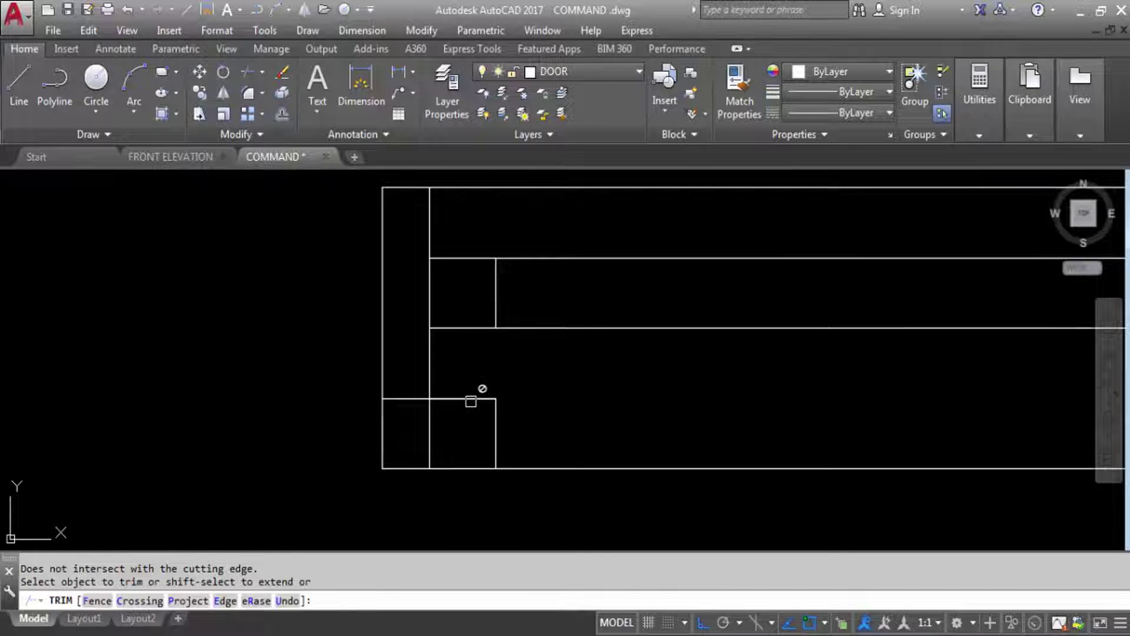
scroll(388, 411, "down", 4)
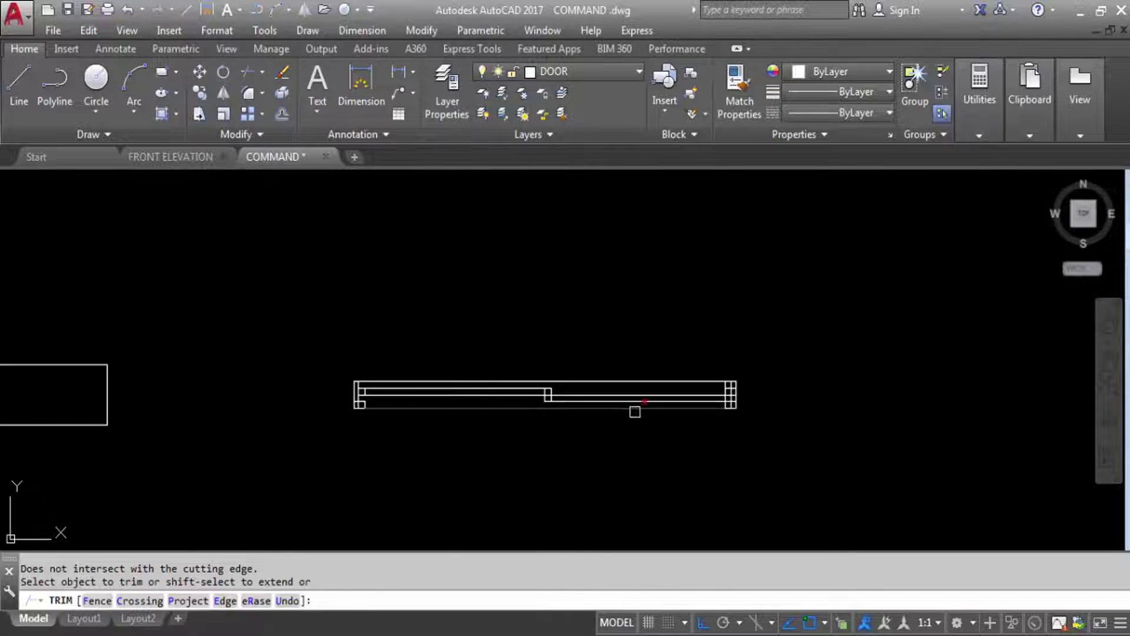
Trim the right end's inner vertical line outside the lower panel and the panel lines crossing the right end frame.
scroll(726, 386, "up", 4)
left_click(672, 335)
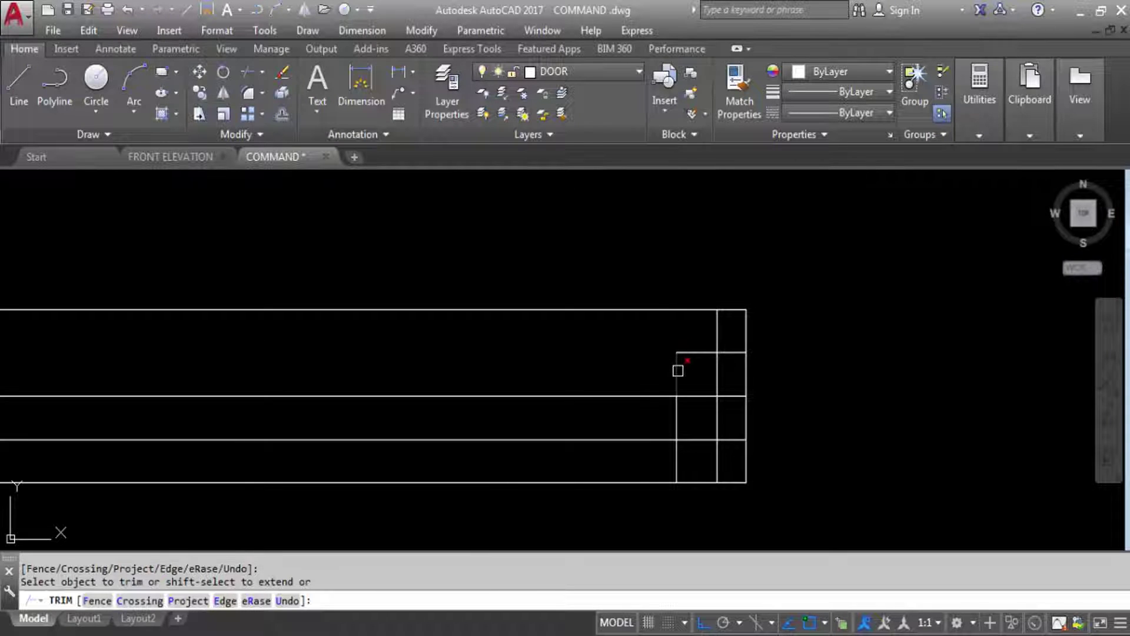
left_click(693, 344)
left_click(681, 368)
left_click(737, 352)
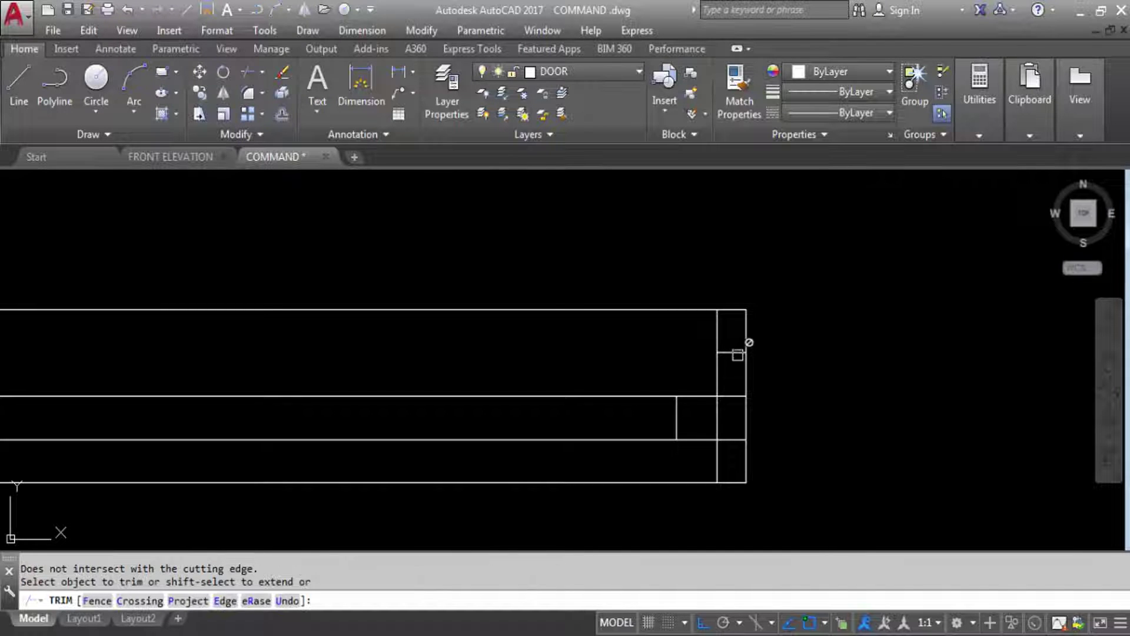
left_click(731, 394)
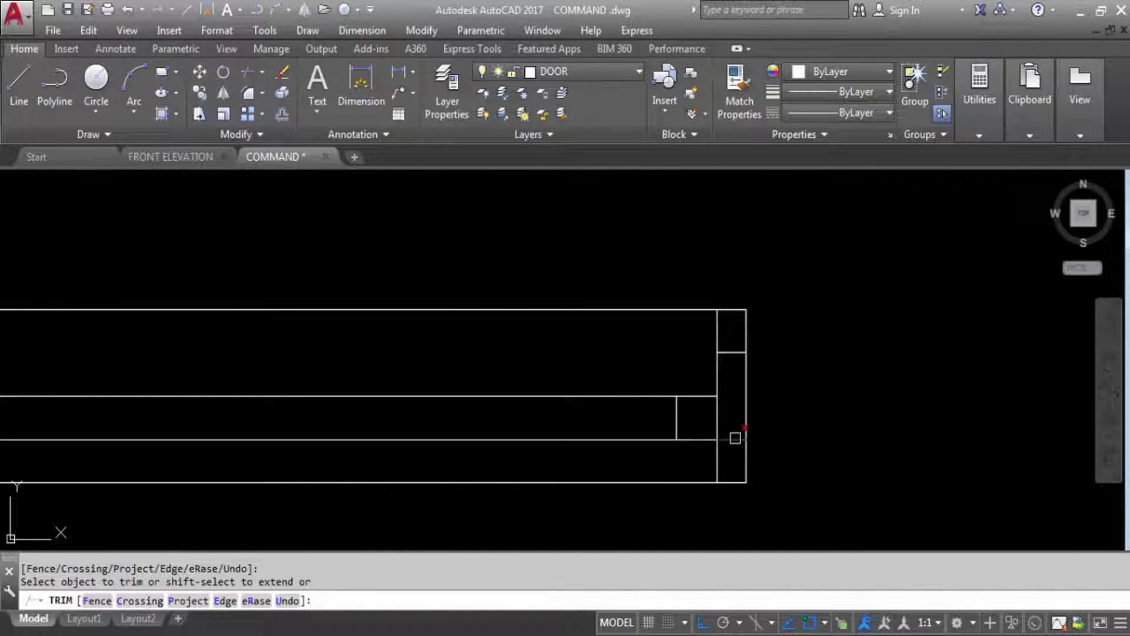
left_click(736, 437)
left_click(736, 347)
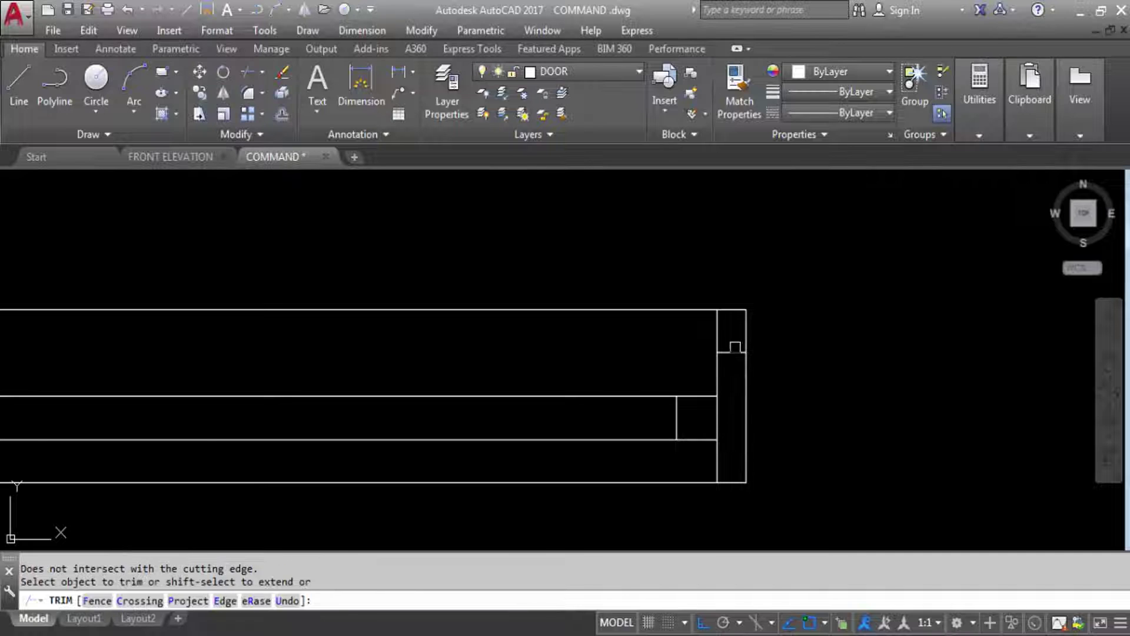
Erase the leftover short line inside the right end frame and the three leftover segments at the left end's lower corner.
key("Escape")
left_click(735, 352)
key("Delete")
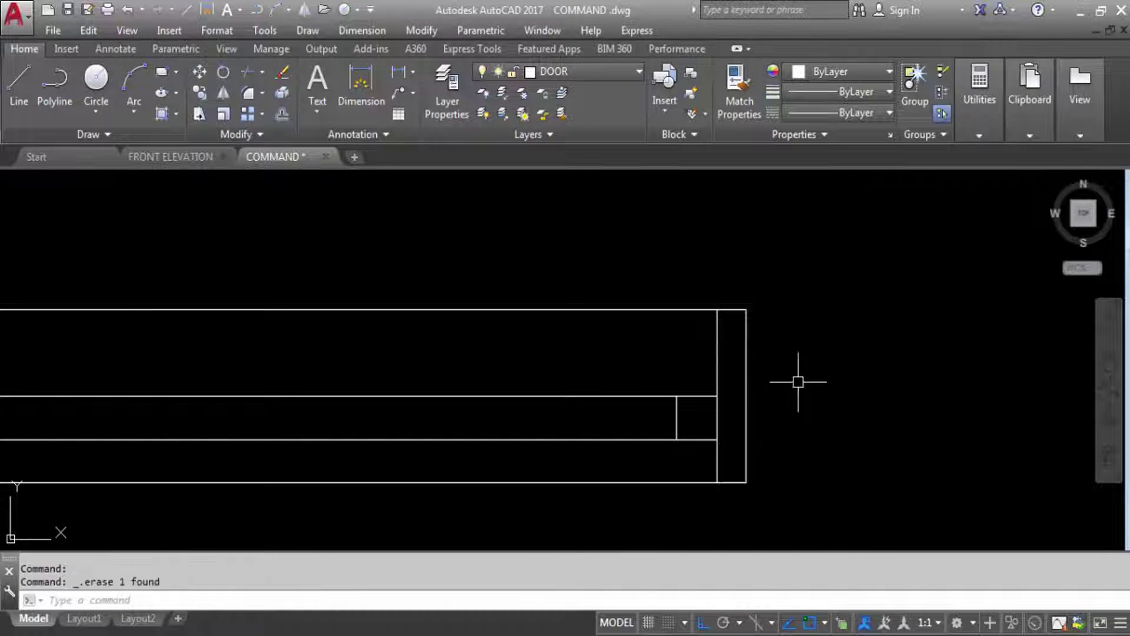
scroll(784, 392, "down", 4)
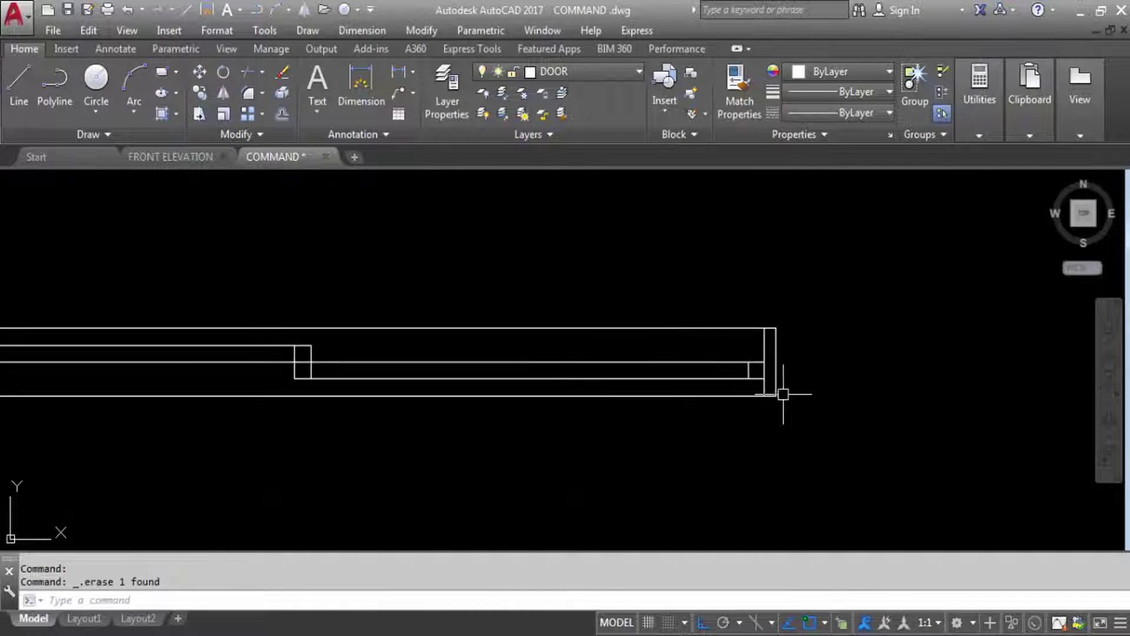
scroll(353, 382, "up", 5)
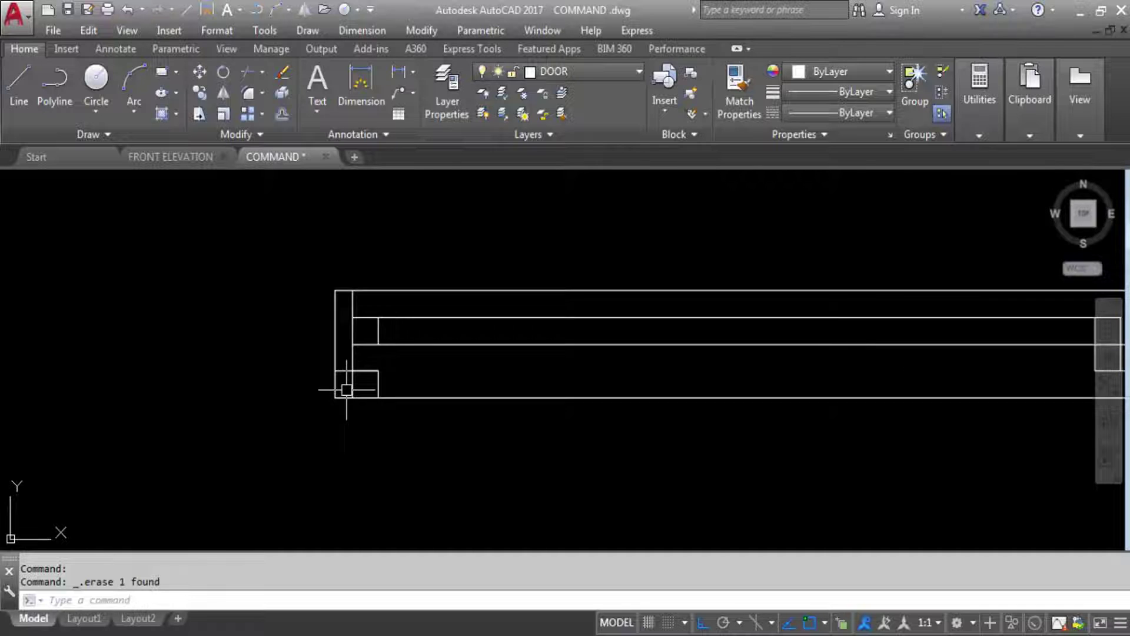
left_click(417, 371)
left_click(393, 352)
key("Delete")
scroll(235, 387, "down", 4)
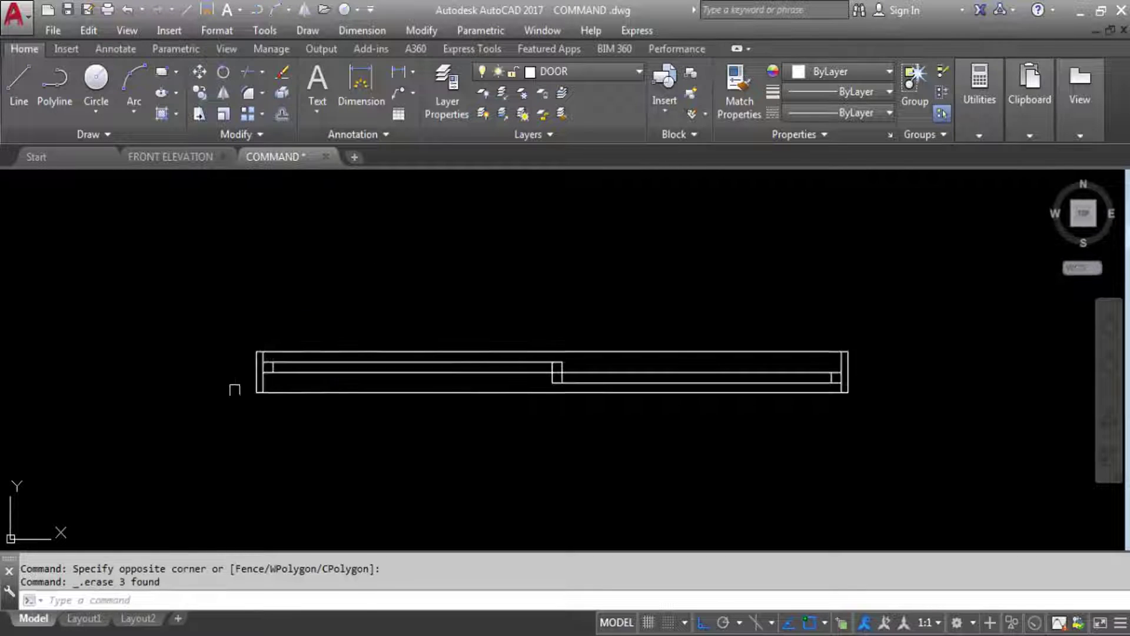
Examine the trimmed door plan and the wall rectangle beside it.
scroll(496, 384, "up", 2)
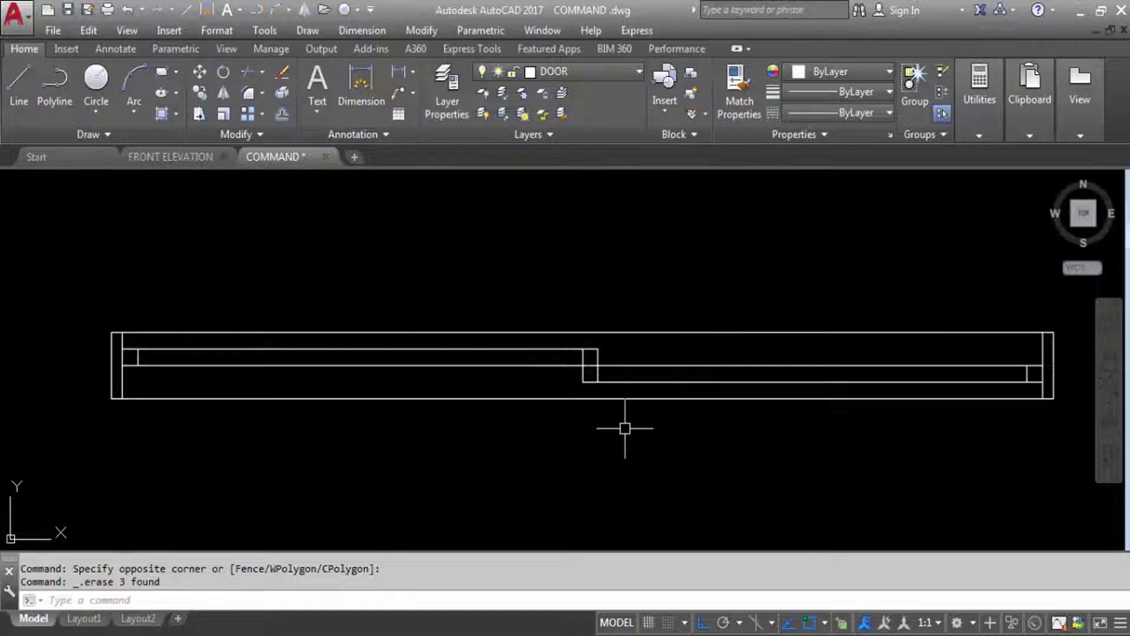
scroll(528, 319, "down", 2)
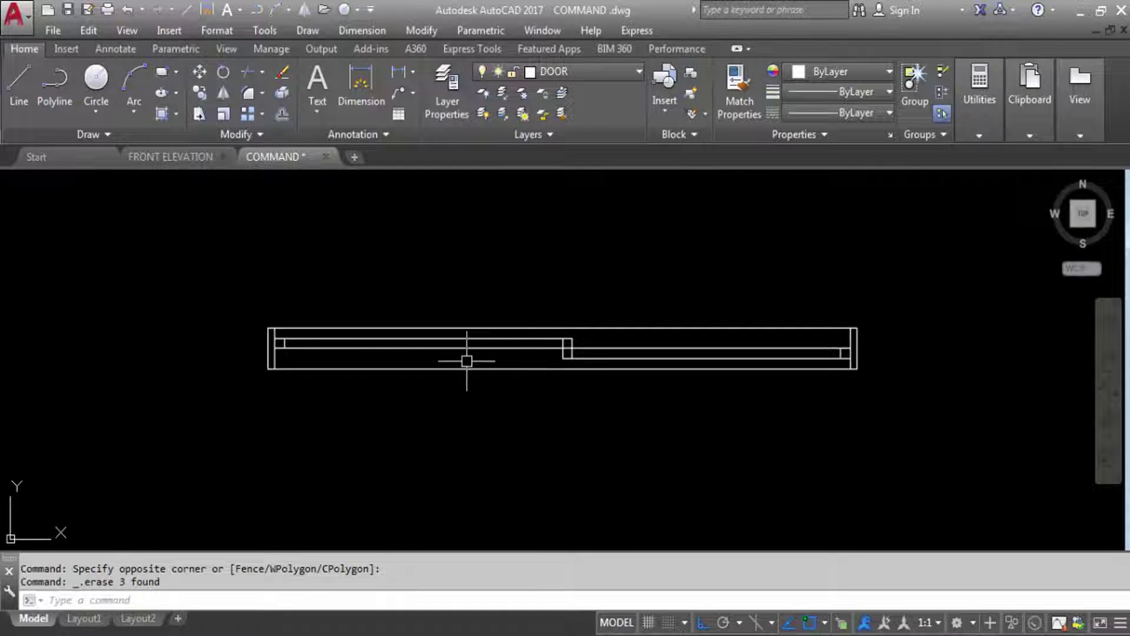
scroll(577, 362, "up", 2)
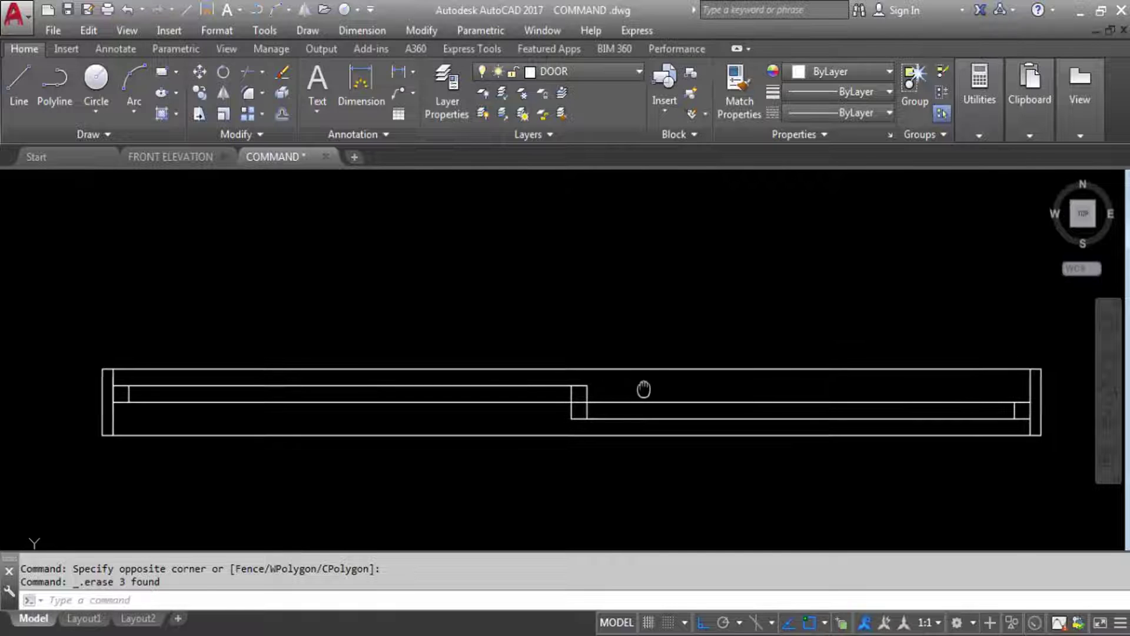
scroll(533, 361, "down", 3)
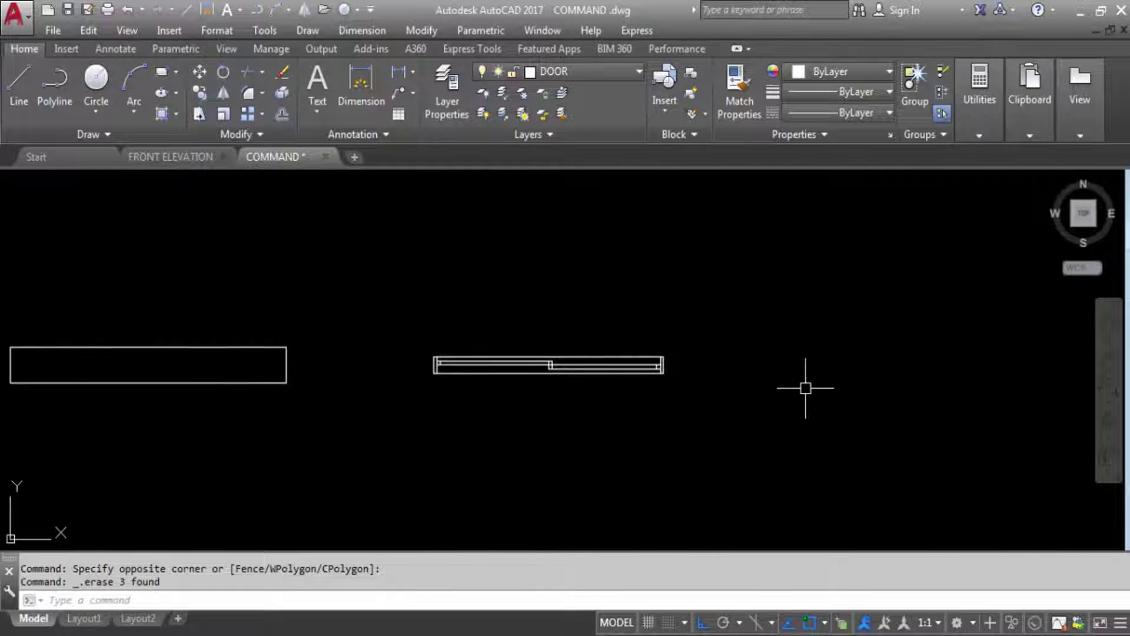
scroll(801, 384, "down", 2)
scroll(530, 395, "up", 2)
scroll(547, 379, "down", 1)
scroll(545, 374, "up", 2)
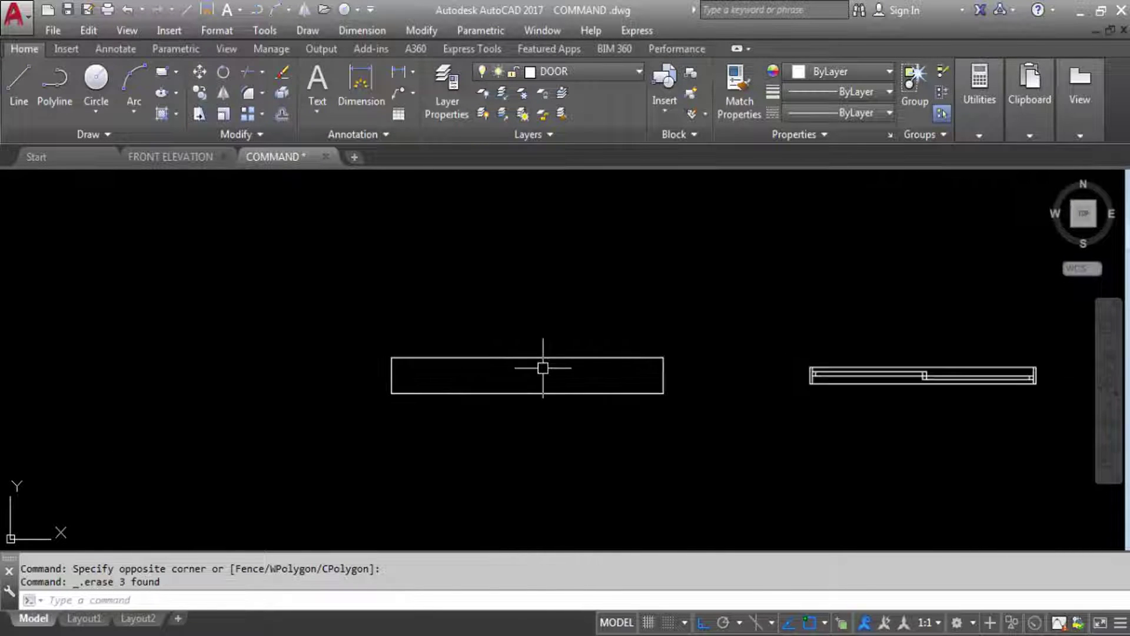
Save the drawing.
key("ctrl+s")
scroll(653, 377, "up", 1)
scroll(661, 371, "down", 2)
scroll(464, 383, "up", 2)
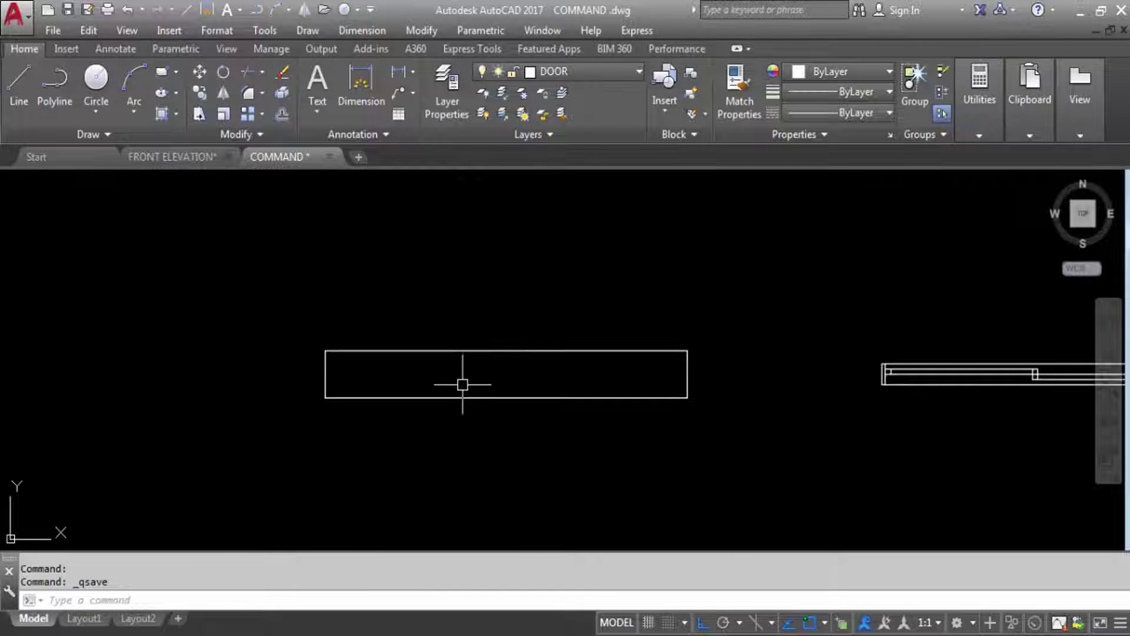
Check the door frame's overall length between its upper outer corners with a linear dimension, without placing the dimension.
scroll(242, 277, "down", 3)
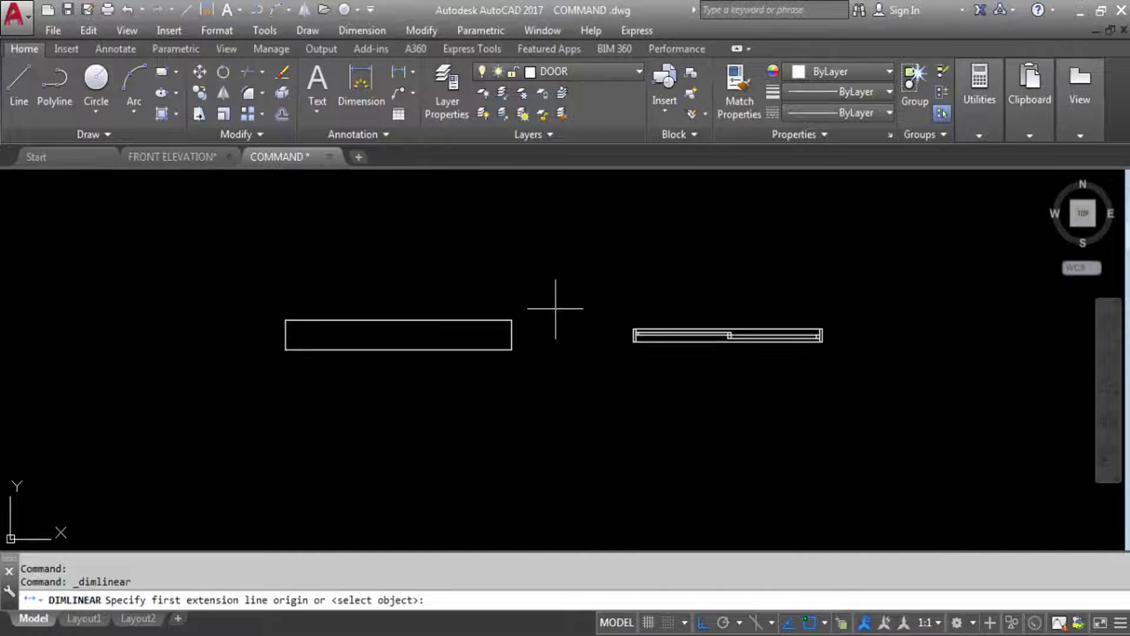
scroll(664, 323, "up", 3)
left_click(581, 339)
scroll(545, 357, "down", 1)
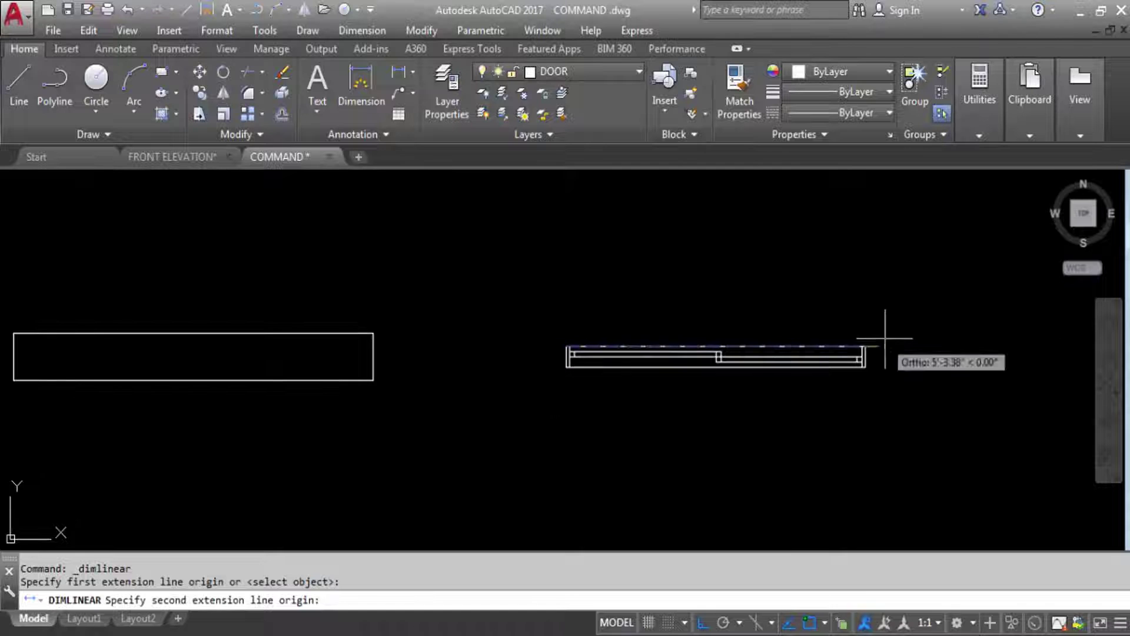
scroll(878, 324, "up", 2)
left_click(830, 353)
scroll(848, 371, "down", 2)
key("Escape")
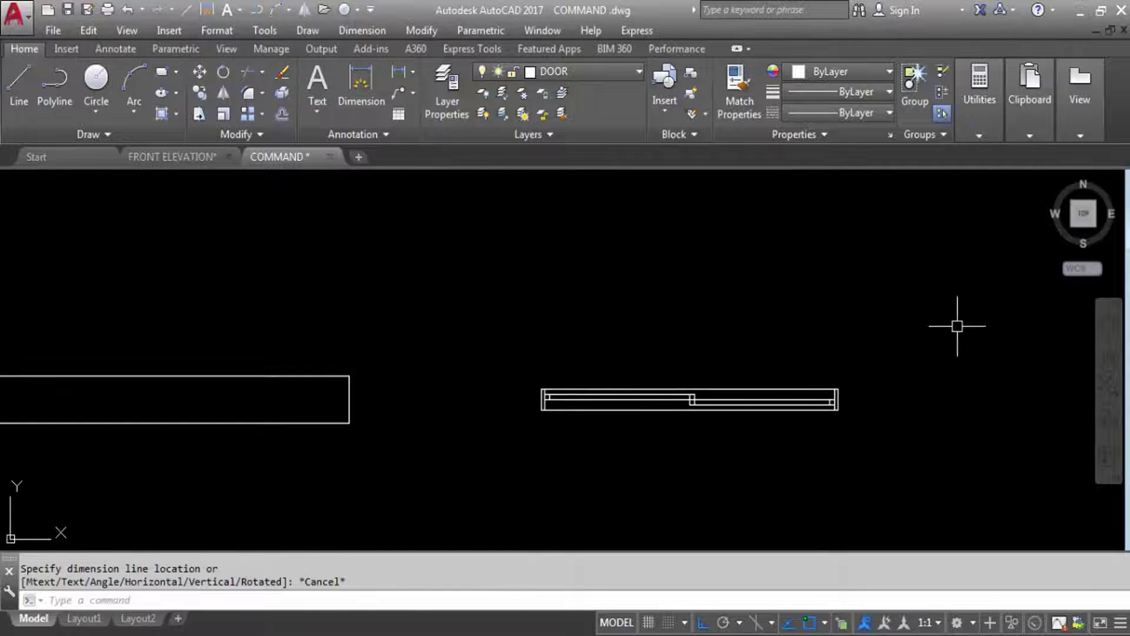
Check the upper door panel's length from the left end frame to its centre end with a linear dimension, without placing it.
scroll(958, 320, "down", 3)
scroll(752, 354, "up", 3)
key("Return")
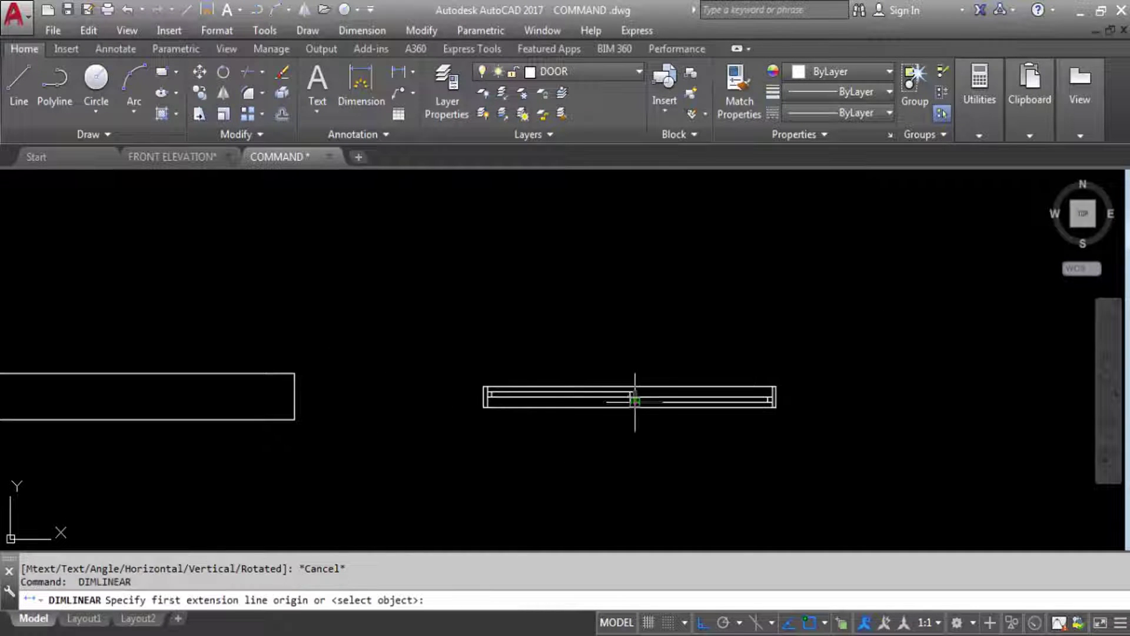
scroll(550, 378, "up", 1)
scroll(361, 411, "up", 3)
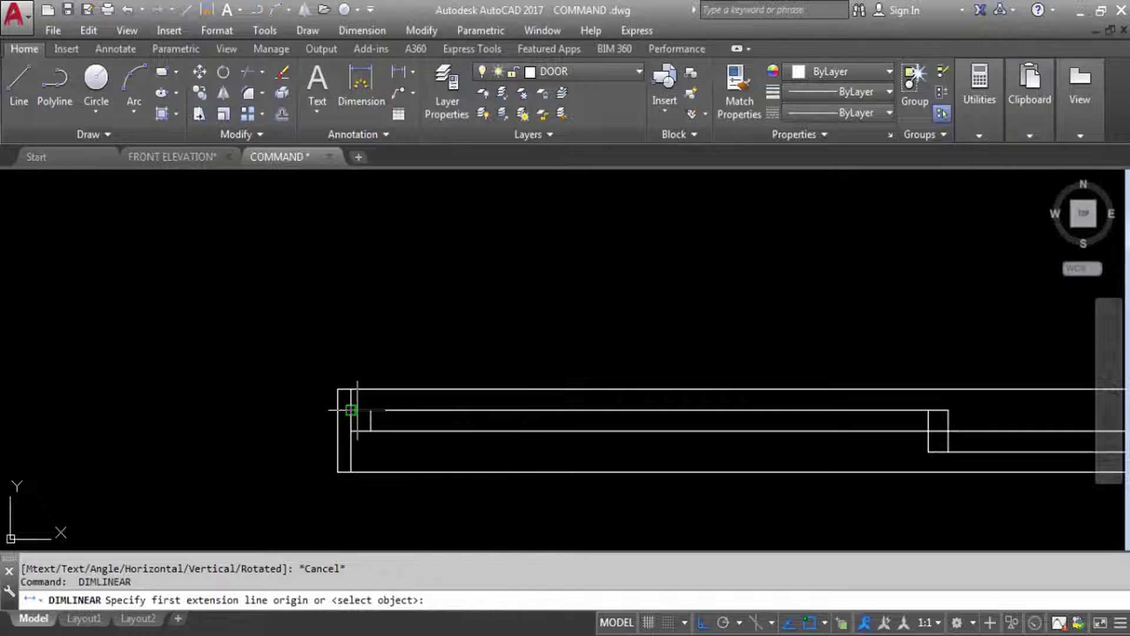
left_click(351, 410)
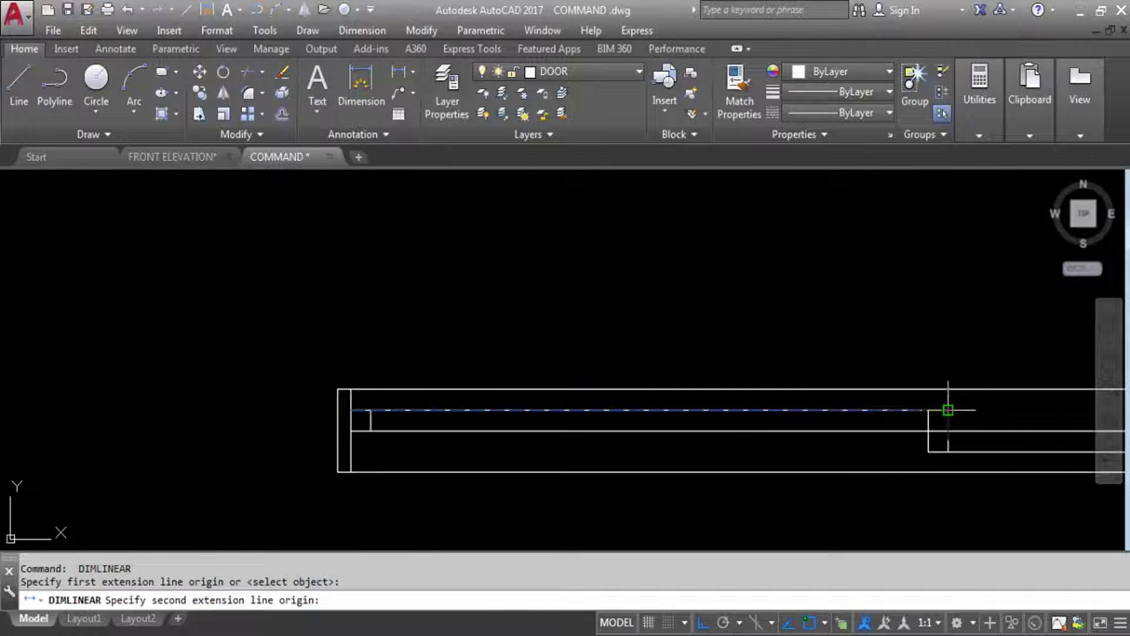
left_click(948, 410)
scroll(588, 406, "down", 4)
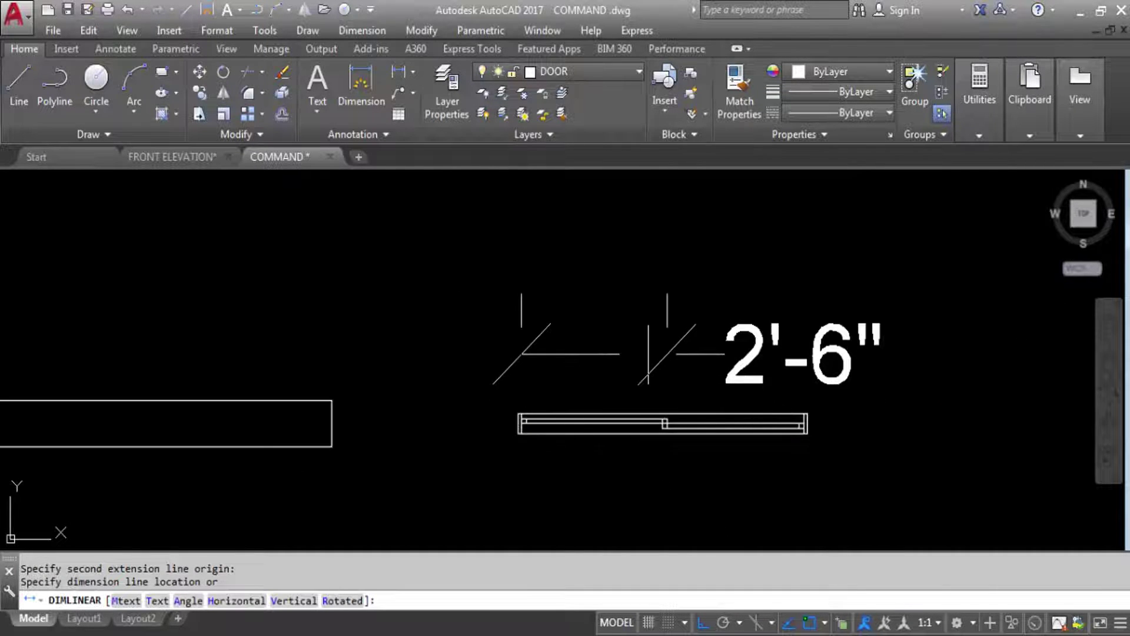
key("Escape")
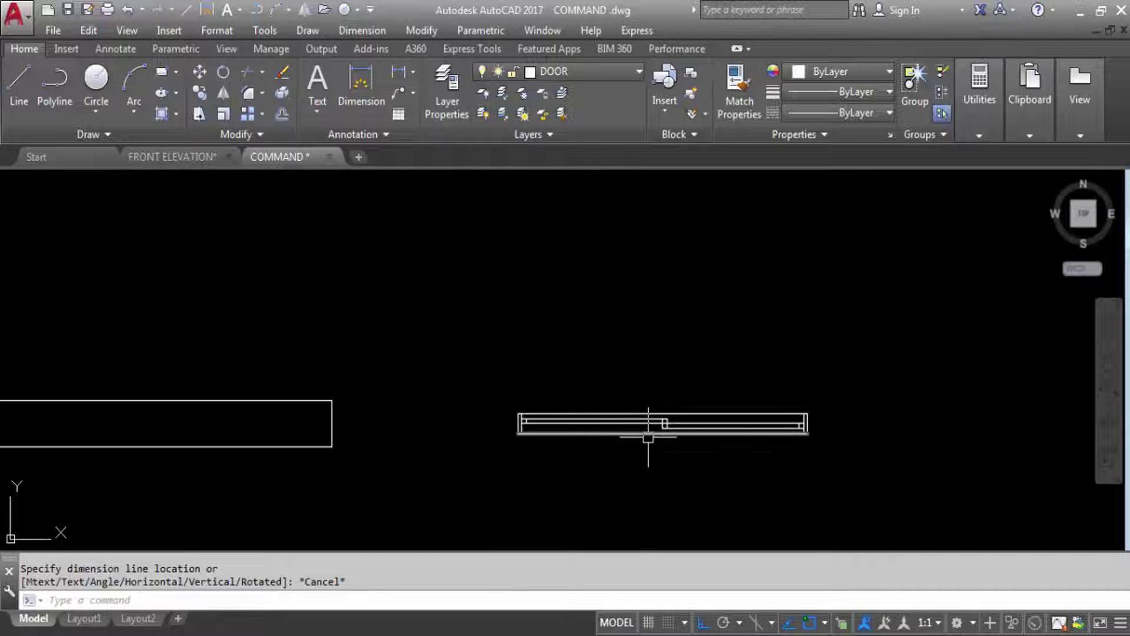
Check the wall rectangle's length between its upper corners with a linear dimension, without placing the dimension.
scroll(648, 438, "down", 3)
middle_click_drag(651, 433, 830, 398)
scroll(620, 396, "up", 5)
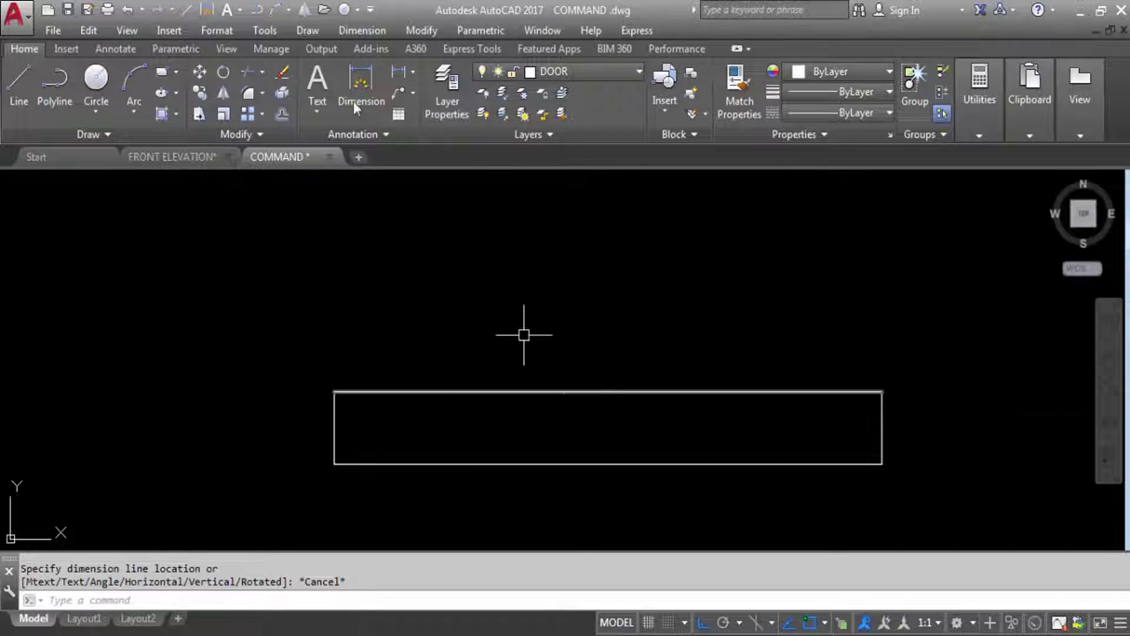
key("Return")
left_click(334, 391)
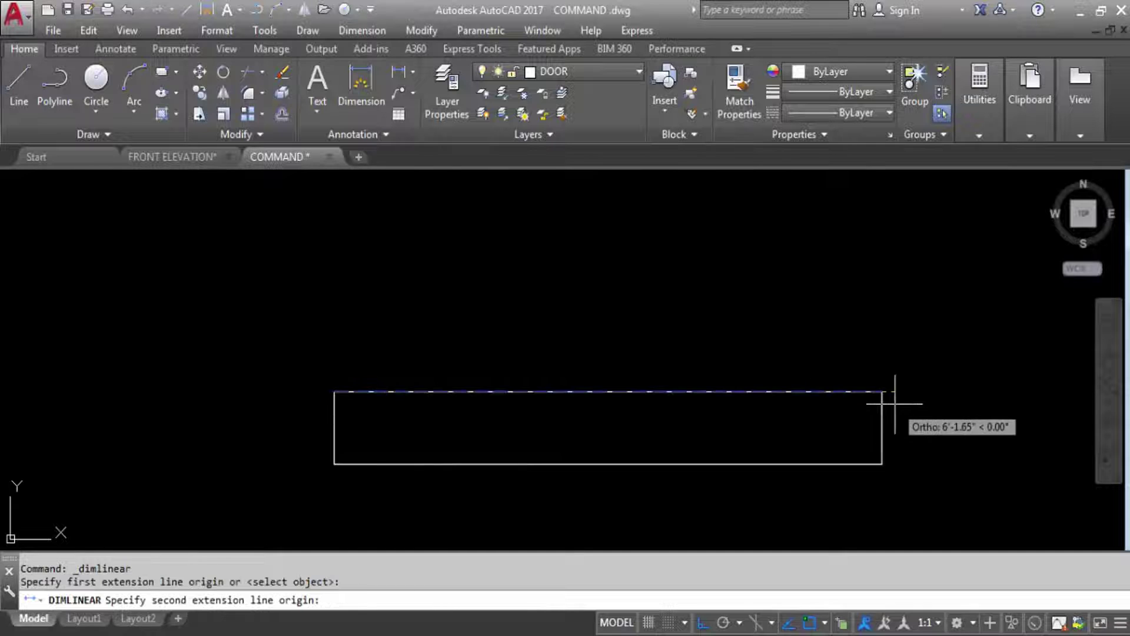
left_click(882, 391)
scroll(561, 308, "down", 5)
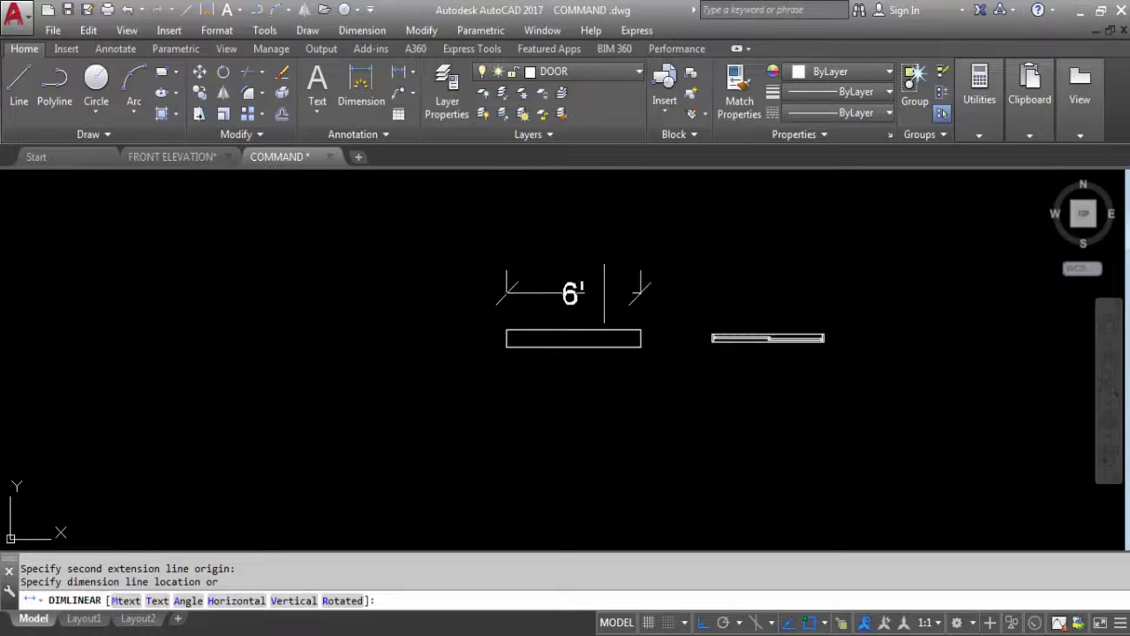
key("Escape")
Draw a horizontal centre line through the wall rectangle between the midpoints of its short sides.
scroll(562, 308, "up", 4)
type("L")
key("Return")
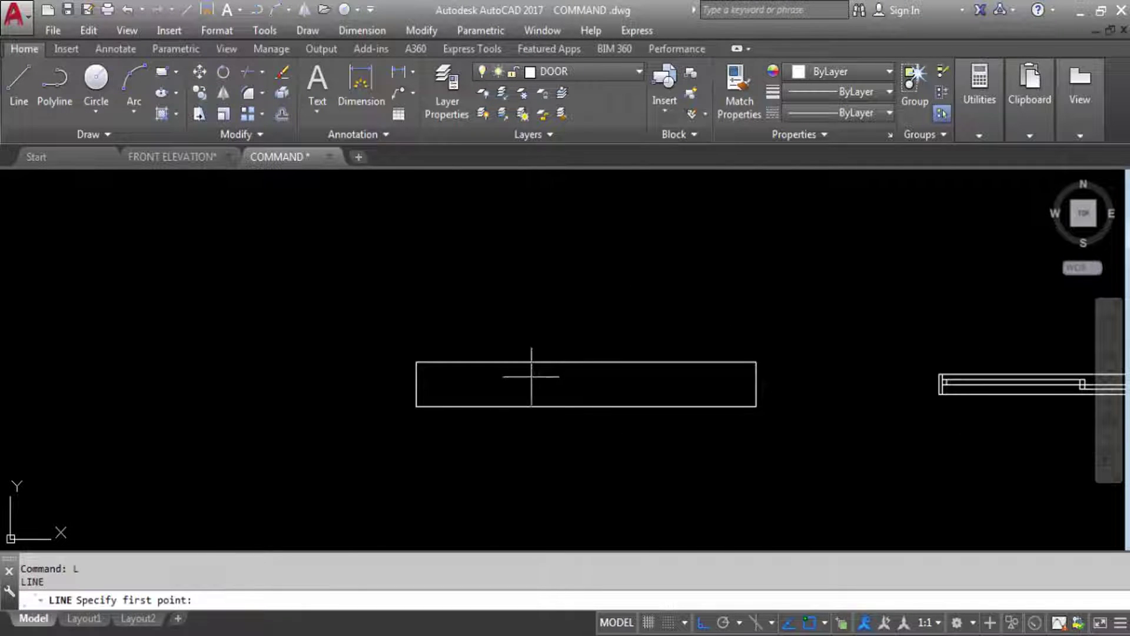
left_click(410, 389)
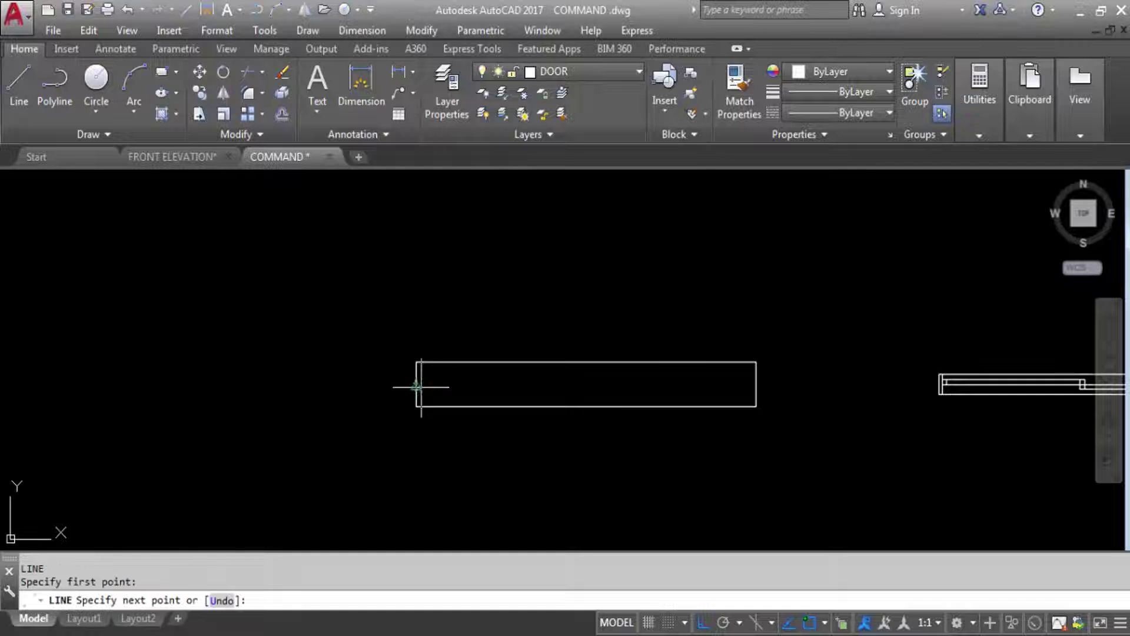
left_click(761, 387)
key("Escape")
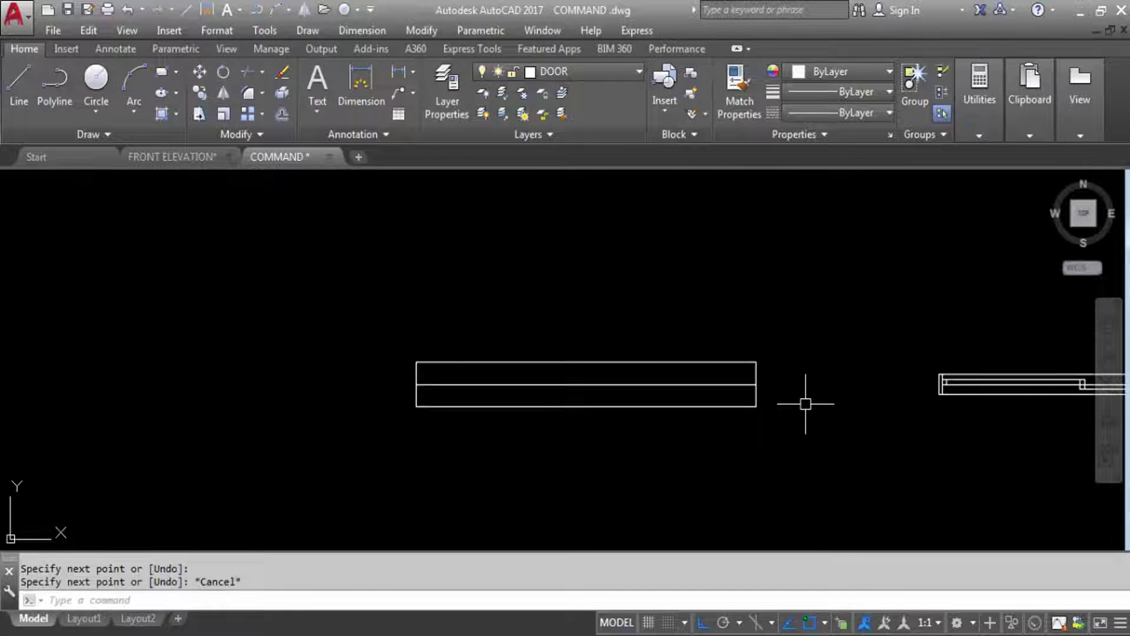
Offset the wall rectangle's centre line 2" above and below, and erase the original centre line.
type("O")
key("Return")
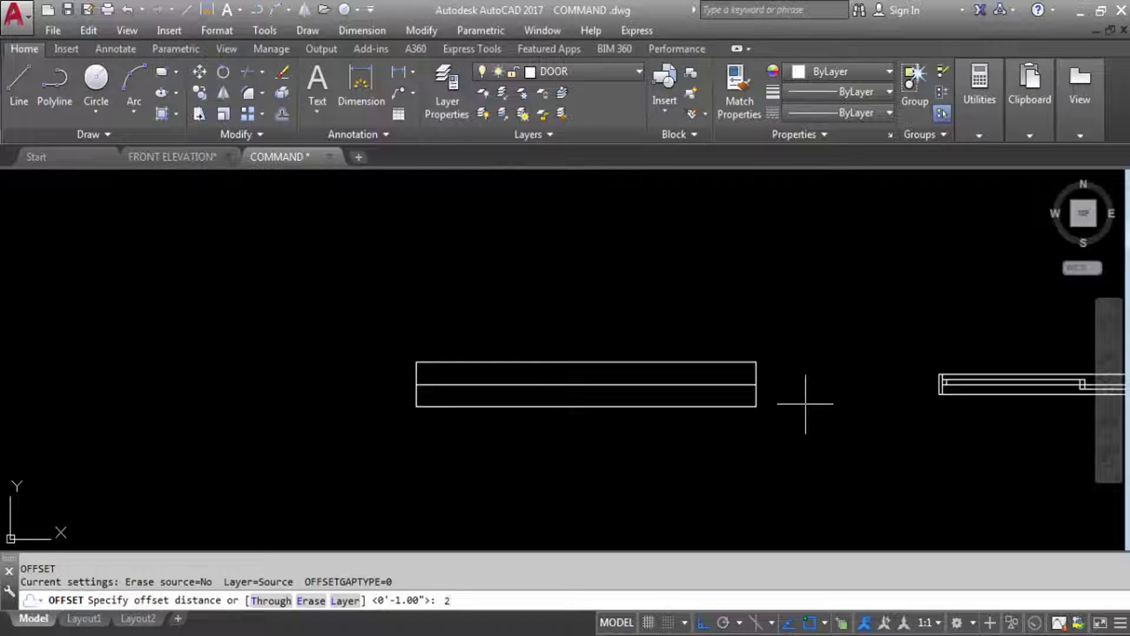
key("Return")
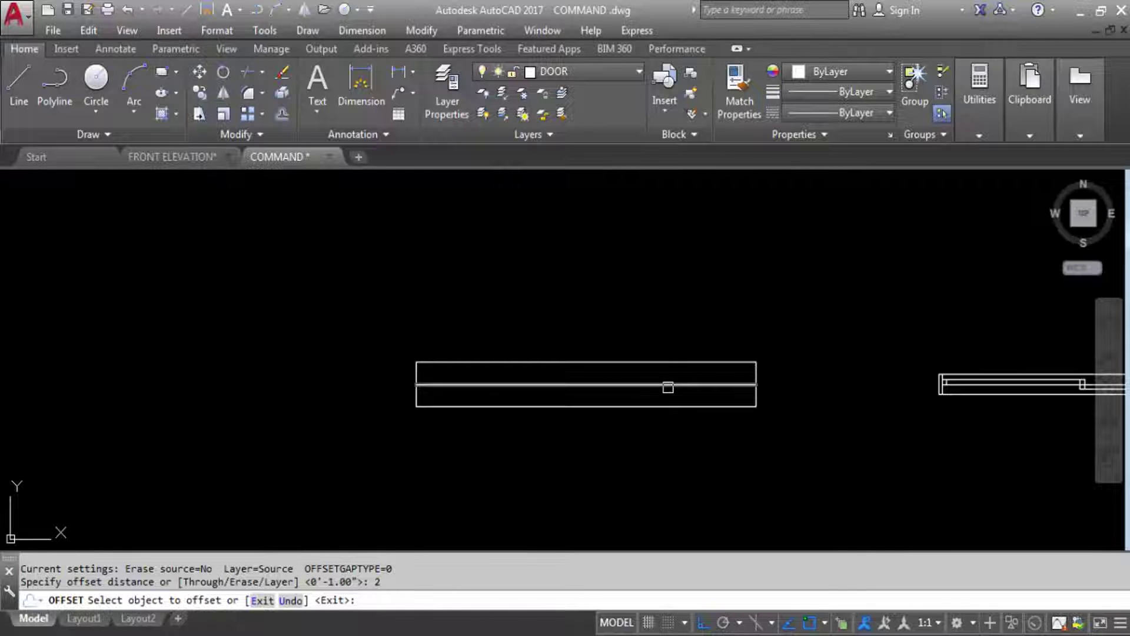
left_click(663, 385)
left_click(663, 273)
left_click(660, 384)
left_click(697, 479)
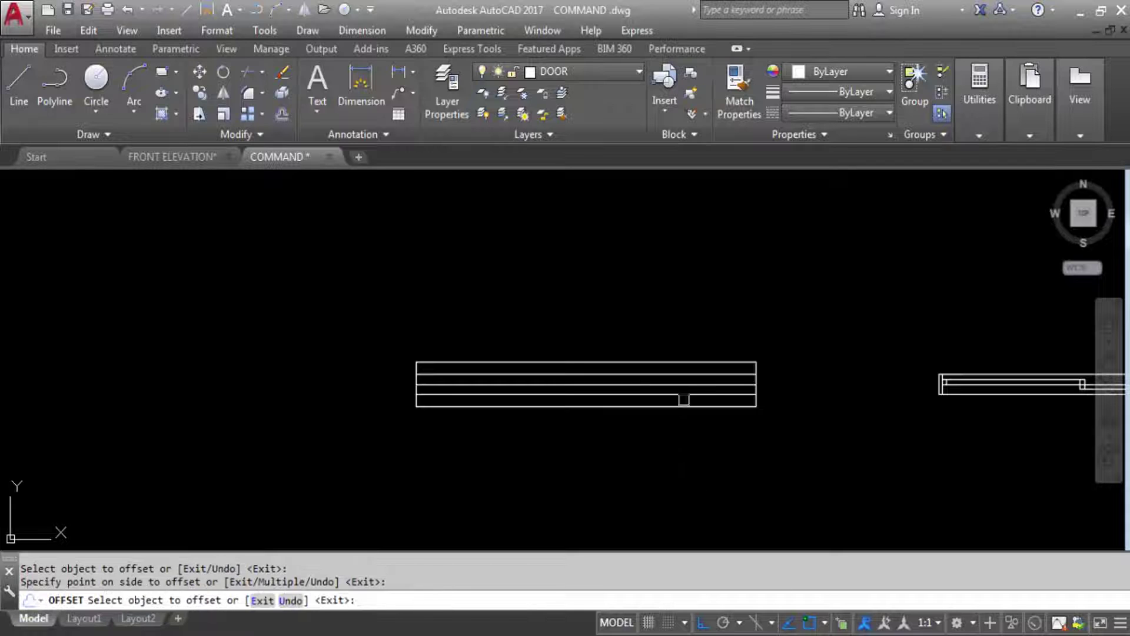
key("Escape")
left_click(681, 384)
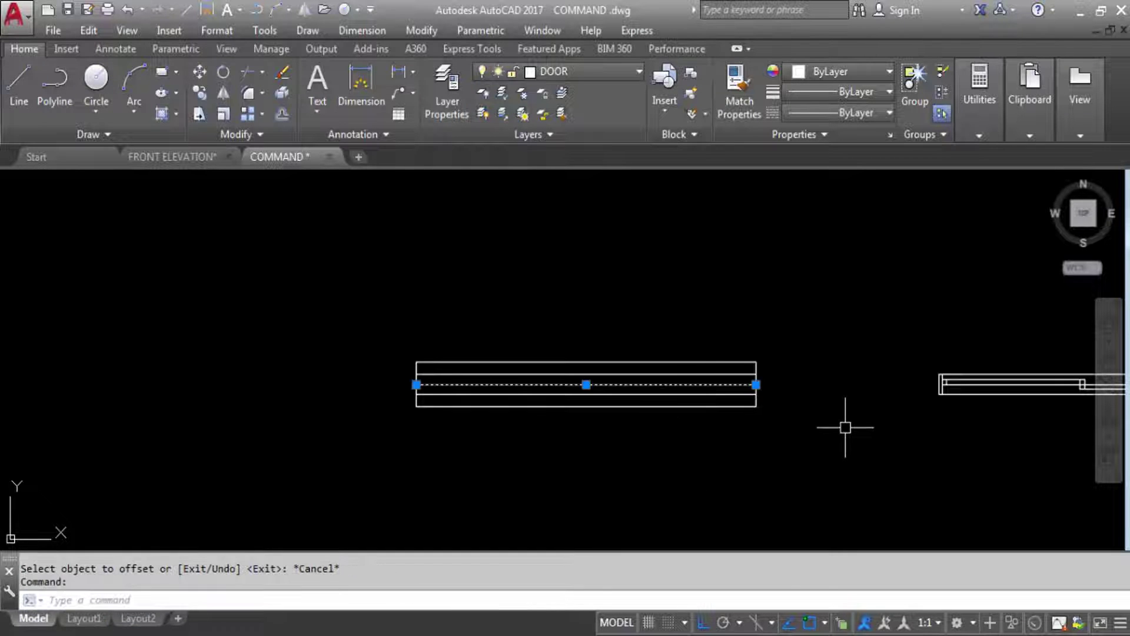
key("Delete")
Trim the short sides of the wall rectangle outside the two offset lines at both ends.
type("T")
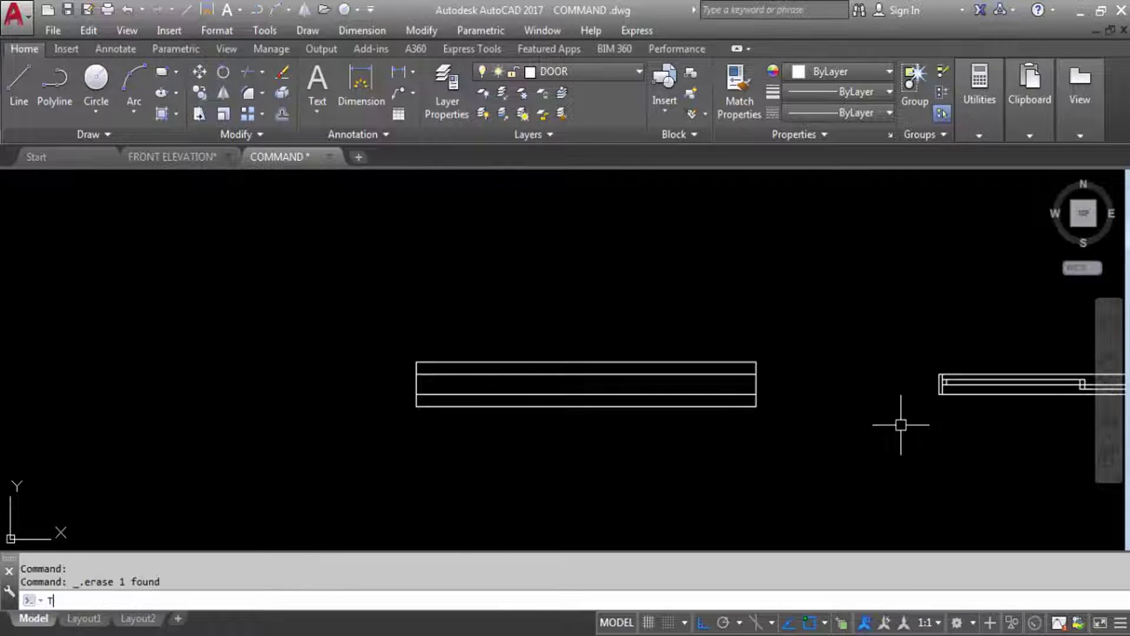
type("R")
key("Return")
key("Return")
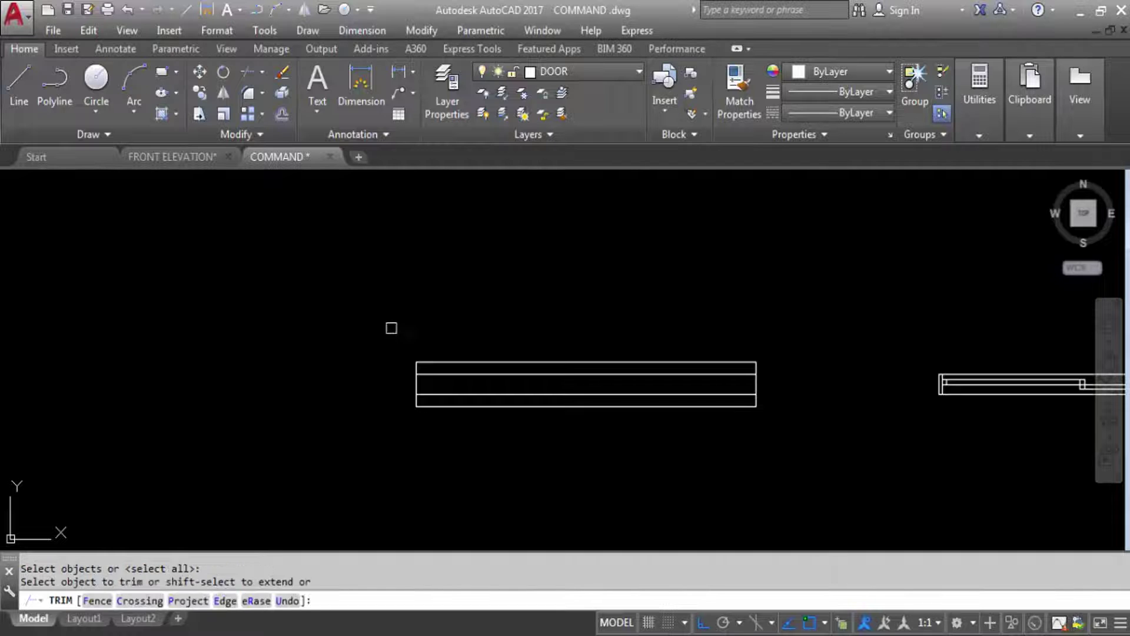
left_click(423, 365)
scroll(425, 365, "up", 4)
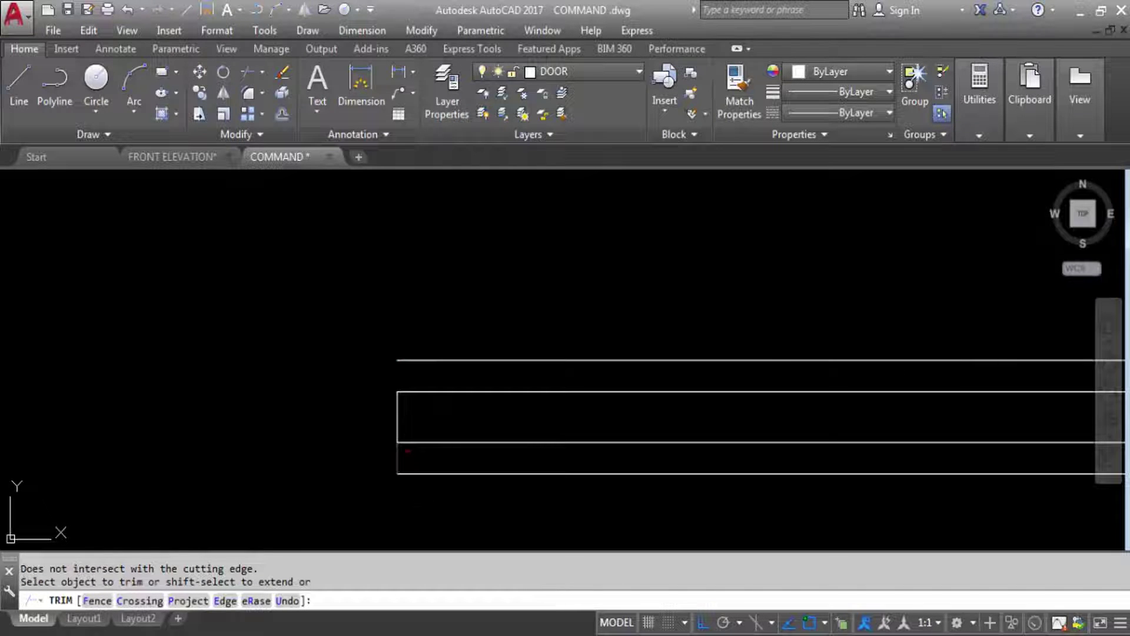
scroll(347, 418, "down", 4)
scroll(660, 397, "up", 5)
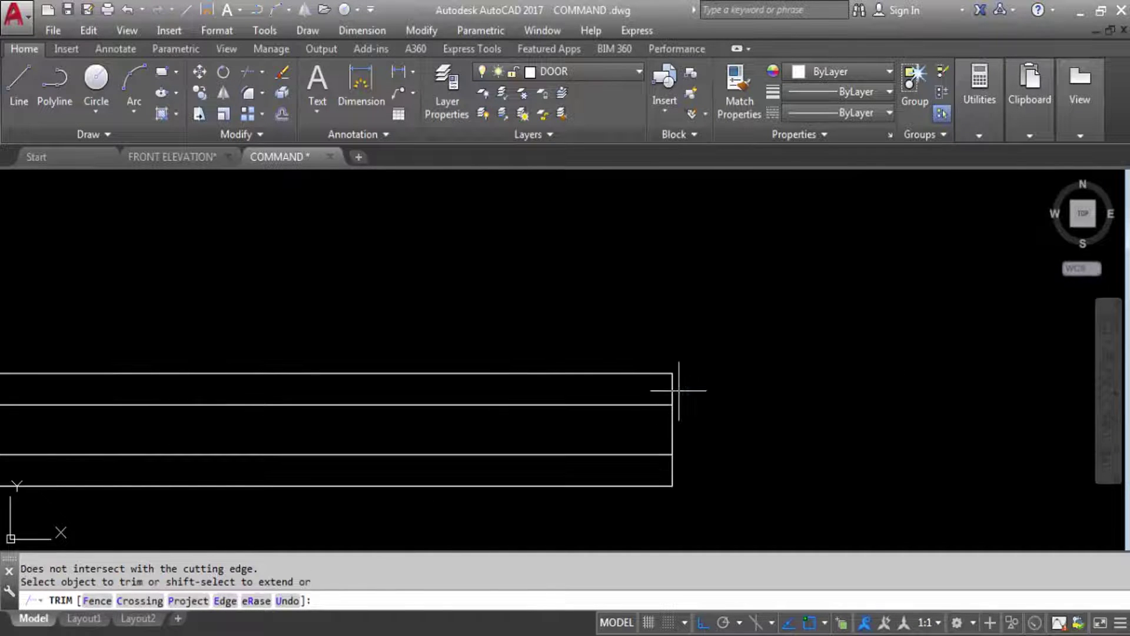
left_click(678, 390)
left_click(669, 469)
scroll(762, 443, "down", 4)
key("Escape")
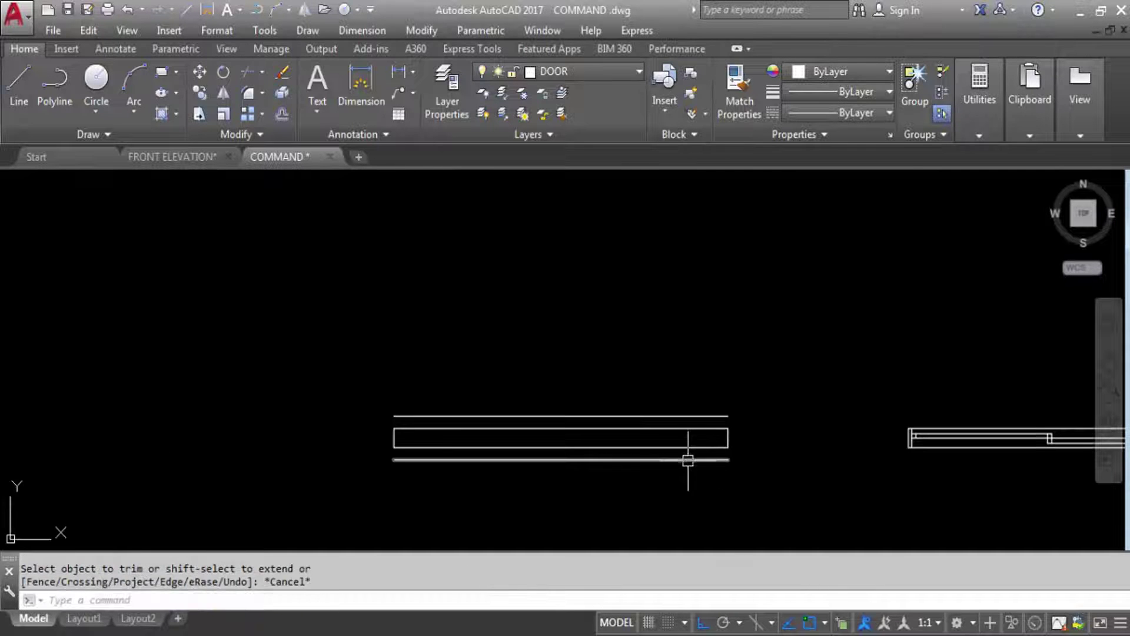
Erase the two detached long lines above and below the narrowed rectangle.
left_click(687, 460)
left_click(688, 416)
key("Delete")
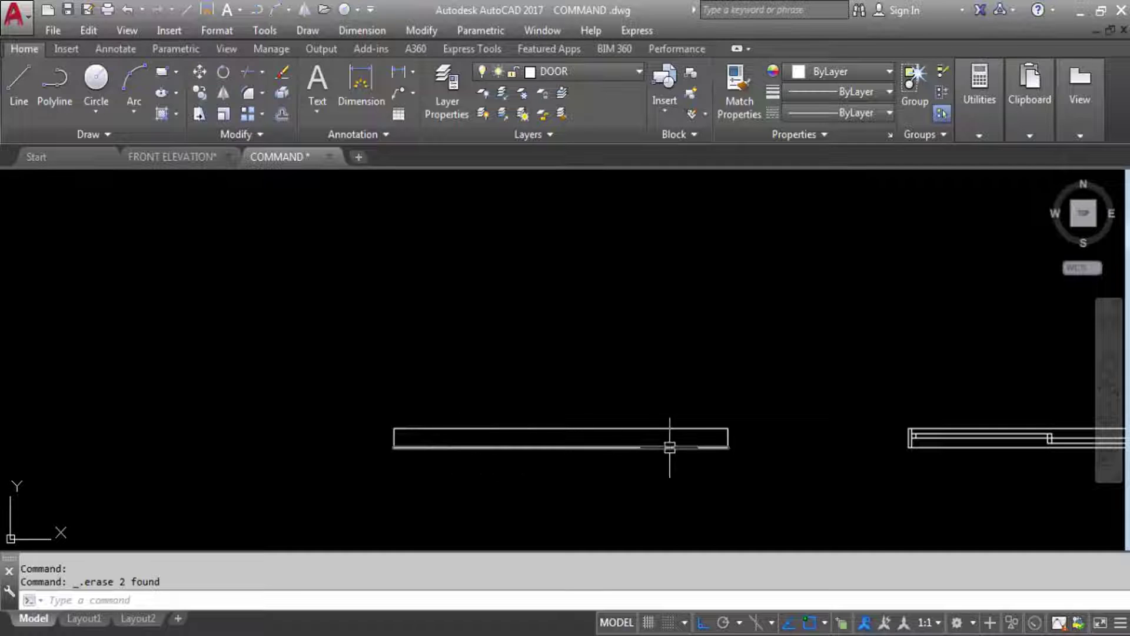
Offset both short sides of the narrowed rectangle 0.7" inward to form the end frames.
scroll(669, 446, "up", 2)
type("o")
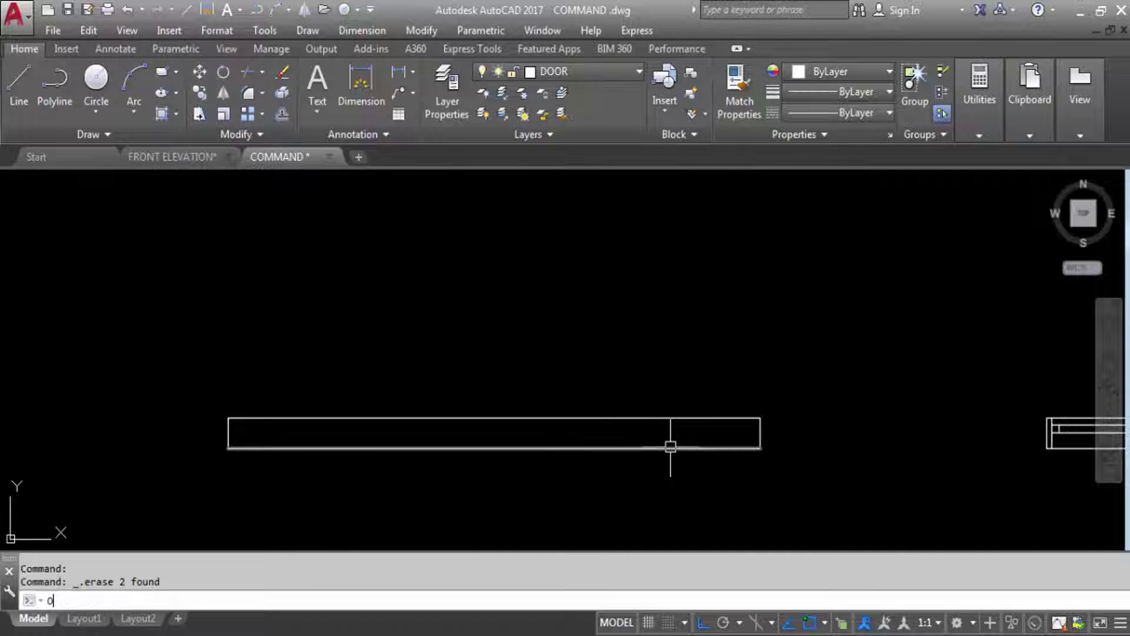
key("Return")
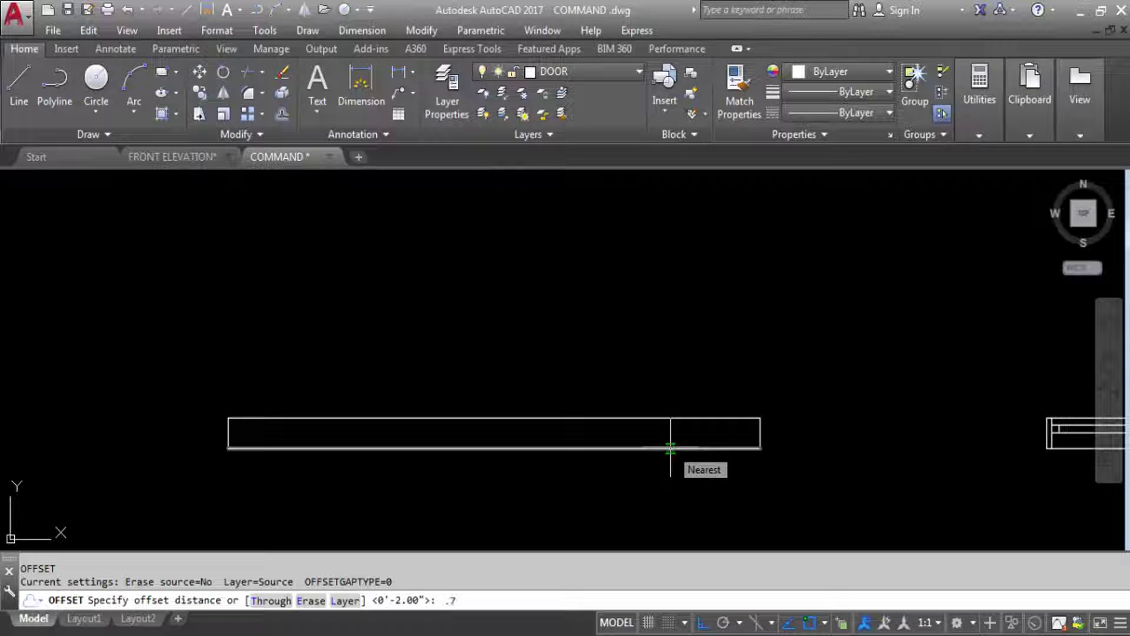
type(".7")
key("Return")
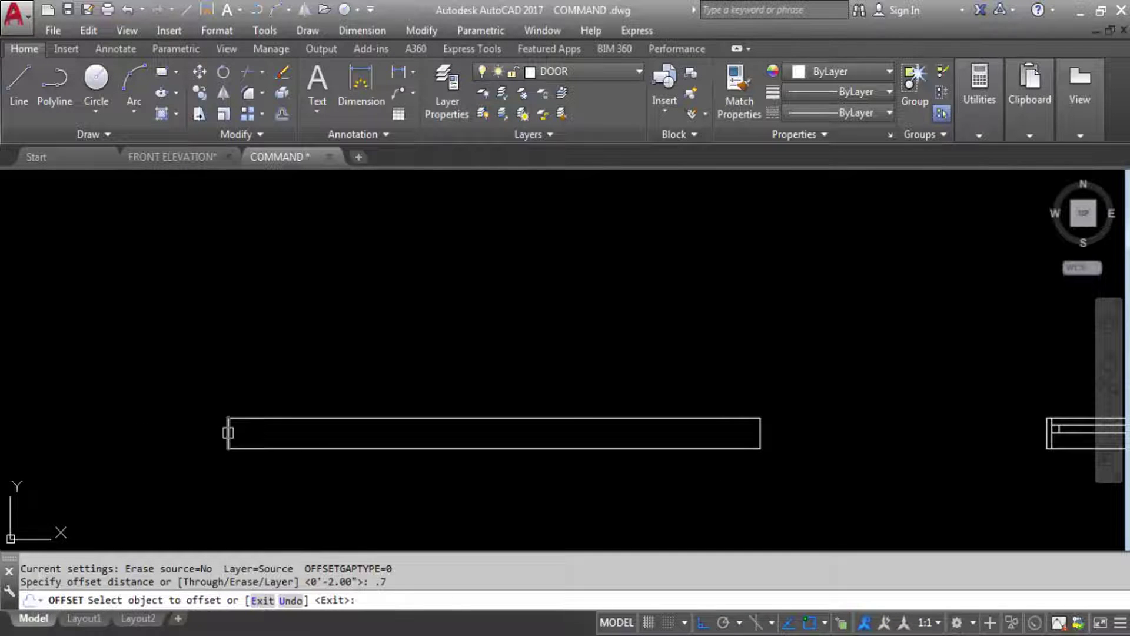
left_click(228, 433)
left_click(494, 470)
left_click(764, 433)
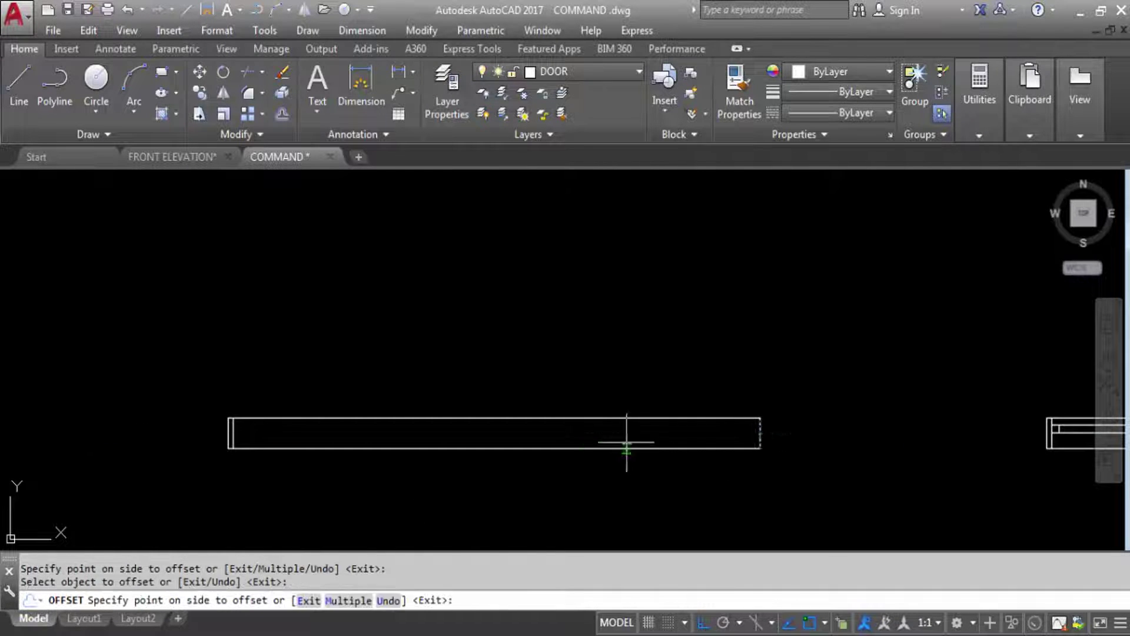
left_click(588, 467)
key("Return")
key("Return")
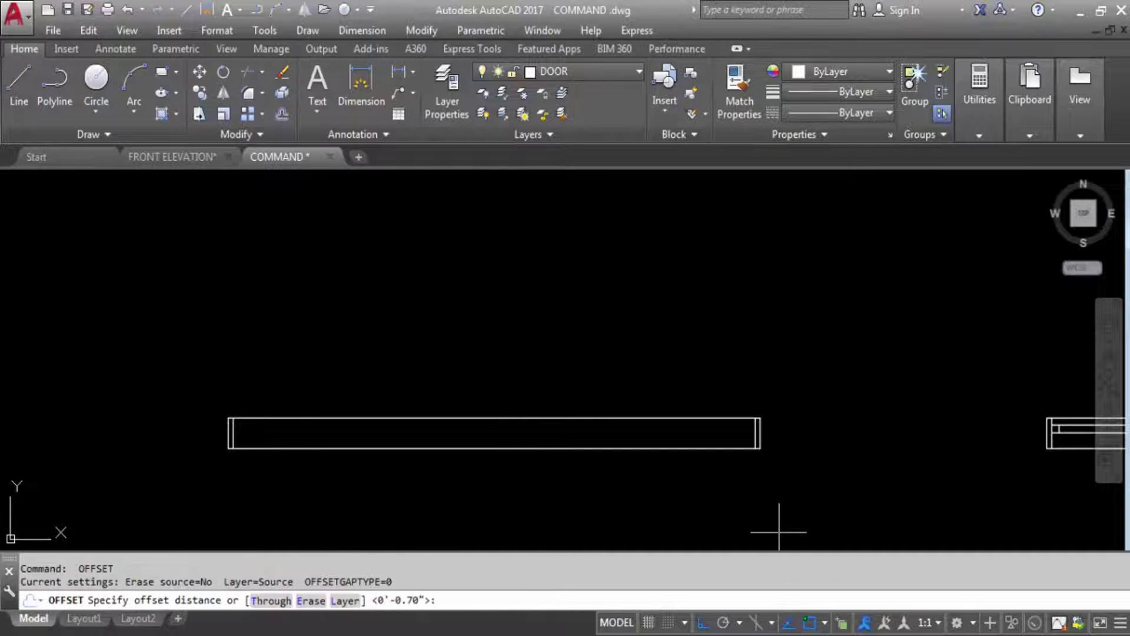
key("Return")
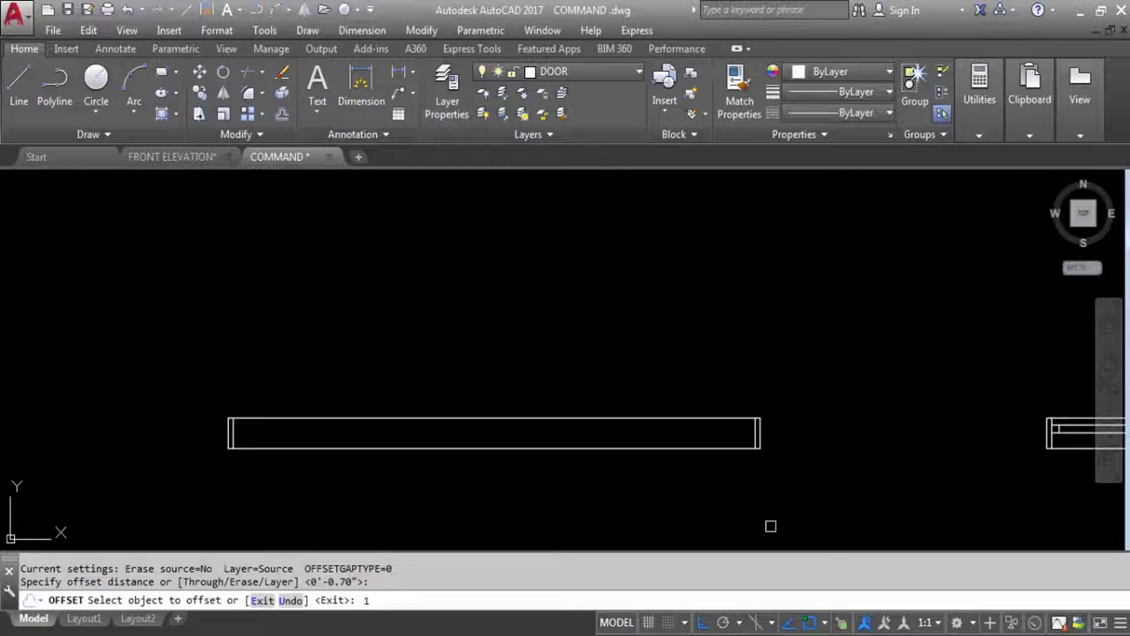
key("Return")
key("Escape")
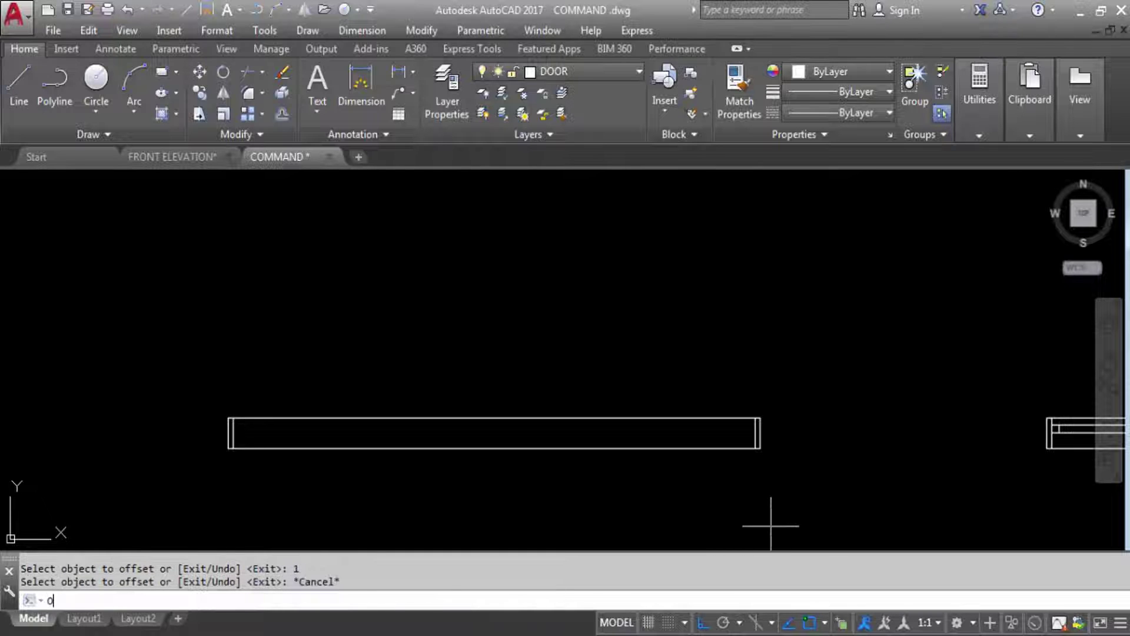
Offset the inner line of each end frame 1" further inward.
type("o")
key("Return")
key("Return")
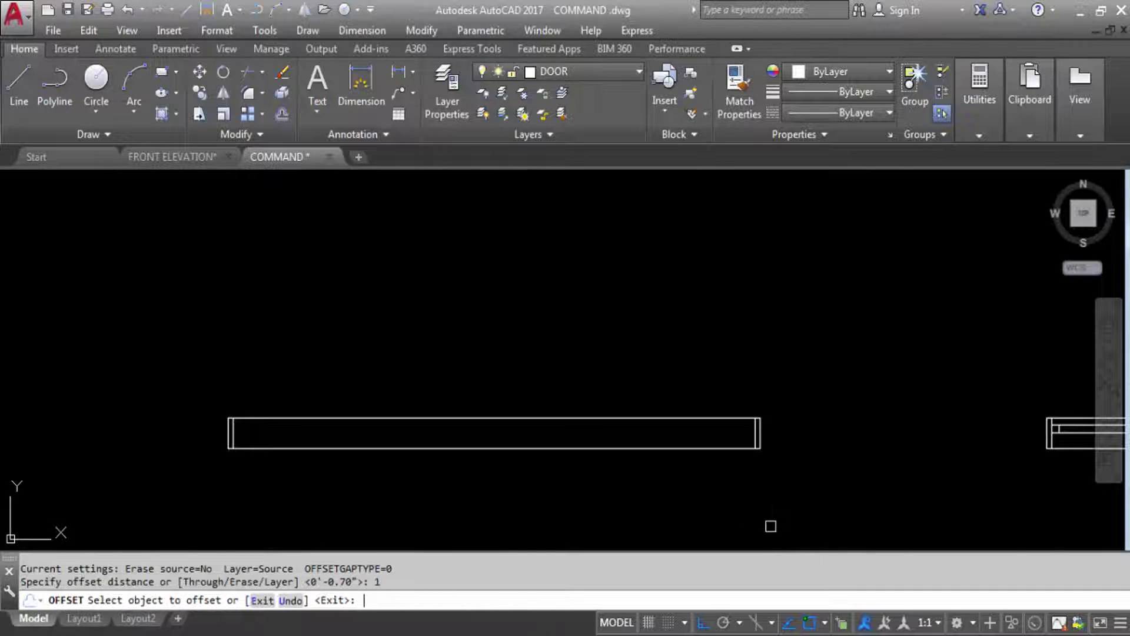
scroll(254, 442, "up", 4)
left_click(181, 415)
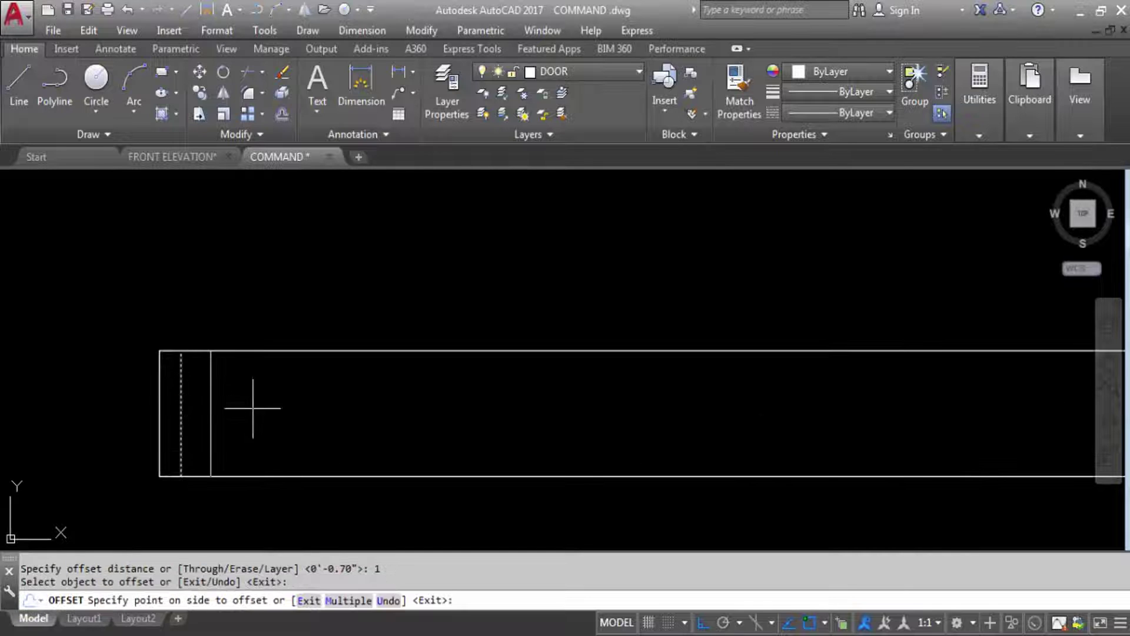
left_click(345, 422)
scroll(279, 381, "down", 4)
scroll(765, 391, "up", 4)
left_click(747, 396)
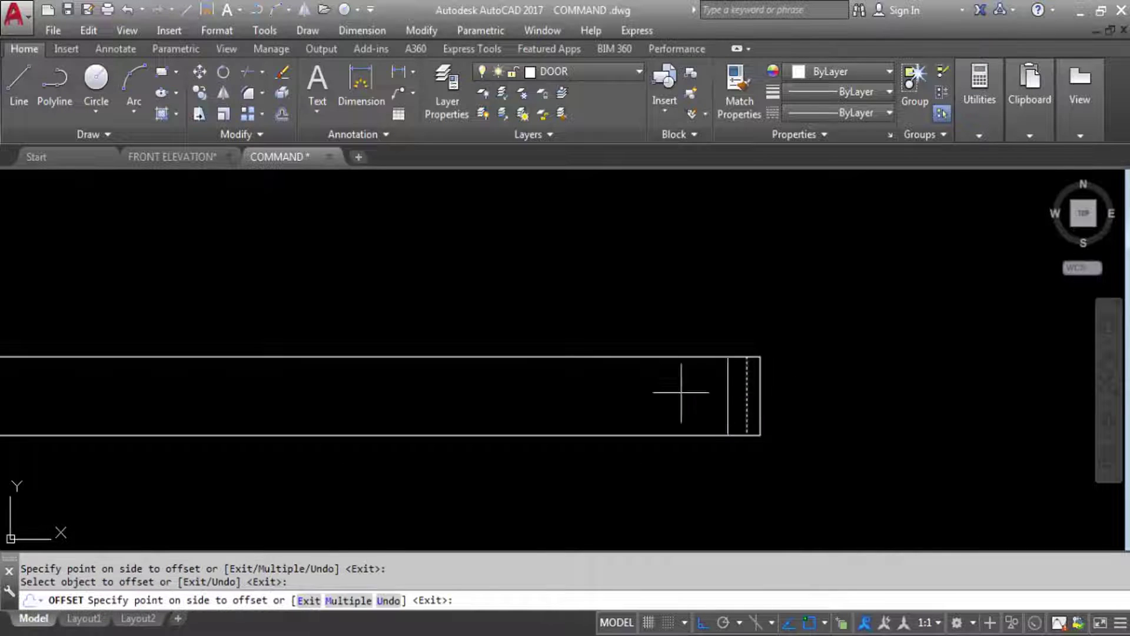
left_click(681, 391)
Offset the rectangle's upper long edge downward three times in succession at 1" spacing.
scroll(825, 385, "down", 3)
left_click(661, 374)
left_click(661, 442)
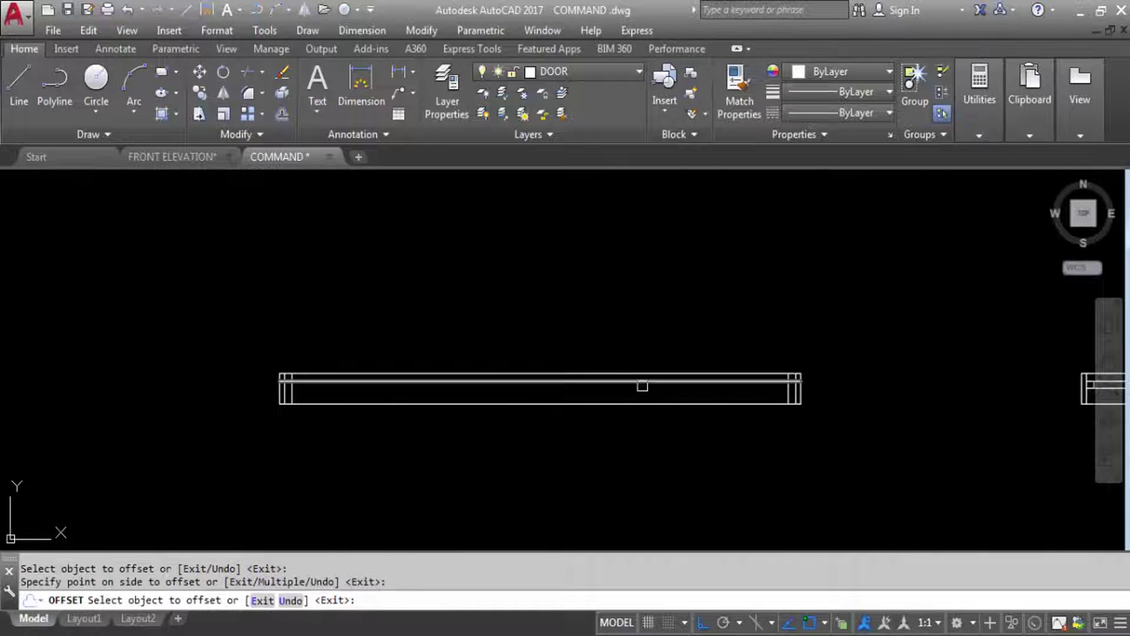
left_click(643, 381)
left_click(641, 406)
left_click(641, 387)
left_click(641, 414)
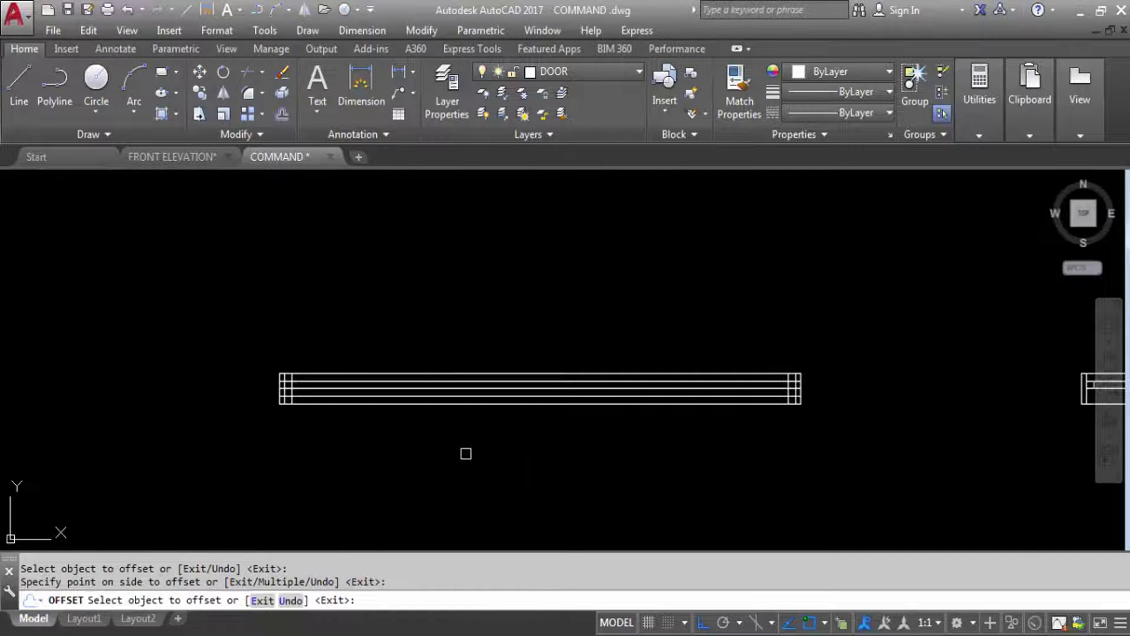
key("Escape")
Draw a vertical line from the midpoint of the upper long edge down past the lower edge.
type("L")
key("Return")
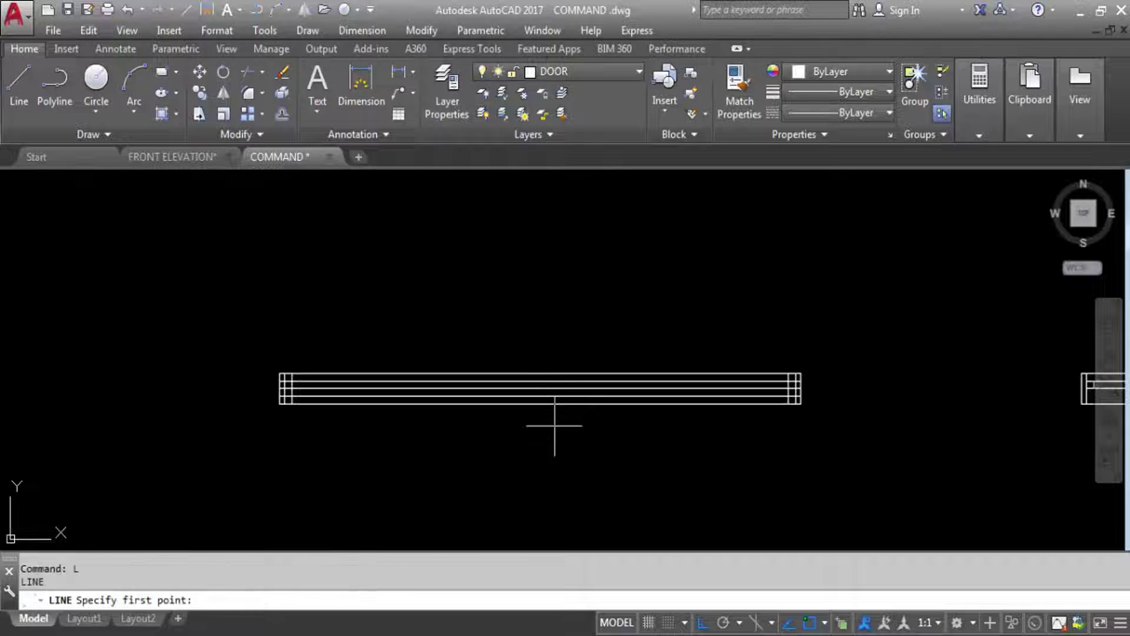
left_click(540, 373)
left_click(557, 467)
key("Escape")
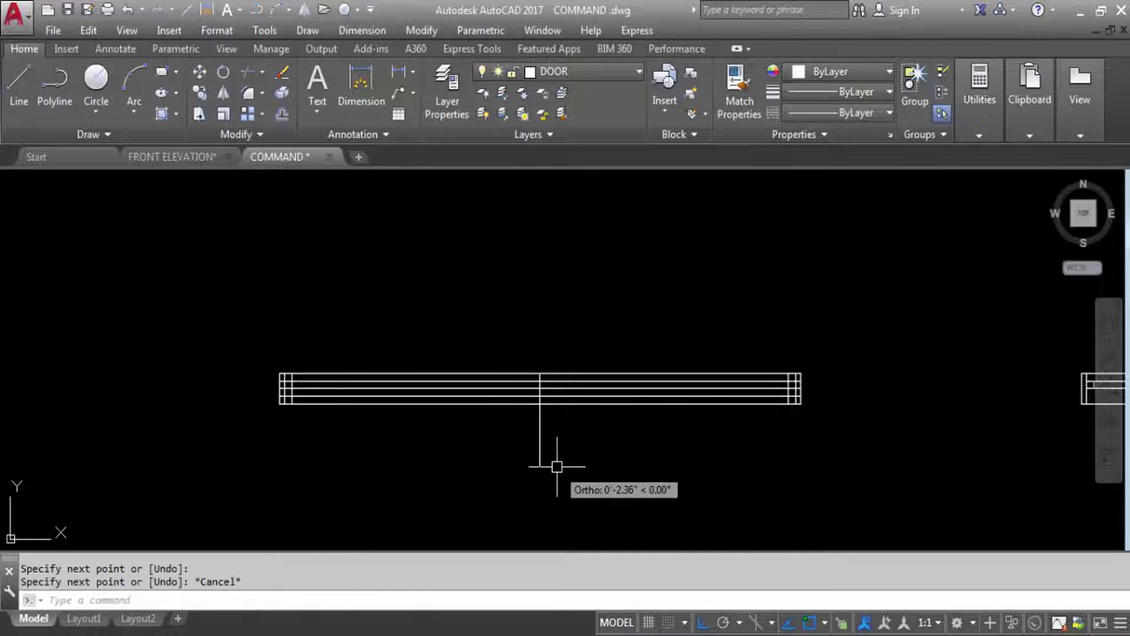
key("Return")
left_click(557, 464)
key("Escape")
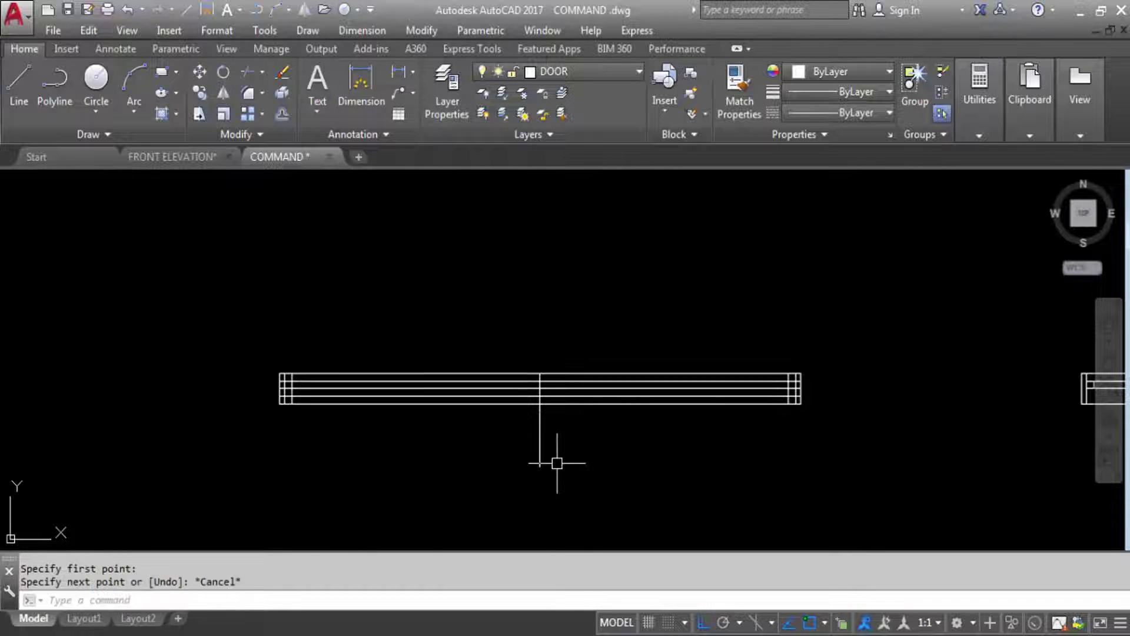
Offset the vertical centre line 1" to its right.
type("O")
key("Return")
type("1")
key("Return")
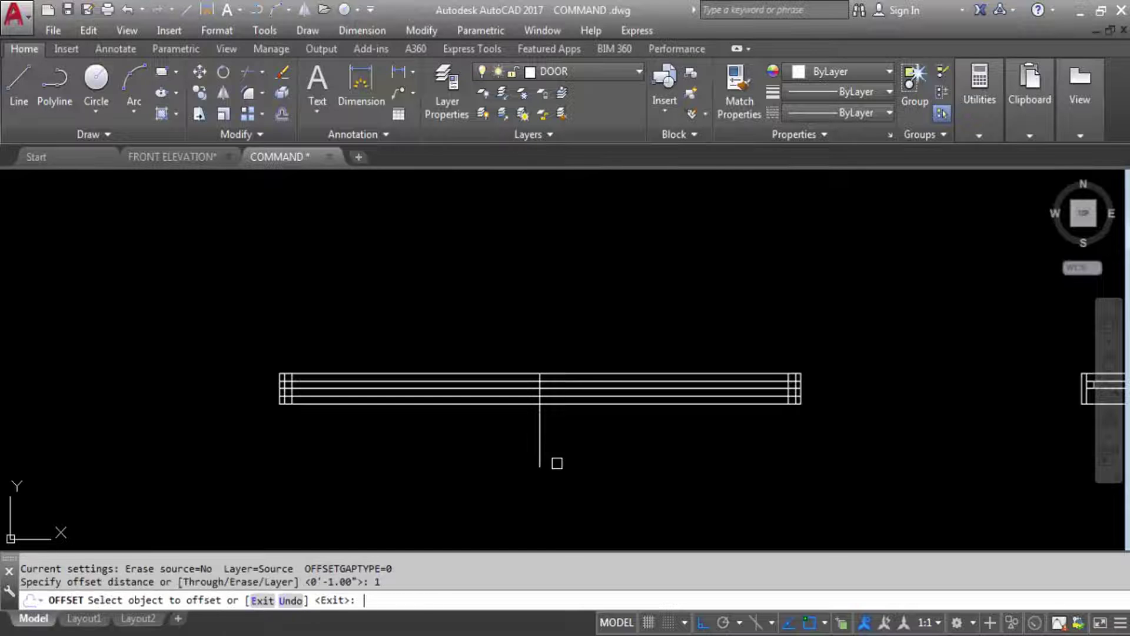
left_click(539, 443)
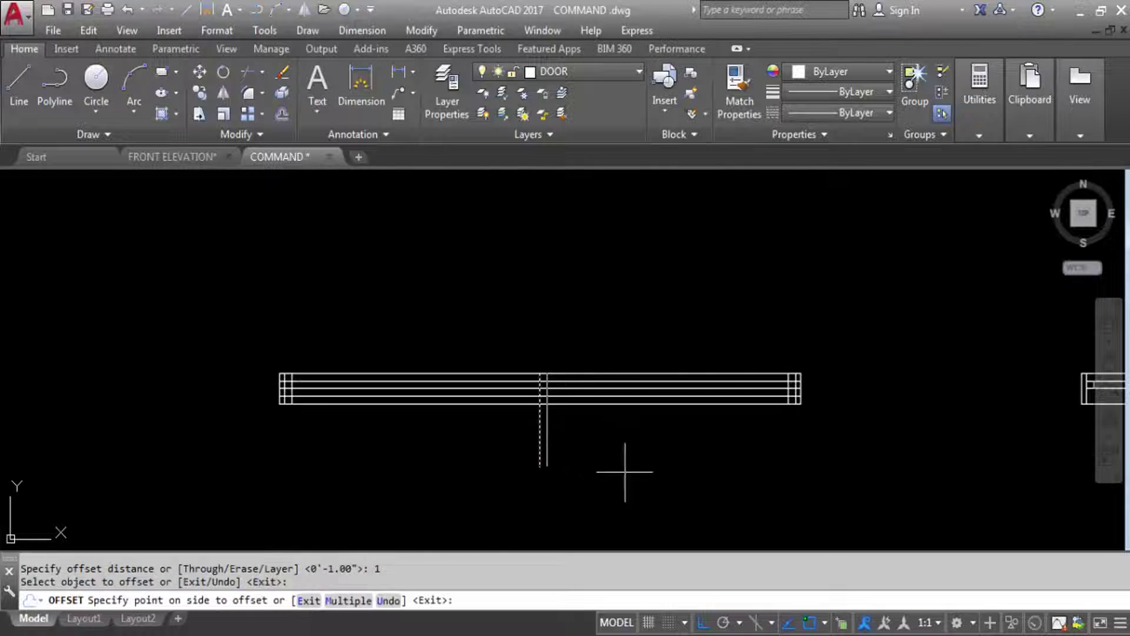
left_click(698, 485)
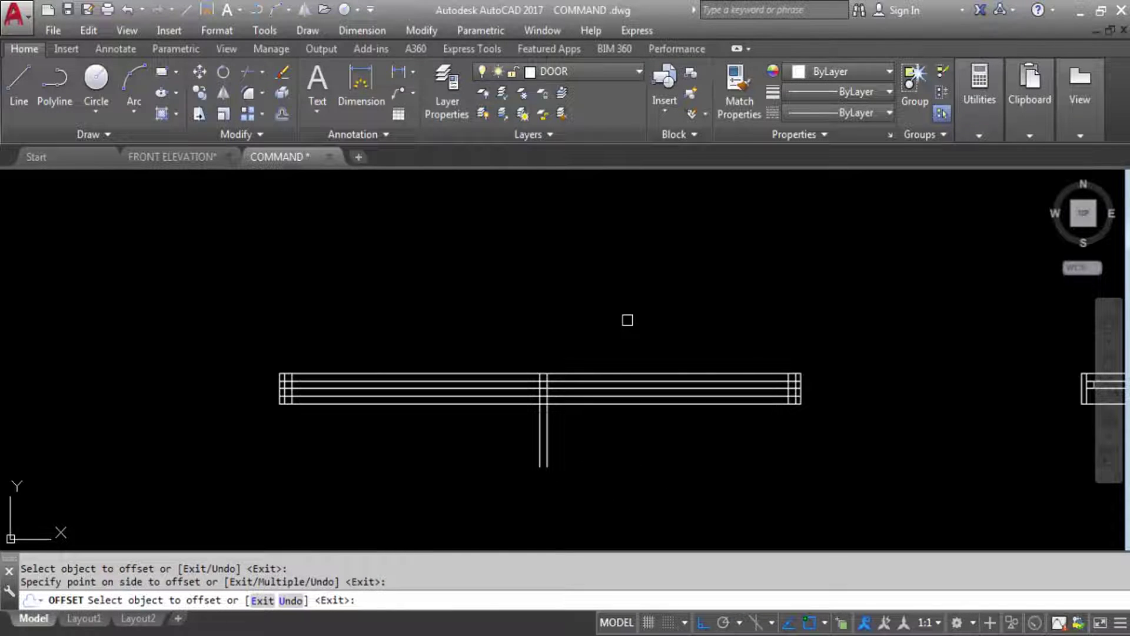
key("Escape")
scroll(442, 409, "up", 2)
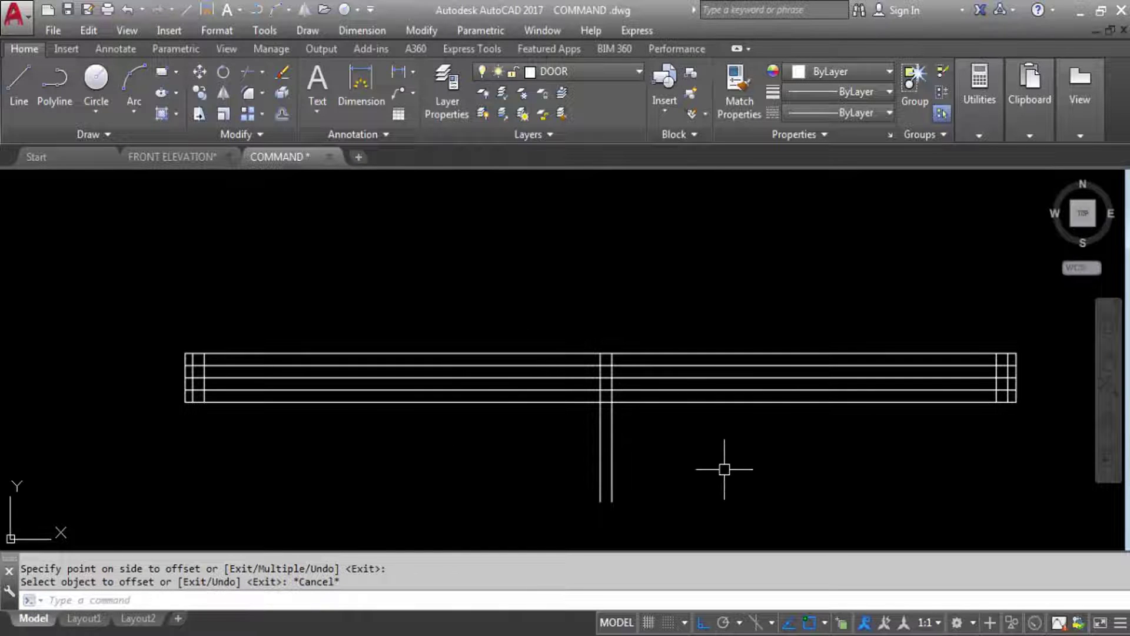
Trim off the tails of the two vertical centre lines that extend below the rectangle's lower edge.
type("tr")
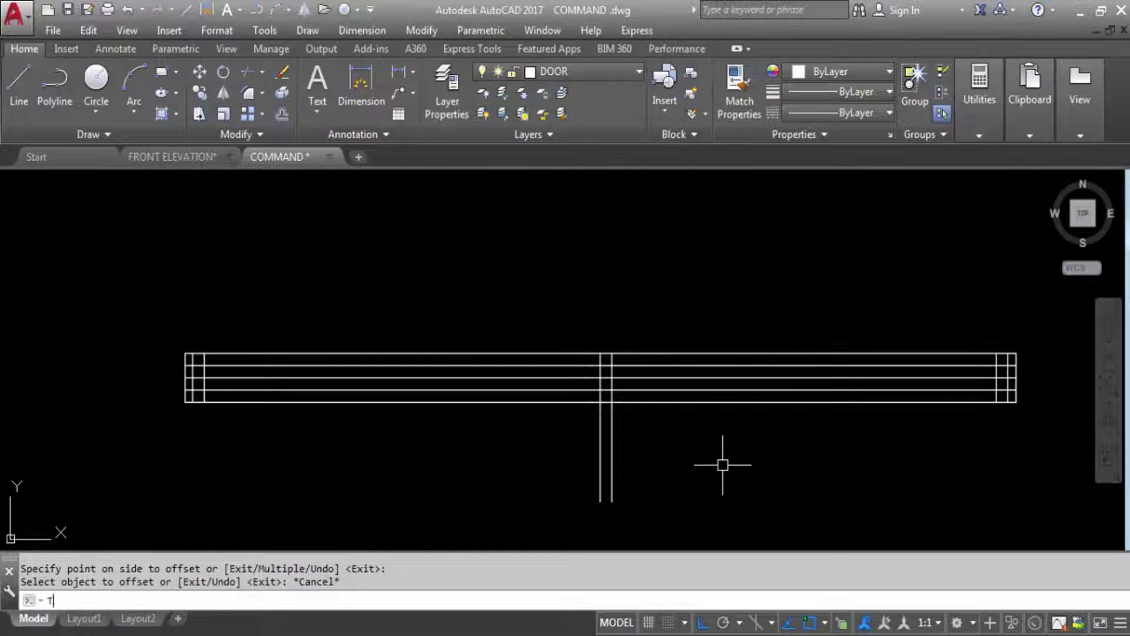
key("Return")
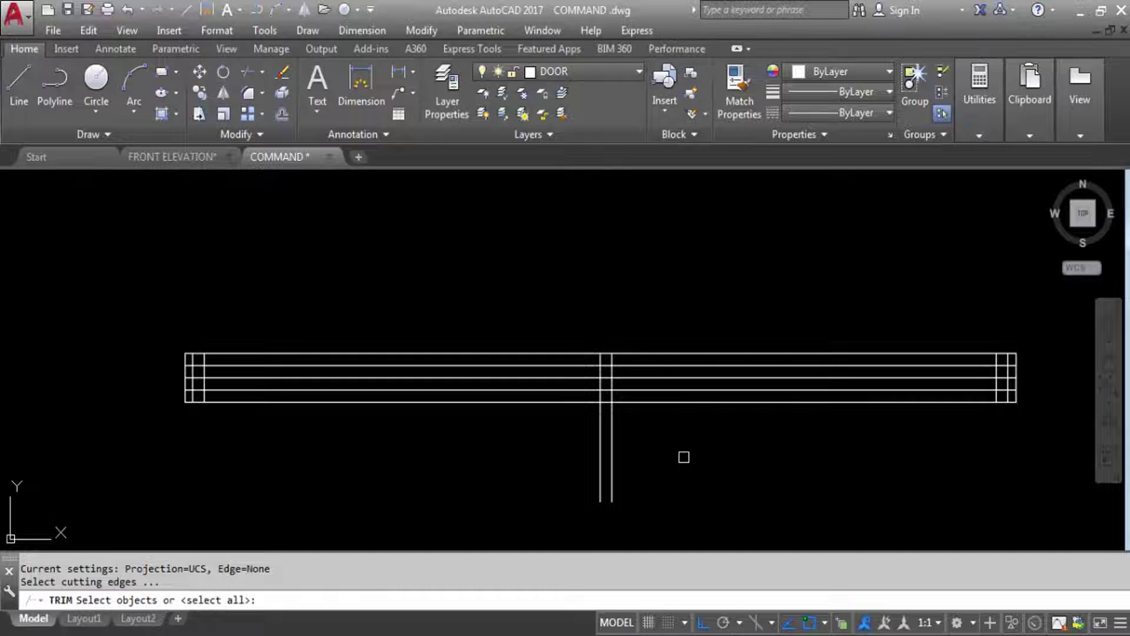
key("Return")
left_click(641, 471)
left_click(524, 425)
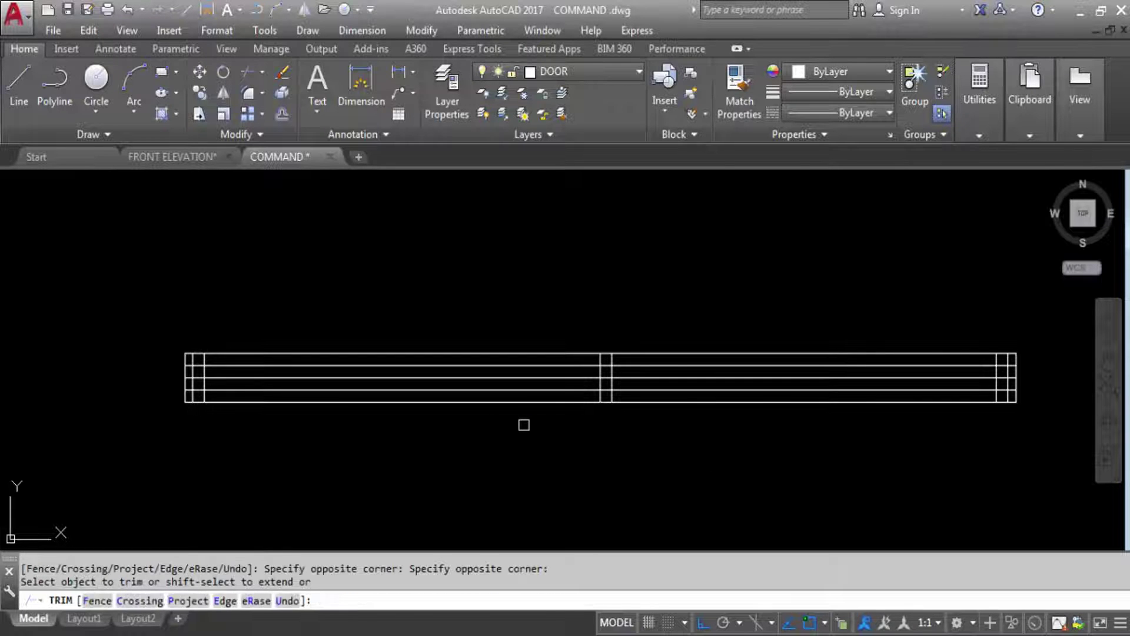
Trim the surplus horizontal and vertical segments around the centre so the two sliding panels overlap between the centre lines.
left_click(521, 387)
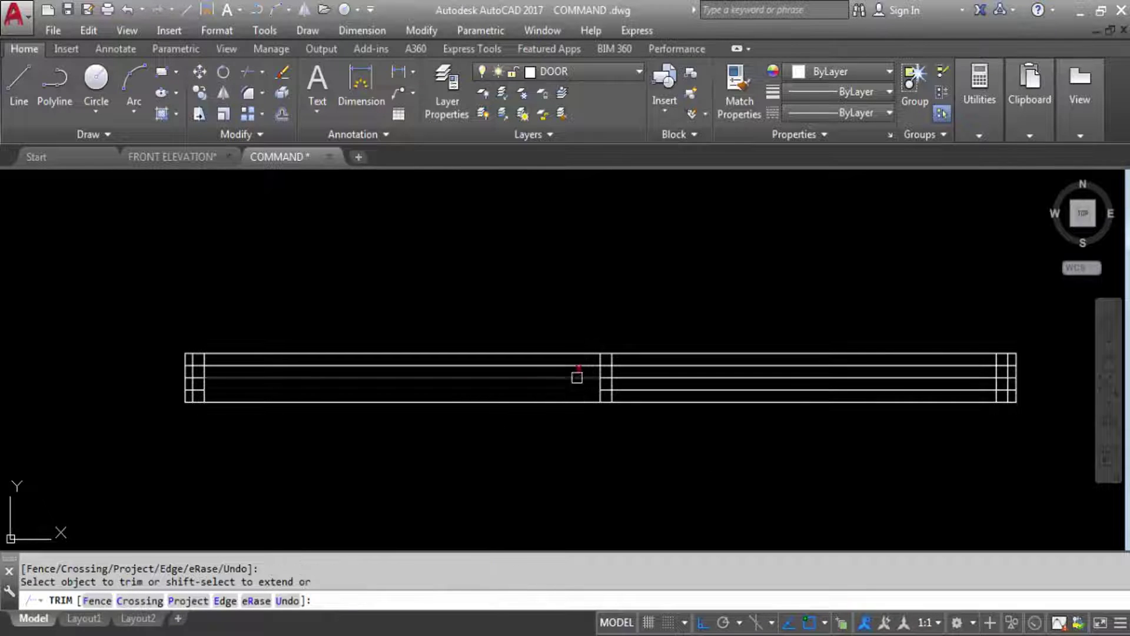
scroll(608, 348, "up", 4)
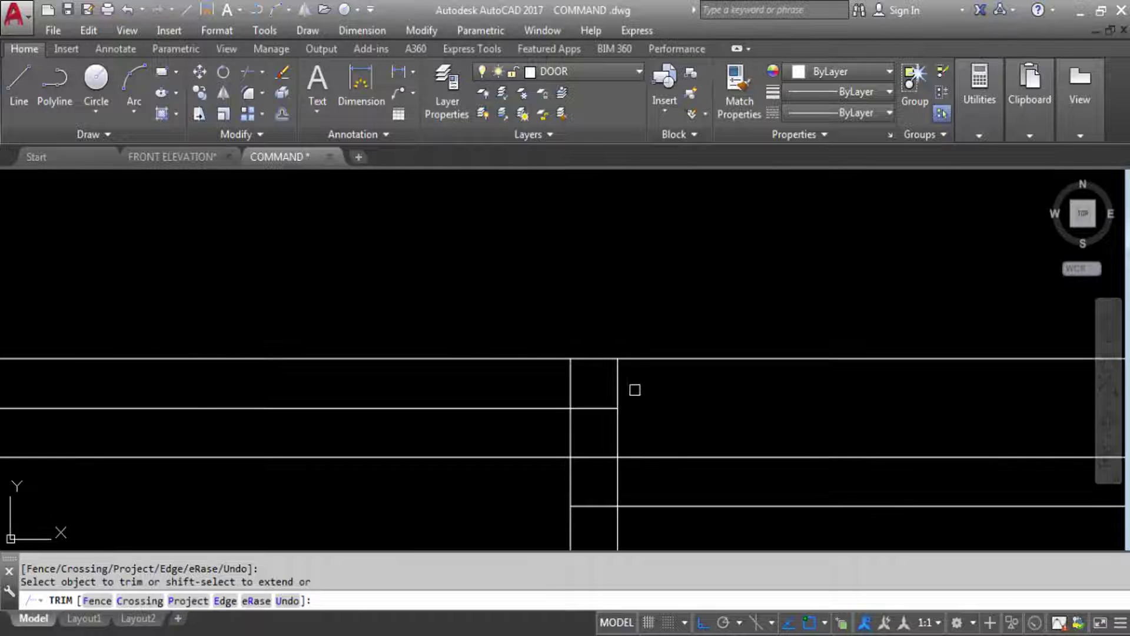
left_click(634, 389)
left_click(557, 383)
scroll(606, 472, "up", 4)
left_click(611, 499)
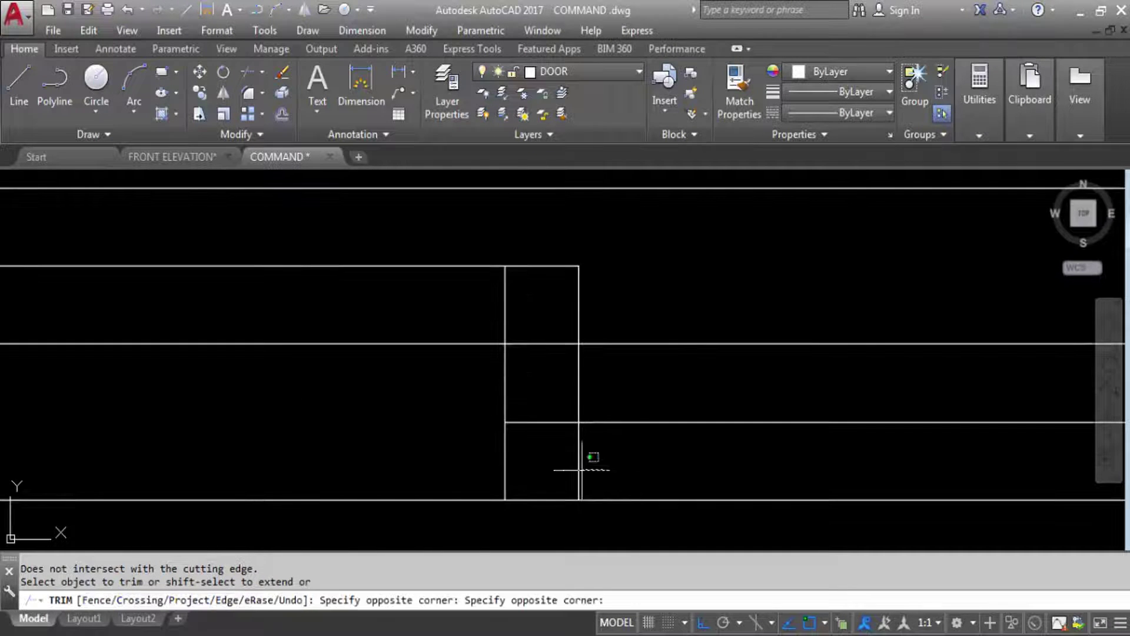
left_click(553, 436)
Trim the left panel's end line above the panel and the horizontal lines crossing the left end frame.
scroll(546, 436, "down", 10)
scroll(313, 436, "up", 8)
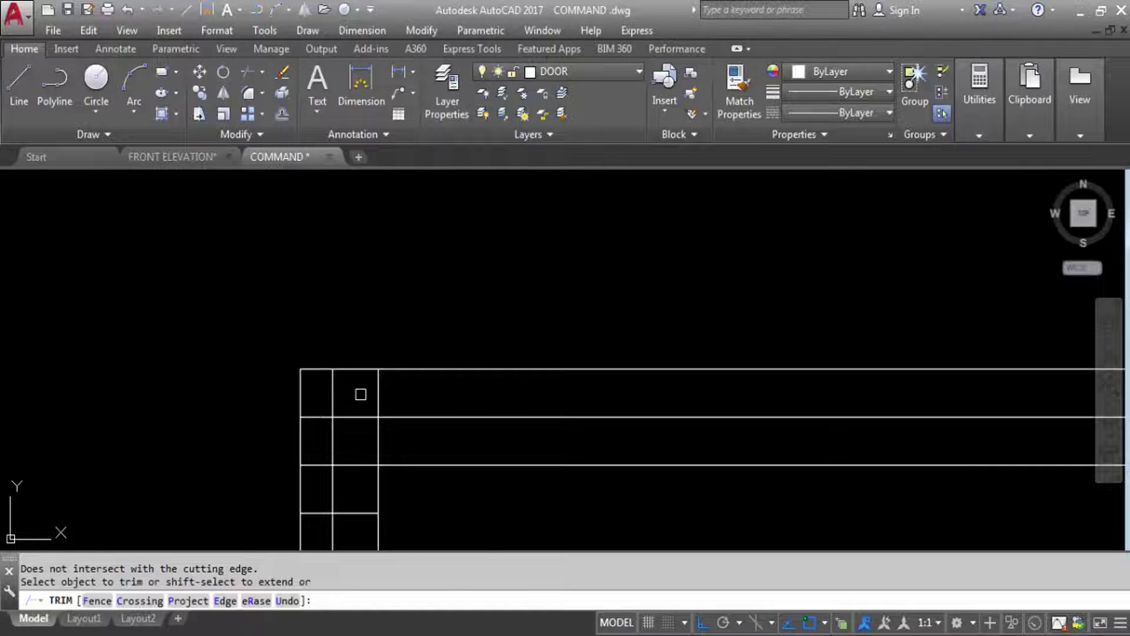
scroll(346, 403, "down", 4)
scroll(352, 405, "up", 2)
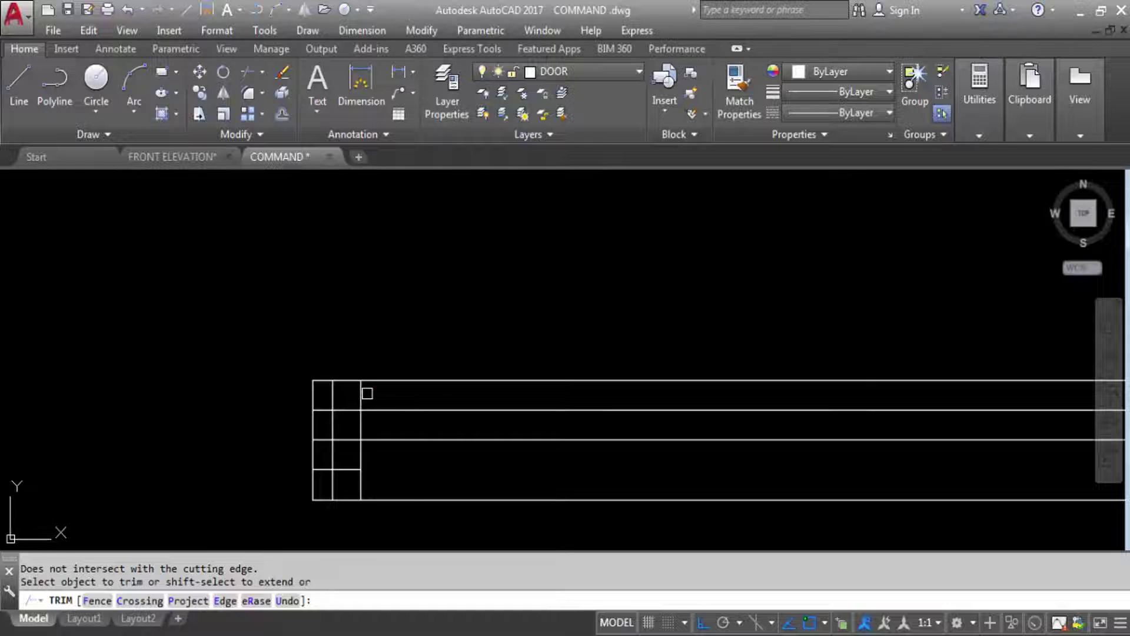
left_click(360, 397)
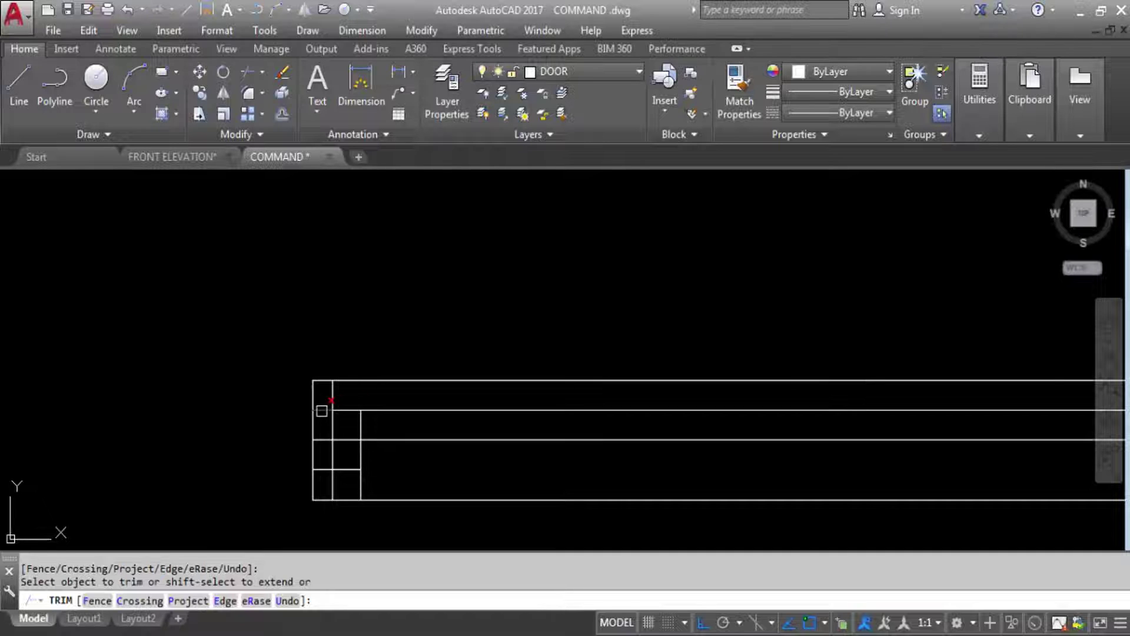
left_click(321, 410)
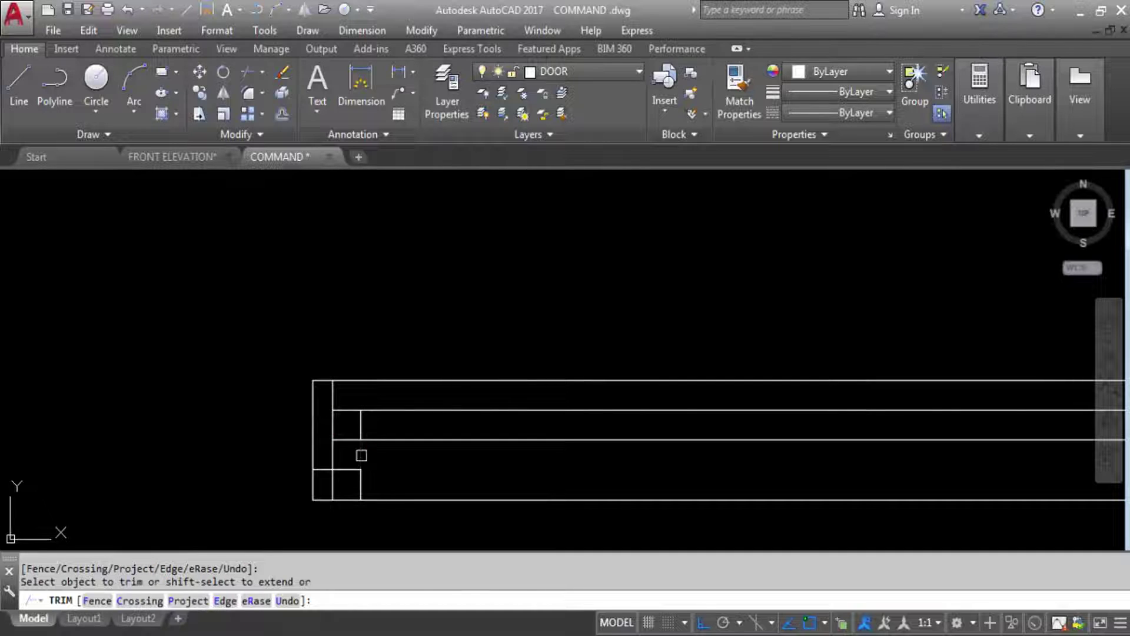
left_click(320, 472)
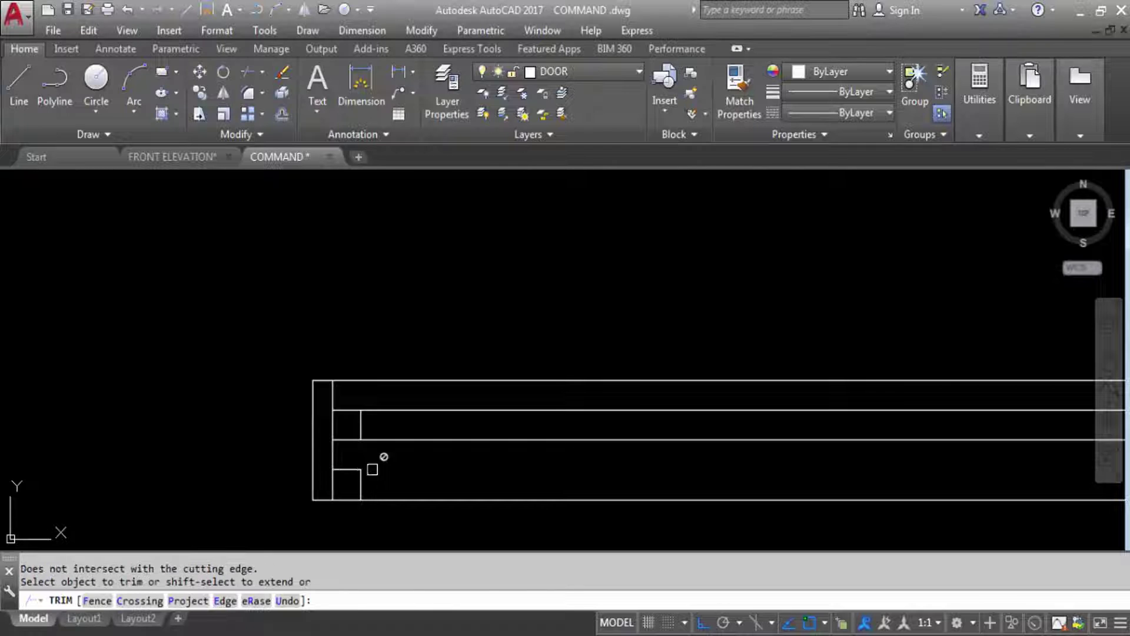
Trim the excess panel lines at the right end frame and erase the leftover short line inside it.
scroll(361, 454, "down", 4)
scroll(567, 440, "up", 4)
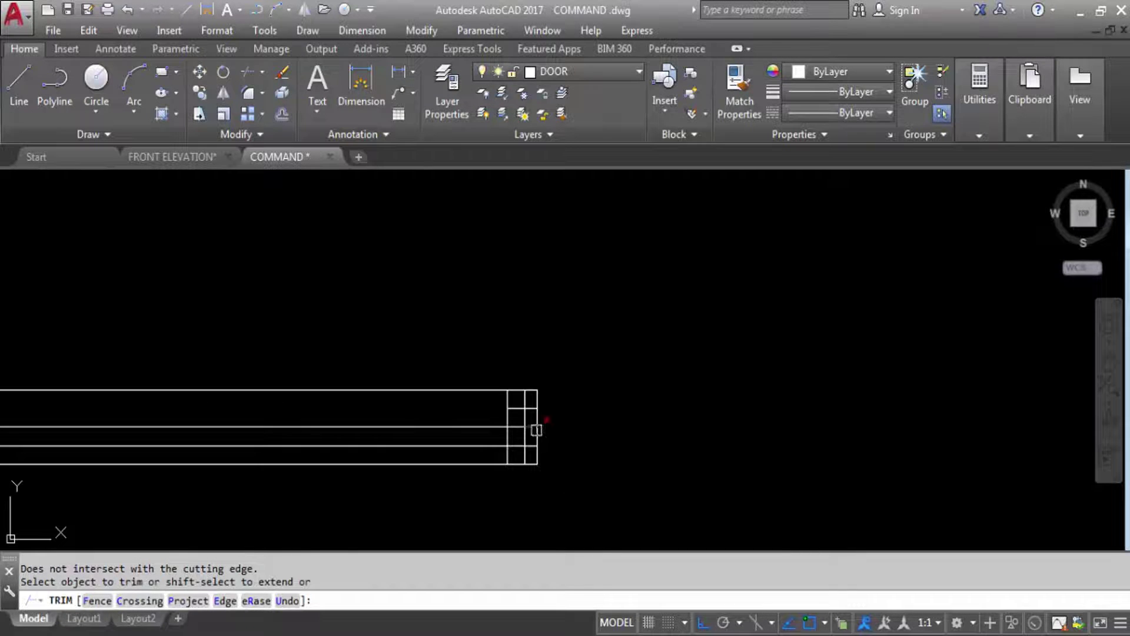
scroll(530, 418, "up", 2)
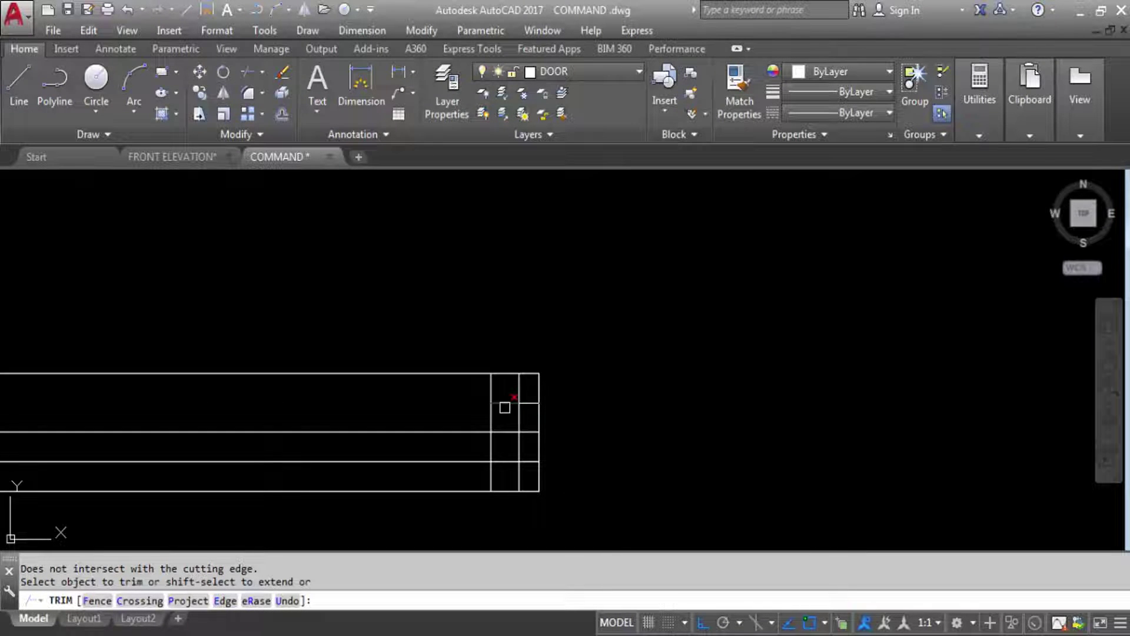
left_click(491, 394)
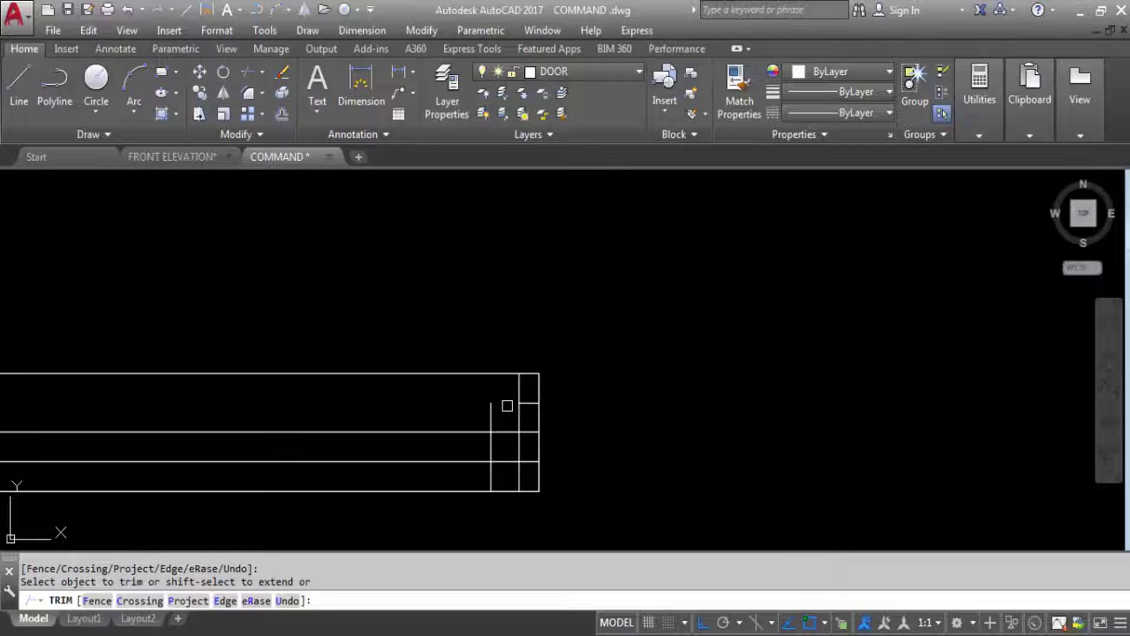
left_click(492, 419)
left_click(530, 431)
key("Escape")
left_click(529, 403)
key("Delete")
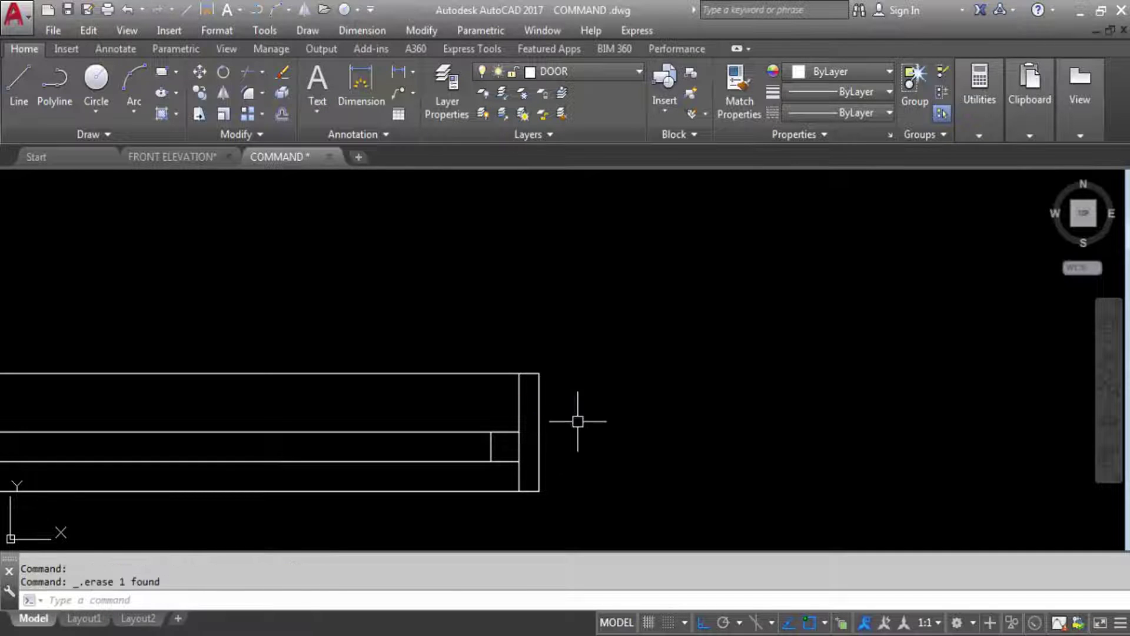
Erase the two leftover short lines below the left panel, beside the left end frame.
scroll(744, 370, "down", 3)
scroll(231, 393, "up", 5)
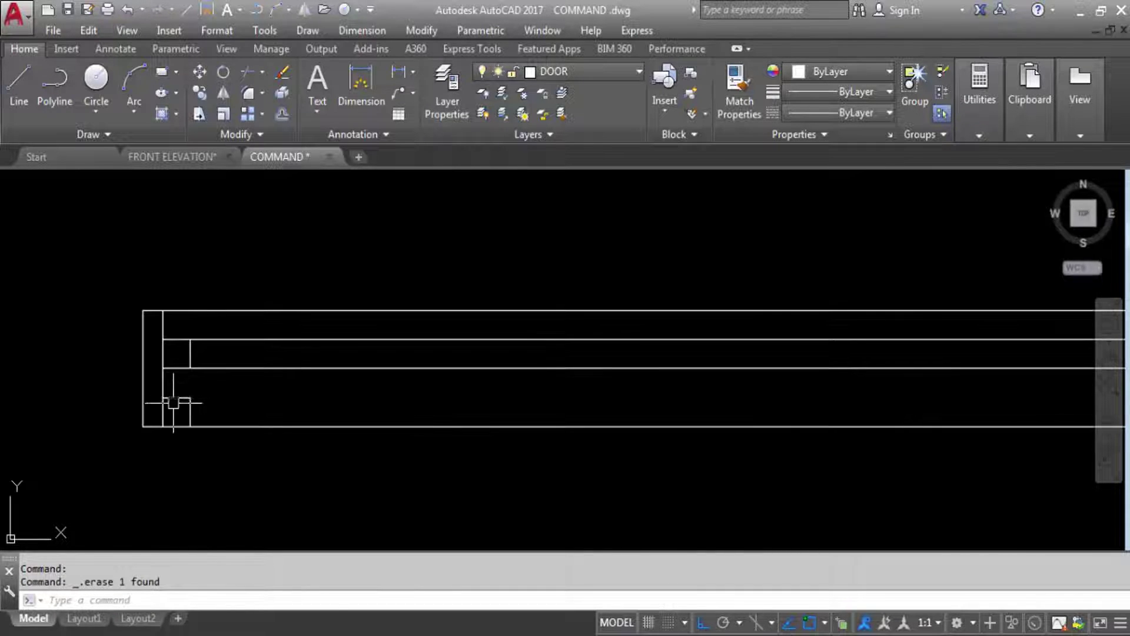
left_click(197, 419)
left_click(176, 389)
key("Delete")
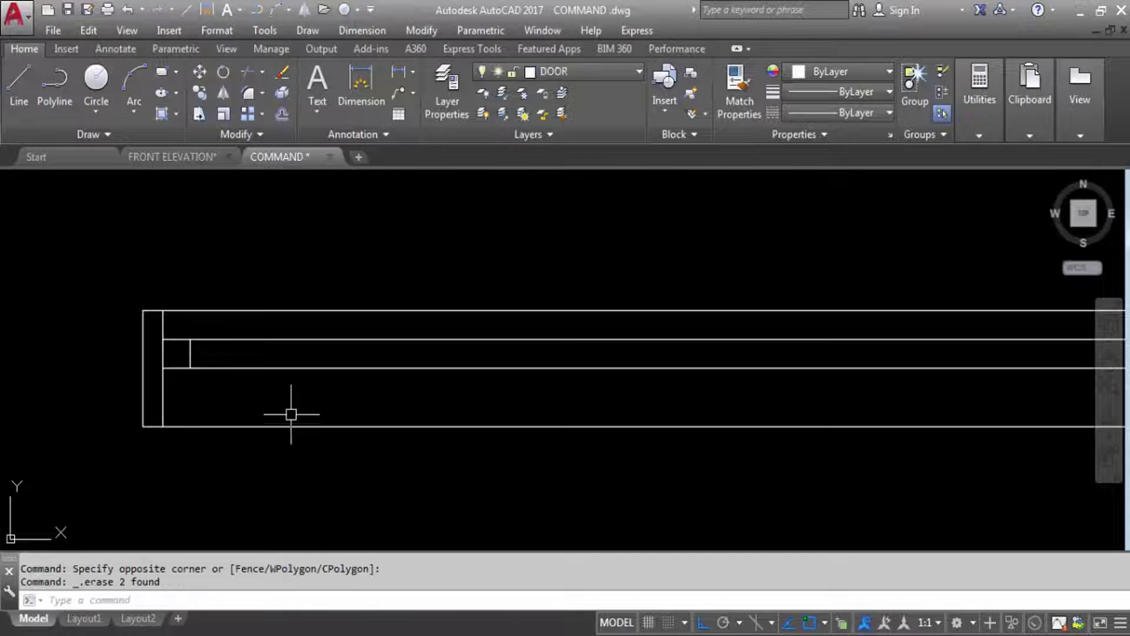
Check the 6' door's right panel length with a linear dimension from the centre overlap to the right end frame, without placing it.
scroll(297, 411, "down", 4)
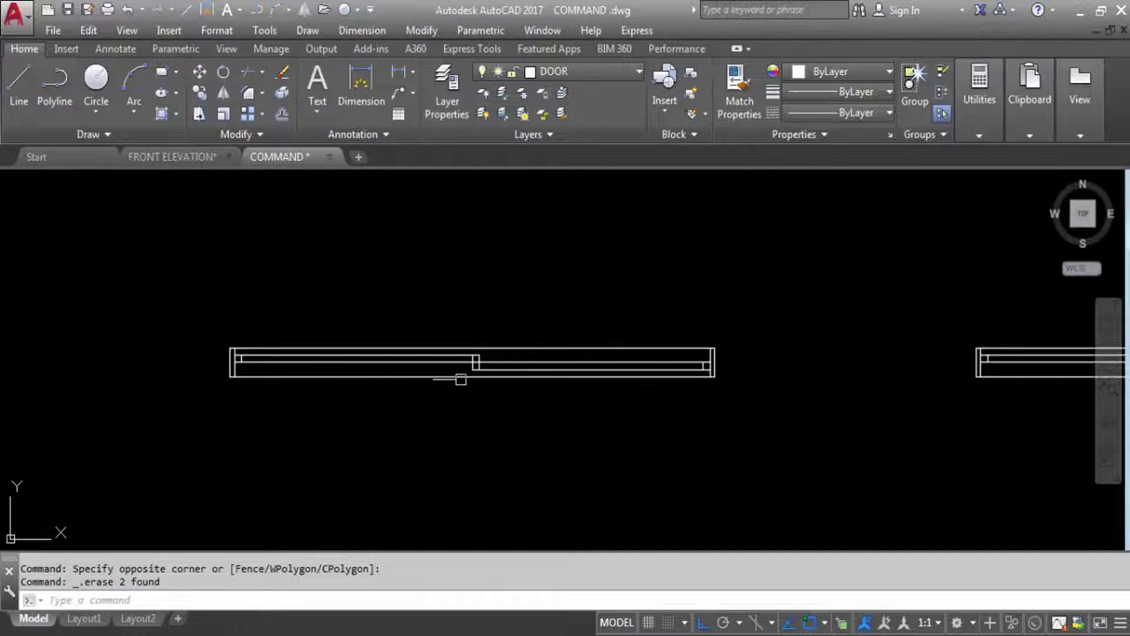
scroll(324, 375, "down", 4)
scroll(365, 381, "up", 3)
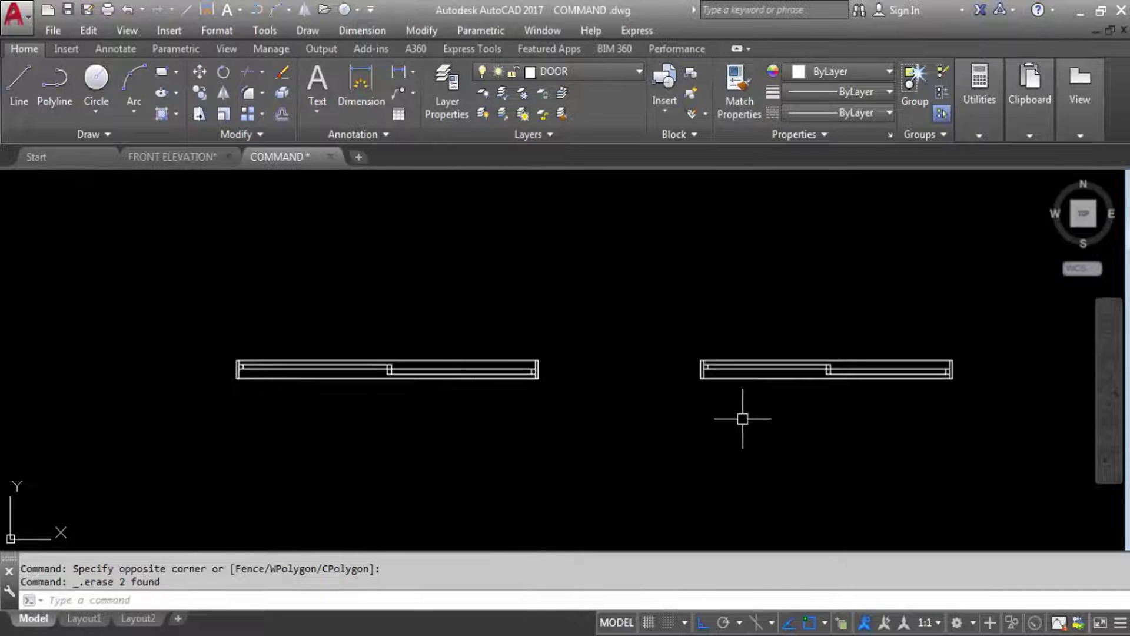
scroll(366, 347, "up", 2)
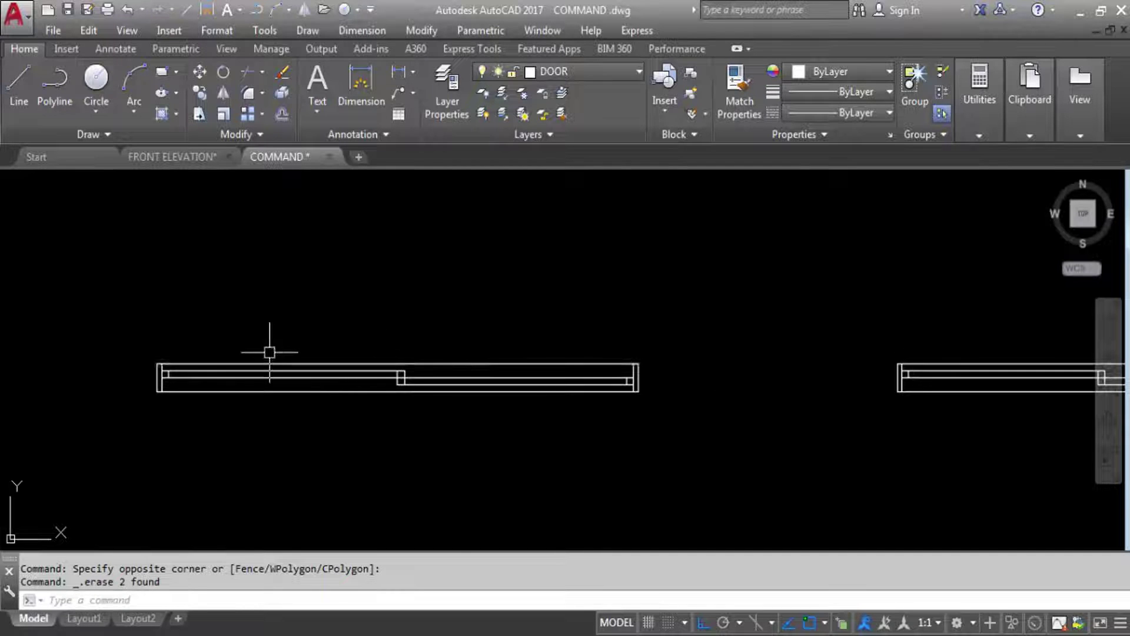
left_click(390, 73)
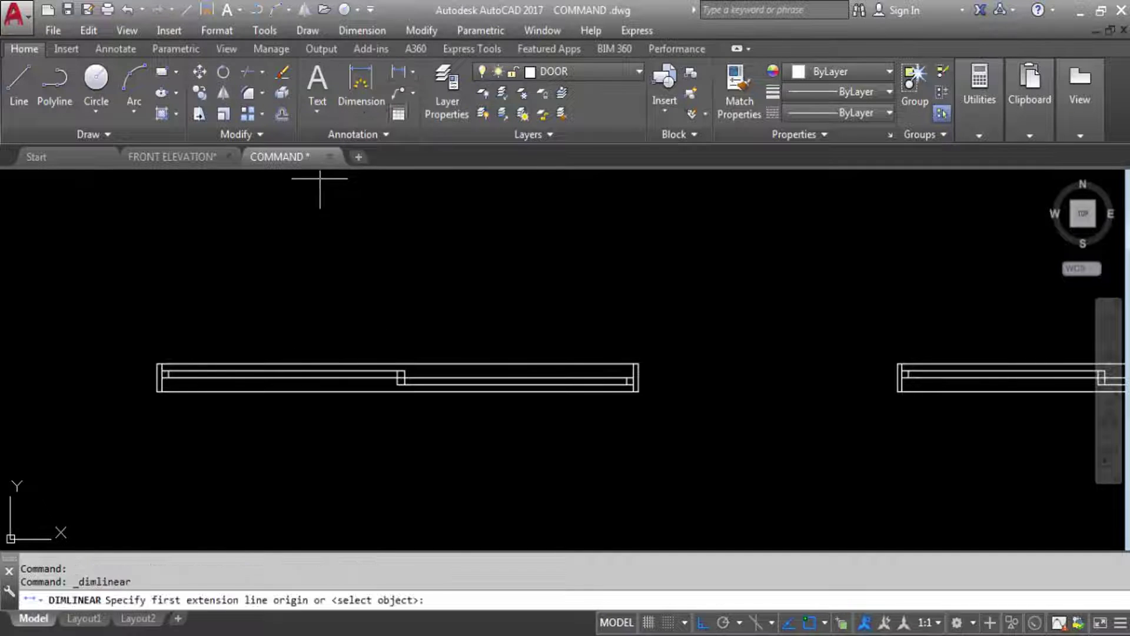
scroll(404, 370, "up", 4)
left_click(386, 376)
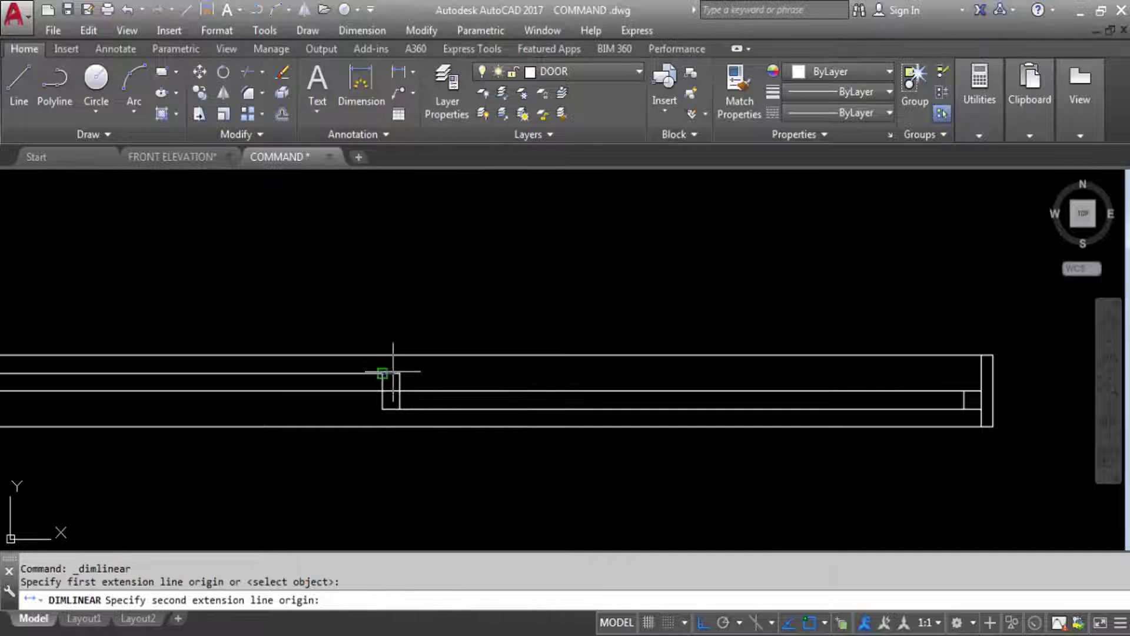
scroll(388, 377, "down", 2)
left_click(821, 391)
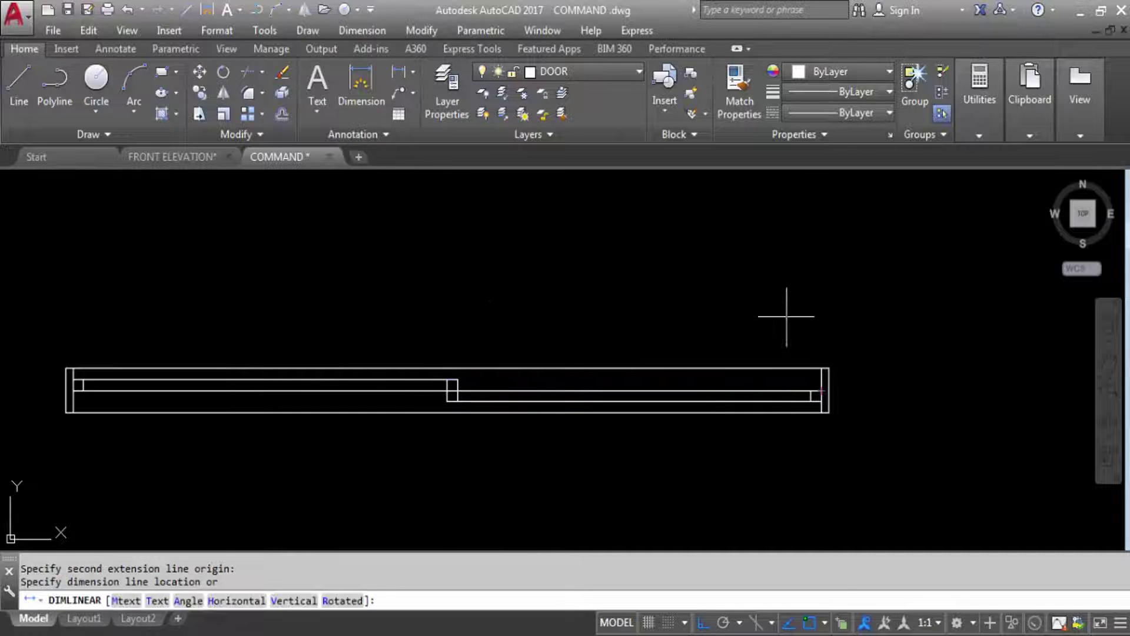
scroll(789, 315, "up", 3)
scroll(747, 365, "up", 2)
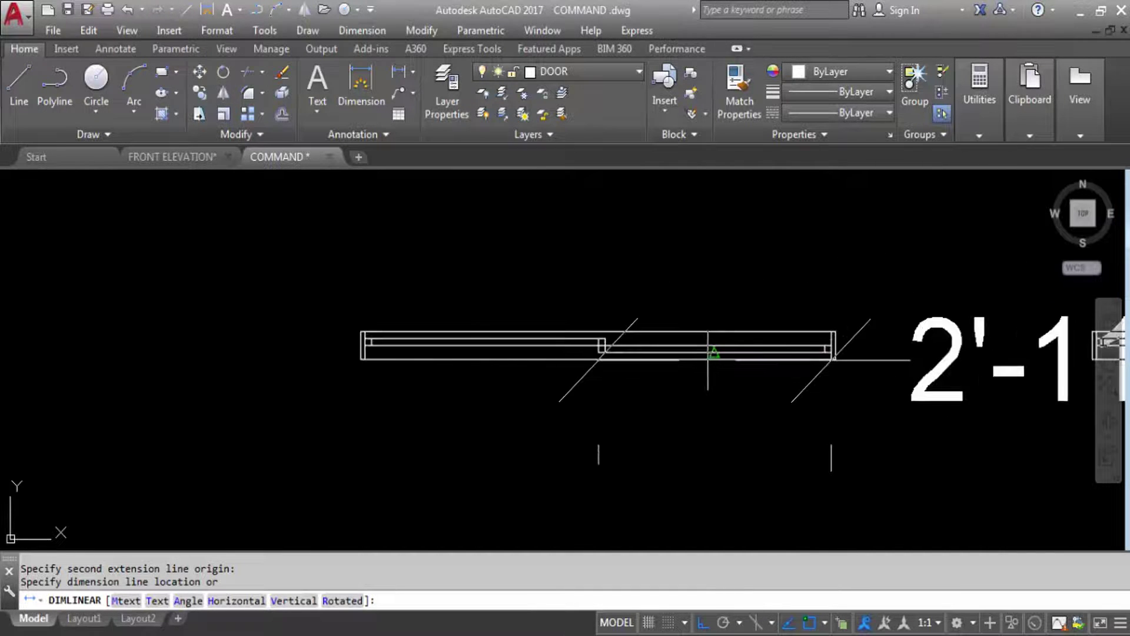
key("Escape")
Check the 6' door's left panel length with a linear dimension from the centre overlap to the left end frame, without placing it.
key("Return")
scroll(606, 335, "up", 2)
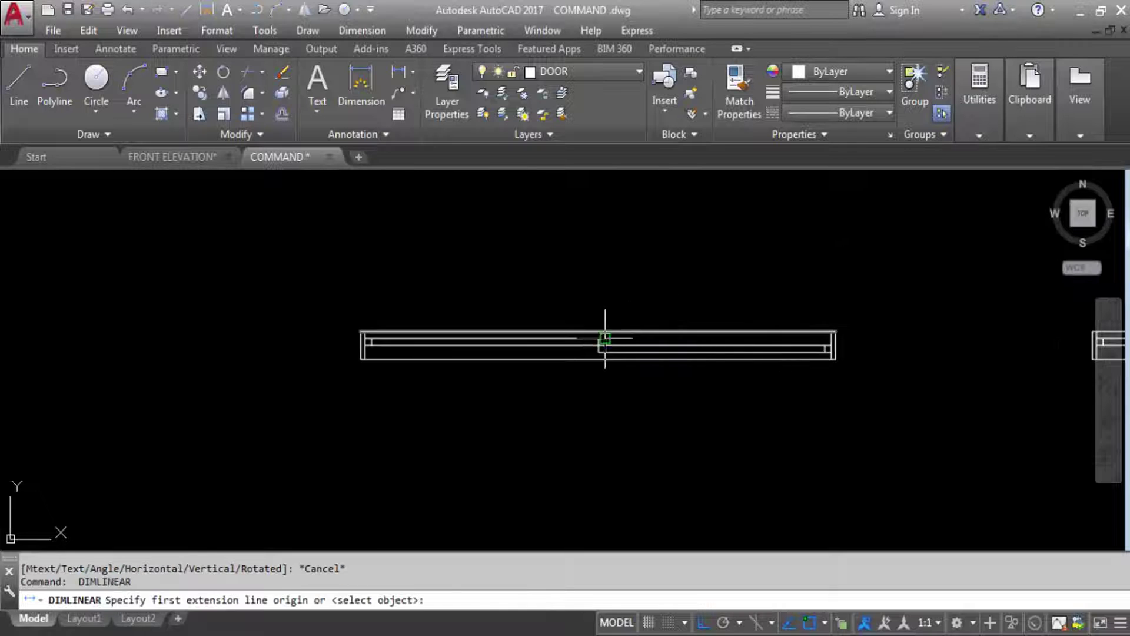
left_click(602, 338)
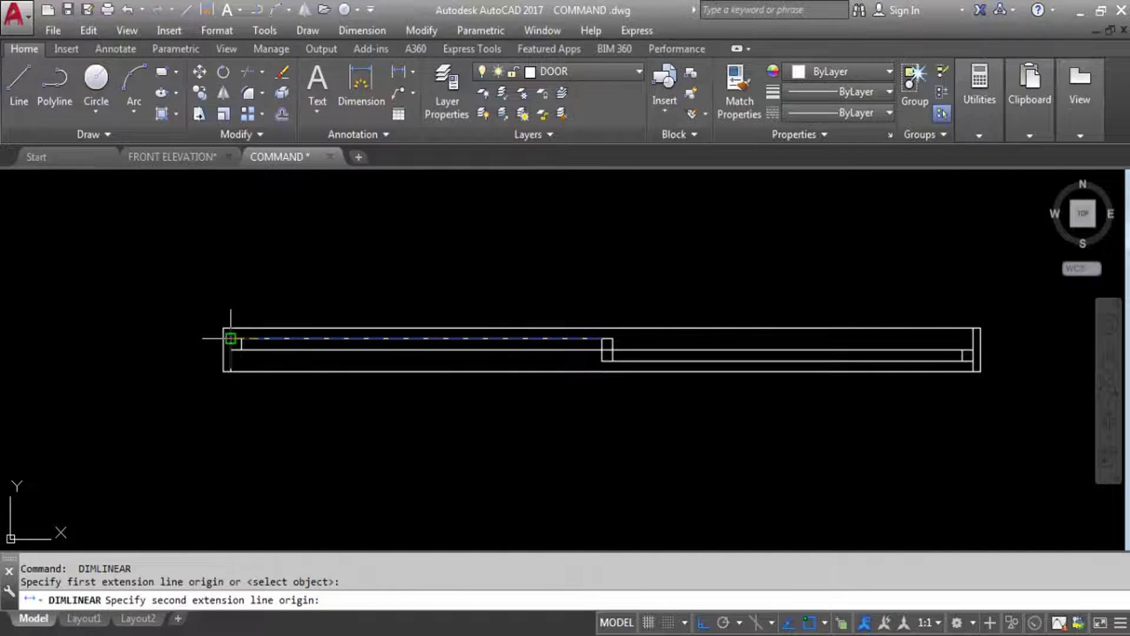
left_click(264, 338)
scroll(233, 338, "down", 5)
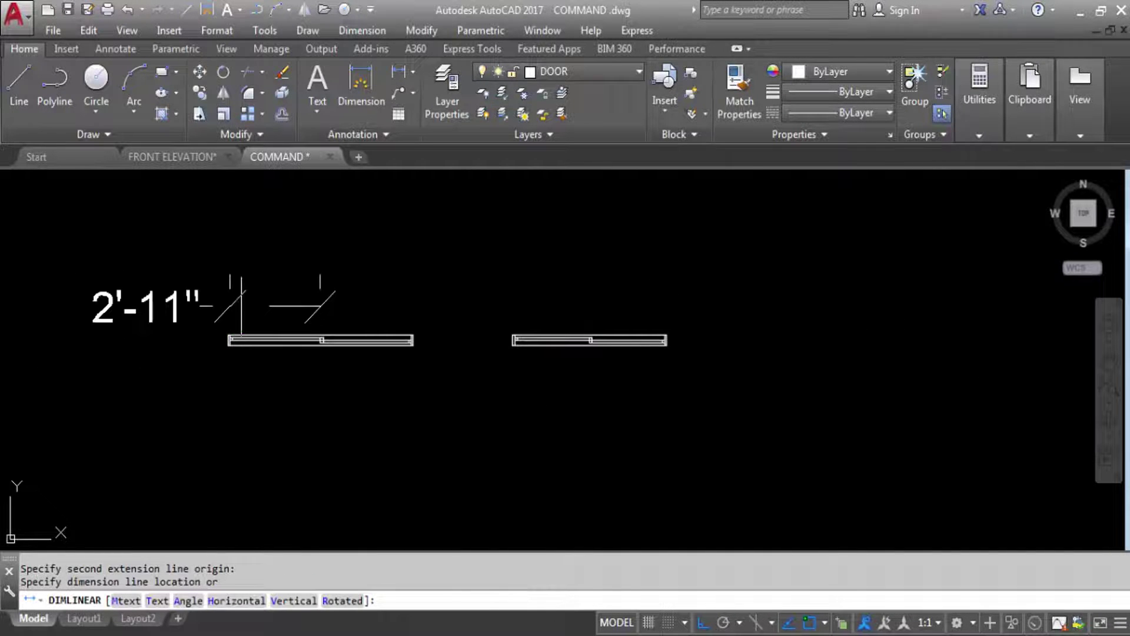
key("Escape")
scroll(209, 307, "up", 2)
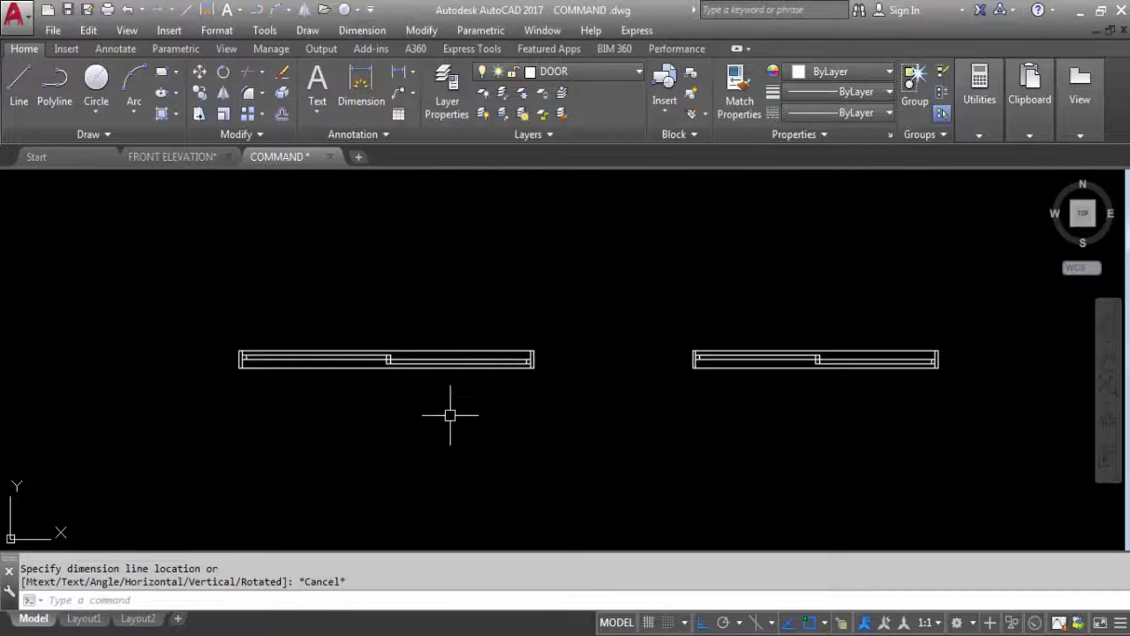
Save the drawing with both sliding door plans.
scroll(450, 412, "down", 2)
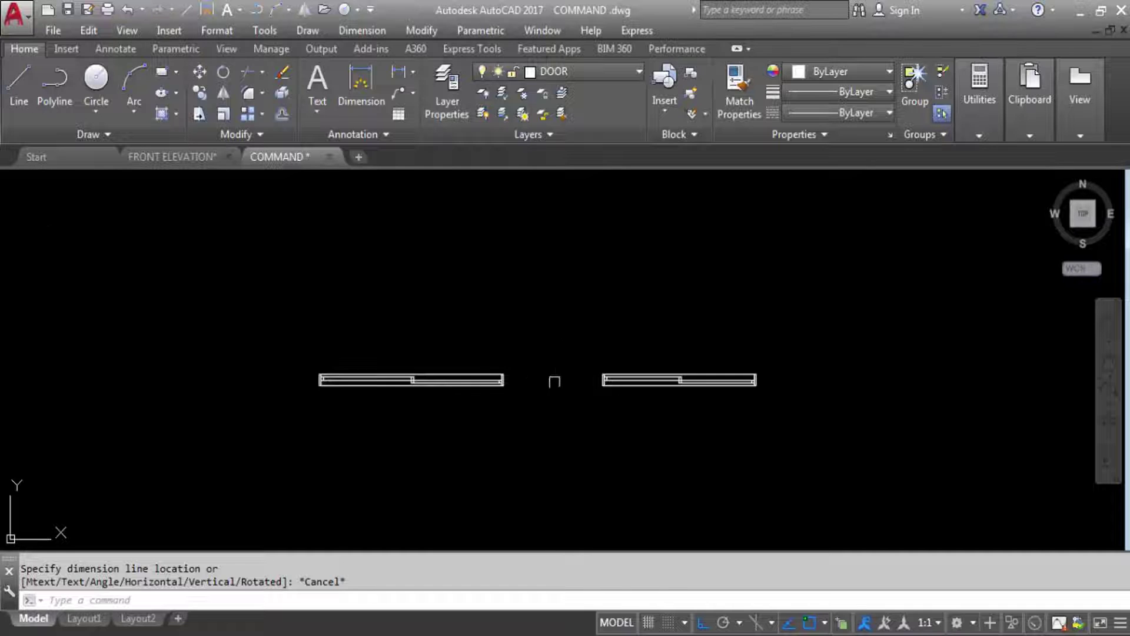
scroll(464, 394, "down", 2)
scroll(588, 396, "up", 4)
key("ctrl+s")
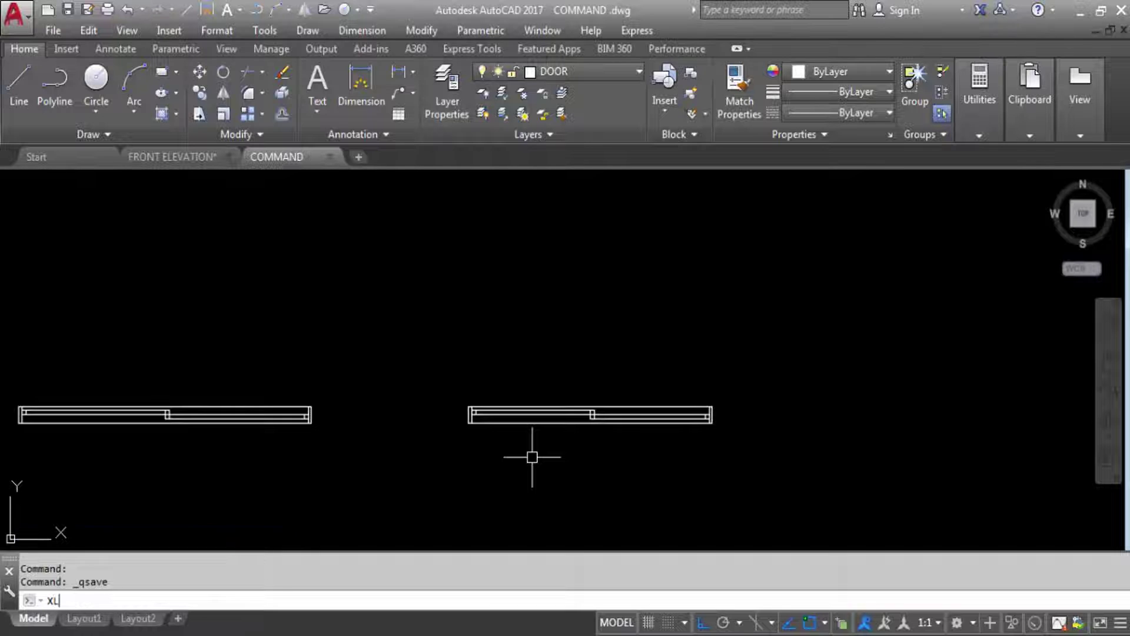
Draw vertical construction lines through the outer left and right ends of the 5' sliding door plan.
key("Return")
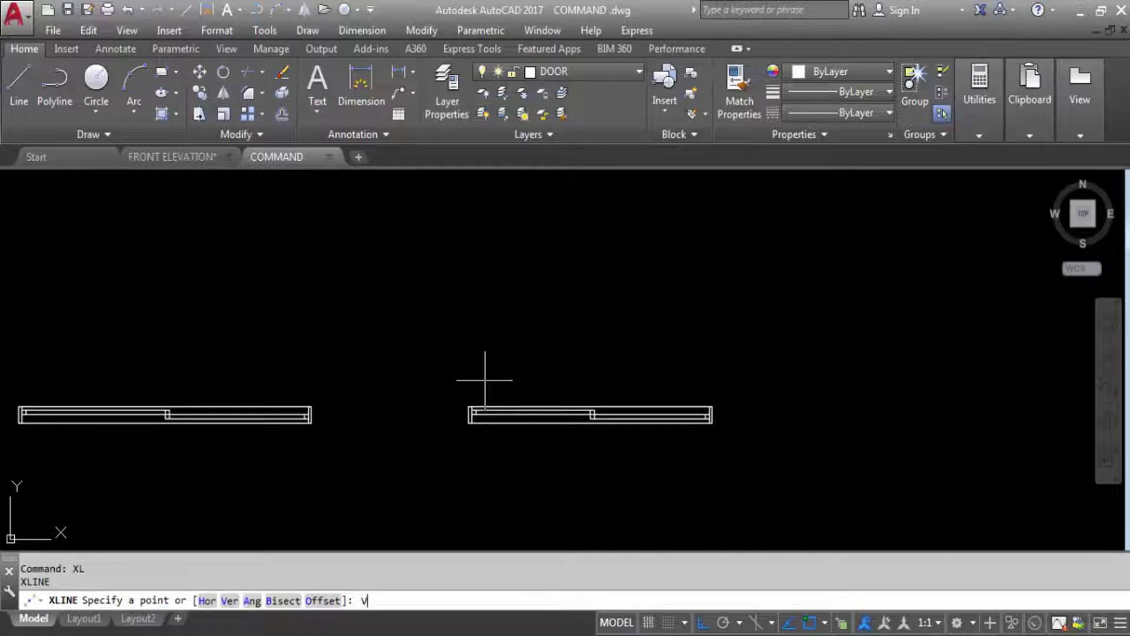
key("Return")
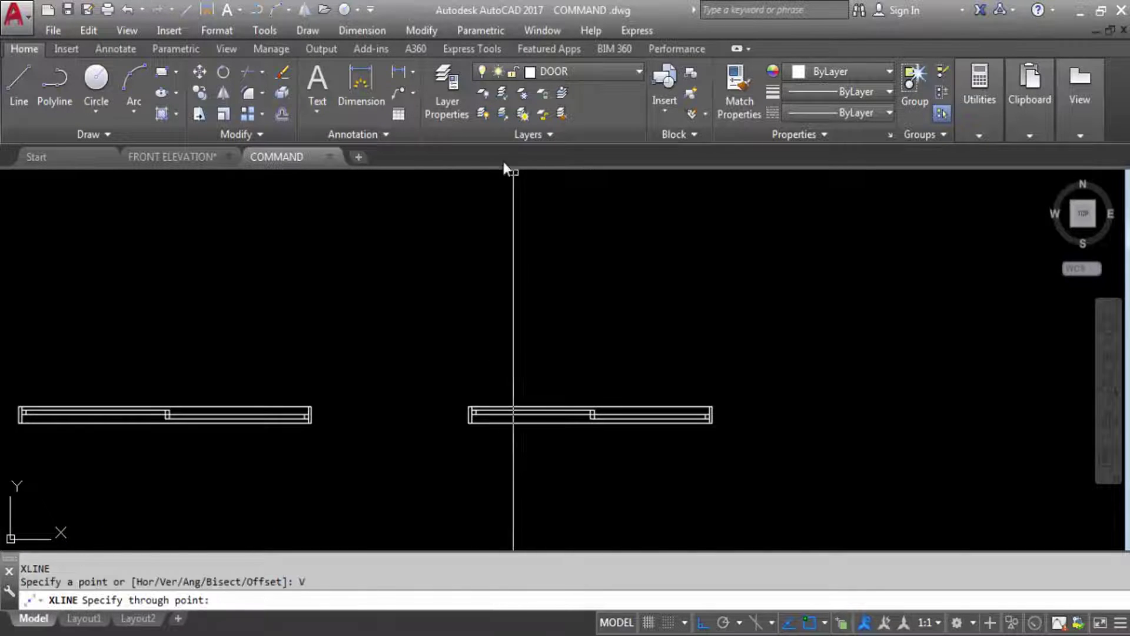
scroll(655, 343, "down", 3)
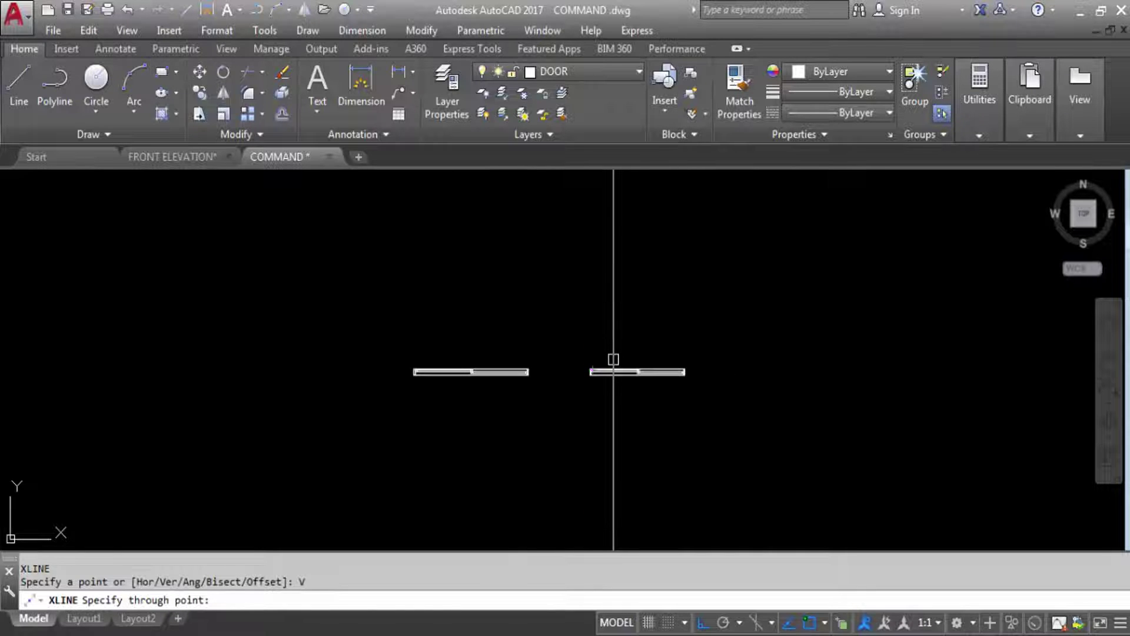
scroll(613, 372, "up", 8)
scroll(454, 391, "up", 2)
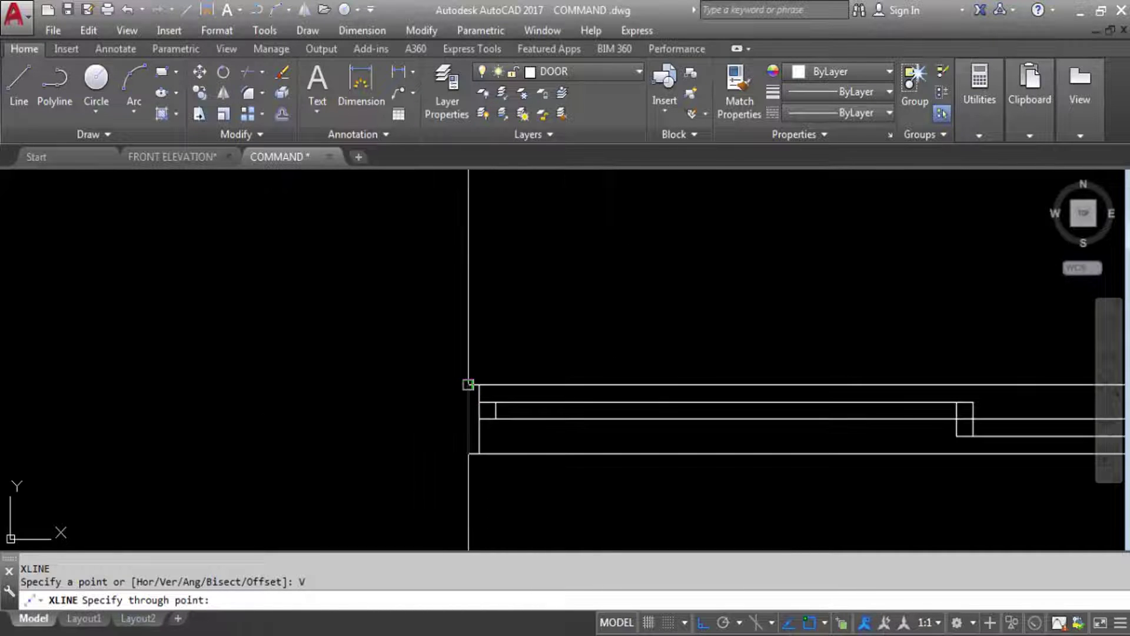
left_click(469, 383)
scroll(323, 358, "down", 5)
scroll(606, 375, "up", 5)
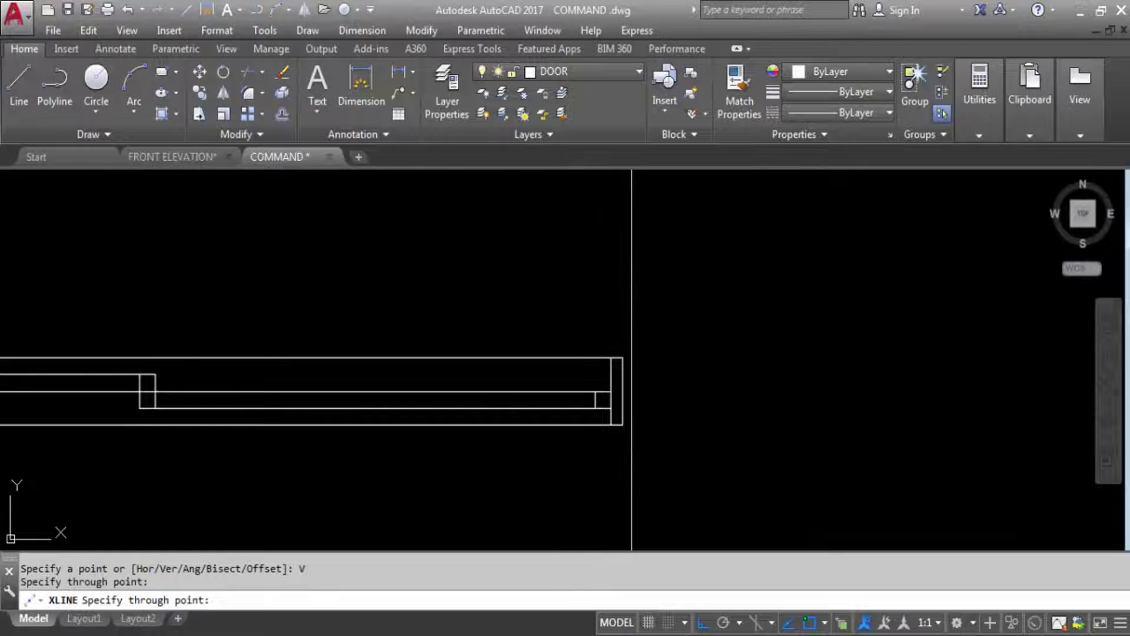
left_click(619, 357)
scroll(716, 451, "down", 2)
scroll(715, 452, "down", 3)
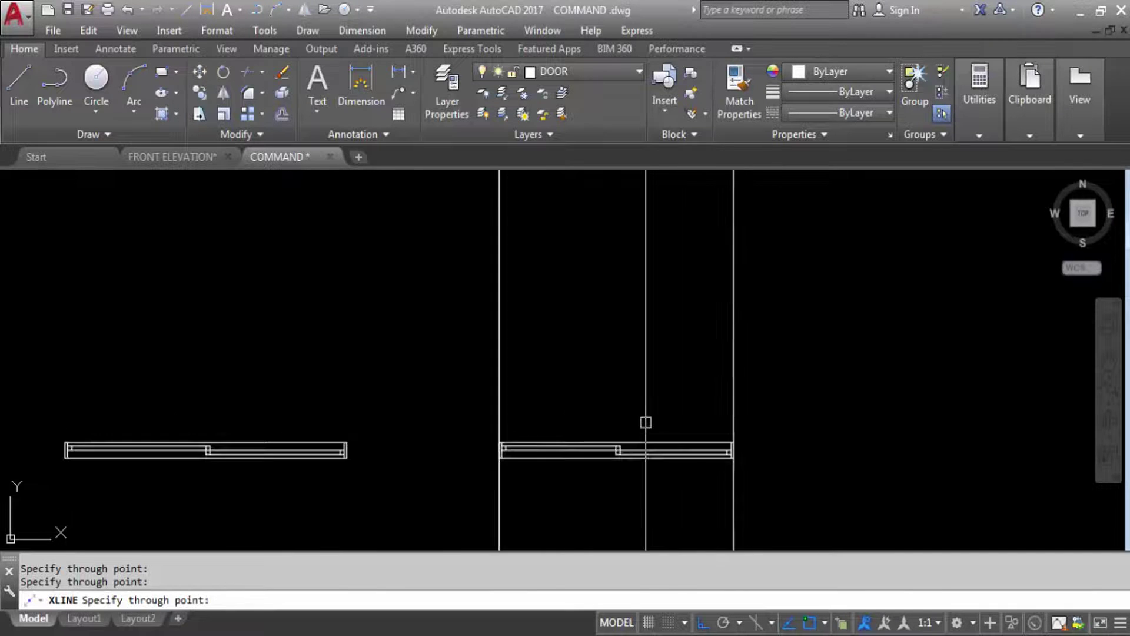
key("Escape")
Draw a horizontal construction line a short distance above the door plans.
key("Return")
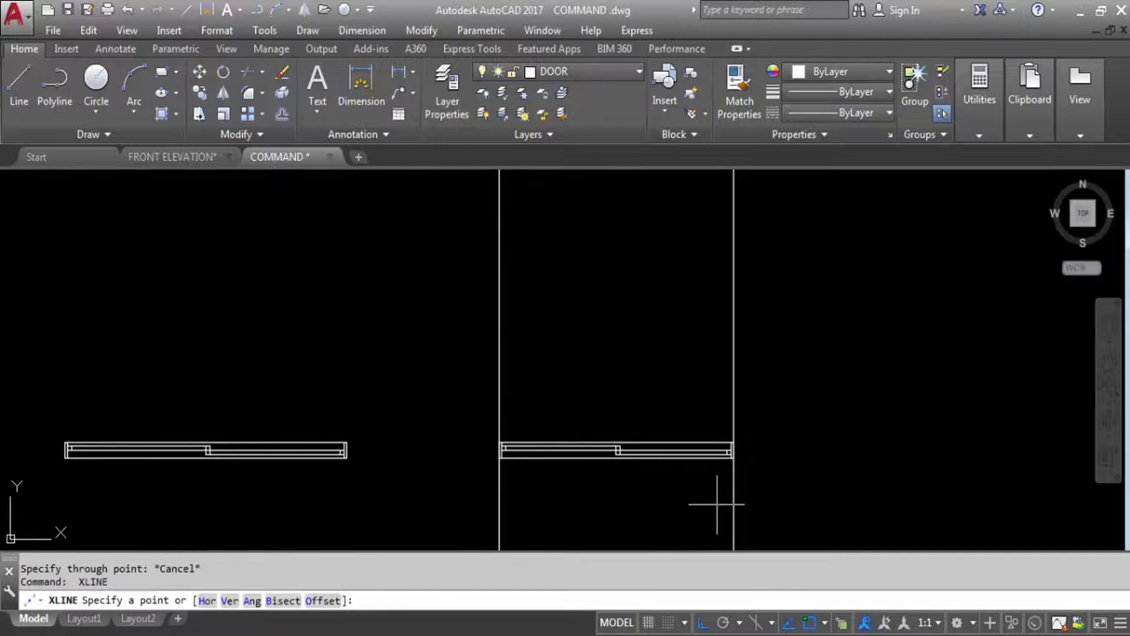
type("H")
key("Return")
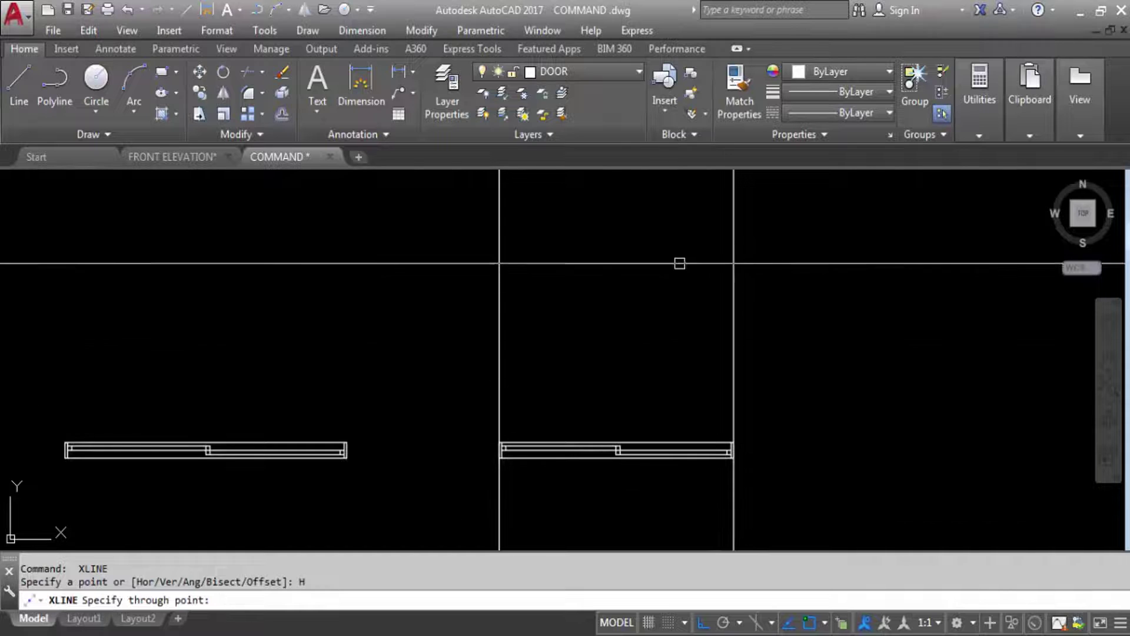
left_click(661, 385)
key("Escape")
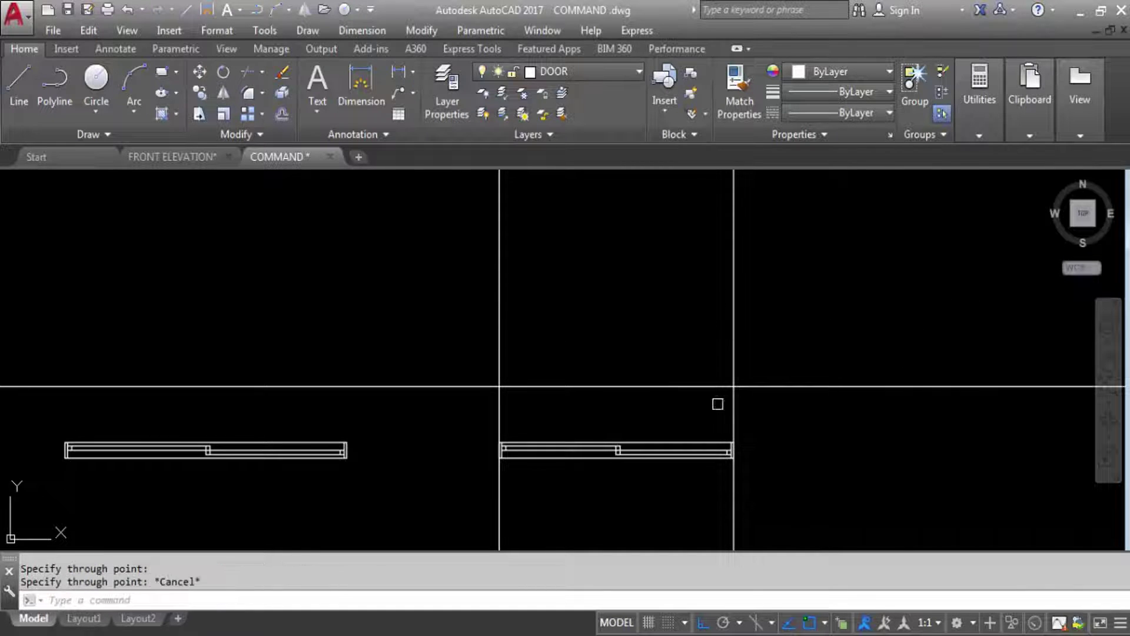
Offset the horizontal construction line 7' upward to mark the door height.
type("o")
key("Return")
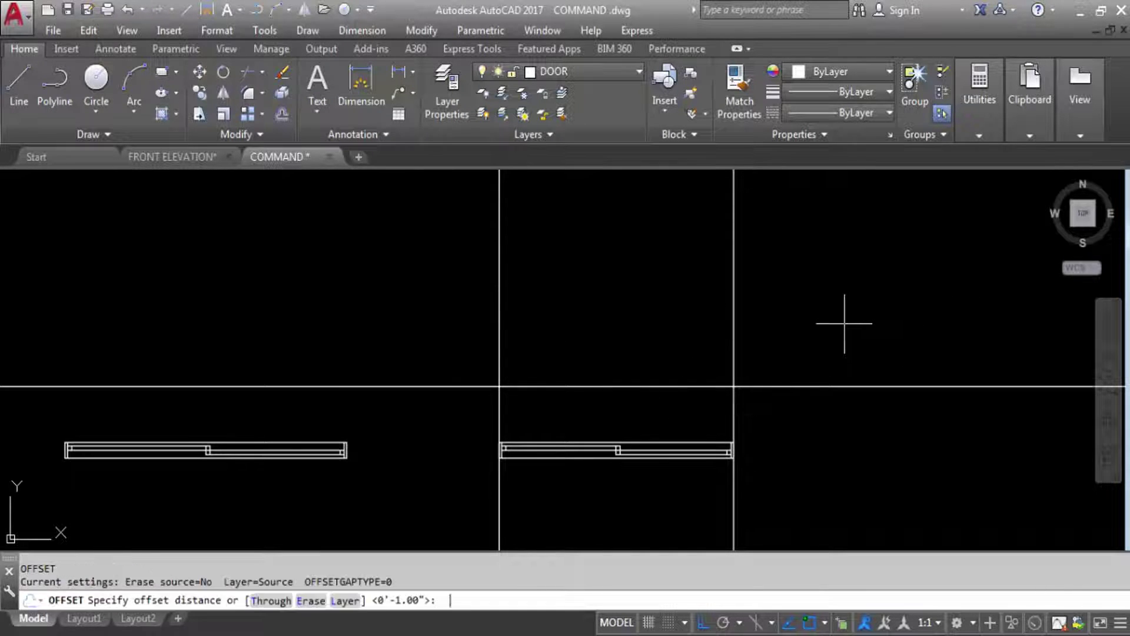
key("Return")
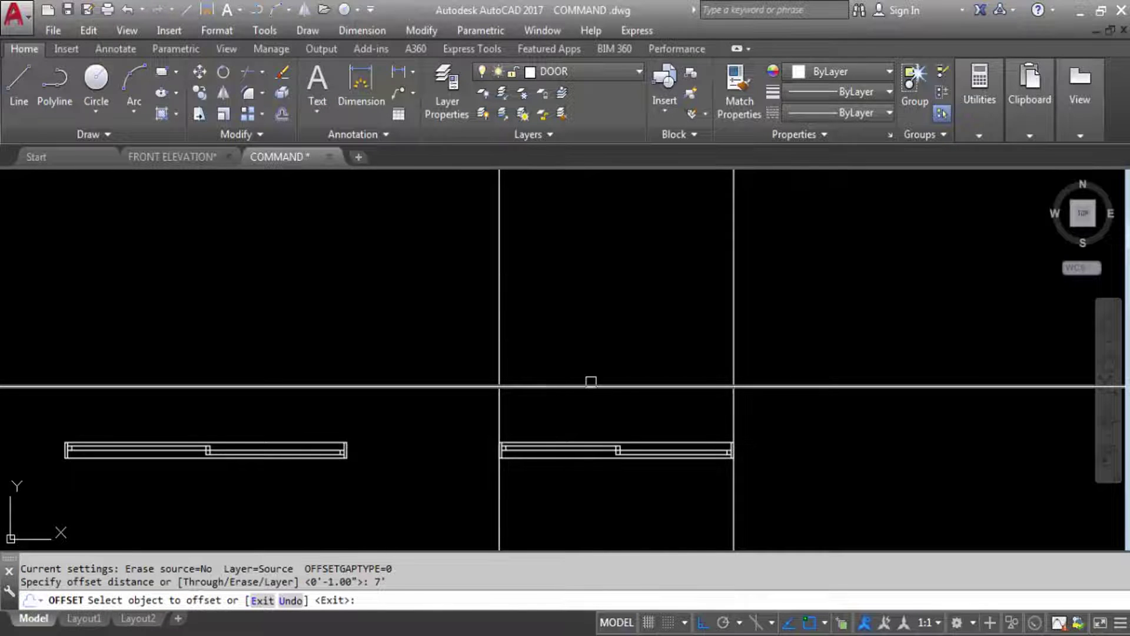
left_click(591, 384)
left_click(618, 245)
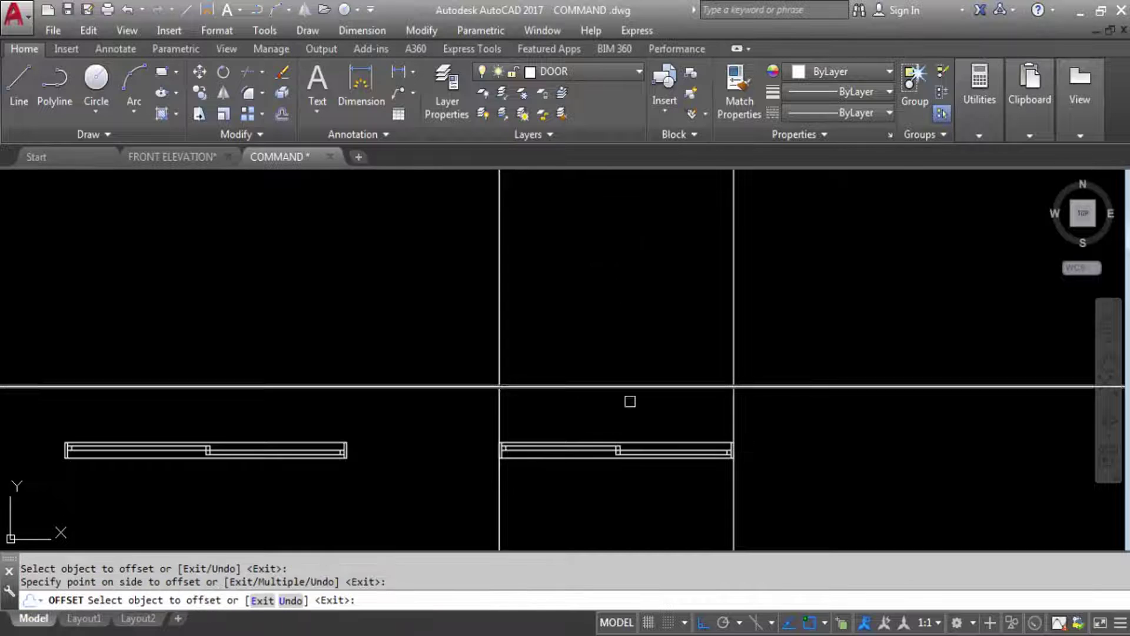
scroll(629, 399, "down", 3)
scroll(633, 306, "up", 2)
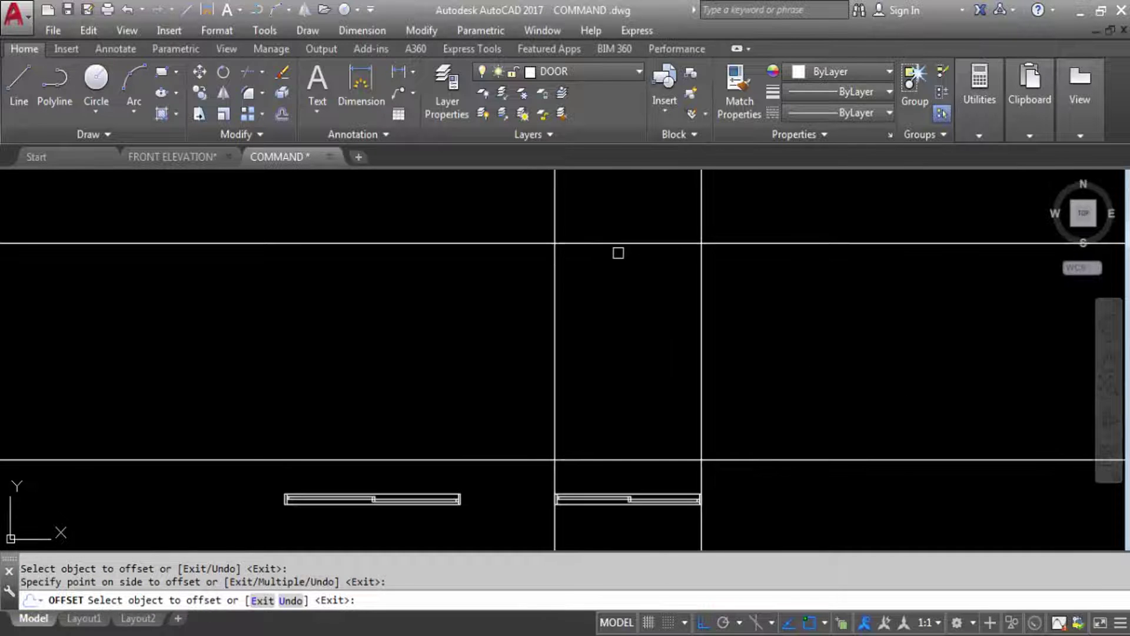
key("Escape")
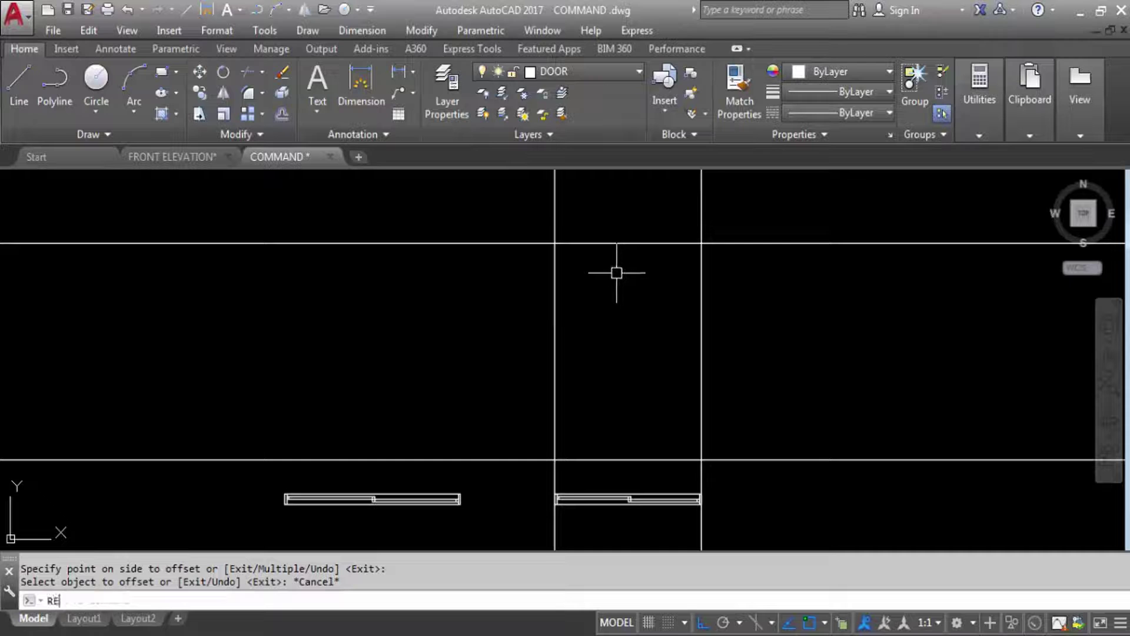
Draw a 5' by 7' rectangle down from the upper-left intersection of the construction lines, using the Dimensions option.
type("REC")
key("Return")
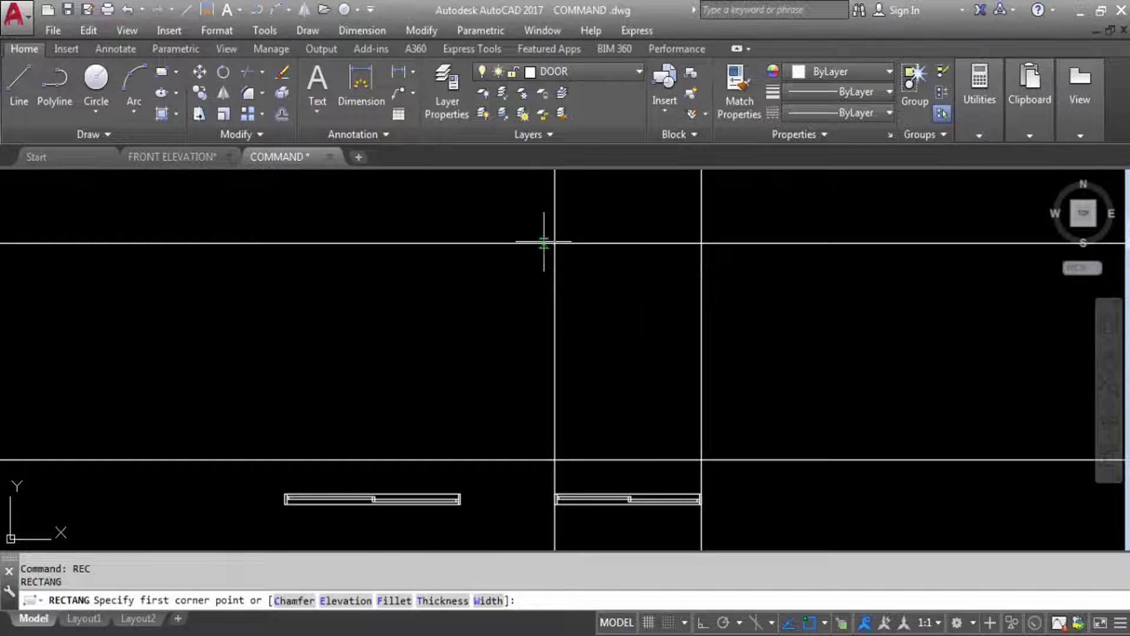
left_click(555, 242)
right_click(676, 356)
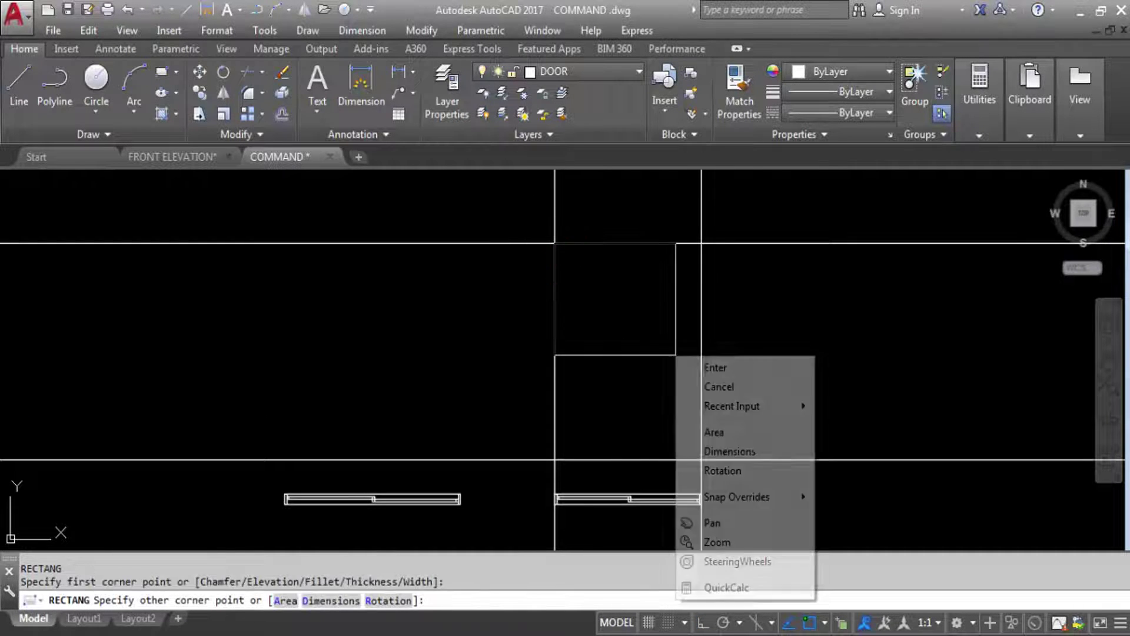
left_click(730, 451)
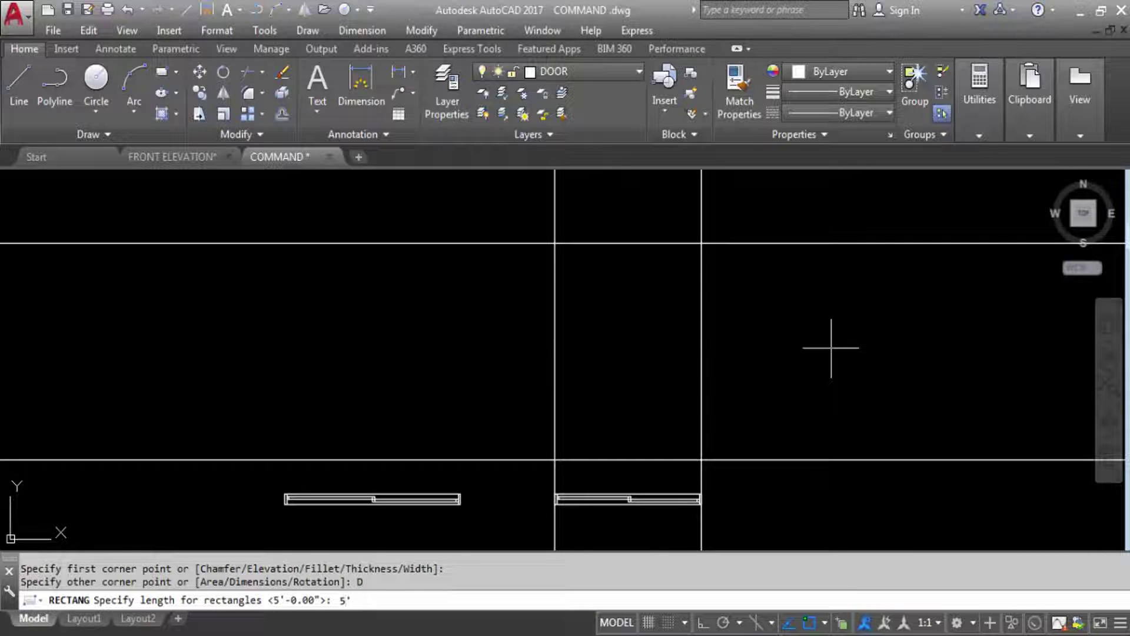
key("Return")
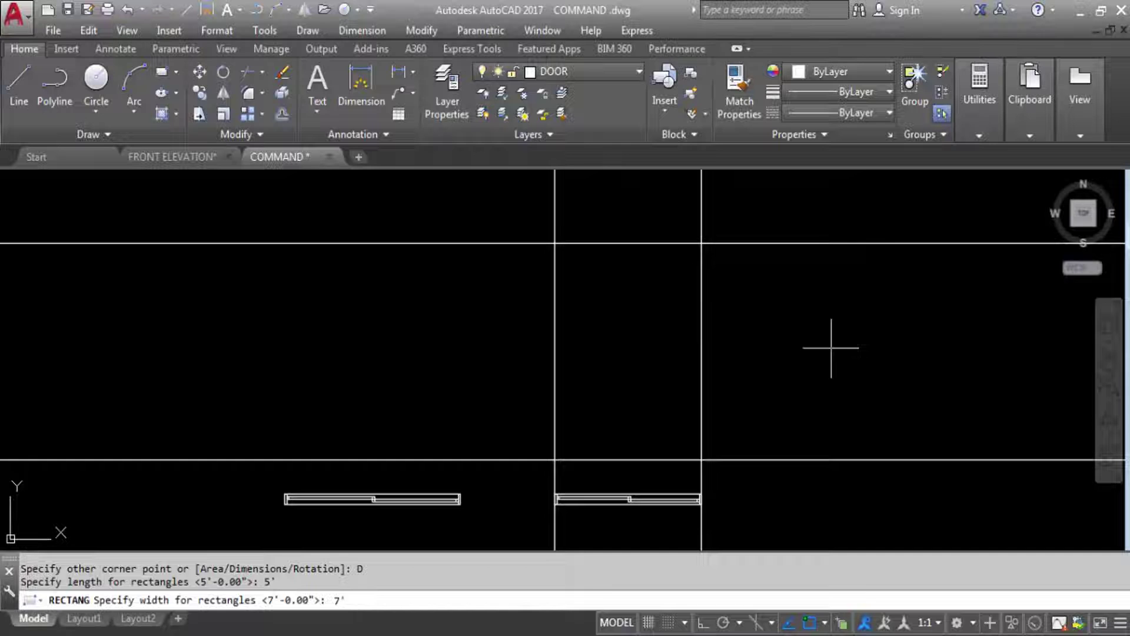
key("Return")
left_click(827, 360)
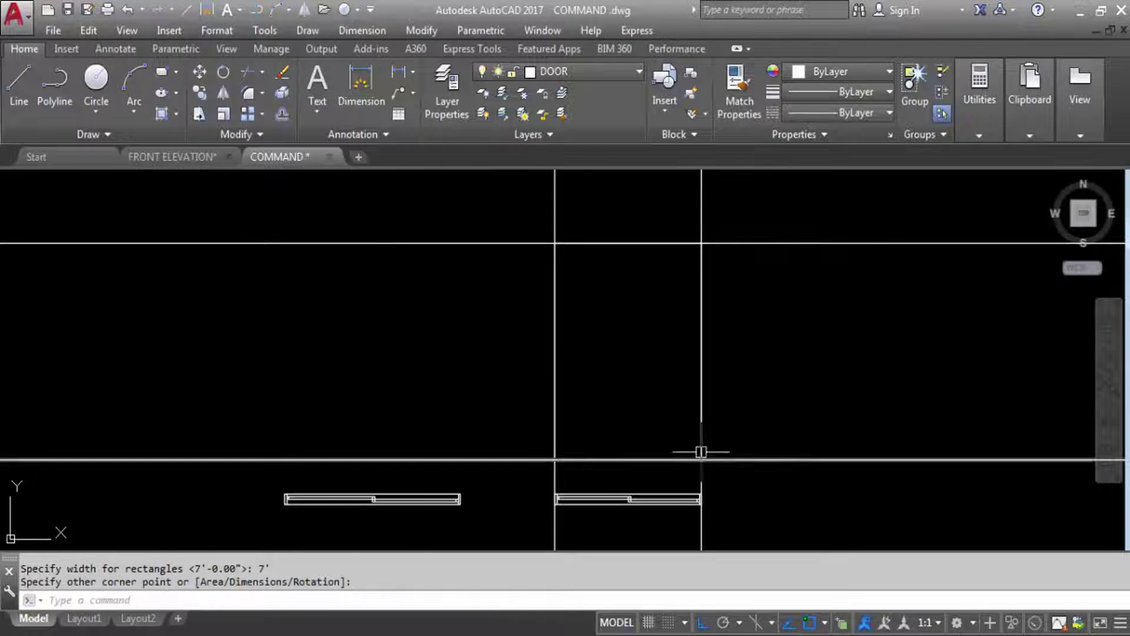
key("Escape")
Erase the two vertical and two horizontal construction lines, keeping only the door elevation rectangle.
left_click(744, 197)
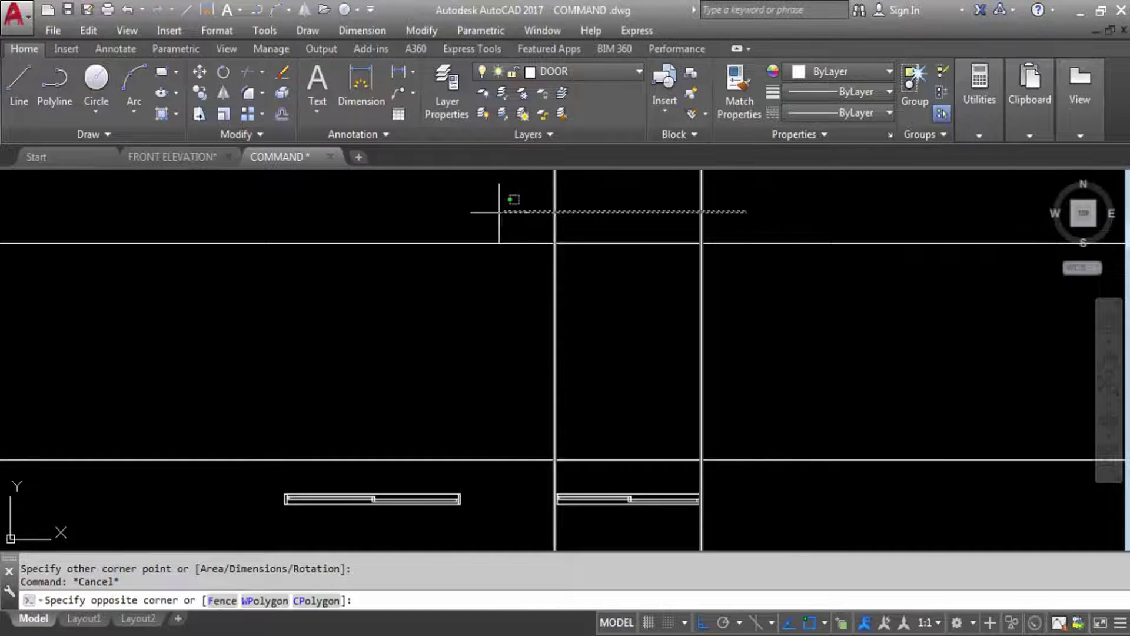
left_click(492, 209)
key("Delete")
left_click(806, 259)
left_click(783, 229)
key("Delete")
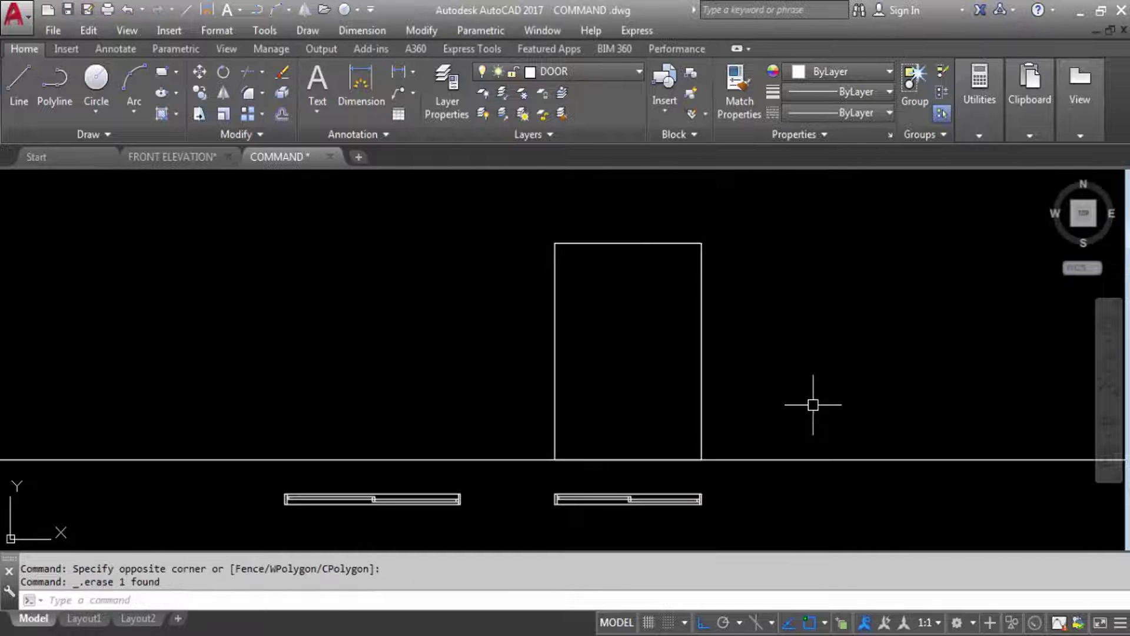
left_click(818, 447)
left_click(787, 467)
key("Delete")
left_click(701, 366)
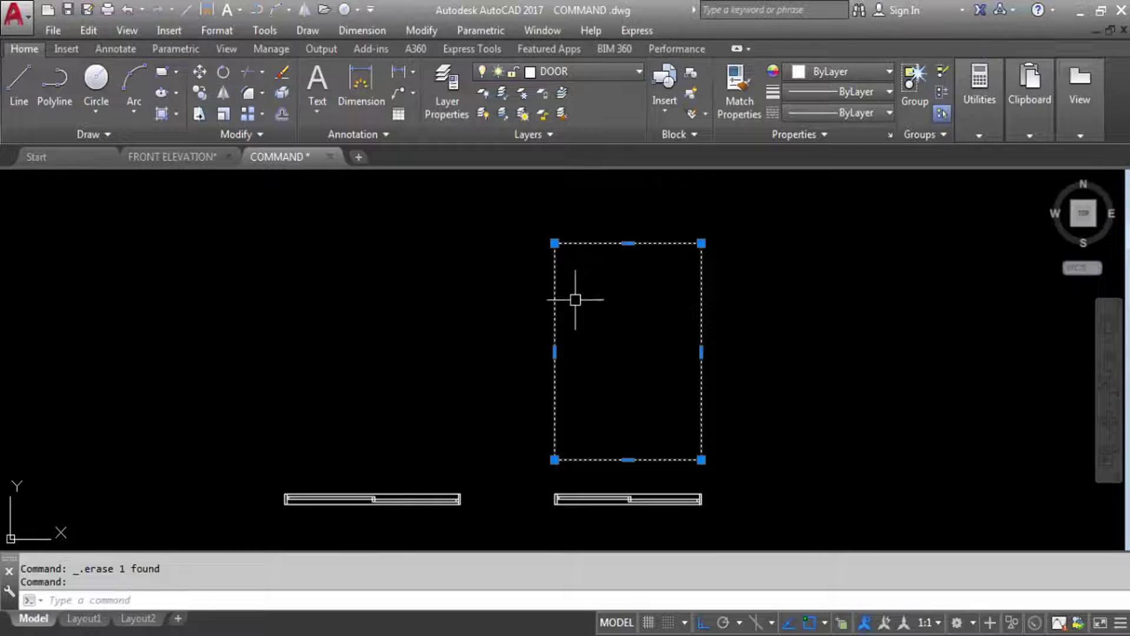
key("Escape")
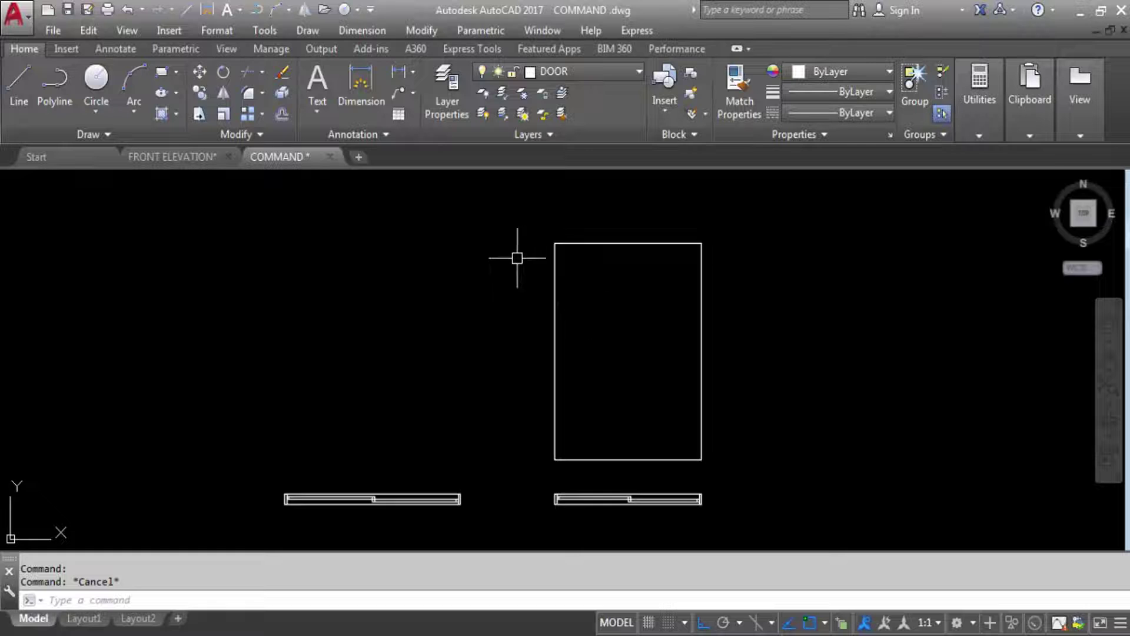
Draw vertical construction lines through the inner edge of the 5' door's left end frame and the adjacent short panel line.
scroll(568, 382, "up", 6)
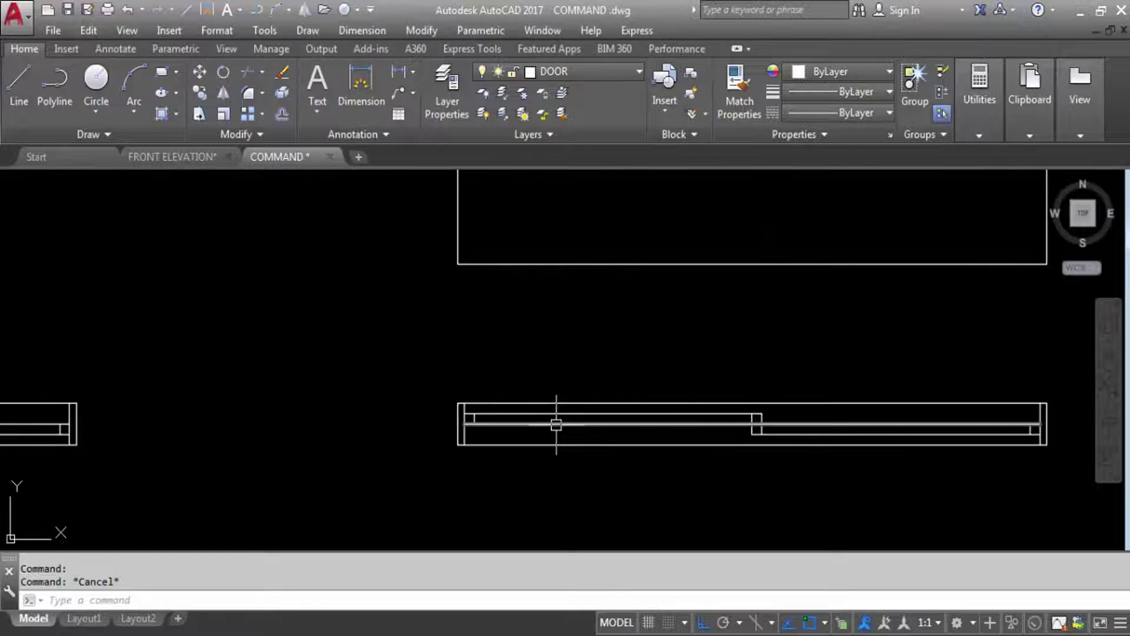
type("xl")
key("Return")
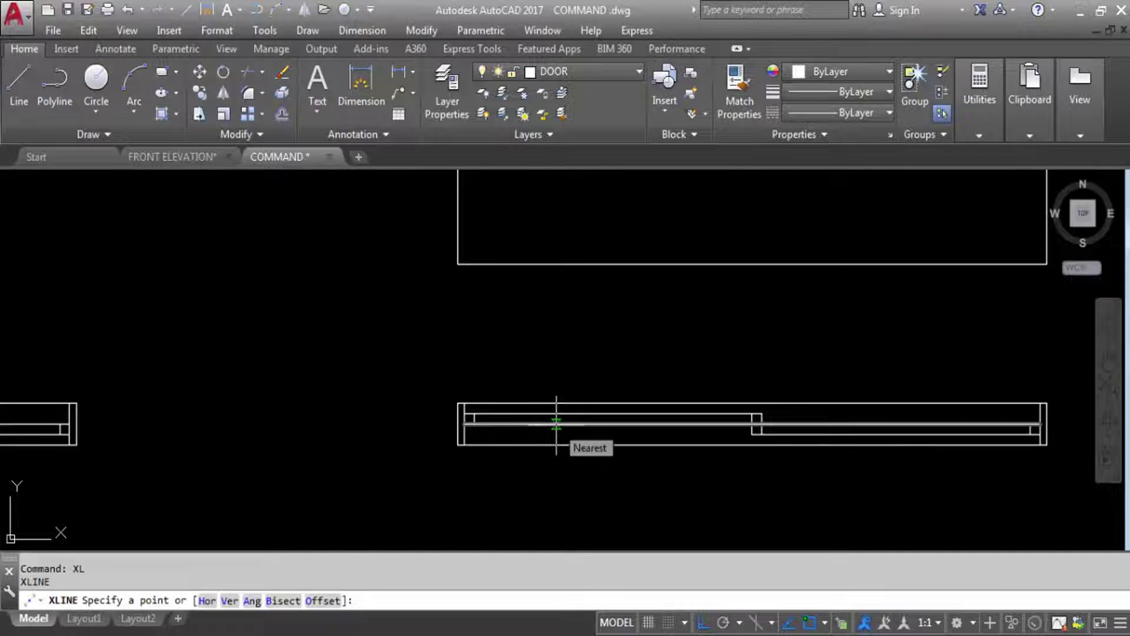
type("v")
key("Return")
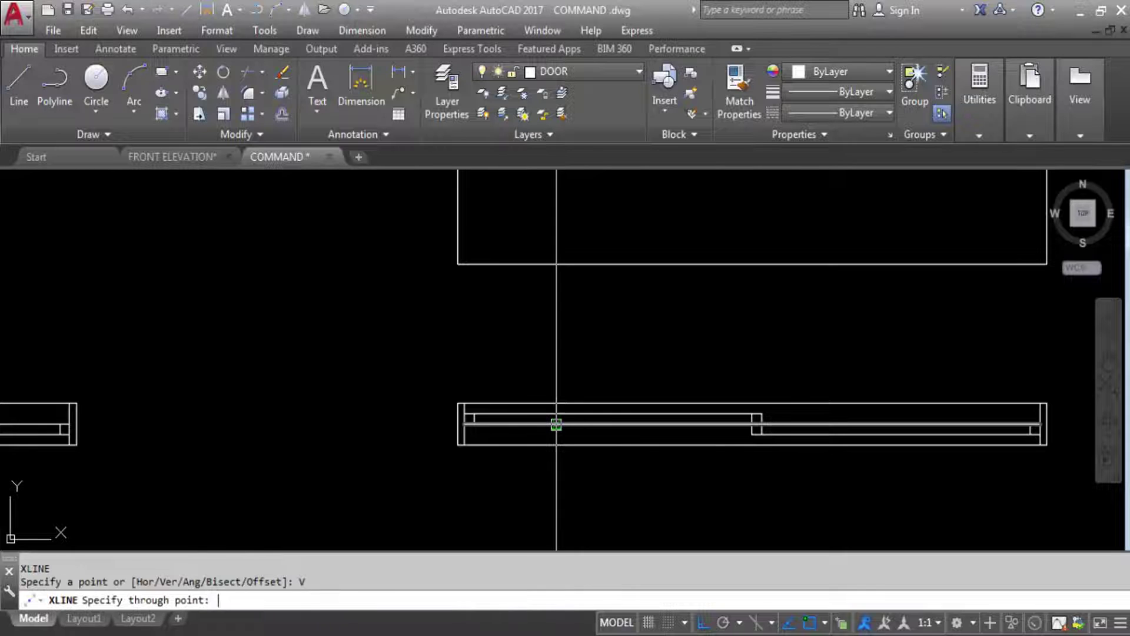
scroll(478, 456, "up", 4)
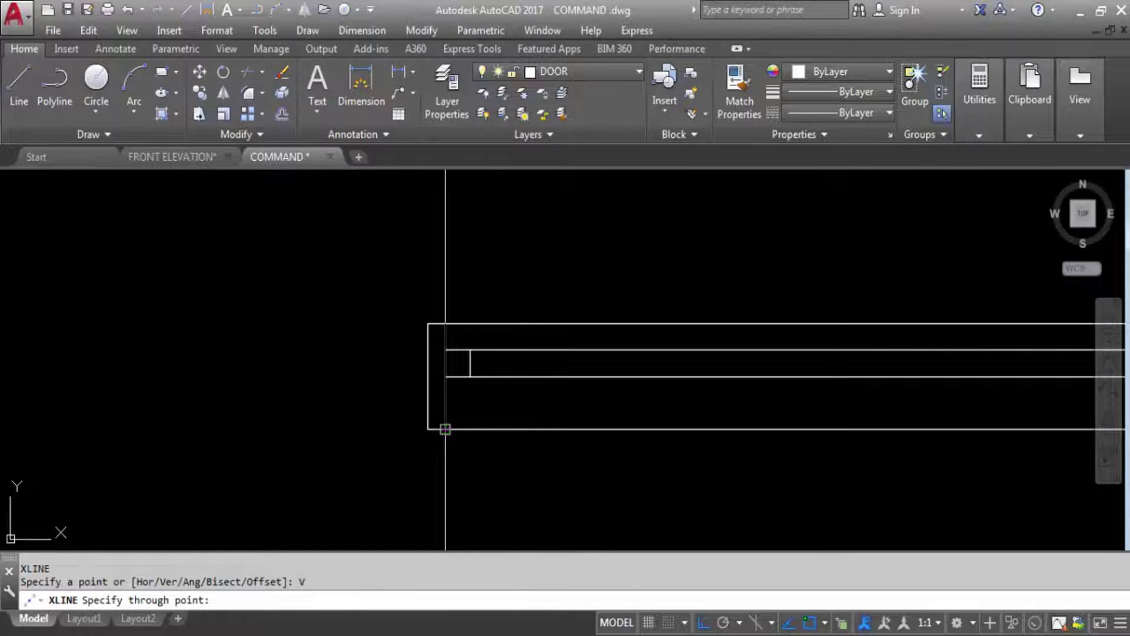
left_click(445, 429)
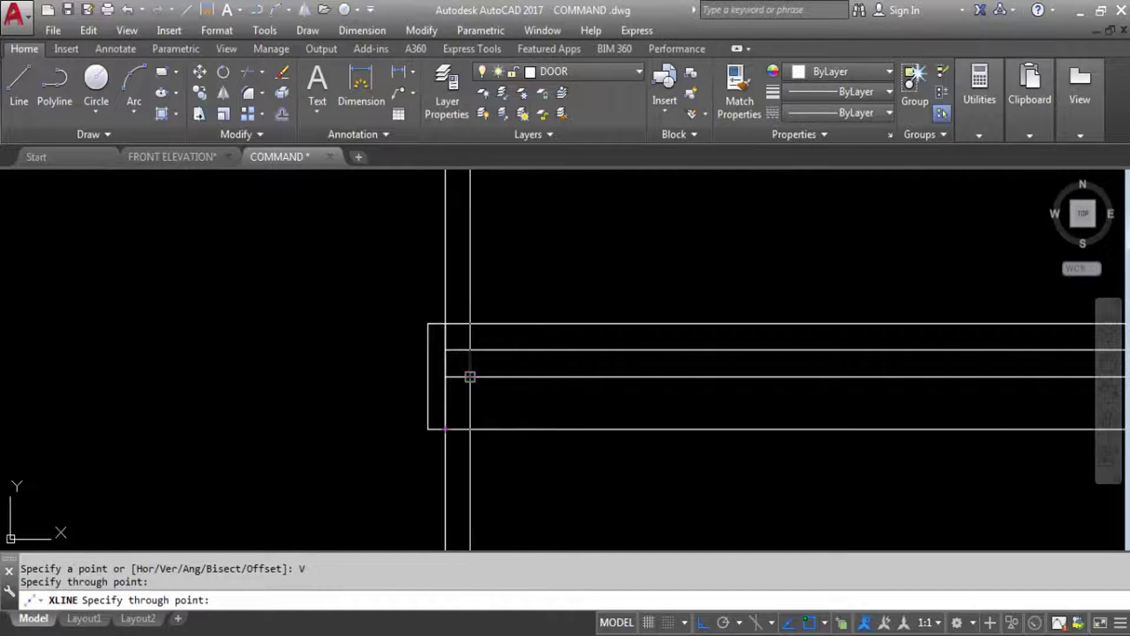
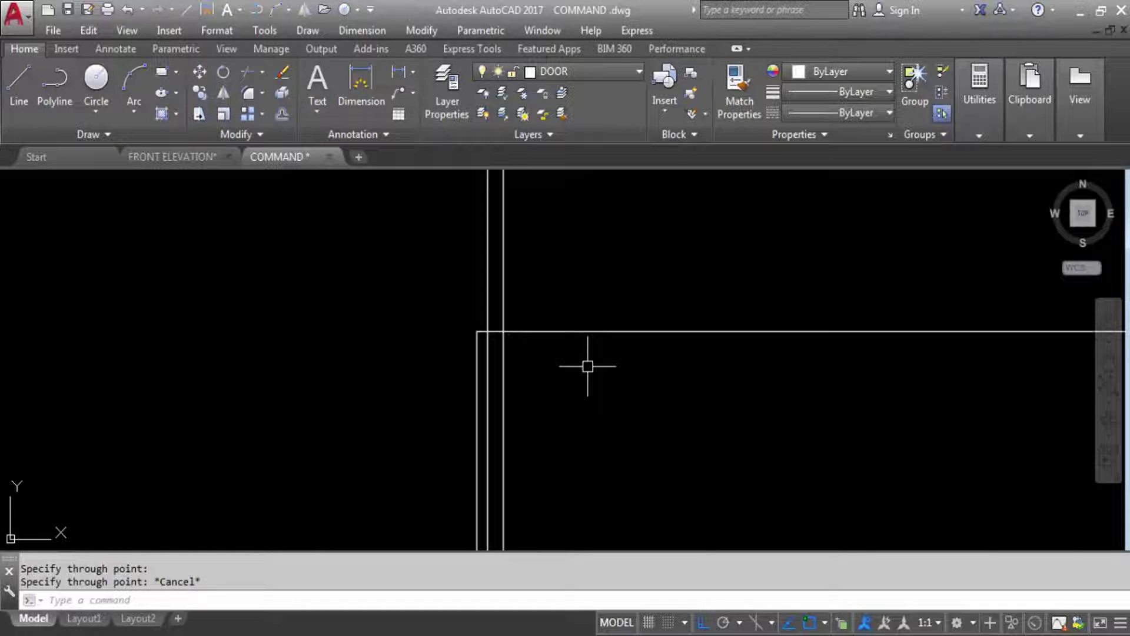
Offset the elevation rectangle inward by the distance picked from its upper-left corner to the first construction line.
type("o")
key("Return")
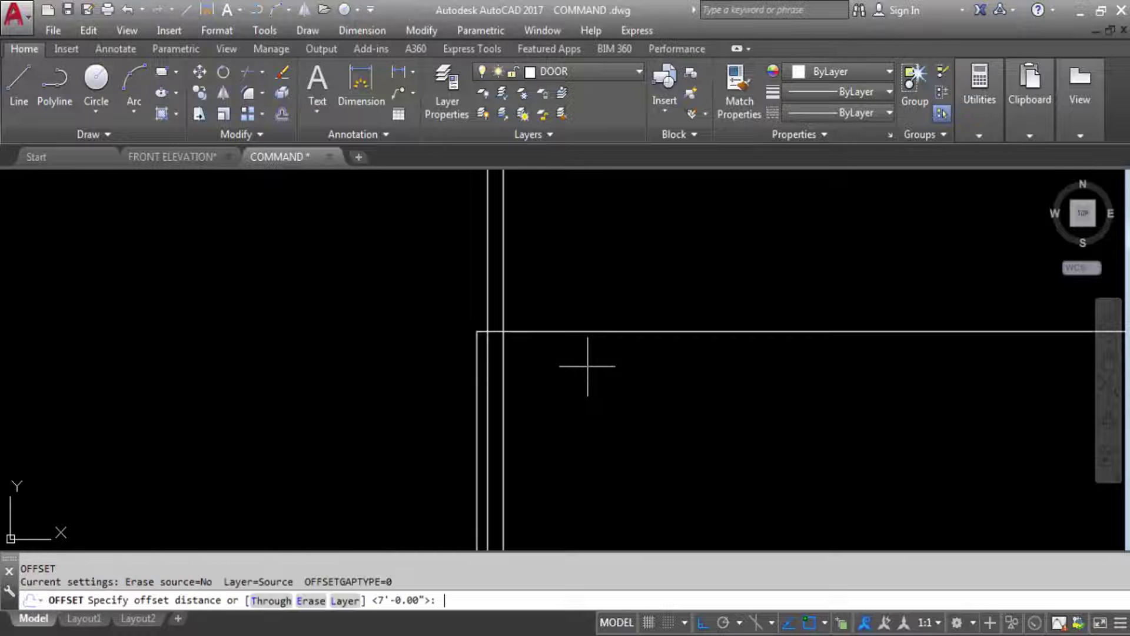
scroll(484, 343, "up", 6)
left_click(451, 294)
left_click(496, 295)
scroll(533, 308, "down", 5)
left_click(542, 285)
scroll(542, 292, "down", 3)
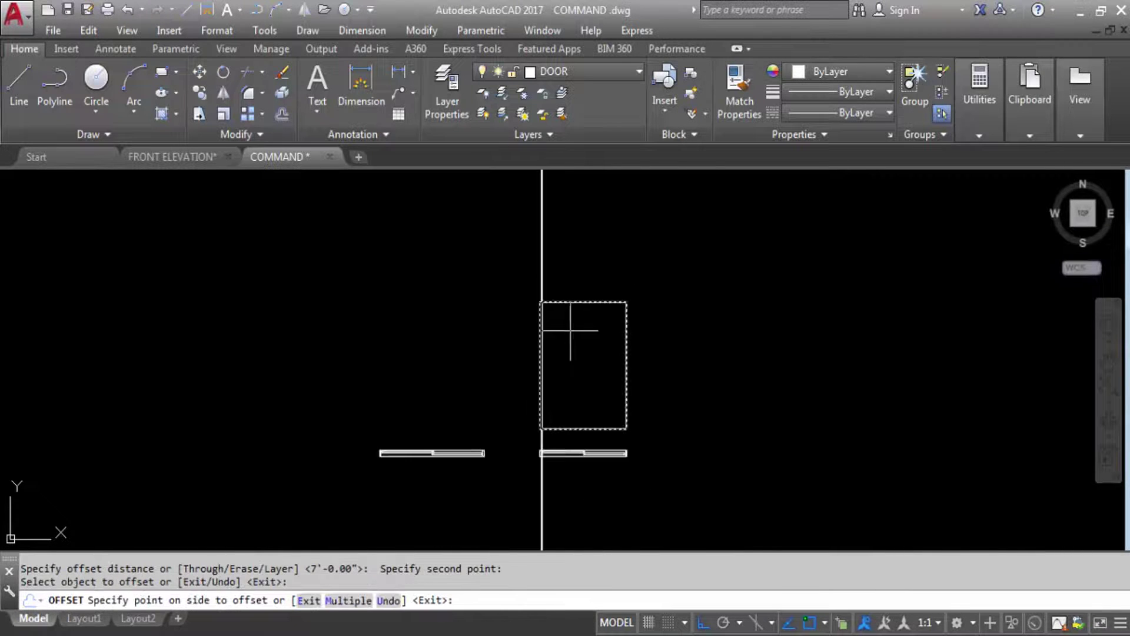
left_click(585, 352)
scroll(534, 298, "up", 5)
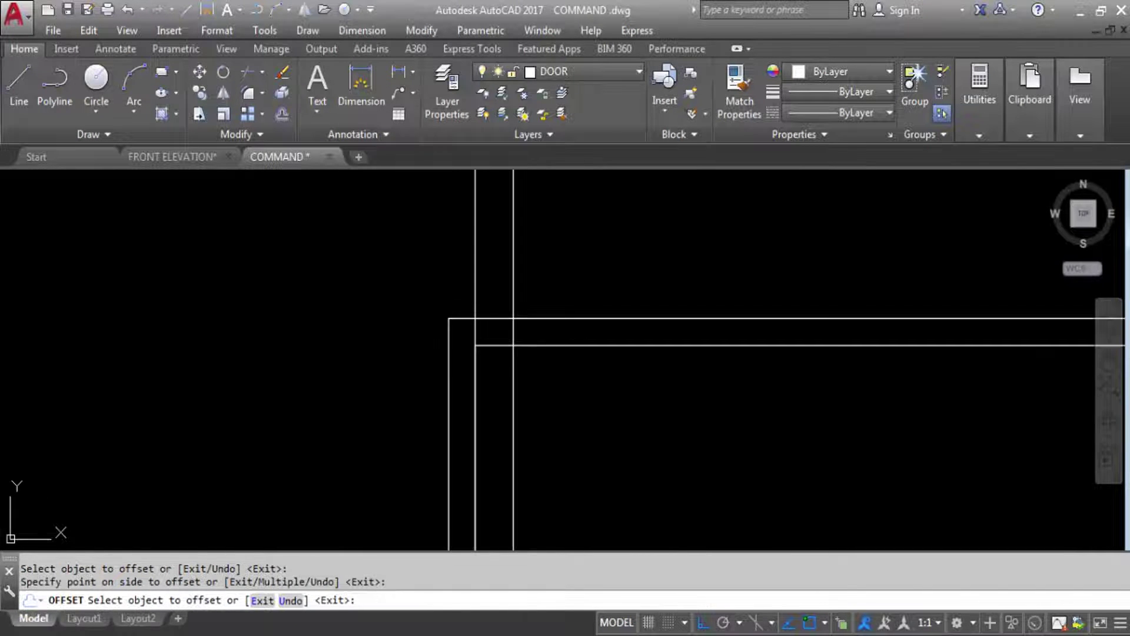
key("Return")
Offset the inner rectangle inward again by the distance picked between the two vertical construction lines.
key("Return")
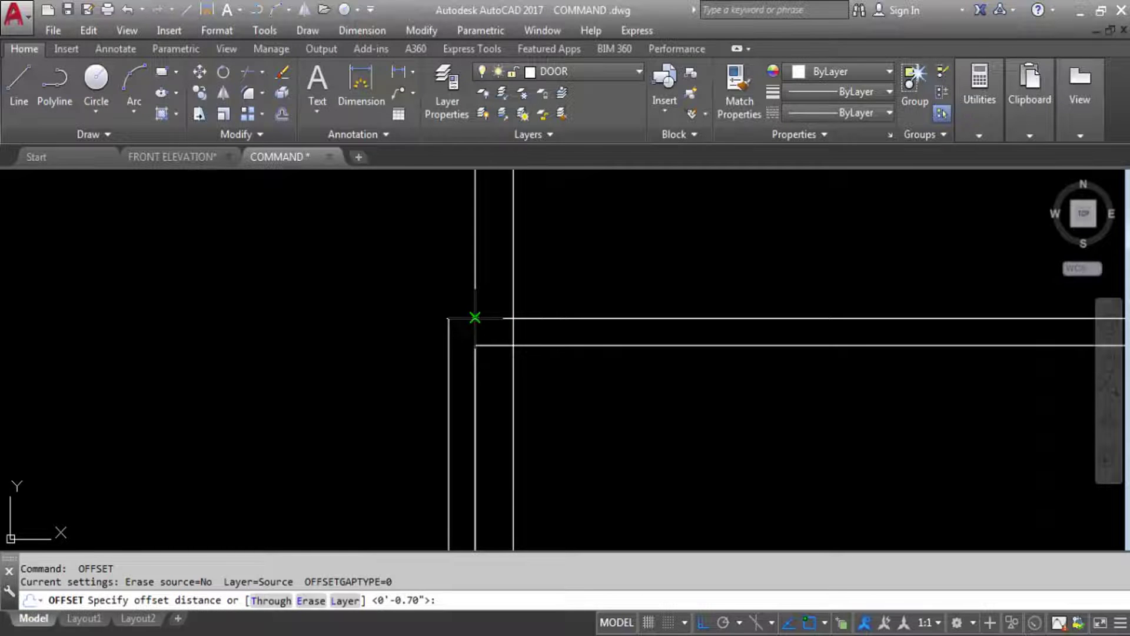
left_click(475, 318)
left_click(513, 317)
scroll(535, 280, "down", 2)
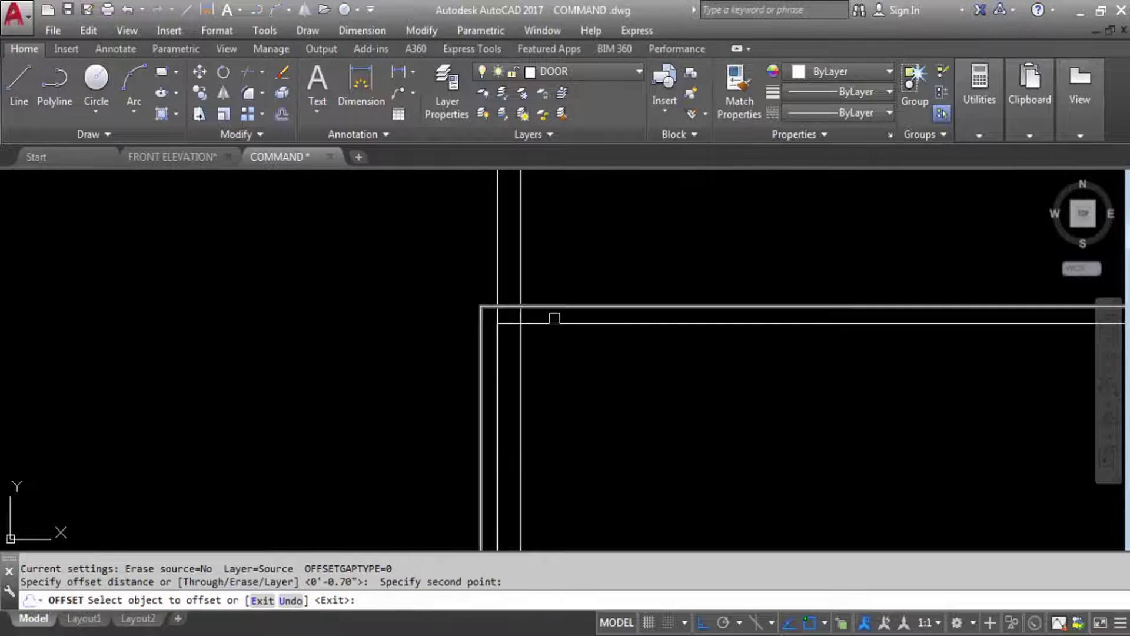
left_click(550, 324)
left_click(614, 365)
scroll(437, 303, "down", 2)
key("Escape")
scroll(394, 280, "up", 2)
scroll(483, 312, "down", 2)
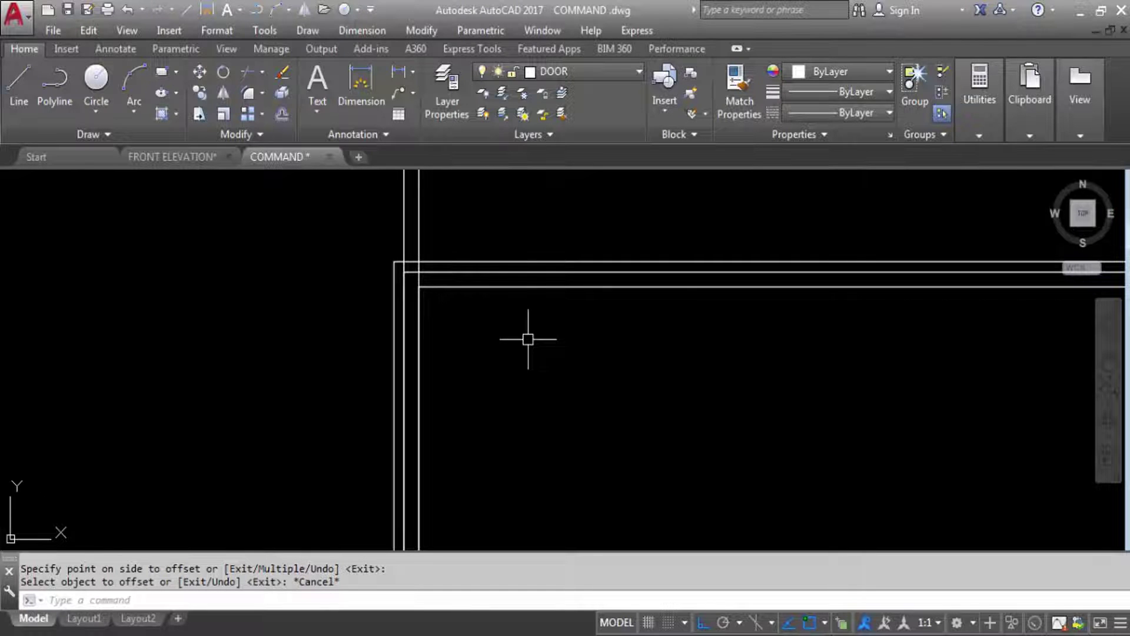
Erase the two vertical construction lines crossing the left side of the door elevation.
scroll(436, 263, "down", 2)
left_click(411, 252)
left_click(307, 220)
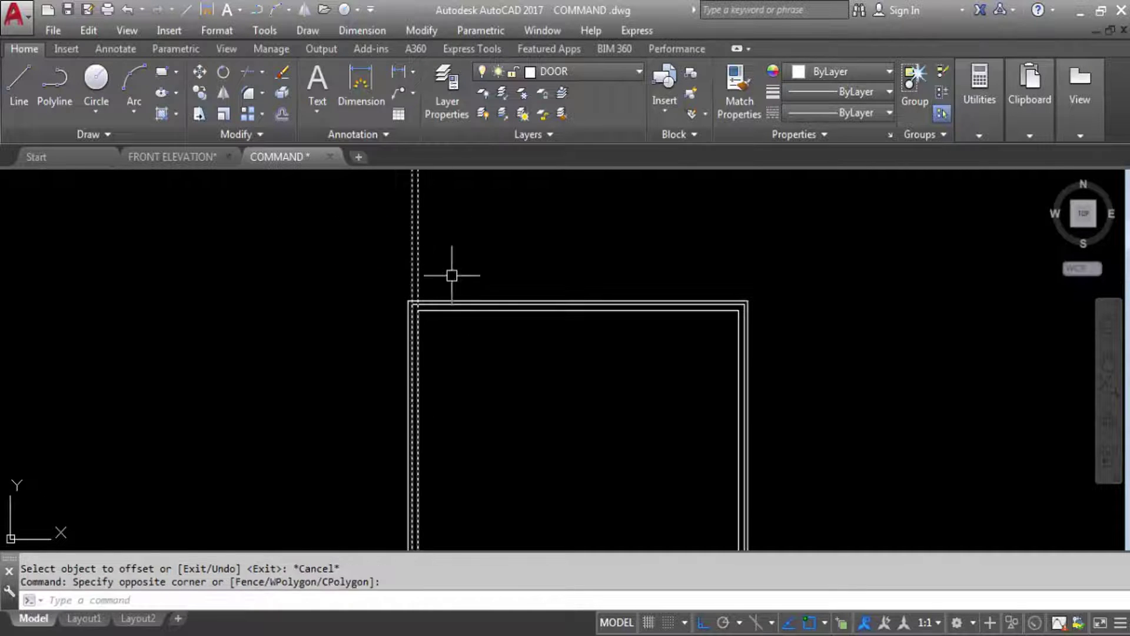
key("Delete")
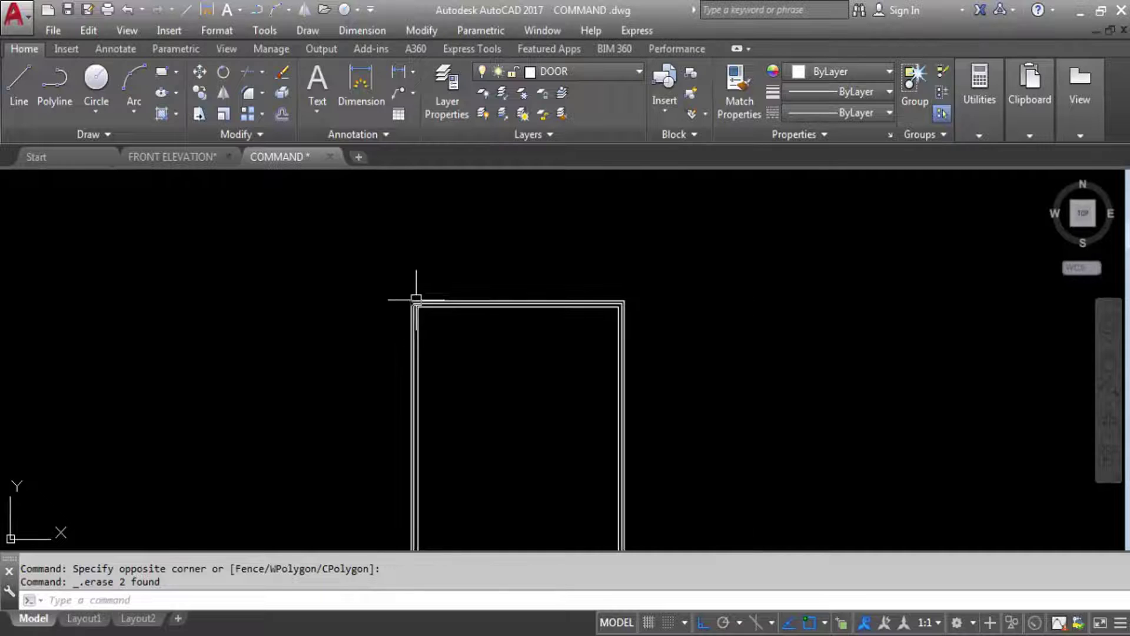
Draw vertical construction lines through both edges of the overlap where the two sliding panels meet in the 5' door plan.
scroll(481, 372, "up", 3)
scroll(471, 348, "down", 2)
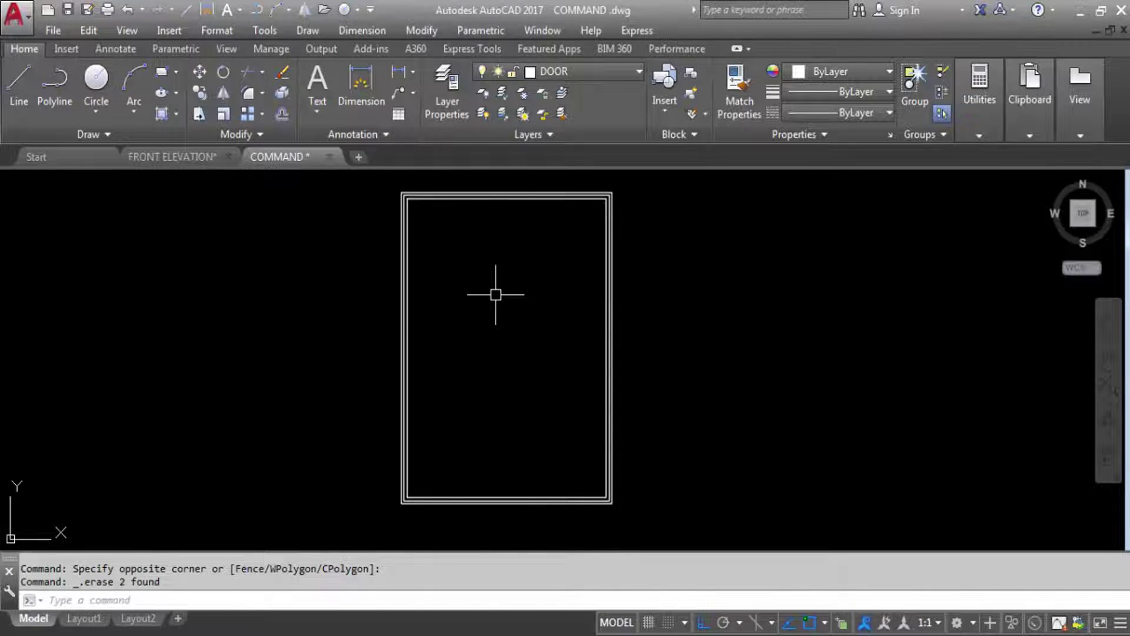
scroll(501, 203, "down", 4)
scroll(500, 257, "up", 3)
scroll(500, 257, "up", 4)
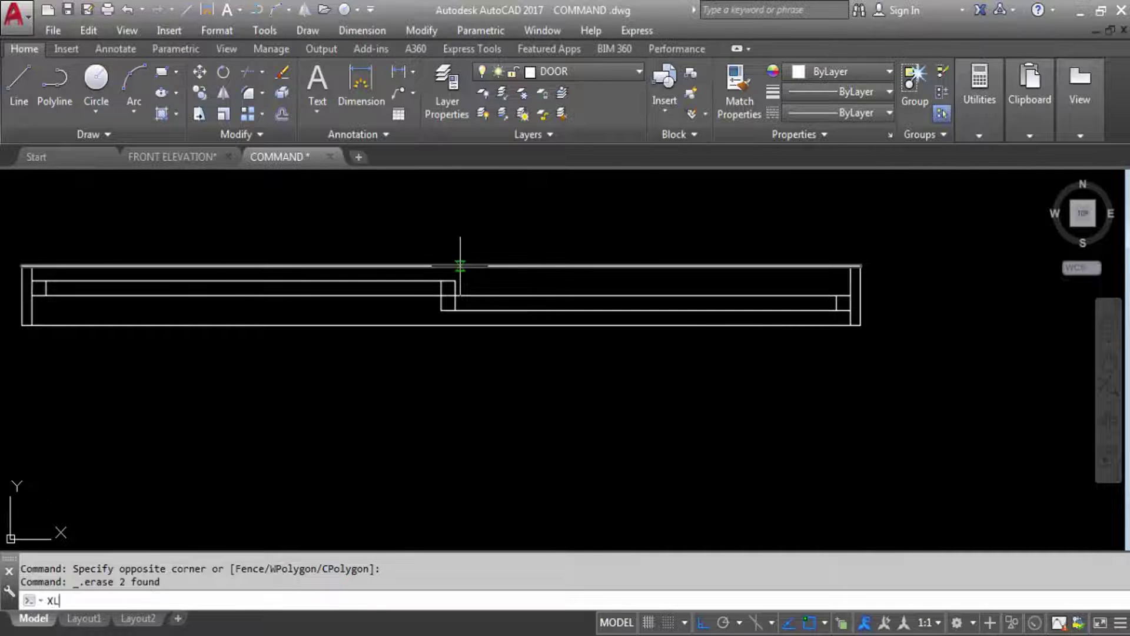
key("Return")
type("V")
key("Return")
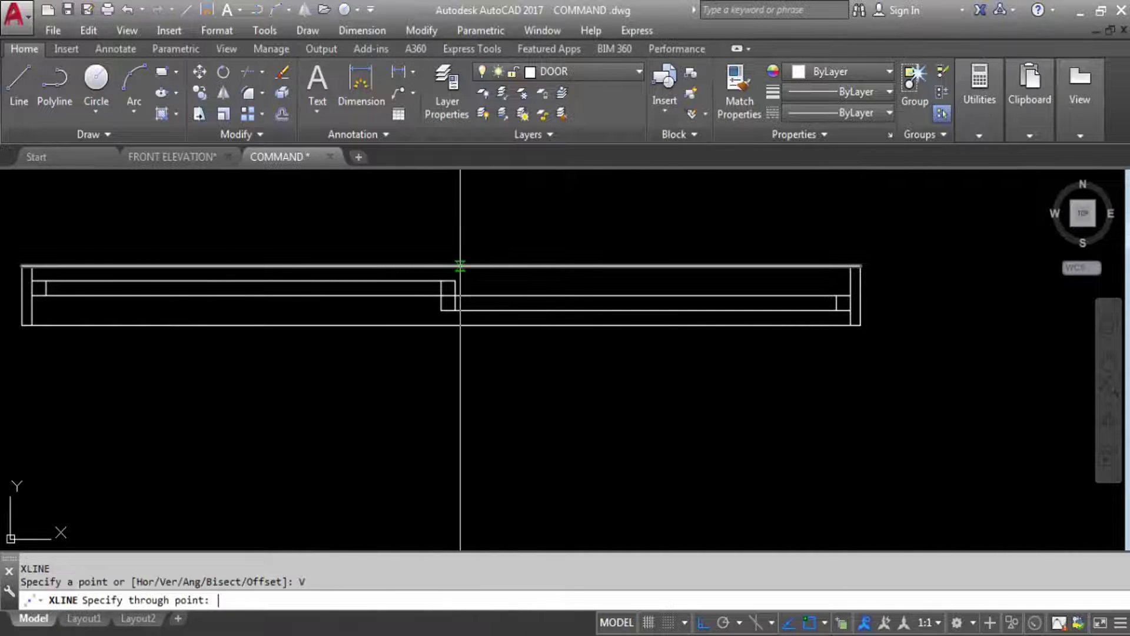
scroll(458, 299, "up", 4)
left_click(410, 324)
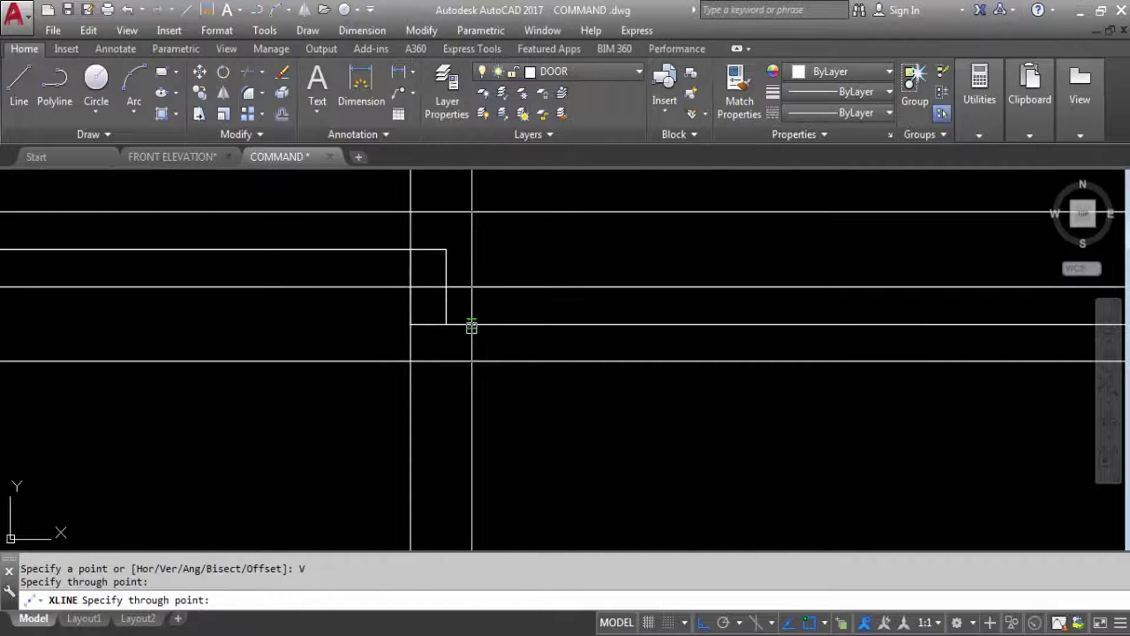
left_click(446, 324)
scroll(503, 482, "down", 8)
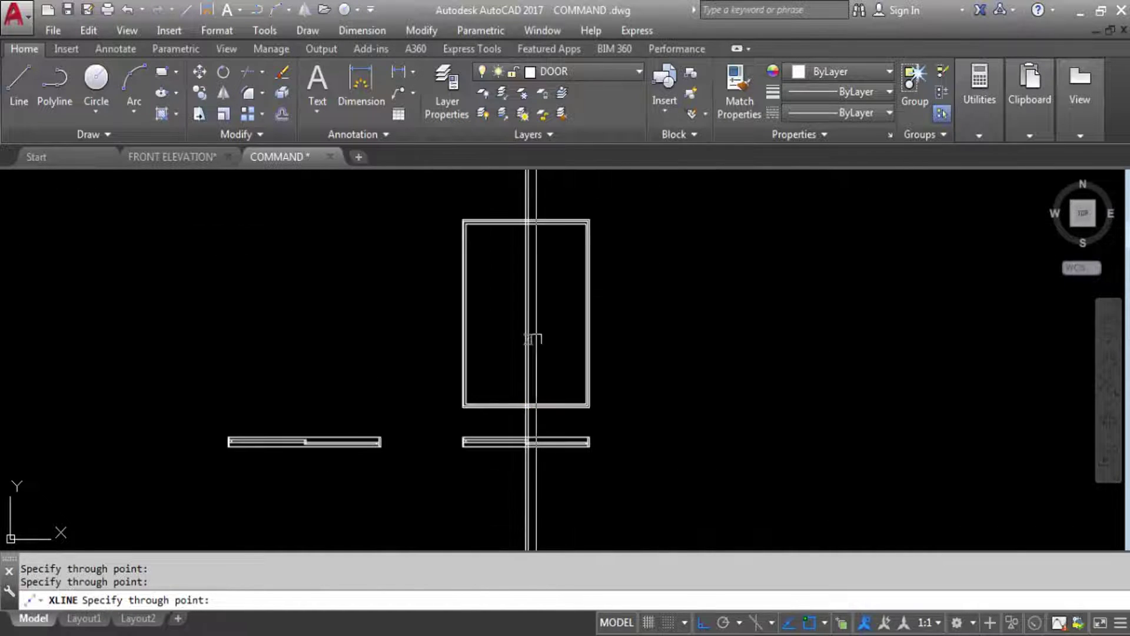
scroll(524, 265, "up", 2)
key("Escape")
Trim the two vertical construction lines above and below the innermost elevation rectangle, using that rectangle as the cutting edge.
scroll(545, 348, "down", 2)
scroll(548, 274, "up", 2)
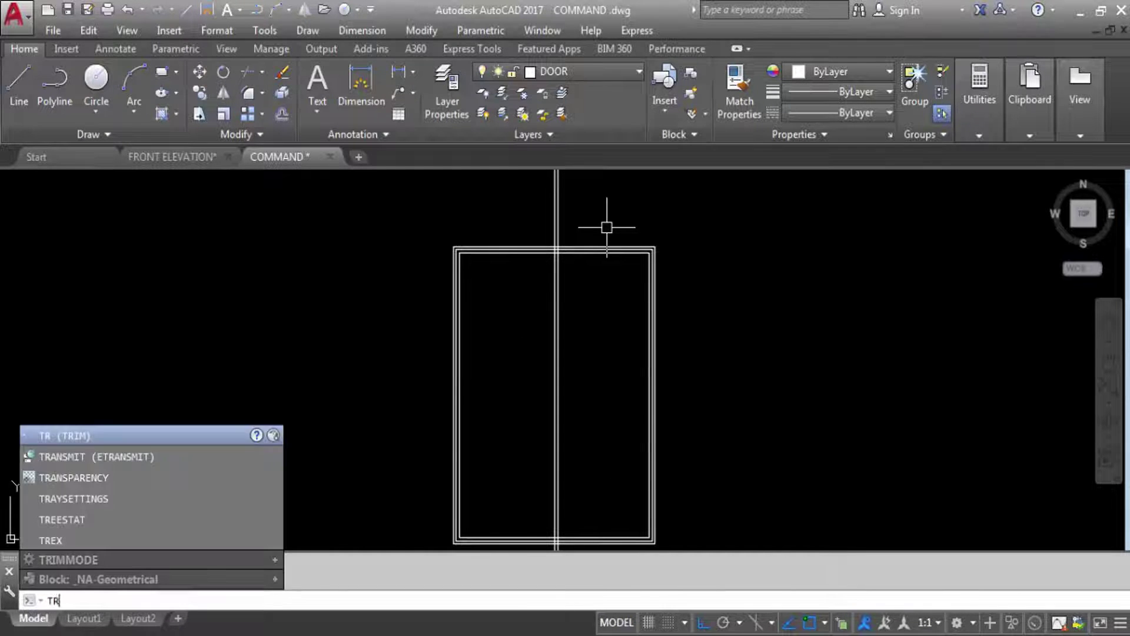
key("Return")
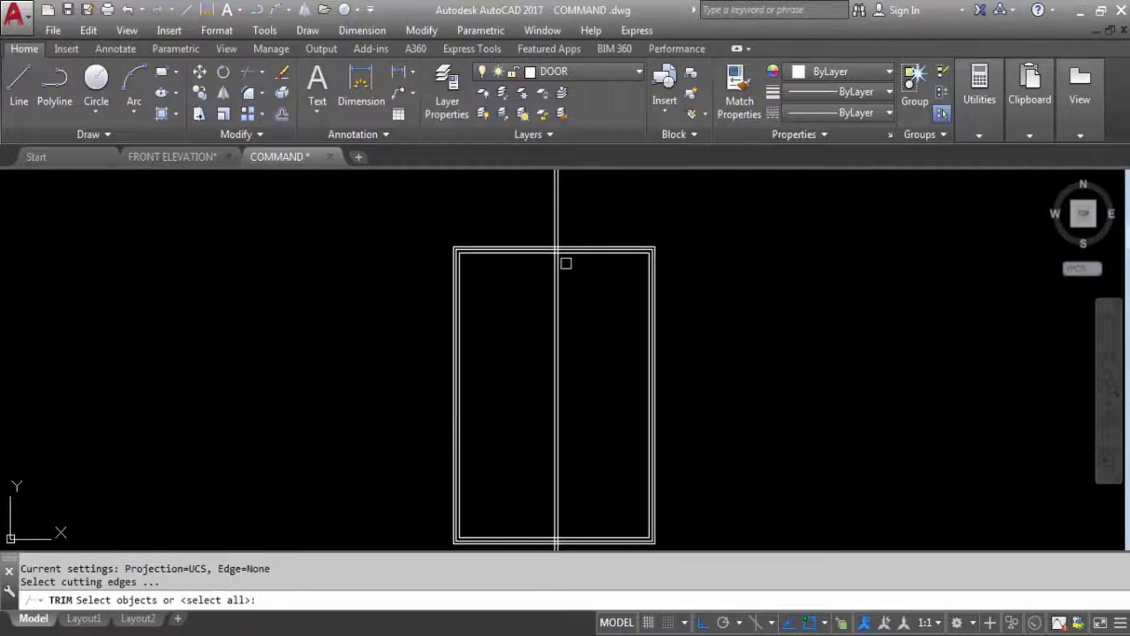
scroll(569, 268, "up", 4)
left_click(584, 245)
scroll(574, 265, "down", 3)
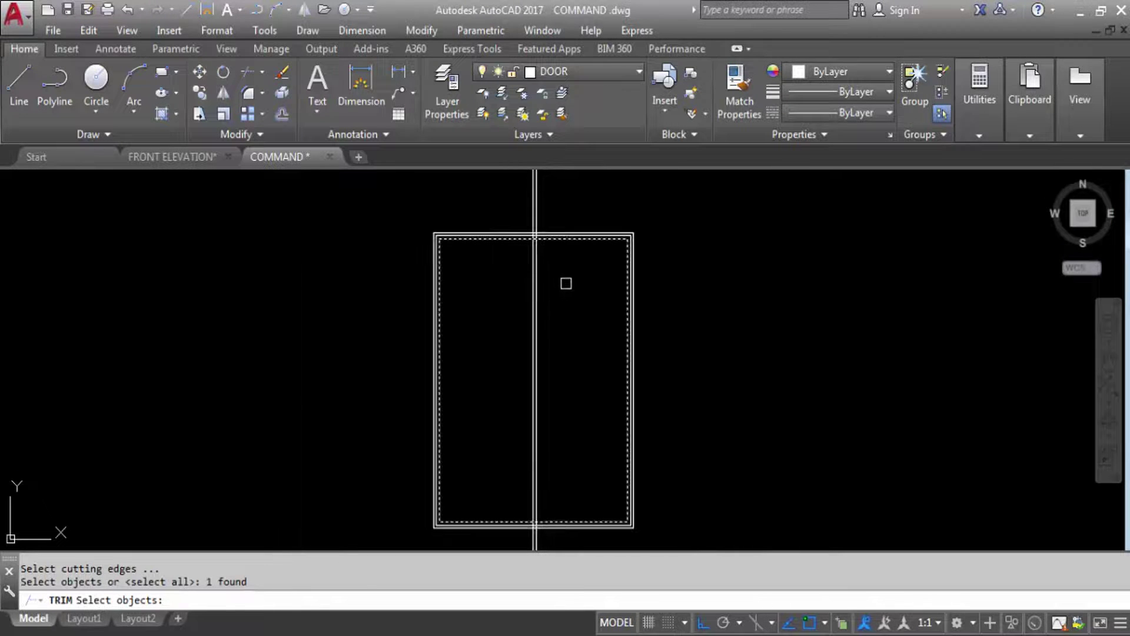
key("Return")
left_click(560, 203)
left_click(560, 204)
left_click(497, 184)
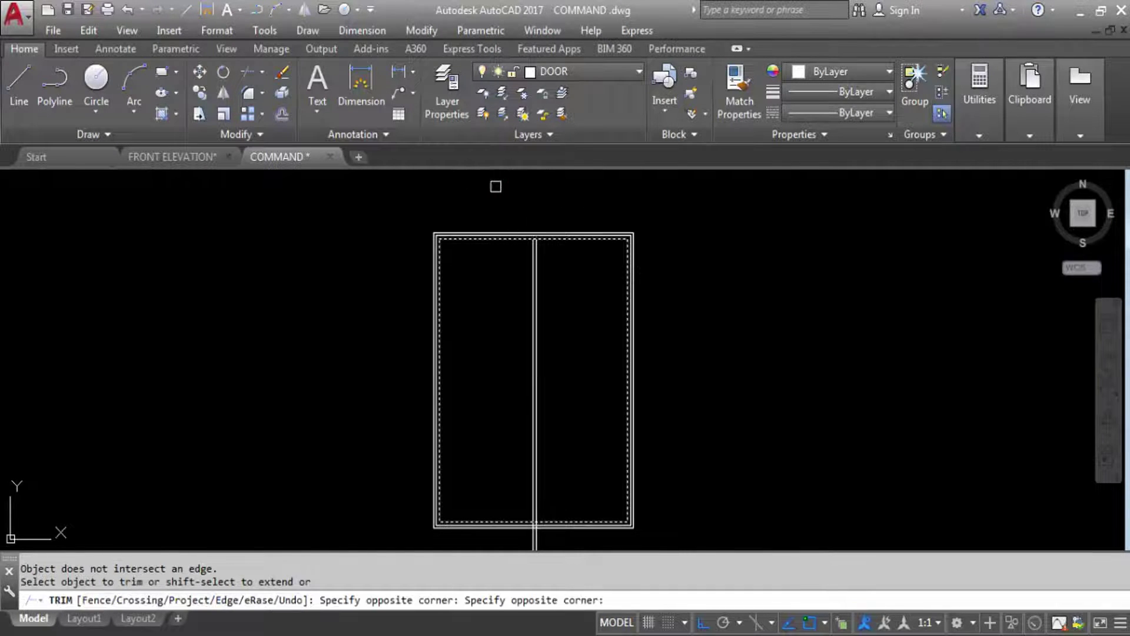
scroll(517, 204, "down", 2)
left_click(537, 411)
scroll(512, 429, "up", 6)
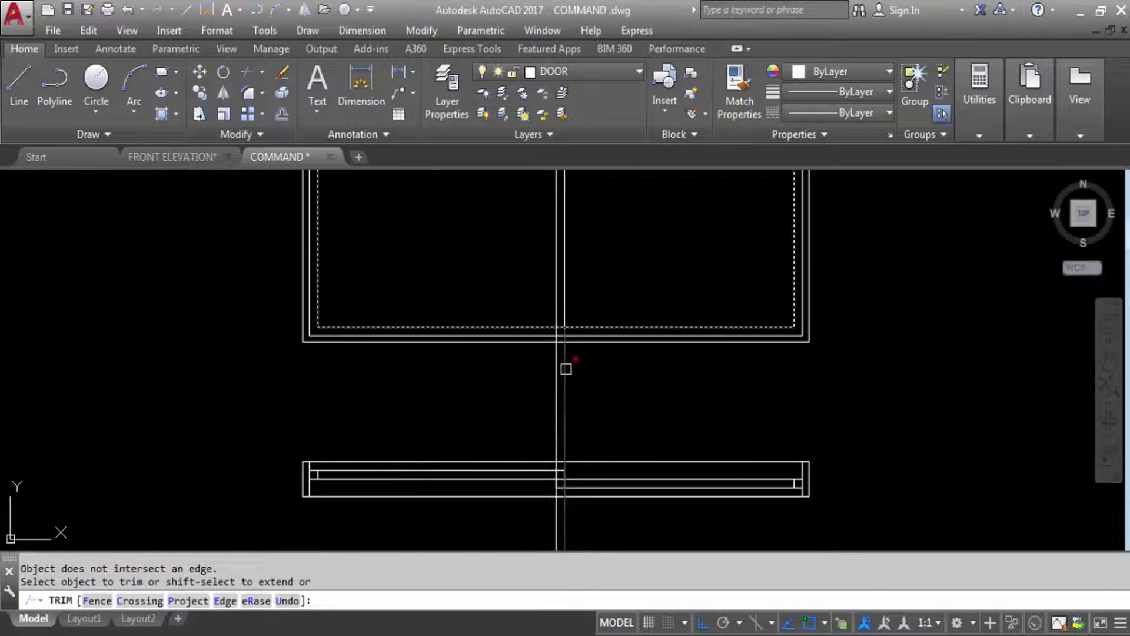
left_click(578, 404)
left_click(507, 374)
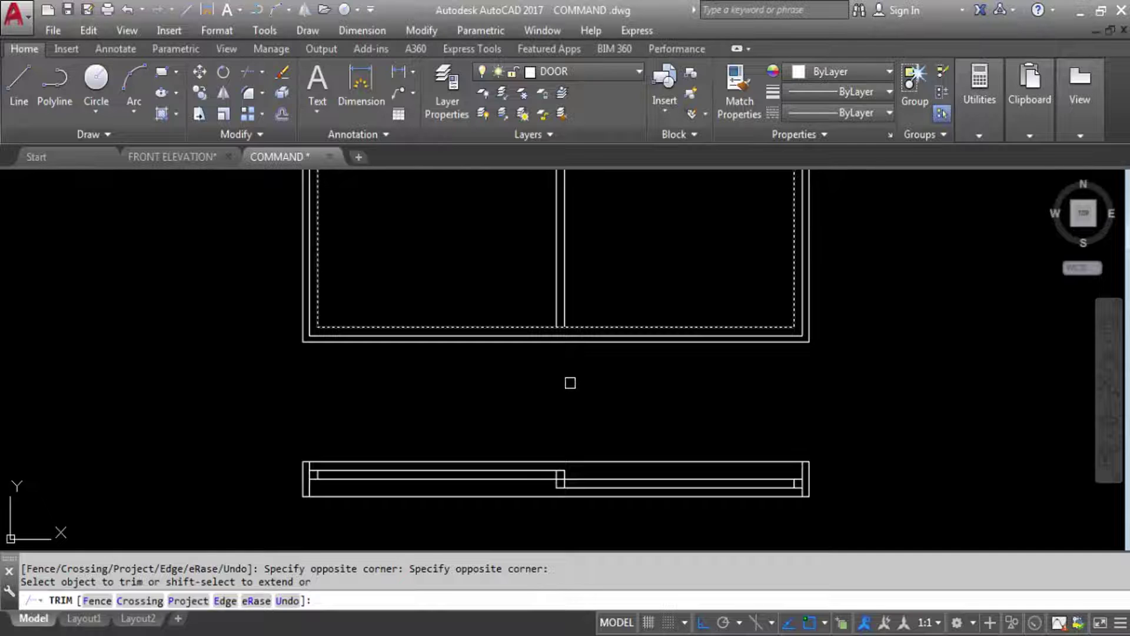
key("Escape")
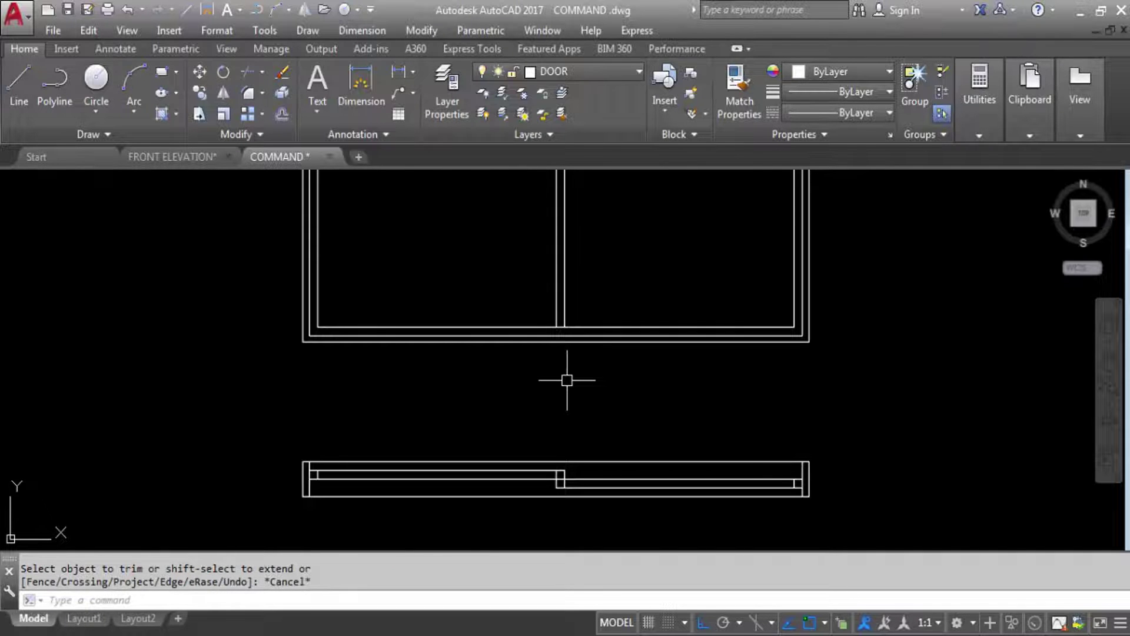
Trim away the bottom edge of the middle elevation rectangle, using all objects as cutting edges.
type("TR")
key("Return")
key("Return")
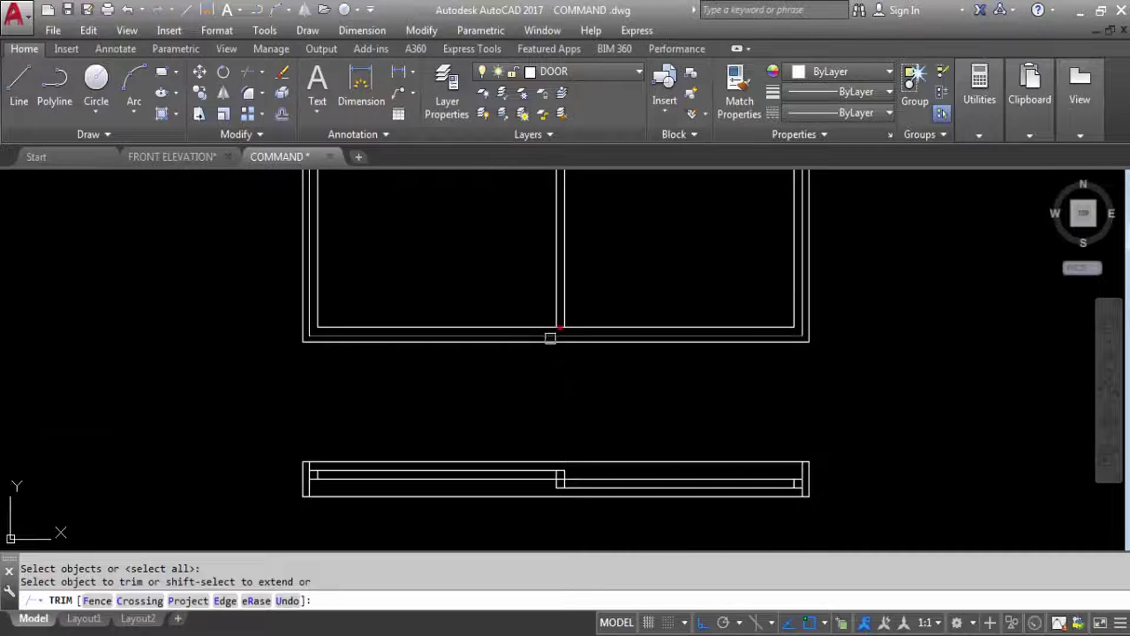
scroll(398, 447, "down", 4)
scroll(419, 418, "up", 6)
left_click(429, 405)
scroll(558, 412, "down", 2)
left_click(535, 394)
scroll(535, 394, "up", 3)
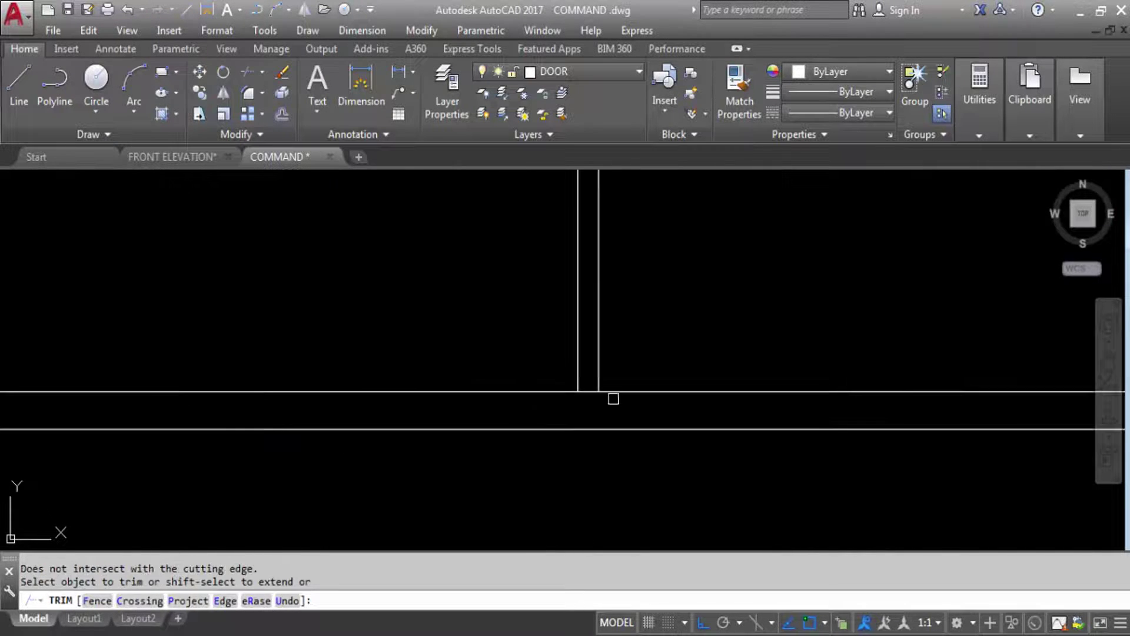
Trim the innermost rectangle's top and bottom segments between the two vertical centre lines.
left_click(588, 391)
scroll(592, 497, "down", 3)
left_click(583, 324)
scroll(582, 317, "up", 5)
scroll(616, 386, "up", 2)
left_click(616, 387)
scroll(601, 283, "down", 4)
left_click(618, 300)
scroll(601, 472, "up", 2)
scroll(601, 472, "up", 2)
key("Escape")
type("R")
key("Escape")
Extend the middle frame's left and right sides and the right-hand centre line down to the outer rectangle's bottom edge.
type("E")
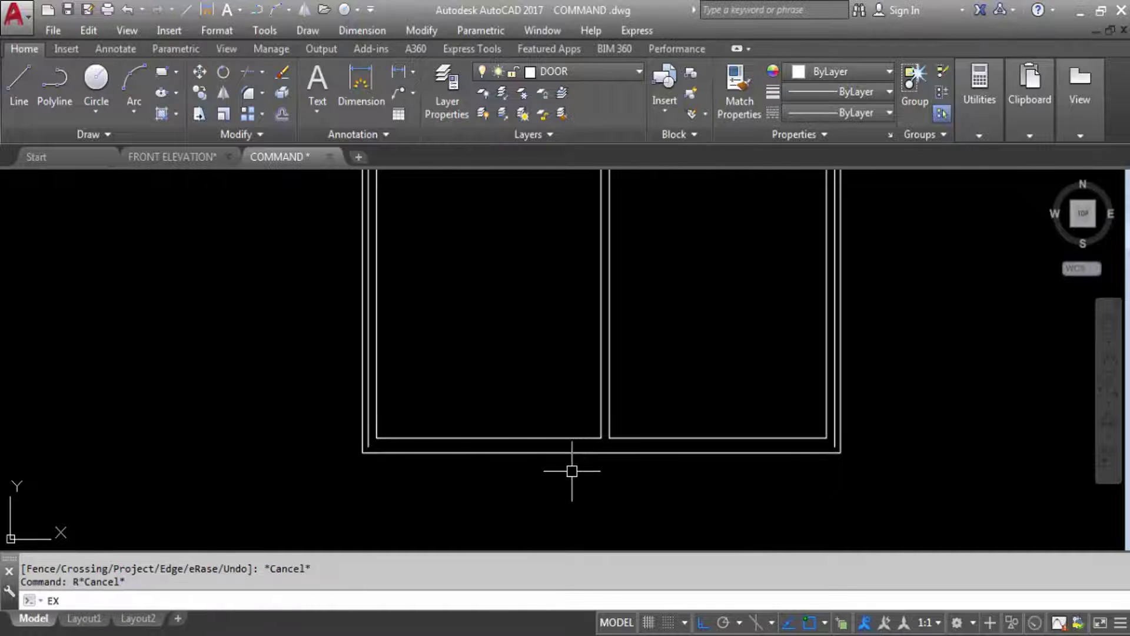
type("X")
key("Return")
left_click(581, 455)
key("Return")
left_click(565, 453)
scroll(365, 434, "up", 2)
left_click(371, 446)
scroll(371, 446, "down", 1)
scroll(345, 431, "down", 2)
left_click(779, 442)
scroll(812, 459, "up", 3)
left_click(812, 449)
scroll(815, 463, "down", 3)
left_click(615, 457)
scroll(606, 451, "up", 2)
left_click(579, 447)
scroll(618, 530, "down", 4)
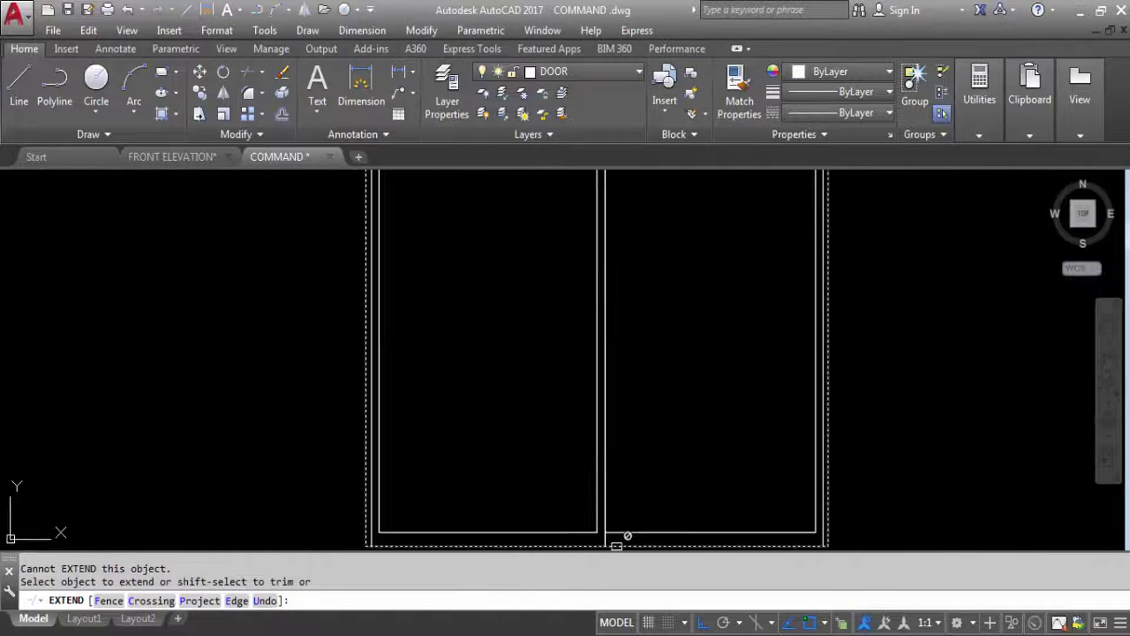
scroll(617, 294, "up", 4)
key("Escape")
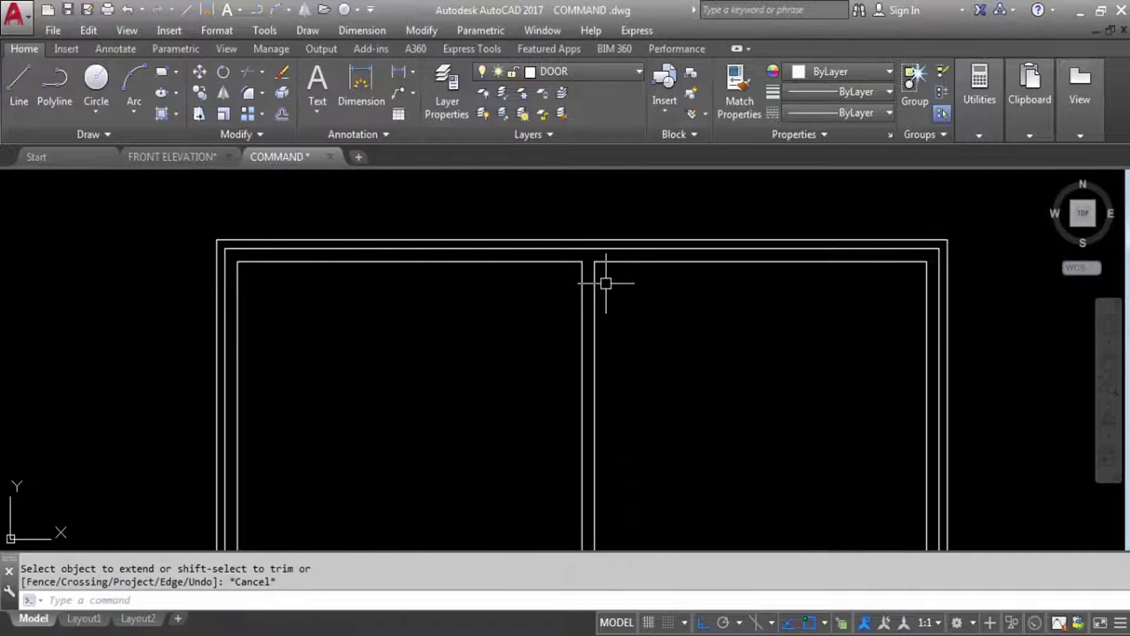
Extend the right-hand centre line up to the top edge of the middle frame.
type("EX")
key("Return")
left_click(618, 249)
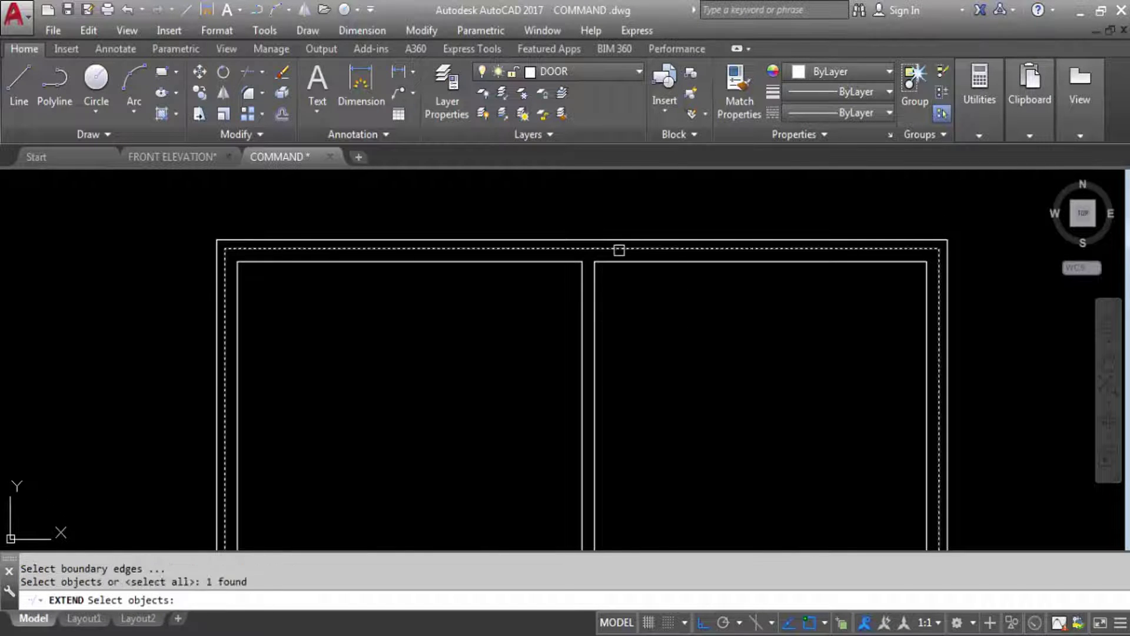
key("Return")
left_click(597, 297)
left_click(596, 297)
scroll(628, 176, "down", 4)
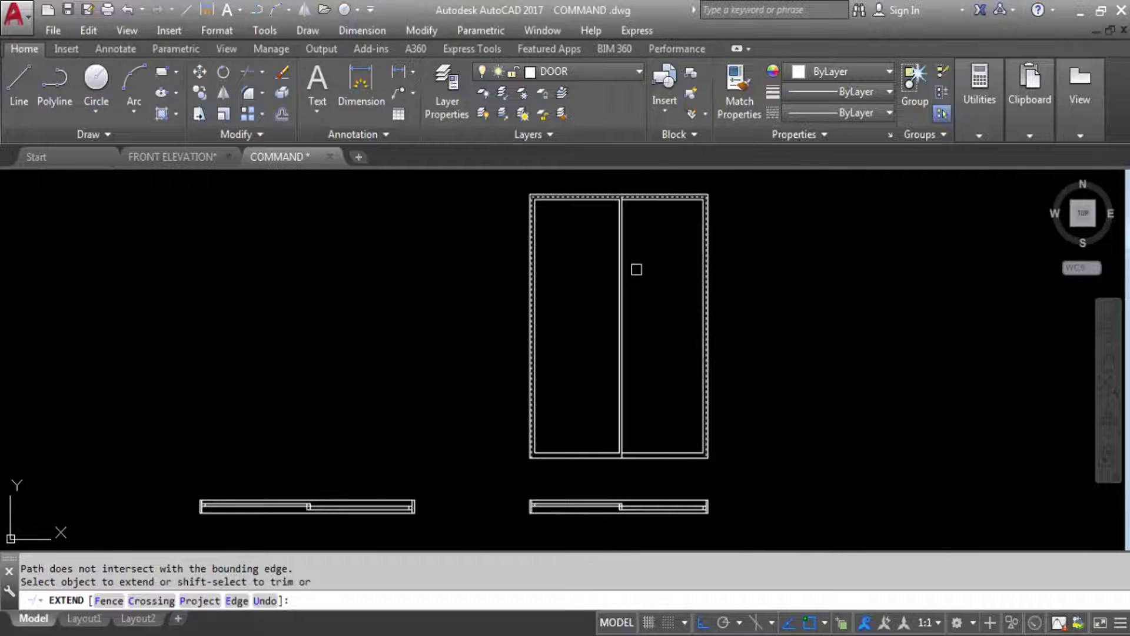
key("Escape")
Examine the whole 5' door elevation in clean-screen view and restore the normal interface.
scroll(632, 212, "up", 2)
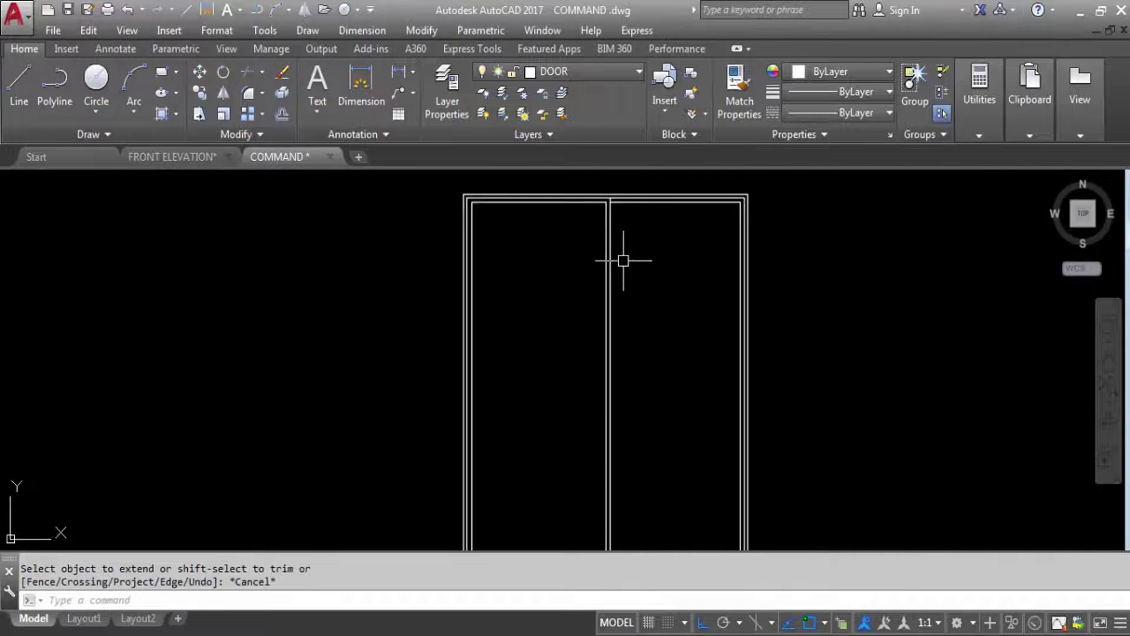
key("ctrl+0")
scroll(658, 262, "up", 1)
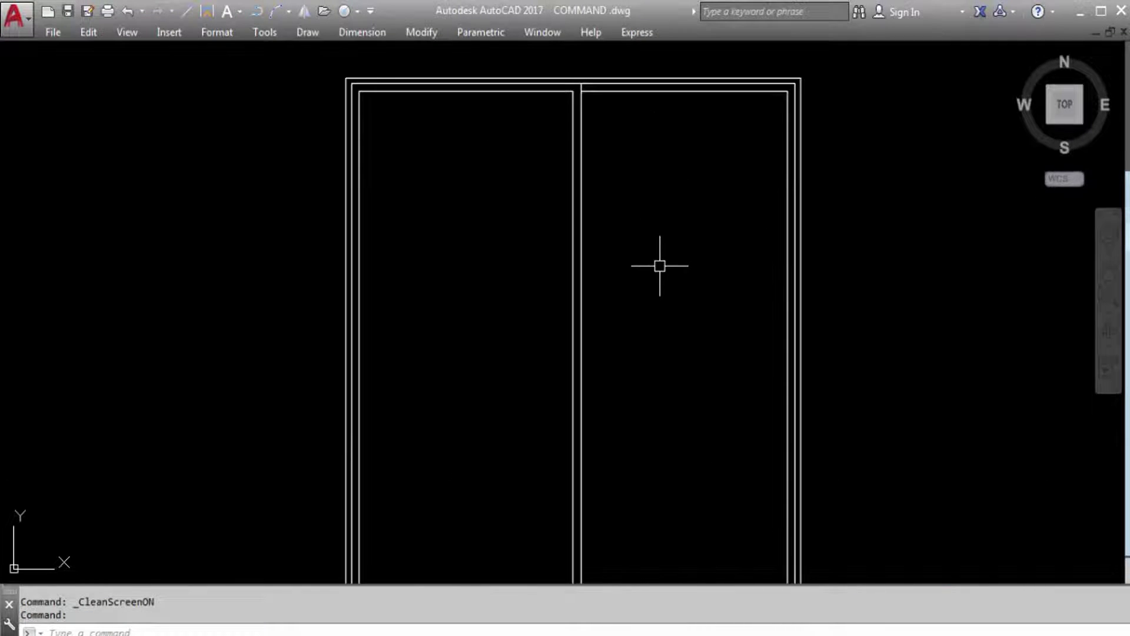
scroll(602, 215, "down", 1)
mouse_move(667, 292)
middle_mouse_down()
mouse_move(669, 315)
mouse_move(651, 285)
middle_mouse_up()
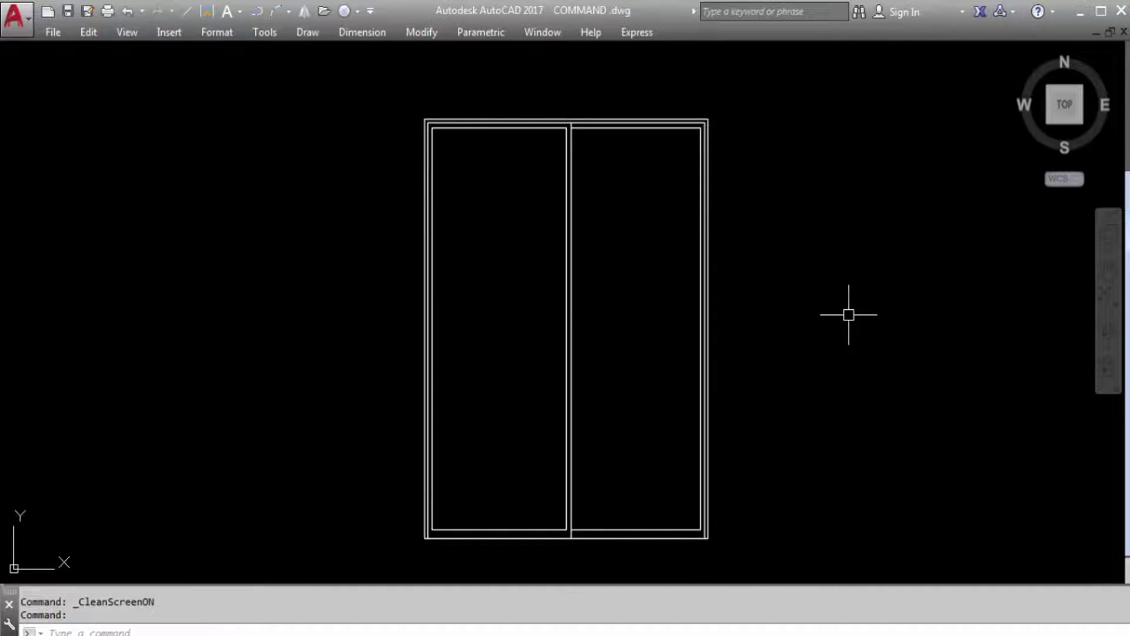
key("ctrl+0")
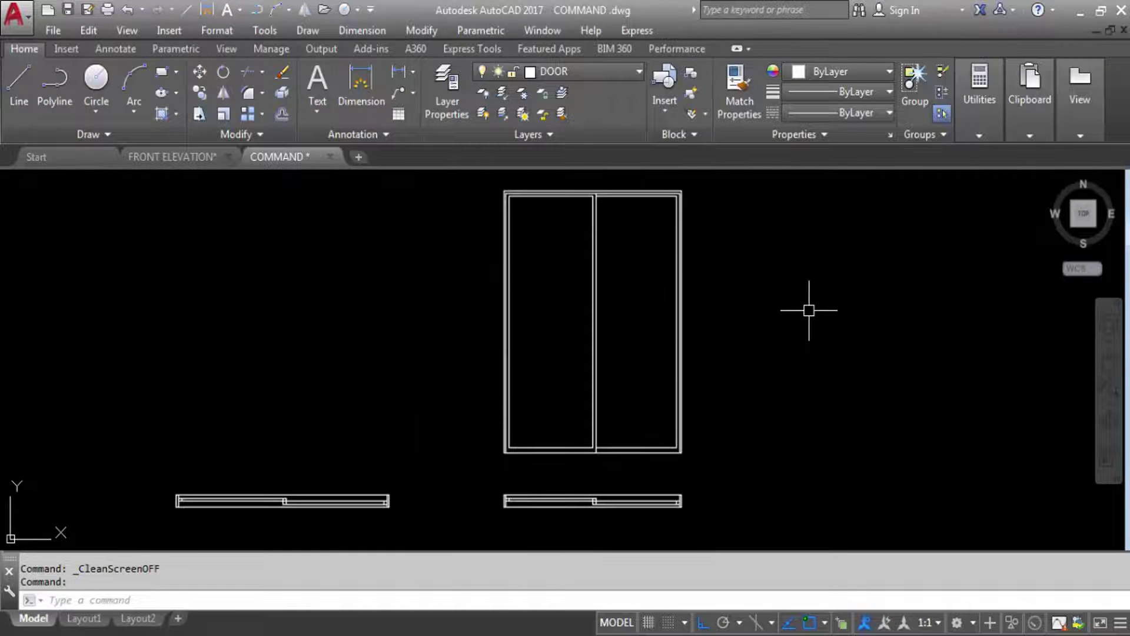
Draw vertical construction lines through the left and right outer ends of the 6' door plan.
scroll(809, 309, "down", 1)
scroll(458, 406, "up", 1)
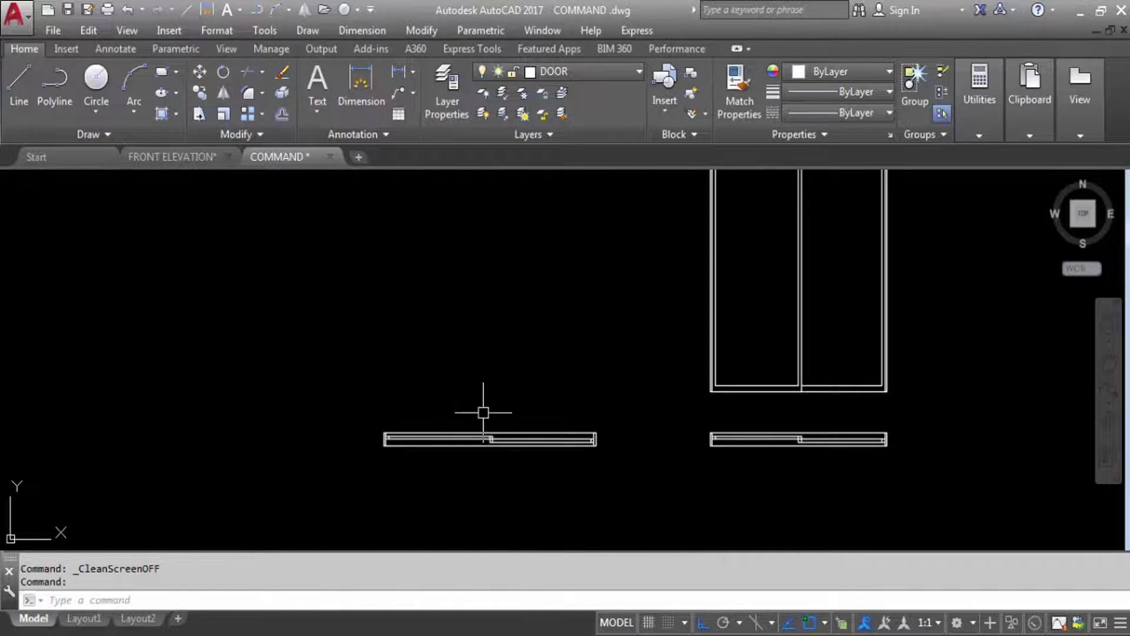
scroll(480, 416, "up", 1)
scroll(435, 428, "down", 1)
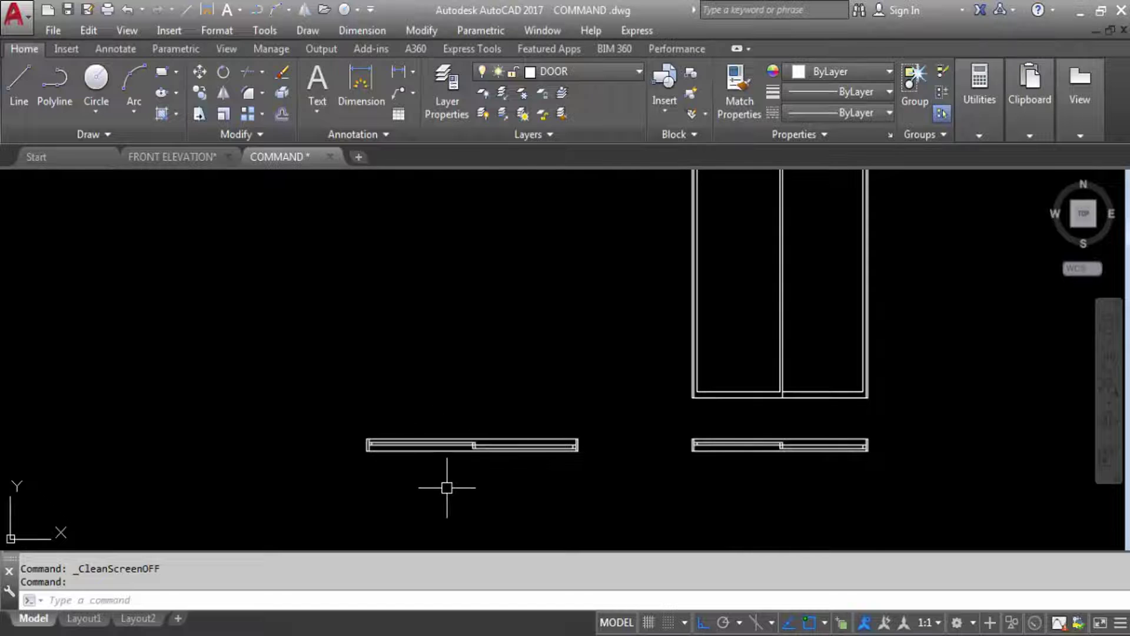
type("XL")
key("Return")
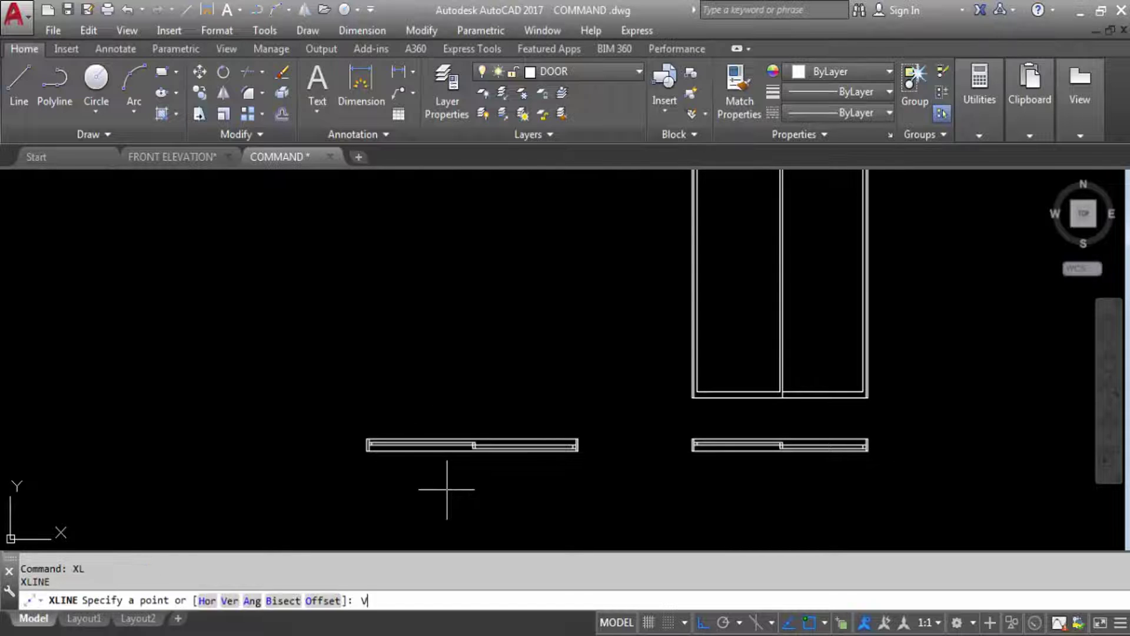
type("V")
key("Return")
scroll(371, 471, "up", 2)
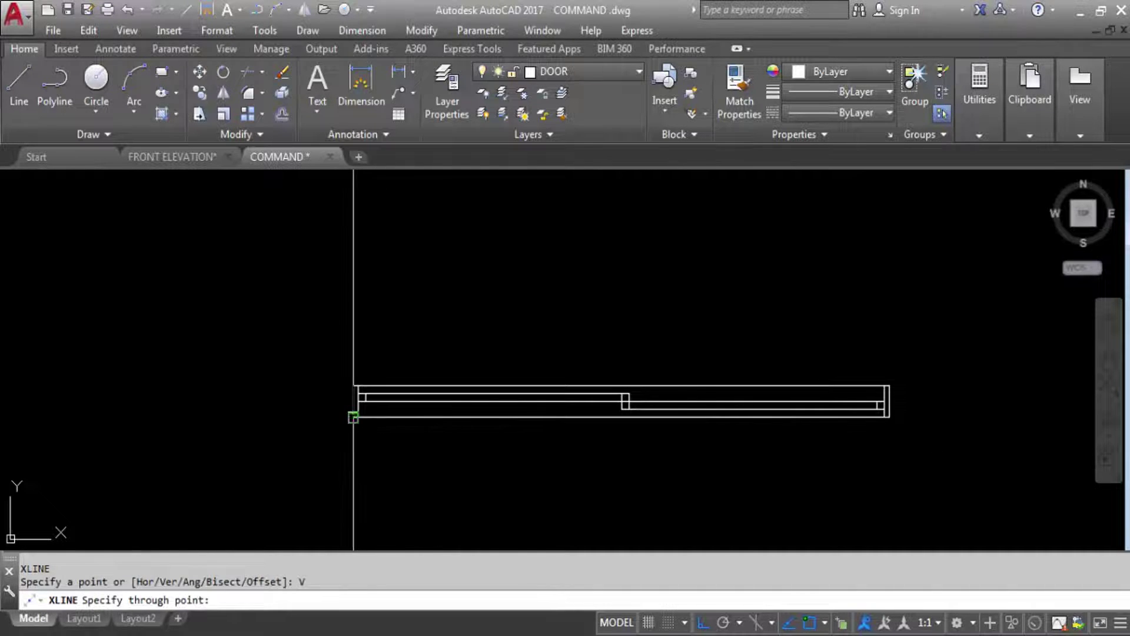
left_click(354, 416)
left_click(888, 417)
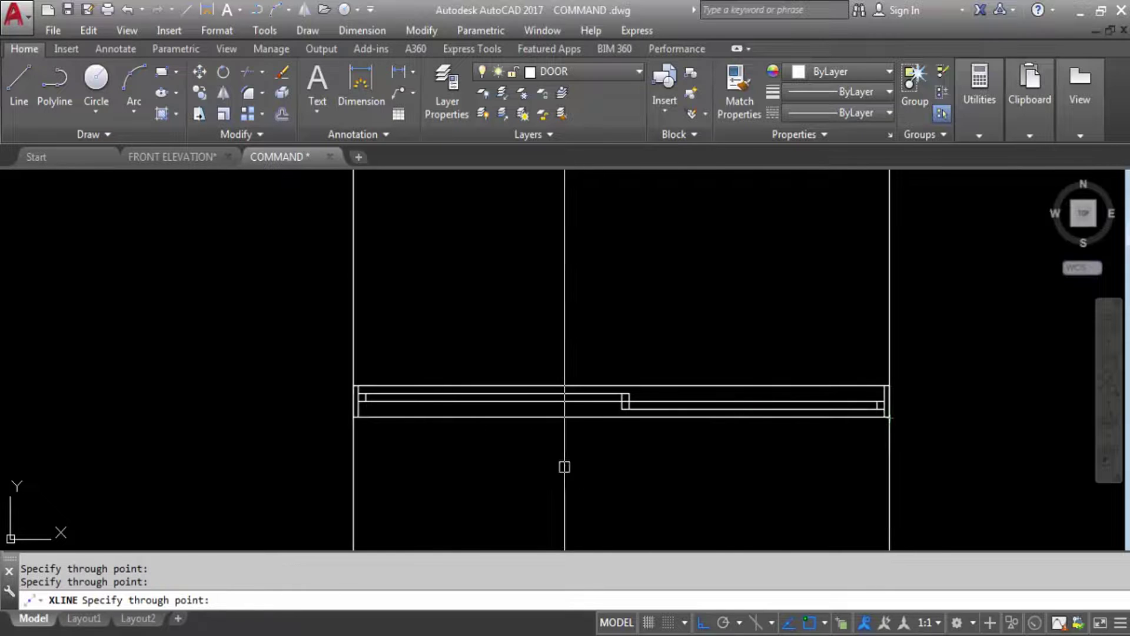
scroll(671, 429, "down", 3)
scroll(644, 444, "up", 5)
key("Escape")
Draw a horizontal construction line through the lower-left corner of the 5' door elevation.
key("Return")
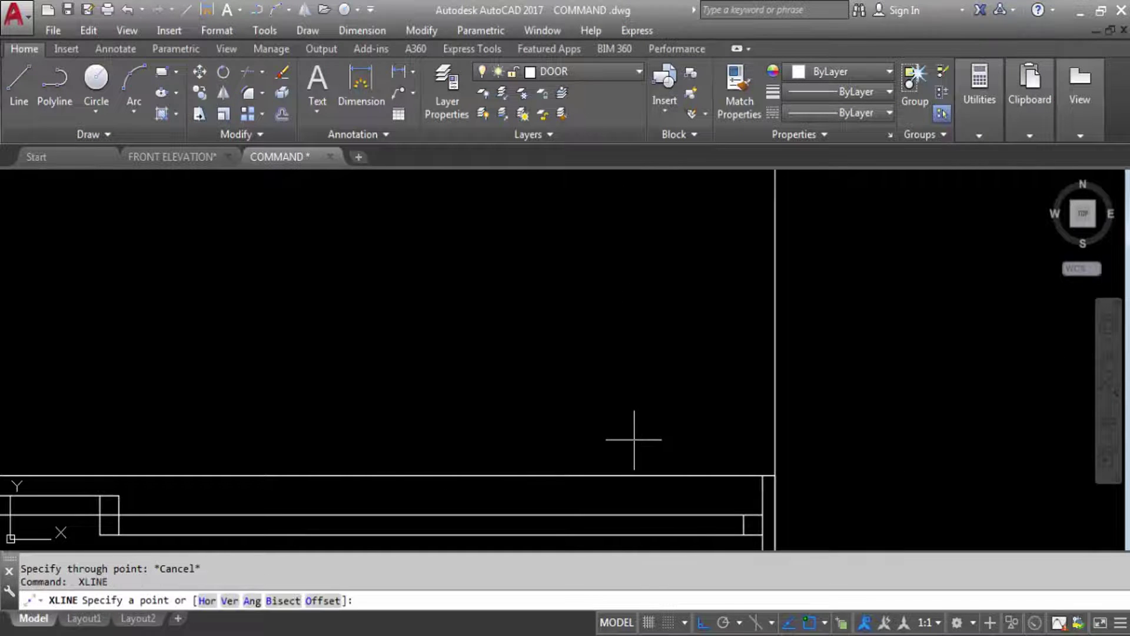
type("H")
key("Return")
scroll(677, 442, "down", 3)
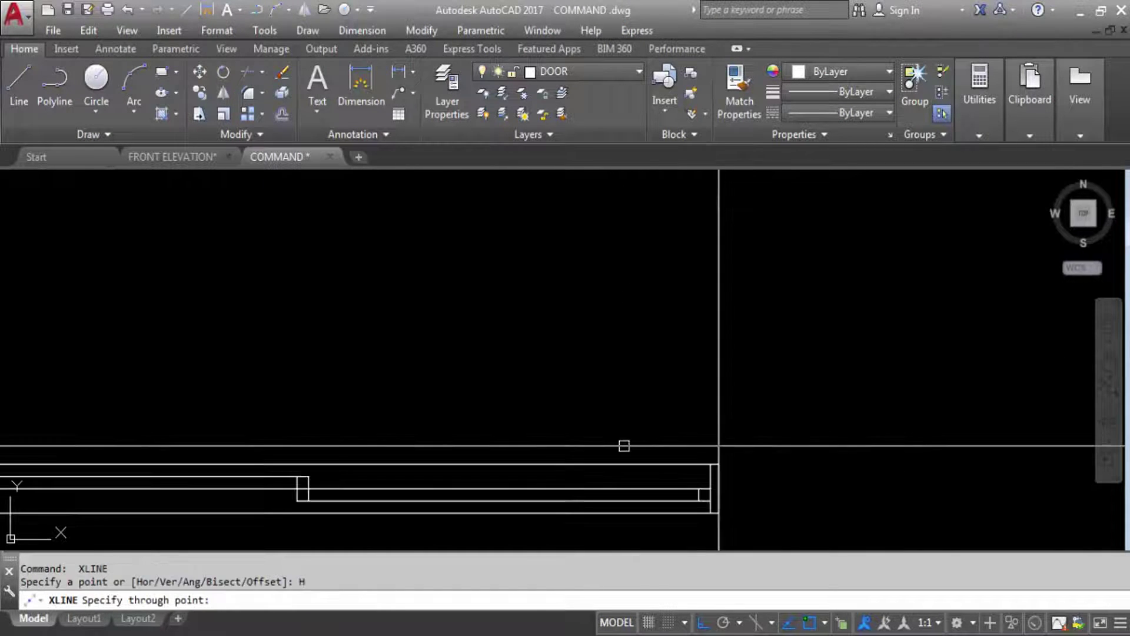
scroll(831, 388, "up", 5)
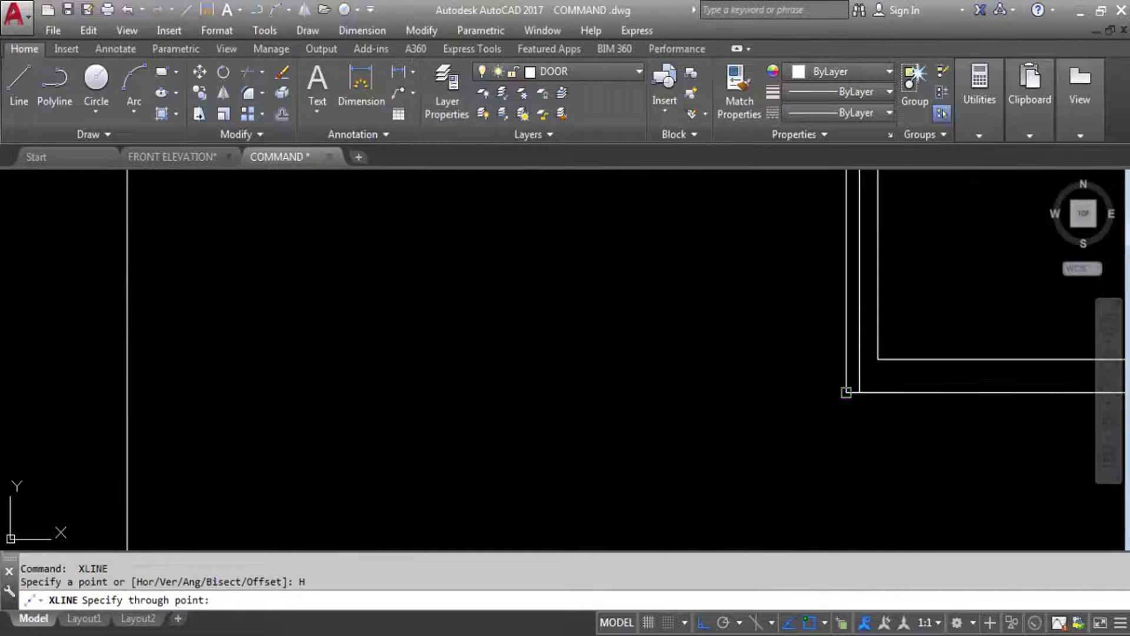
left_click(842, 387)
scroll(626, 419, "down", 8)
key("Escape")
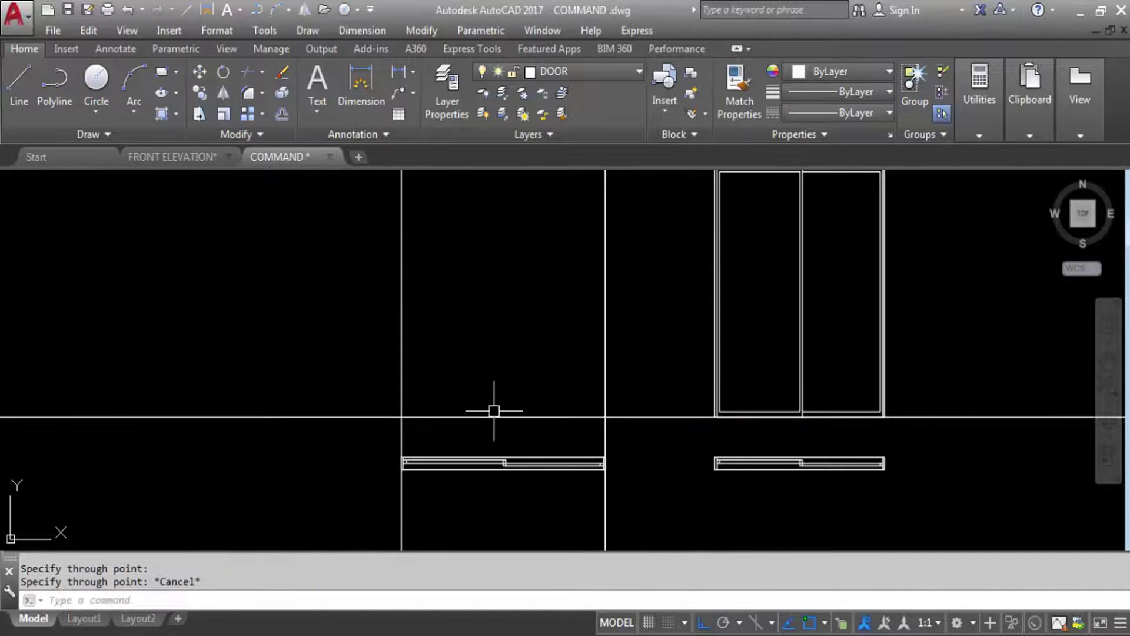
type("o")
key("Return")
key("Return")
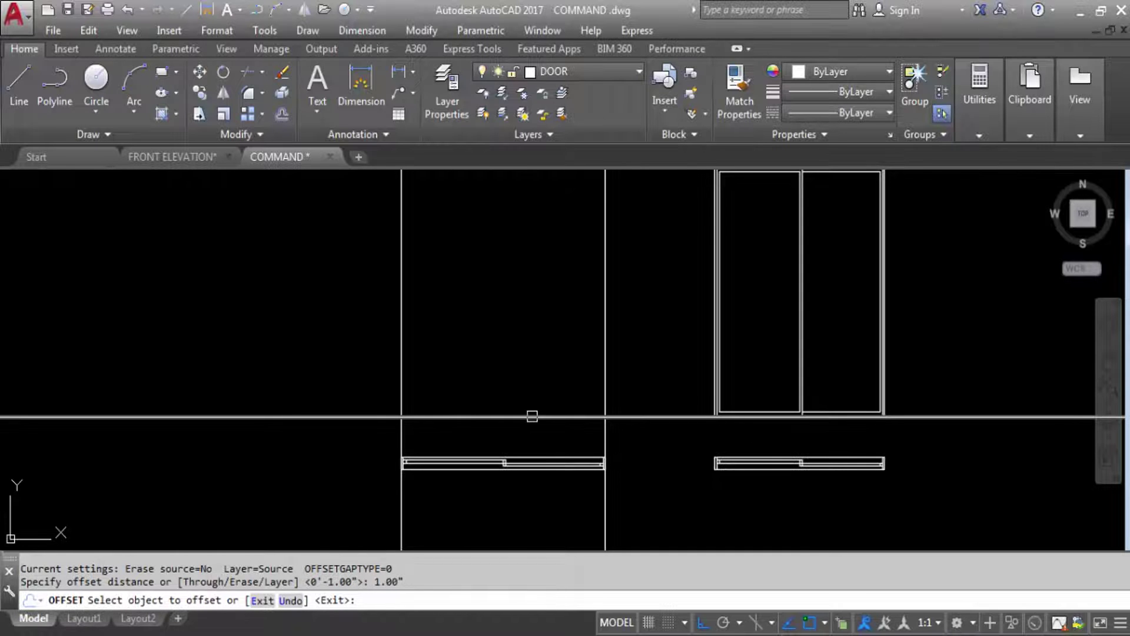
key("Escape")
Offset the horizontal construction line upward by 7' to mark the top of the 6' door elevation.
type("o")
key("Return")
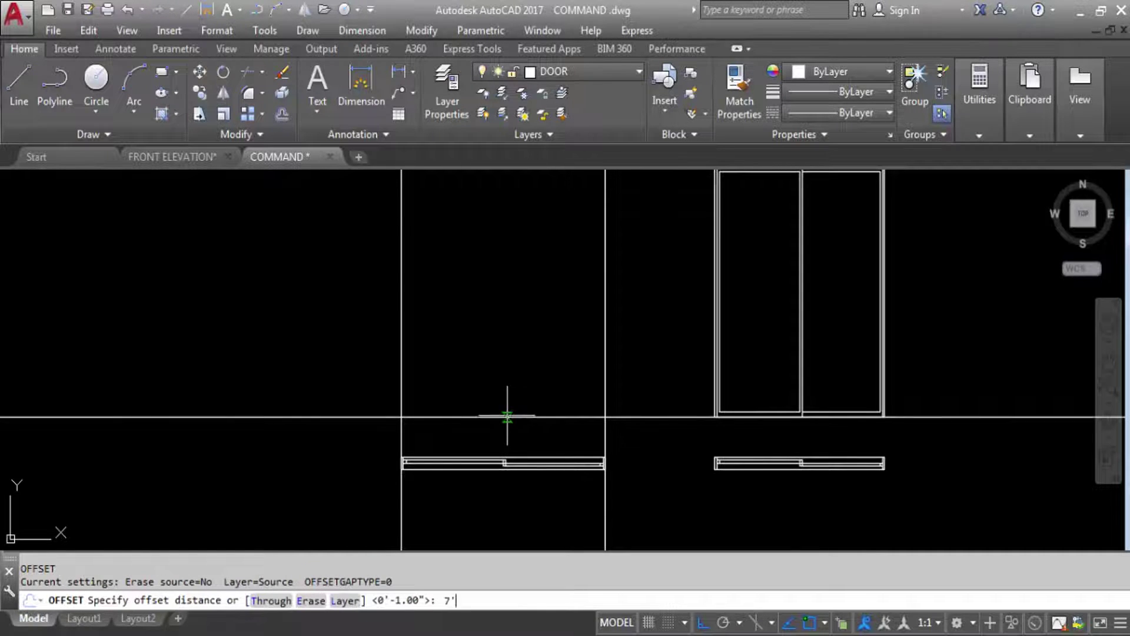
type("7'")
key("Return")
left_click(505, 416)
left_click(510, 293)
scroll(564, 470, "down", 4)
key("Escape")
Draw a 6' by 7' rectangle from the upper-left intersection of the construction lines above the 6' door plan.
type("REC")
key("Return")
scroll(540, 421, "up", 2)
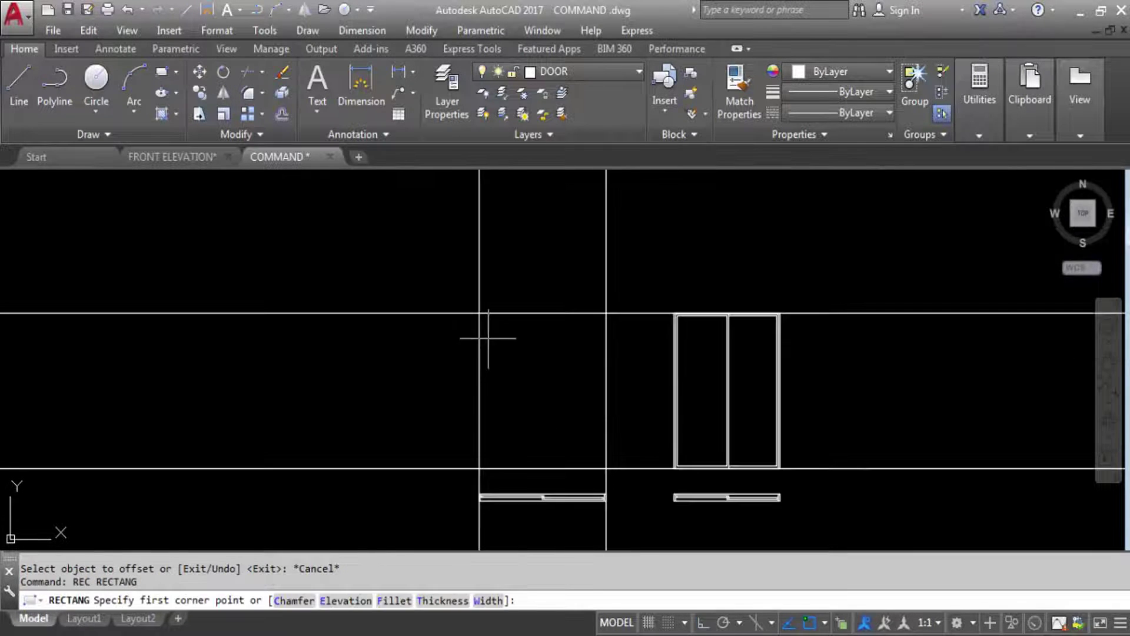
left_click(480, 313)
right_click(580, 419)
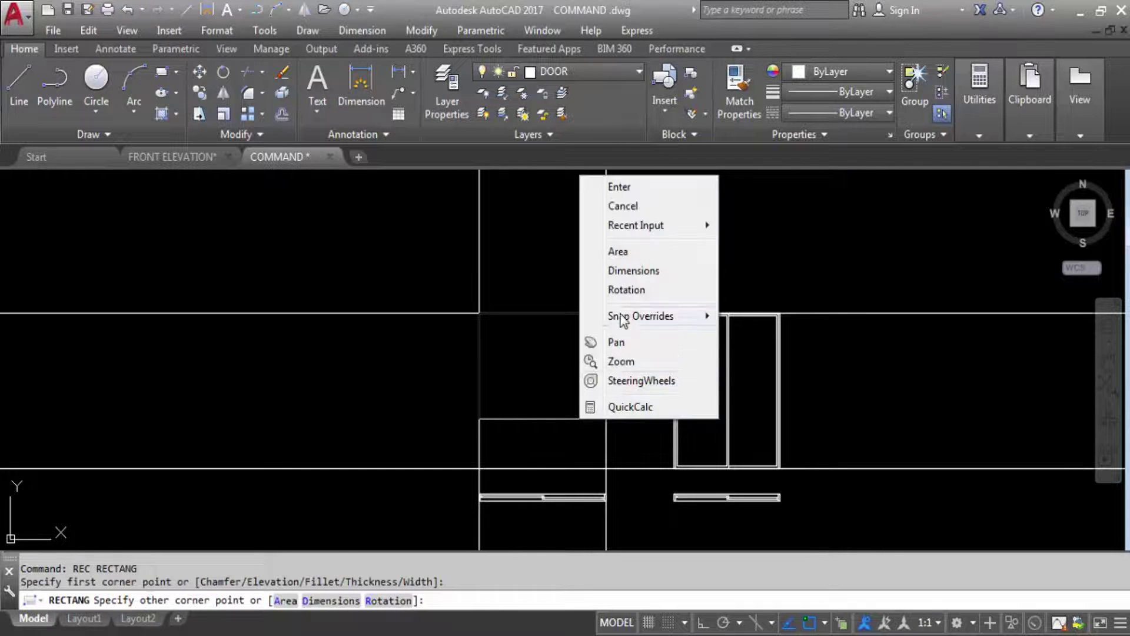
left_click(623, 274)
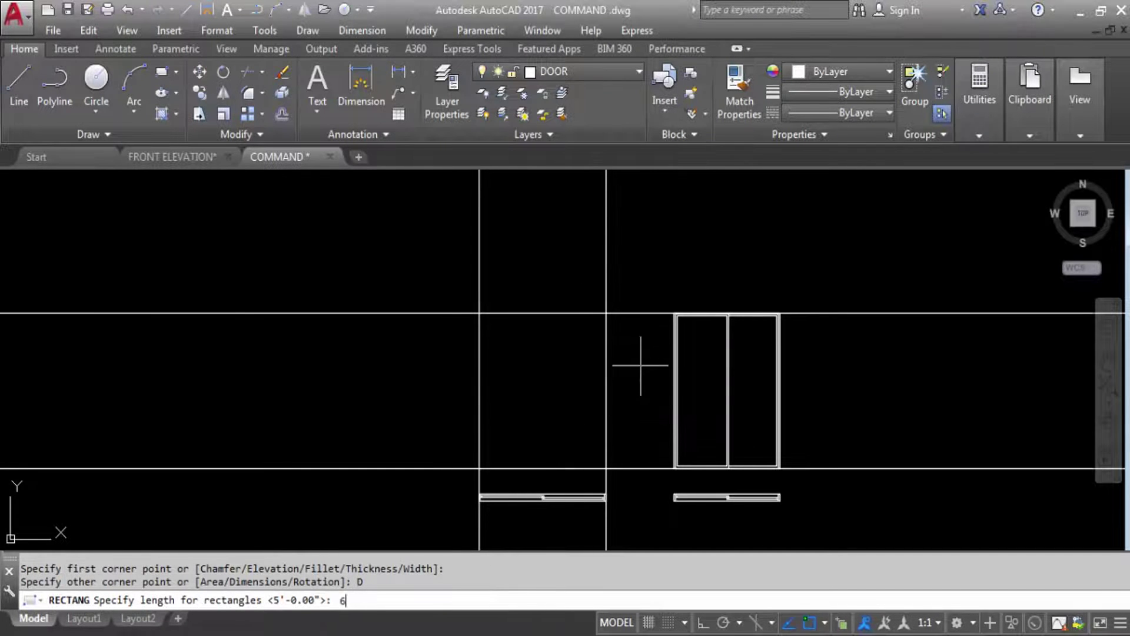
type("6'")
key("Return")
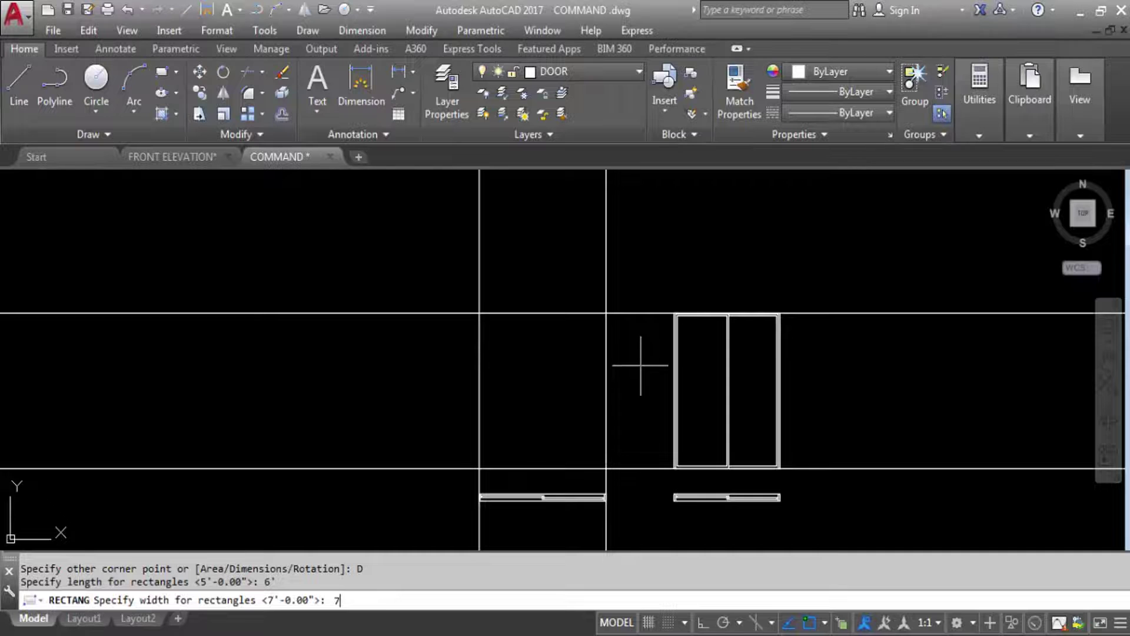
type("7'")
key("Return")
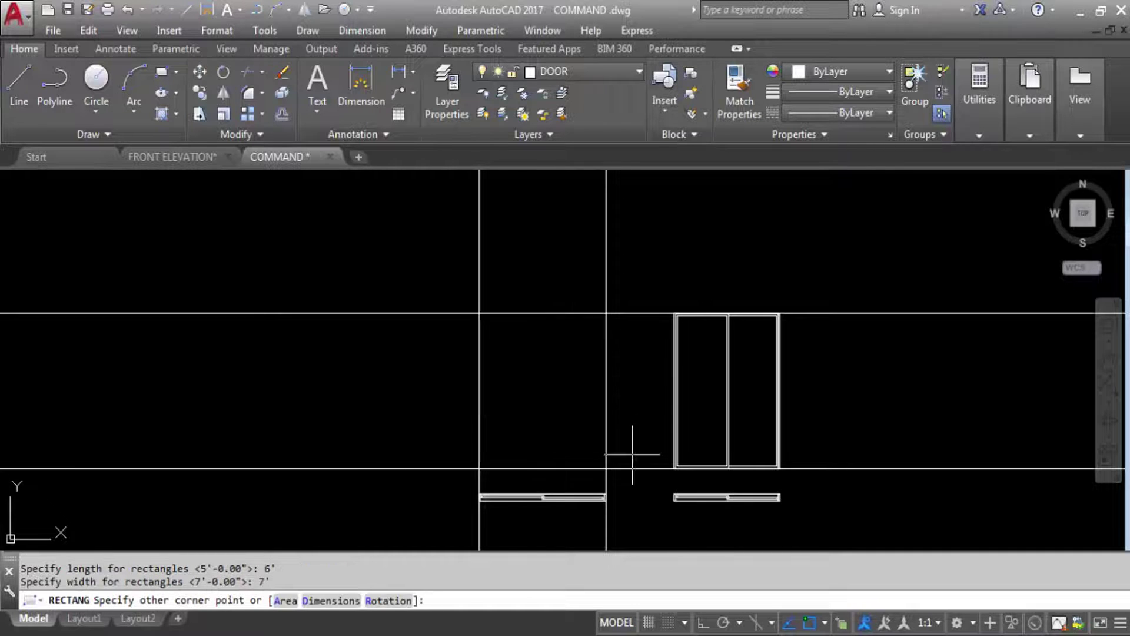
left_click(634, 496)
key("Escape")
Delete the two horizontal and two vertical construction lines around the new 6' by 7' rectangle.
left_click(638, 468)
left_click(656, 320)
left_click(641, 247)
left_click(435, 206)
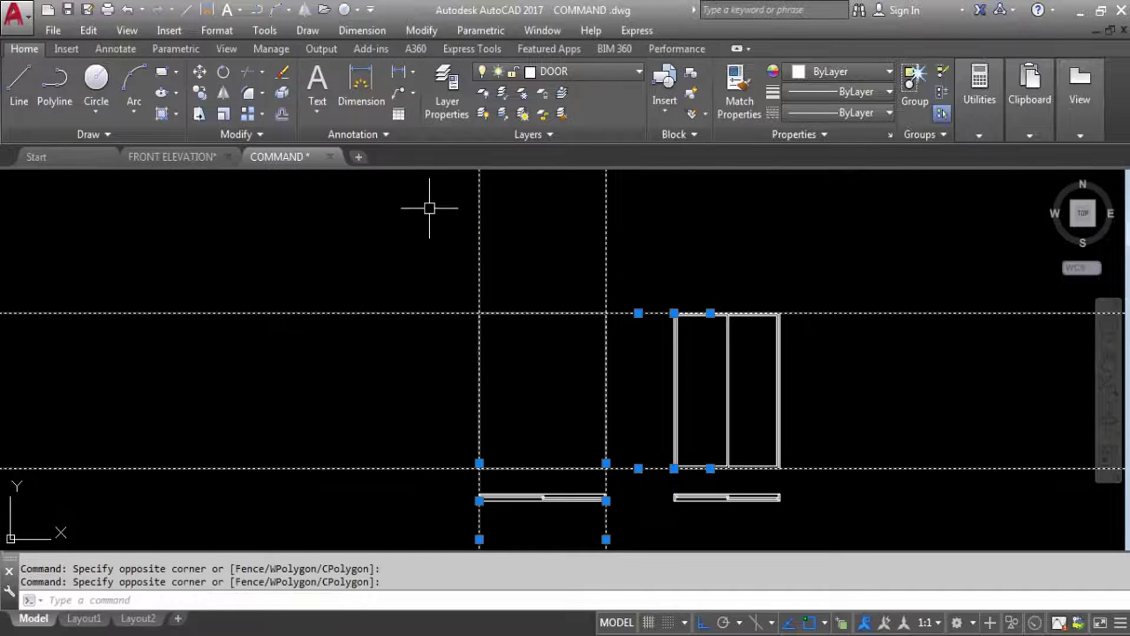
key("Delete")
scroll(556, 522, "up", 2)
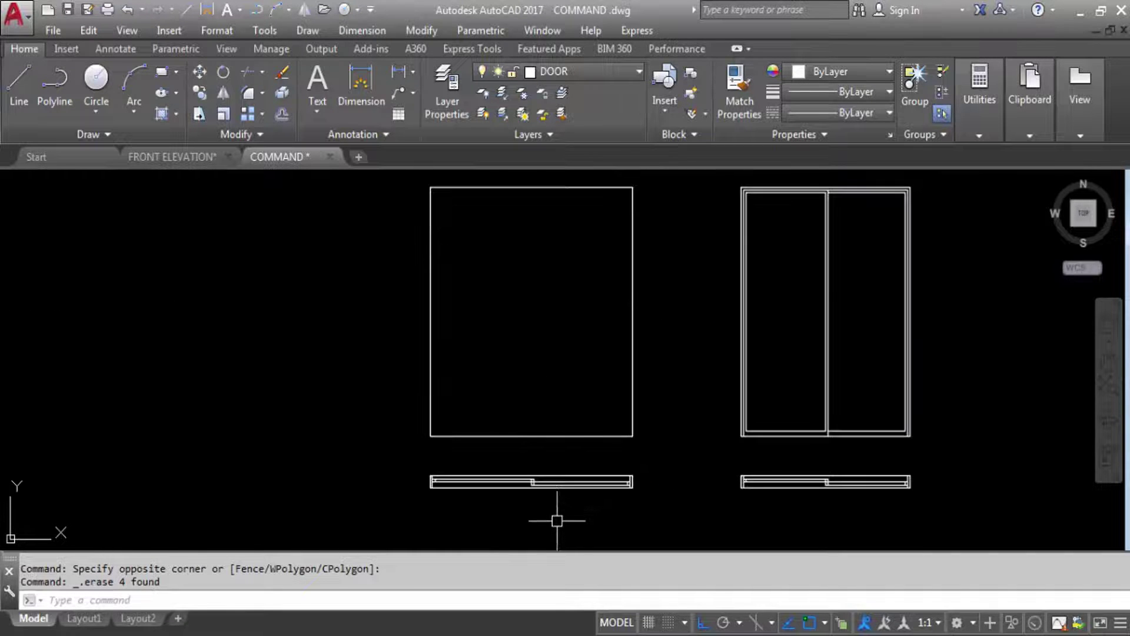
Draw vertical construction lines through the inner face of the 6' plan's left jamb and the inner edge of the adjoining panel stile.
key("Return")
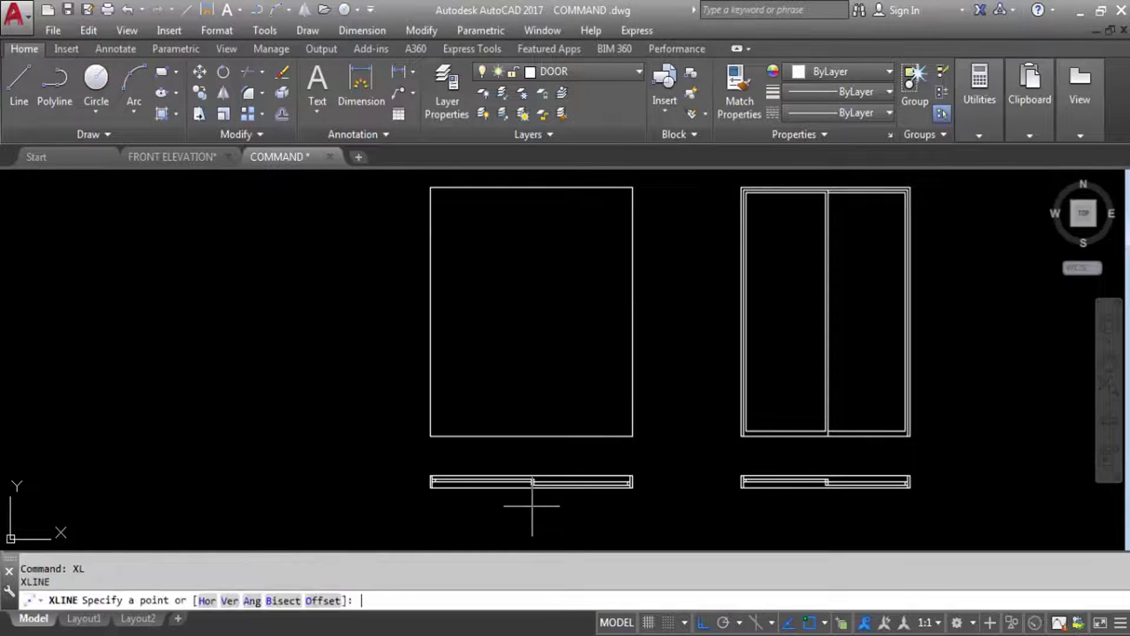
type("V")
key("Return")
scroll(441, 504, "up", 4)
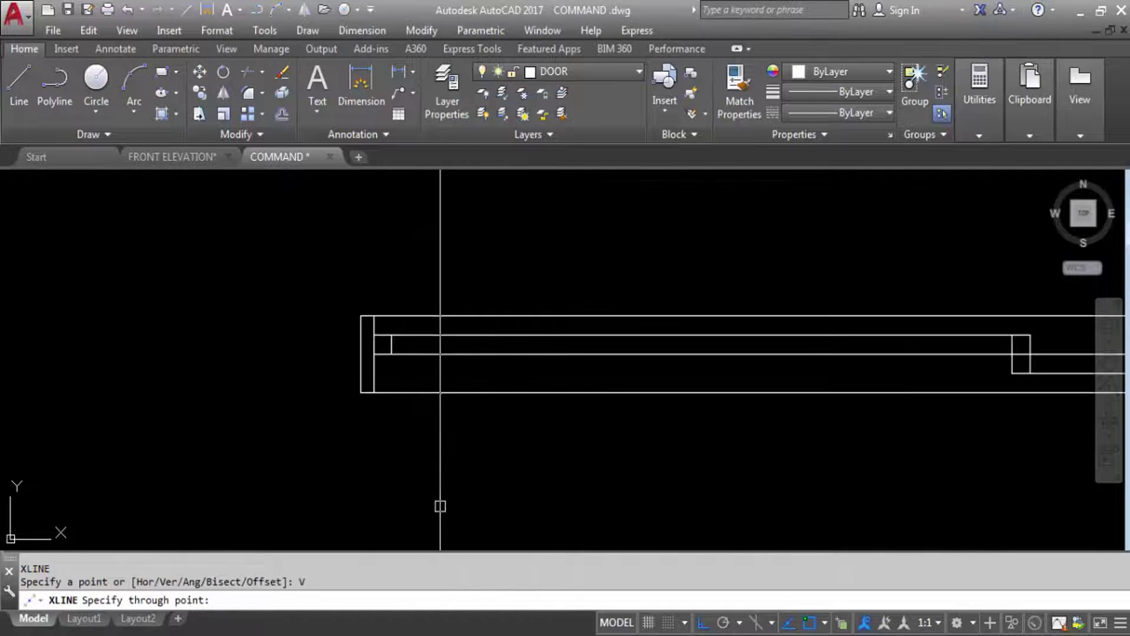
left_click(371, 410)
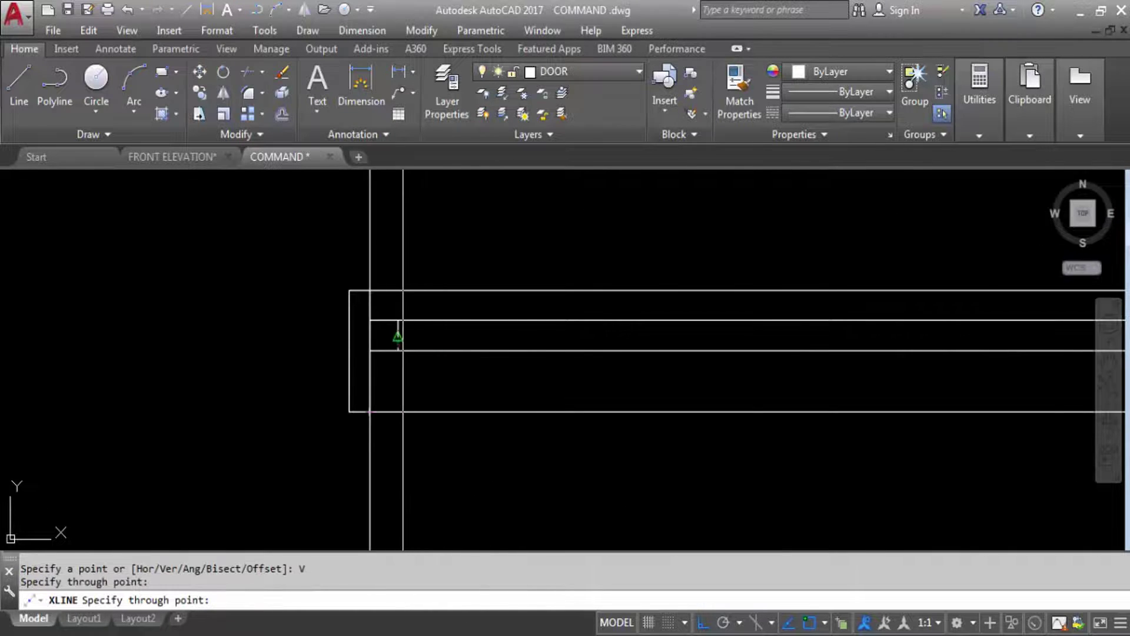
left_click(398, 350)
scroll(439, 403, "down", 6)
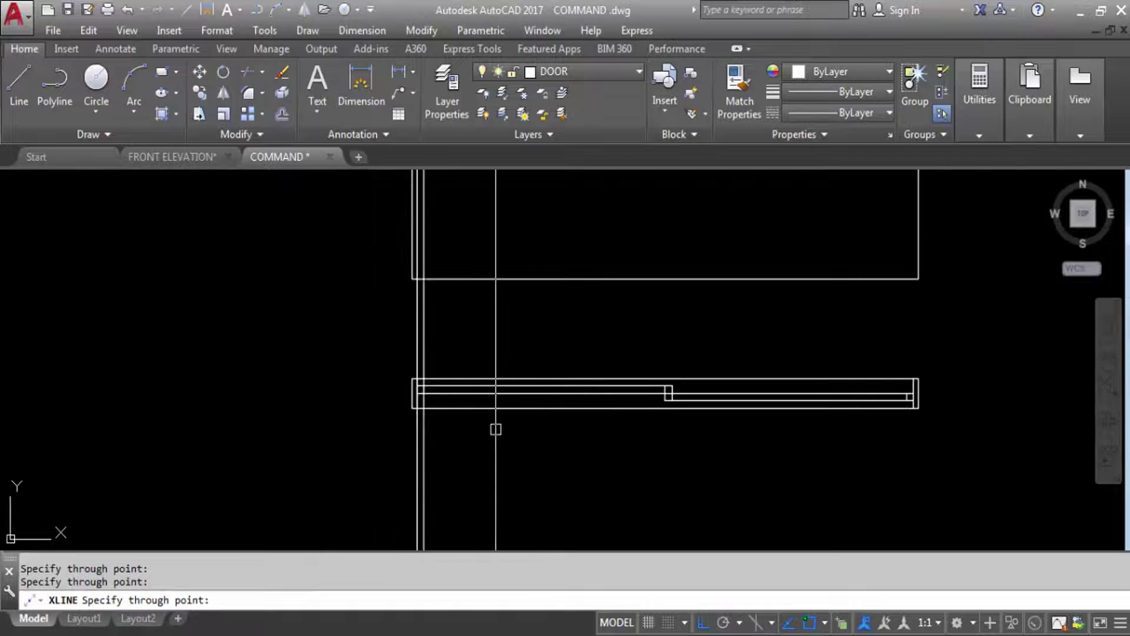
scroll(552, 472, "down", 4)
scroll(497, 315, "up", 6)
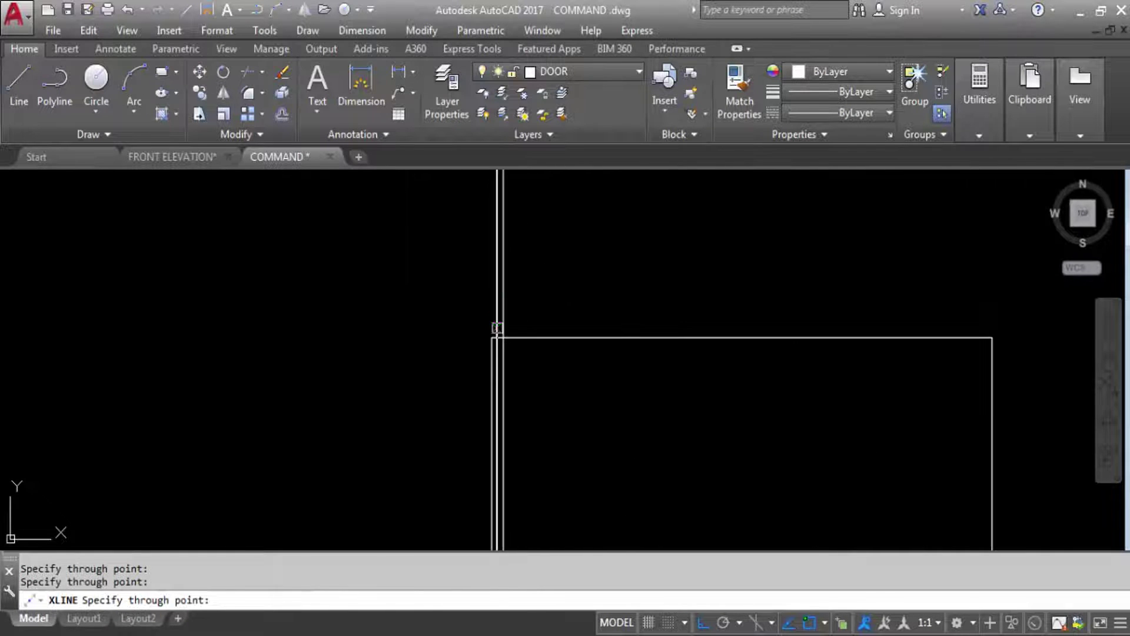
key("Escape")
Offset the outer rectangle inward by the distance picked from its upper-left corner to the first construction line.
type("o")
key("Return")
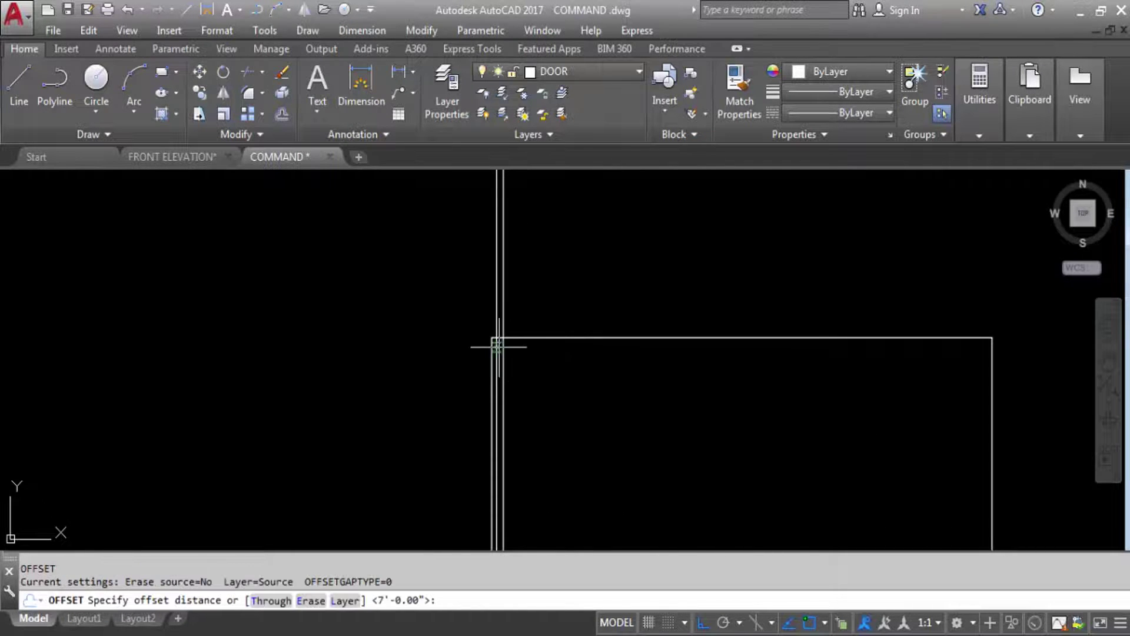
scroll(497, 346, "up", 3)
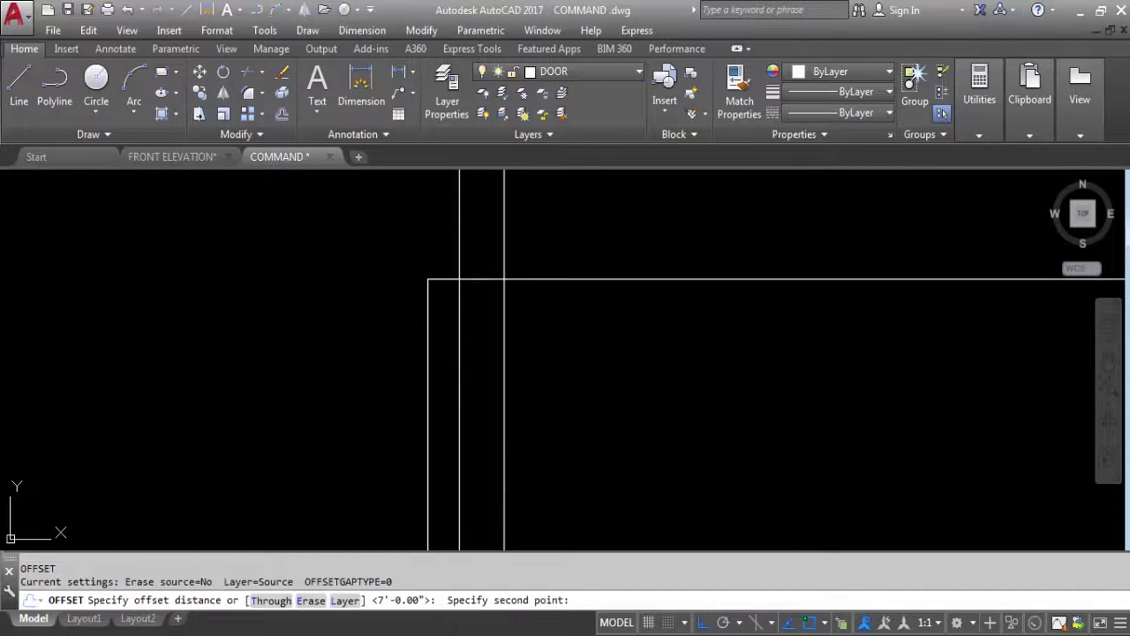
left_click(459, 278)
left_click(480, 278)
left_click(635, 371)
Offset the new inner rectangle inward again by the distance picked between the two vertical construction lines.
key("Return")
key("Return")
left_click(459, 311)
left_click(505, 313)
left_click(518, 313)
left_click(524, 330)
scroll(595, 361, "down", 5)
key("Escape")
Delete the two vertical construction lines at the left side of the 6' door elevation.
left_click(505, 252)
left_click(449, 247)
key("Delete")
scroll(539, 356, "up", 2)
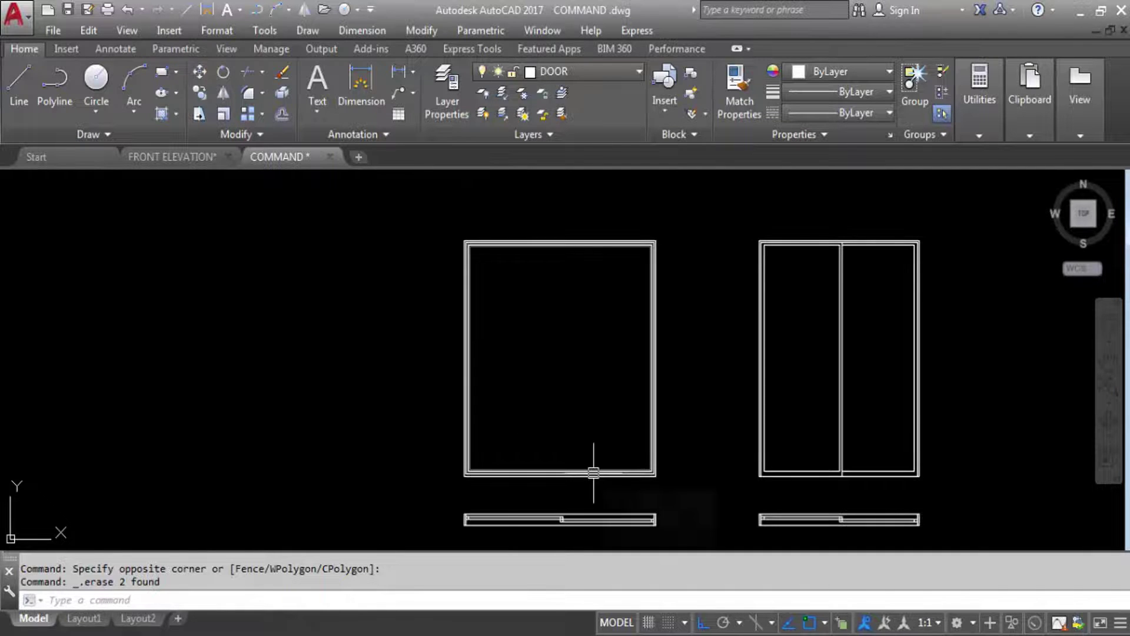
Draw vertical construction lines through both edges of the overlapping middle stiles in the 6' door plan.
type("XL")
key("Return")
type("V")
key("Return")
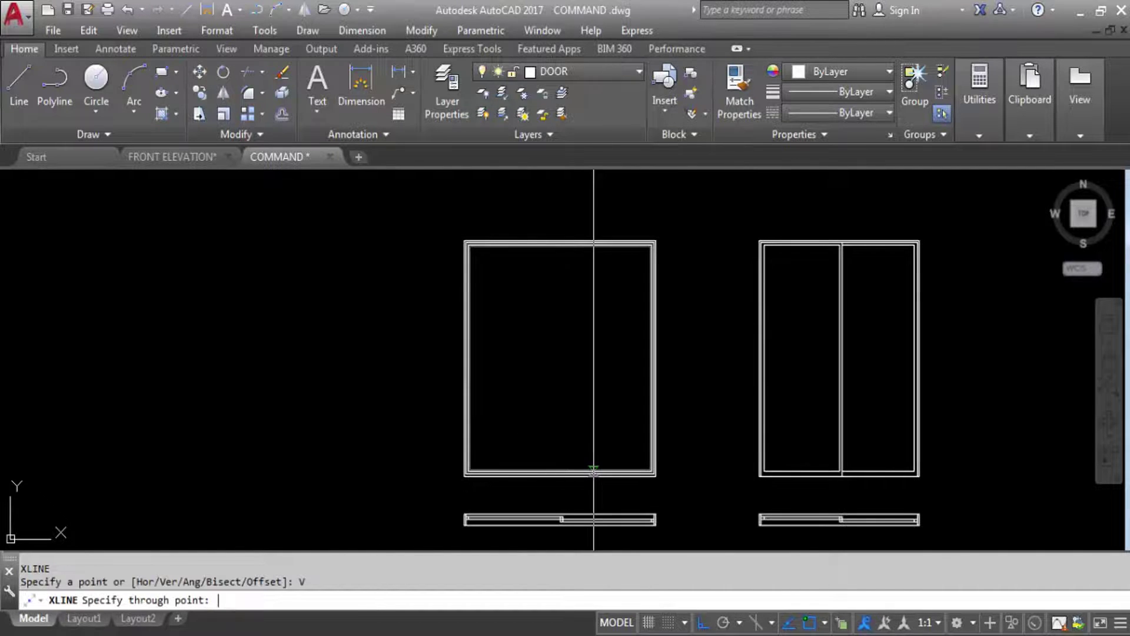
scroll(542, 262, "down", 2)
scroll(553, 386, "up", 8)
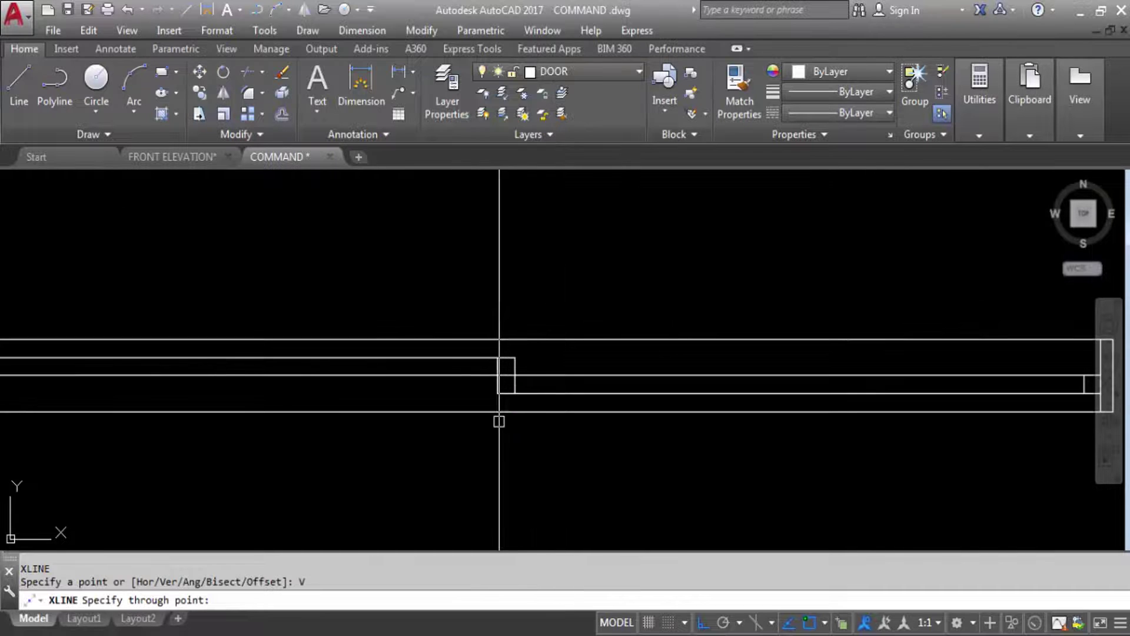
left_click(498, 393)
left_click(515, 393)
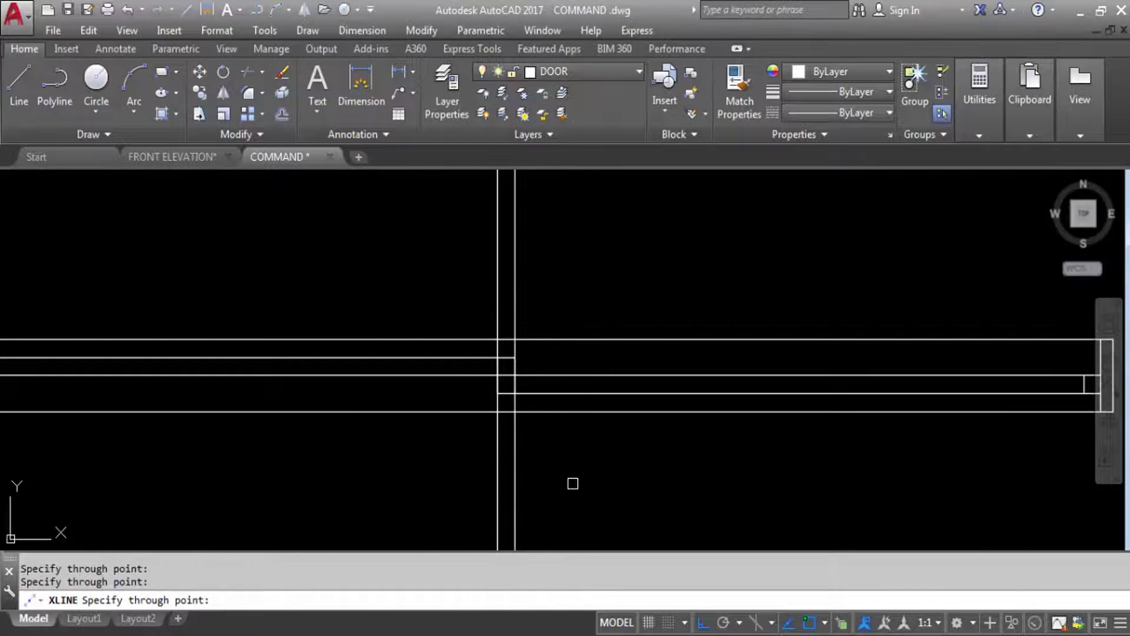
scroll(566, 487, "down", 6)
key("Escape")
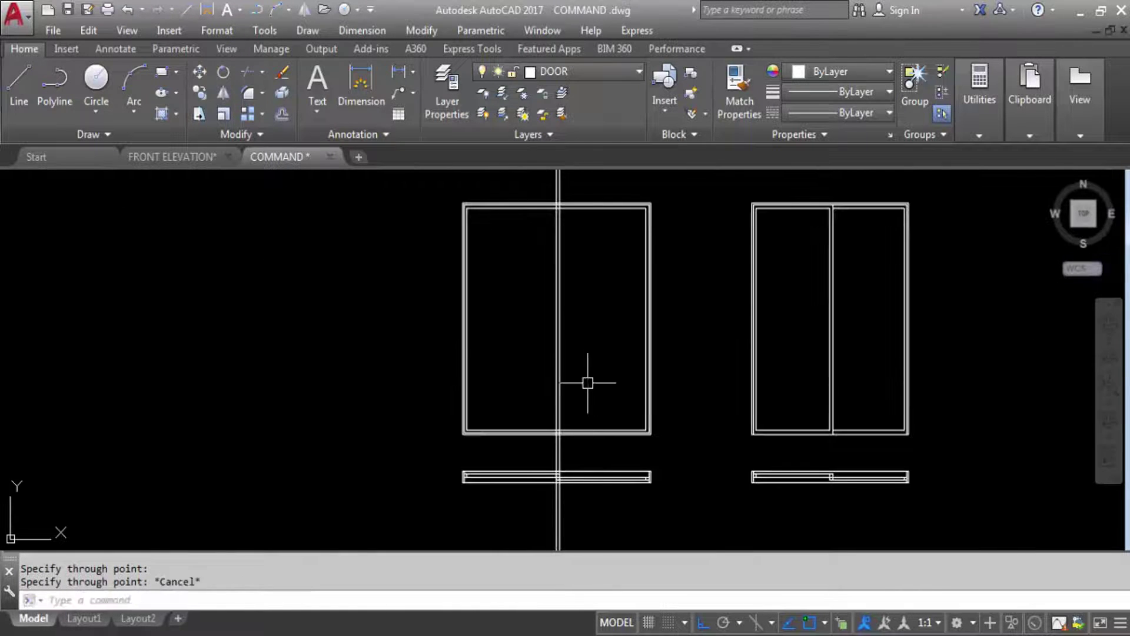
Trim the two central construction lines below the bottom edge of the innermost frame, using that frame as the cutting edge.
scroll(520, 444, "up", 4)
type("T")
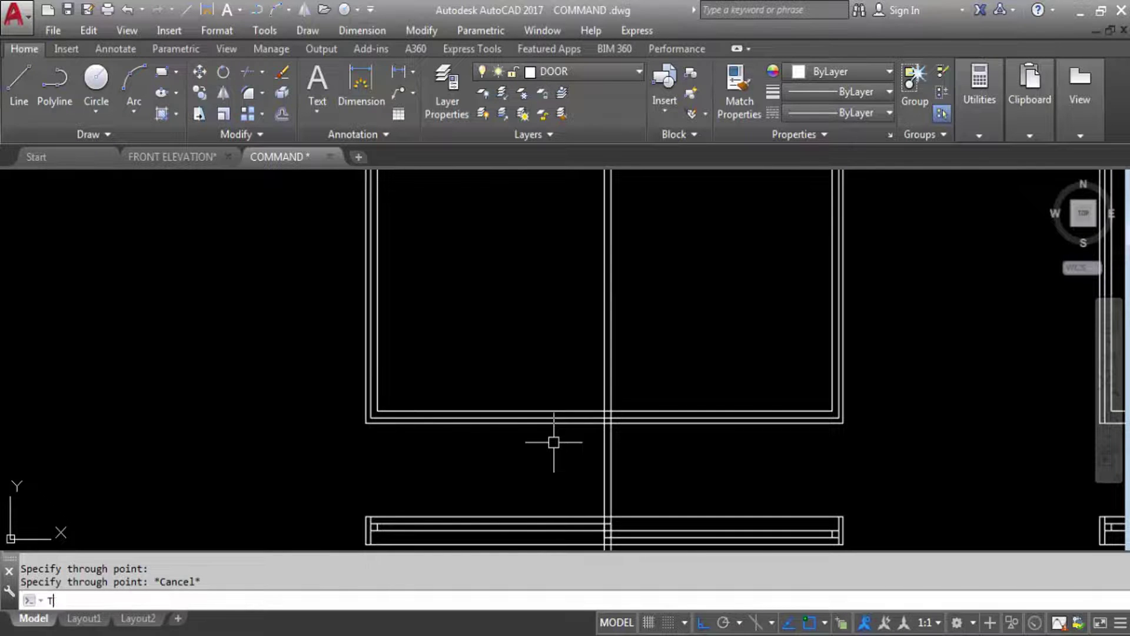
type("R")
key("Return")
scroll(578, 451, "down", 4)
scroll(595, 439, "up", 7)
left_click(595, 412)
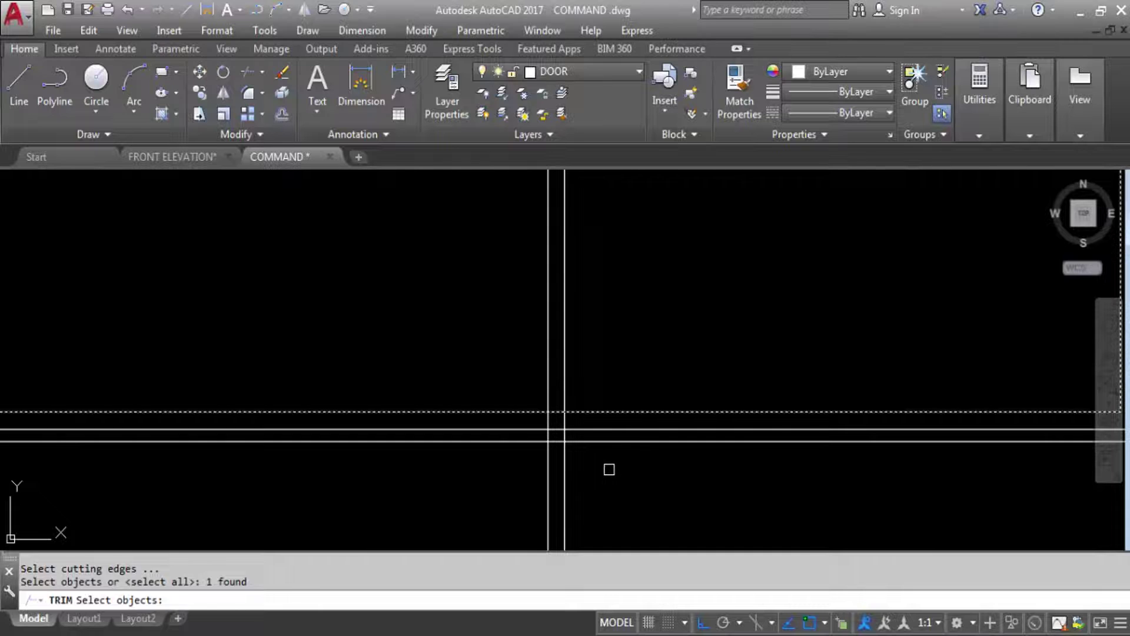
key("Return")
scroll(609, 470, "down", 3)
scroll(587, 458, "up", 2)
left_click(587, 459)
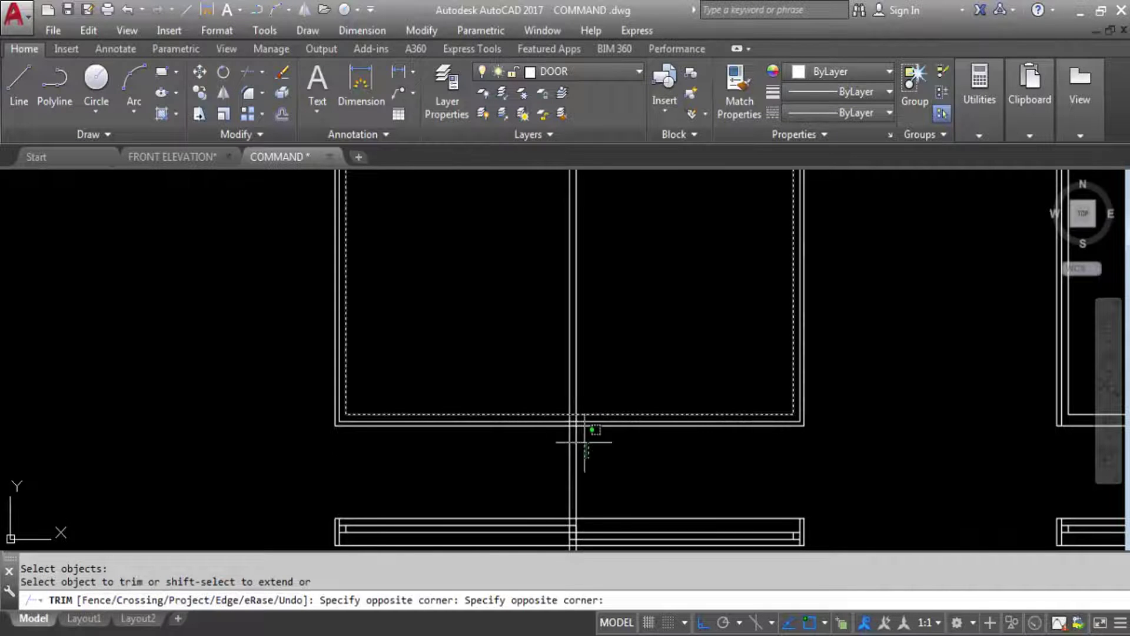
left_click(550, 444)
Trim the two central construction lines above the top edge of the innermost frame.
scroll(591, 544, "down", 2)
scroll(605, 390, "down", 2)
scroll(603, 265, "down", 2)
scroll(594, 271, "up", 4)
left_click(612, 275)
left_click(566, 312)
key("Escape")
scroll(547, 316, "down", 2)
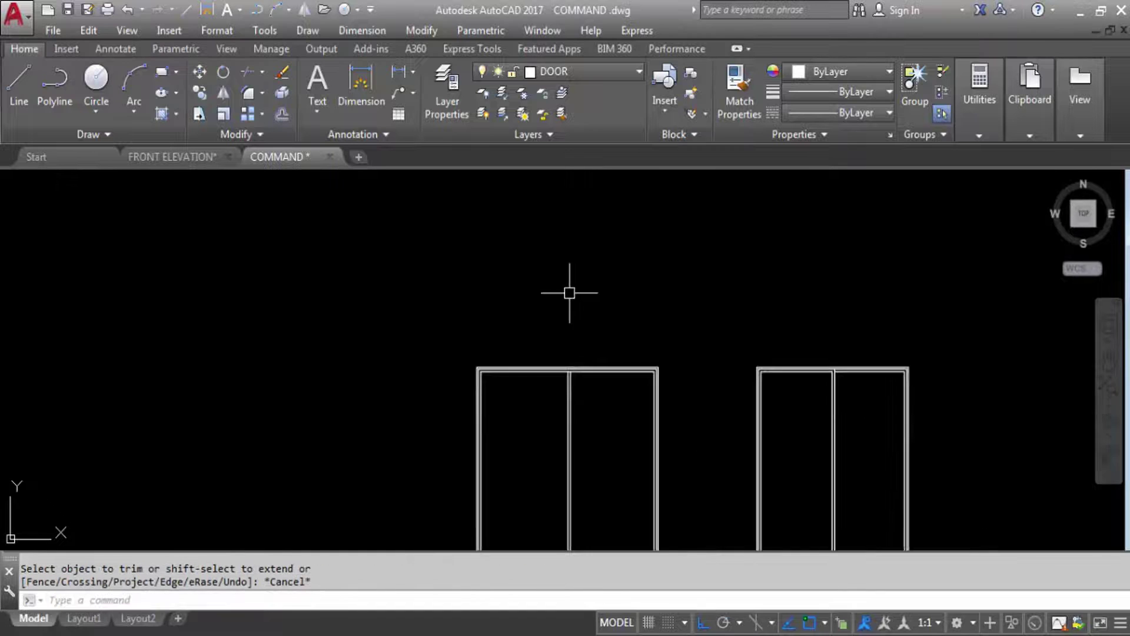
Trim away the middle frame's bottom edge and the innermost frame's bottom segment between the two centre lines.
scroll(518, 412, "up", 3)
scroll(534, 466, "up", 2)
type("tr")
key("Return")
scroll(599, 453, "up", 4)
key("Return")
scroll(588, 444, "down", 2)
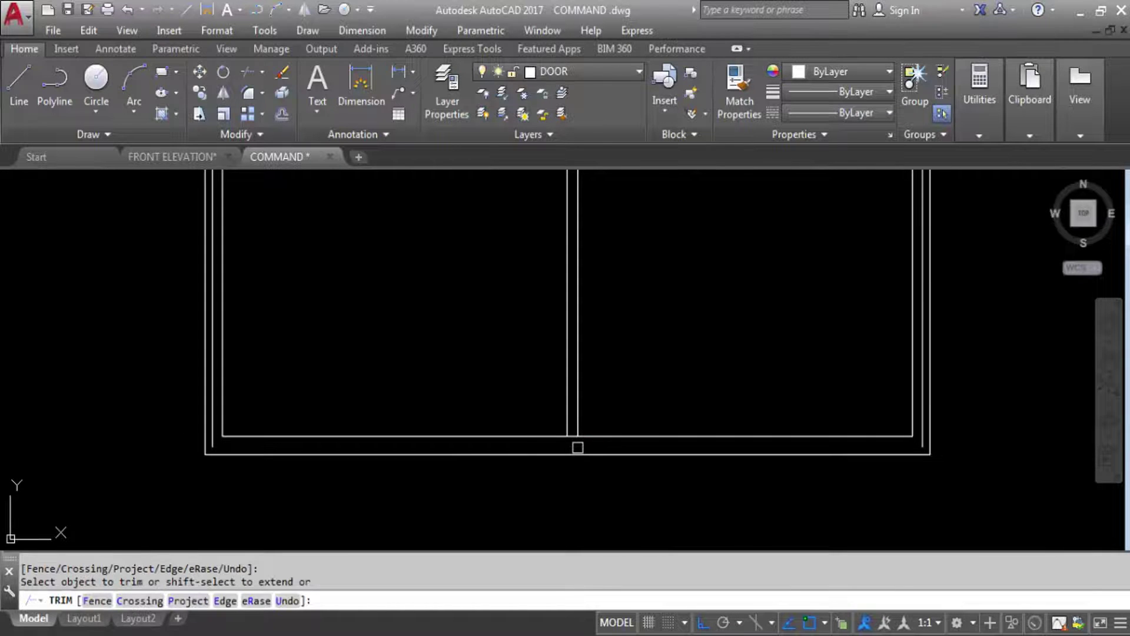
scroll(577, 441, "up", 2)
left_click(565, 429)
scroll(575, 542, "down", 5)
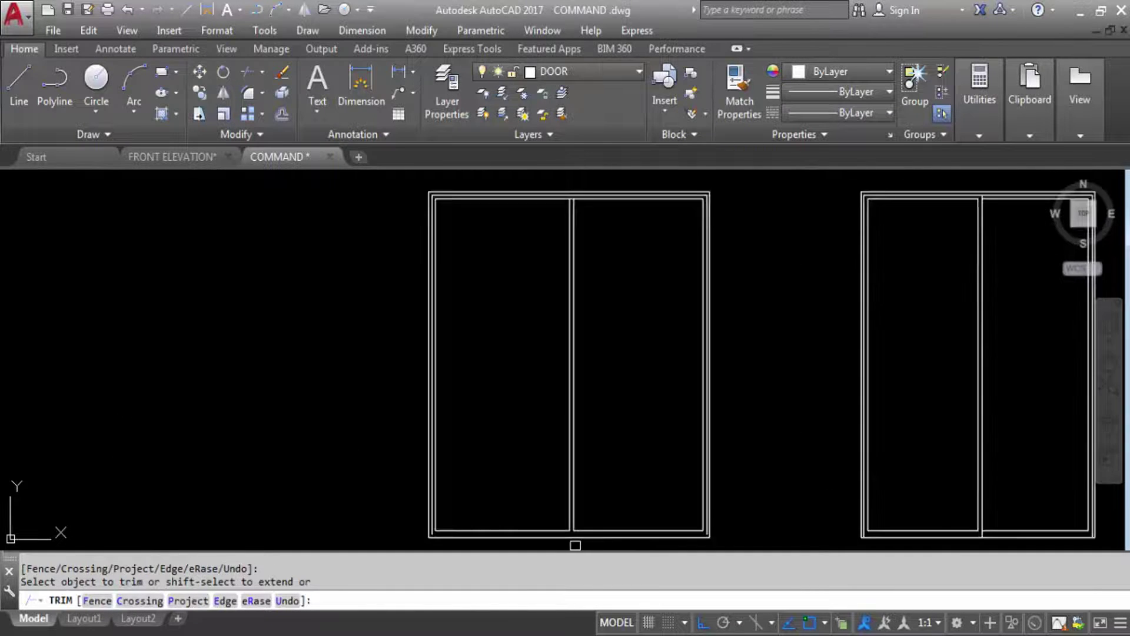
Trim the innermost frame's top segment between the two centre lines.
scroll(586, 322, "up", 5)
left_click(518, 303)
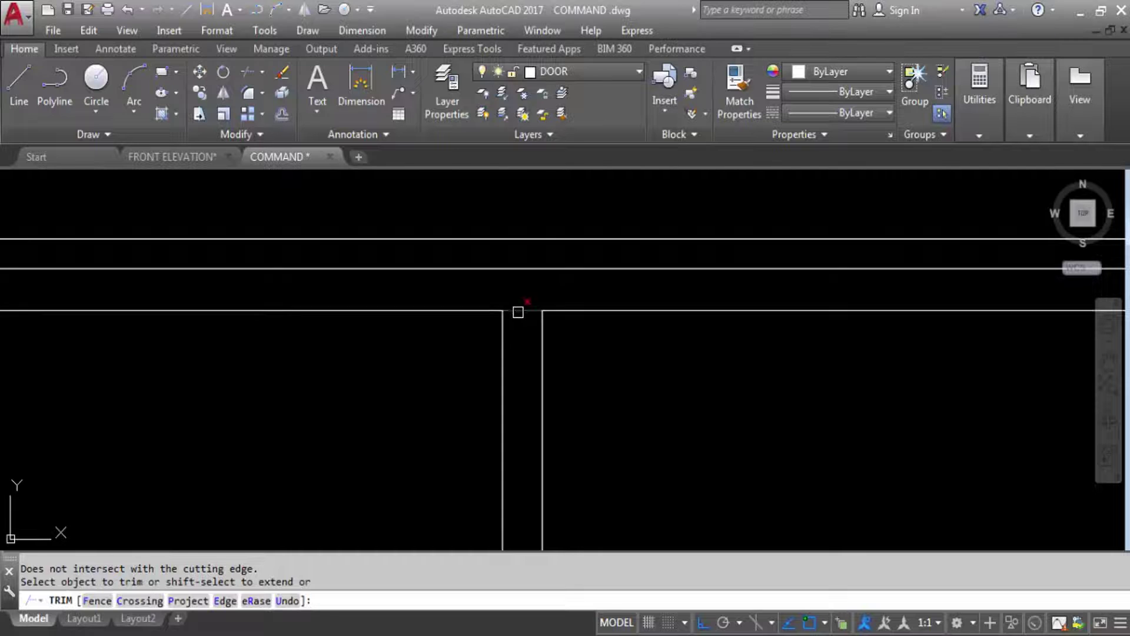
scroll(589, 317, "down", 4)
scroll(583, 412, "up", 4)
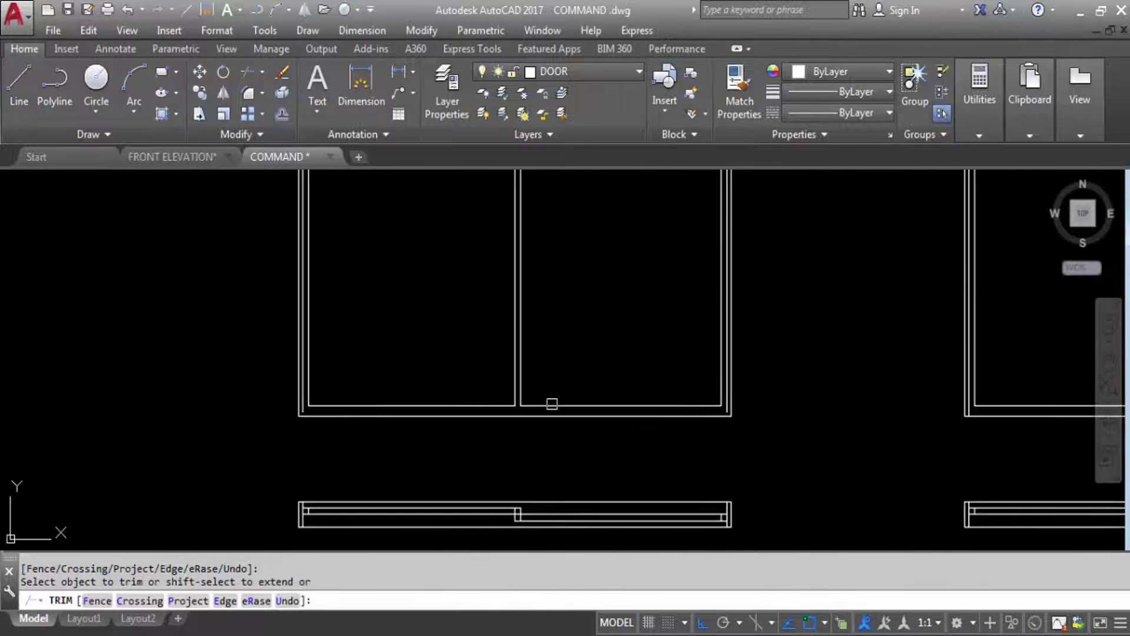
key("Escape")
Extend the right-hand centre line of the 6' door elevation down to the outer frame's bottom edge.
type("ex")
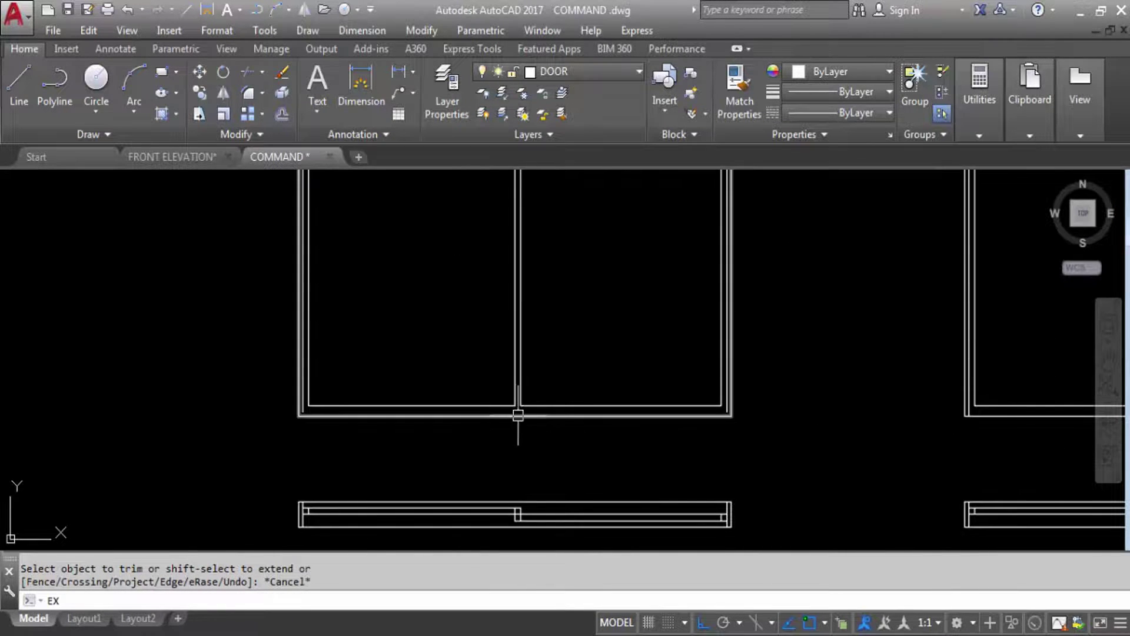
key("Return")
scroll(519, 425, "up", 3)
left_click(518, 423)
key("Return")
left_click(519, 380)
Extend the middle frame's right and left side lines down to the outer frame's bottom edge.
left_click(1046, 401)
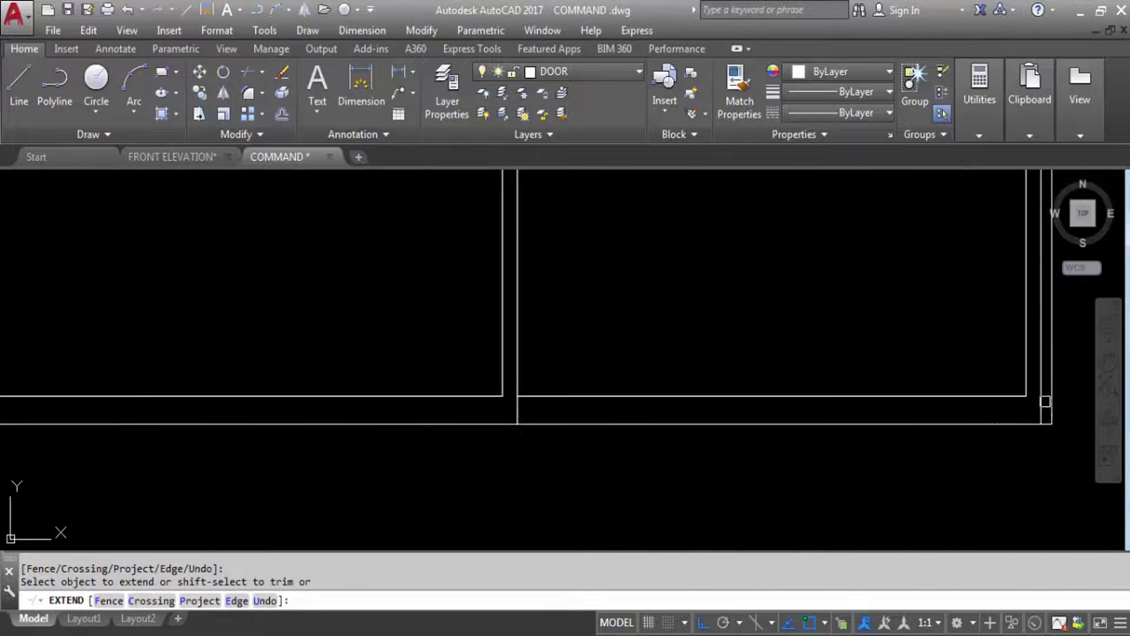
left_click(1045, 400)
scroll(865, 390, "down", 4)
scroll(532, 404, "up", 6)
left_click(519, 414)
scroll(479, 466, "down", 4)
left_click(575, 461)
scroll(895, 444, "down", 4)
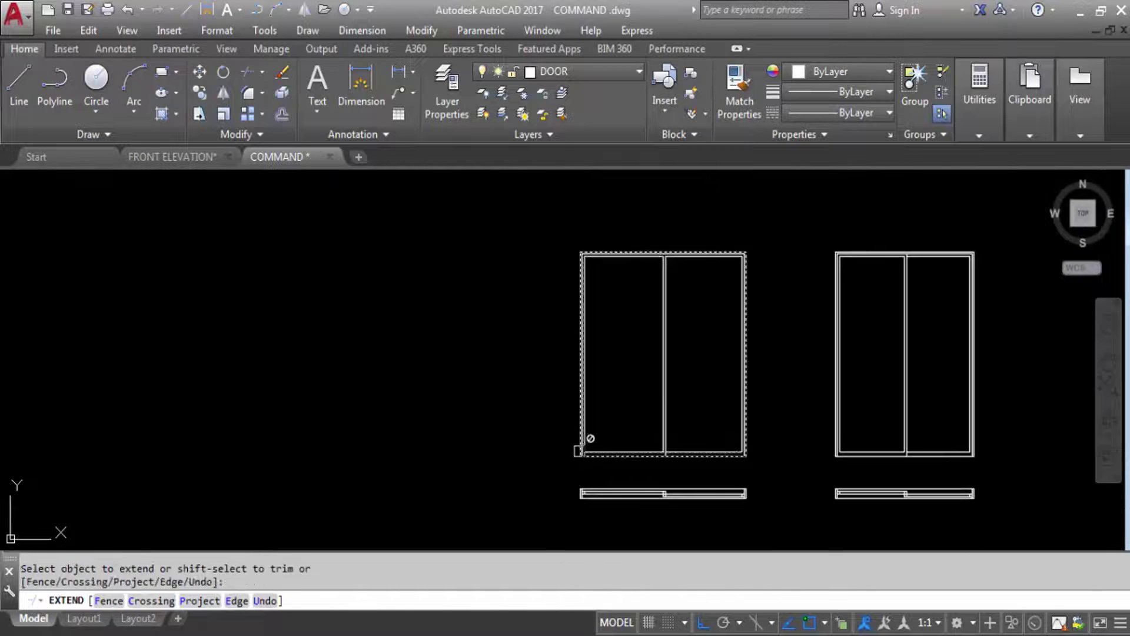
scroll(689, 253, "up", 6)
left_click(677, 252)
key("Escape")
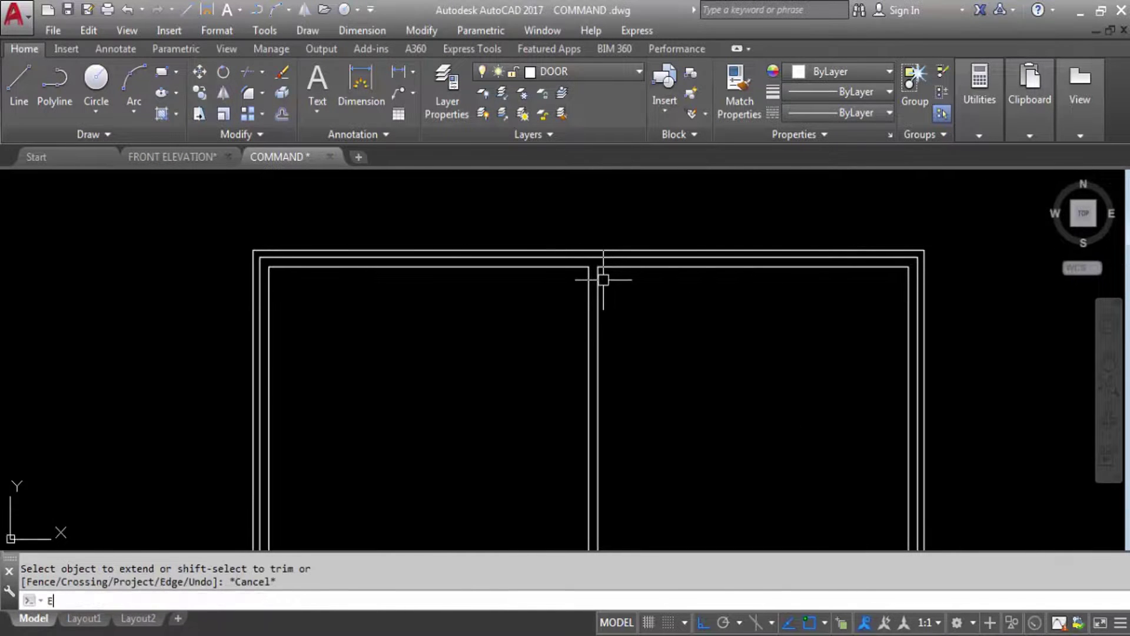
Extend the right-hand centre line of the 6' door elevation up to the middle frame's top edge.
type("E")
key("Return")
left_click(603, 257)
key("Return")
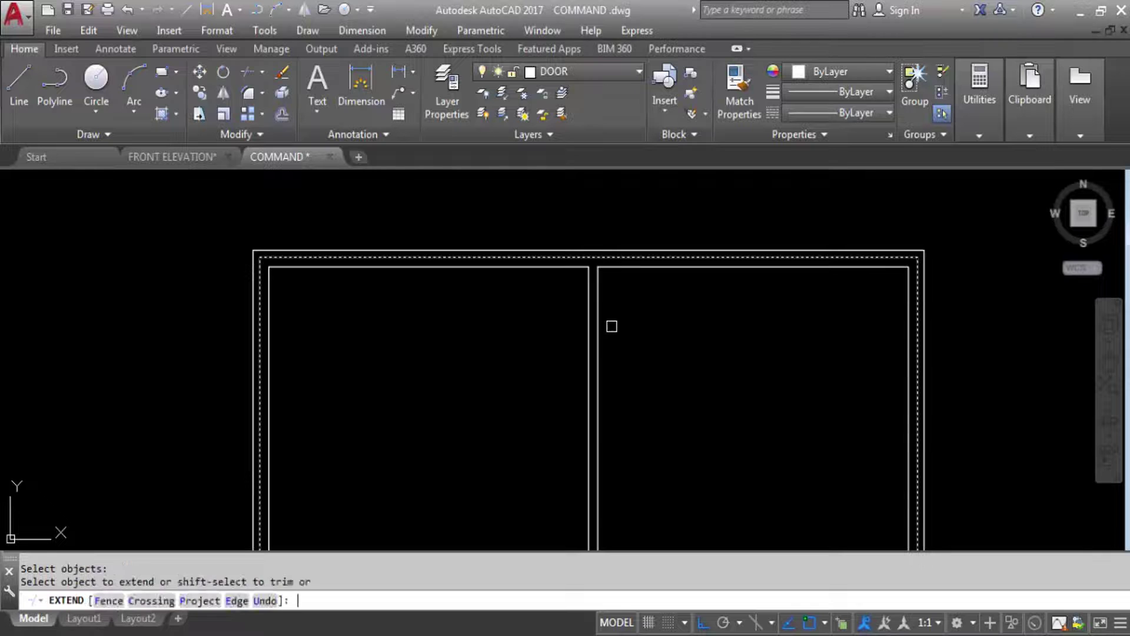
left_click(598, 298)
scroll(545, 232, "down", 5)
key("Escape")
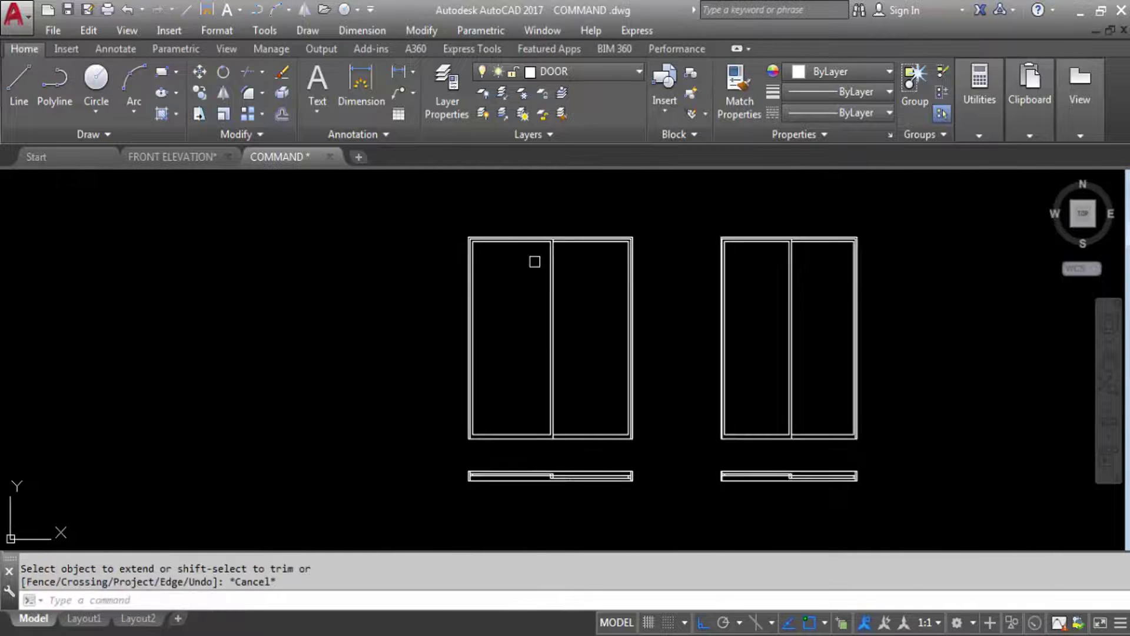
Draw a short slanted line freehand in the left panel of the 5' door elevation with Ortho off.
scroll(570, 397, "up", 4)
scroll(479, 429, "down", 2)
mouse_move(578, 322)
middle_mouse_down()
mouse_move(548, 375)
mouse_move(532, 365)
middle_mouse_up()
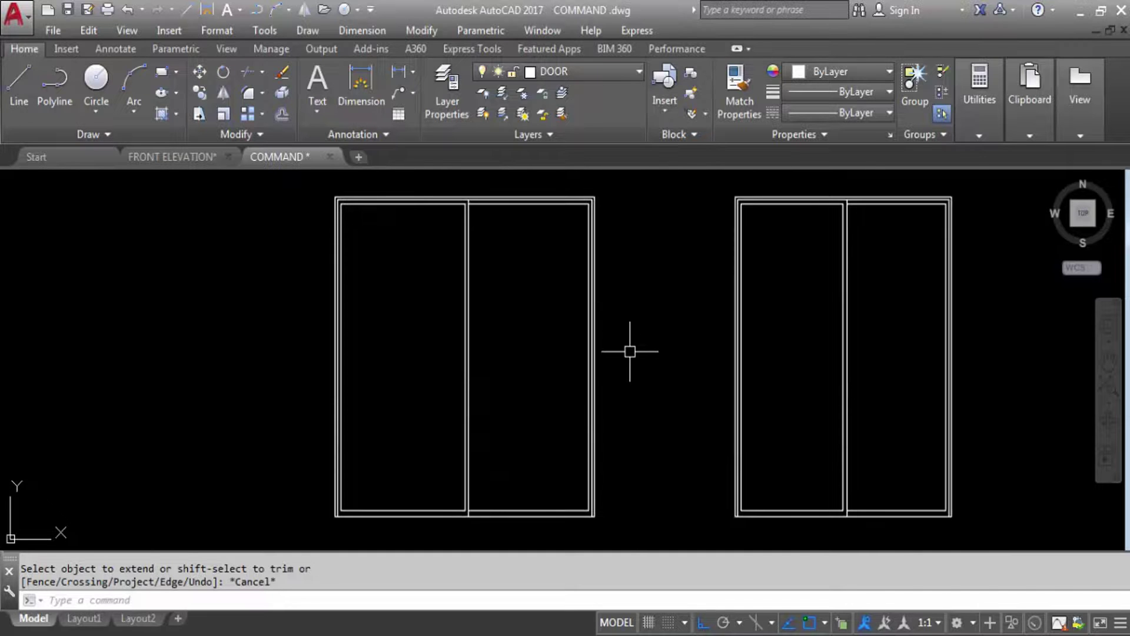
scroll(469, 383, "down", 2)
type("L")
key("Return")
scroll(675, 356, "up", 4)
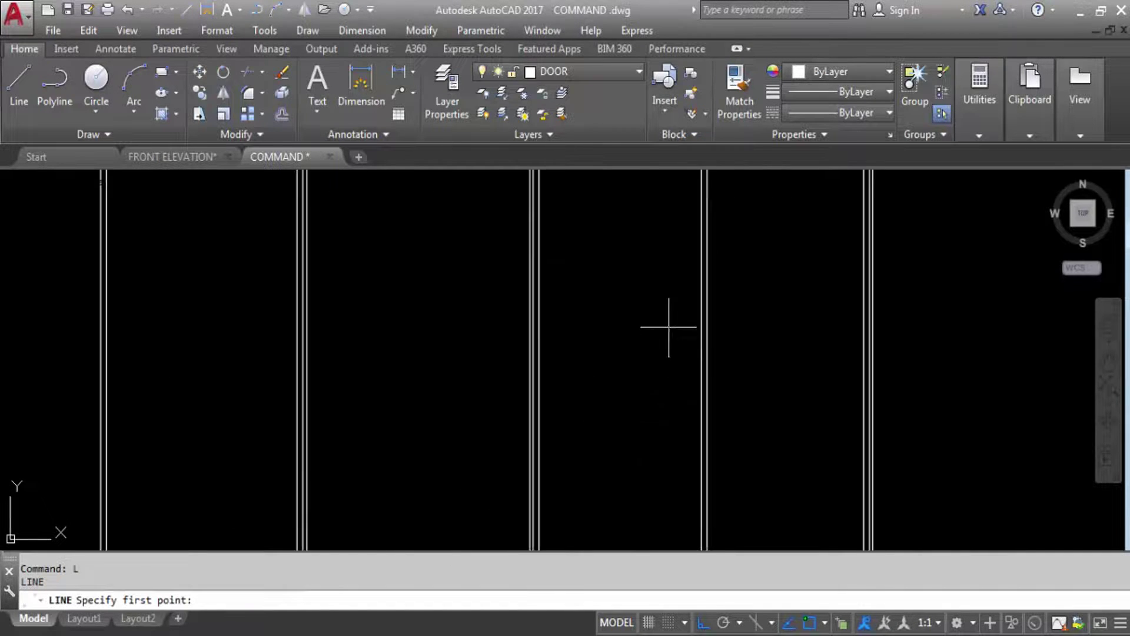
left_click(669, 327)
key("F8")
scroll(633, 386, "down", 2)
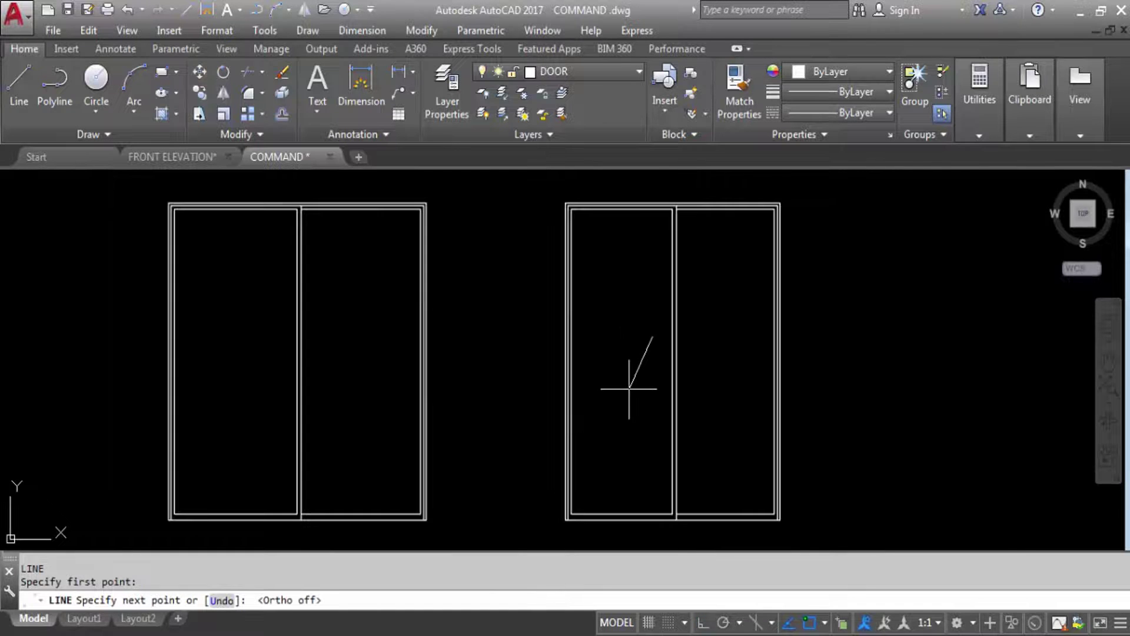
left_click(627, 380)
key("Escape")
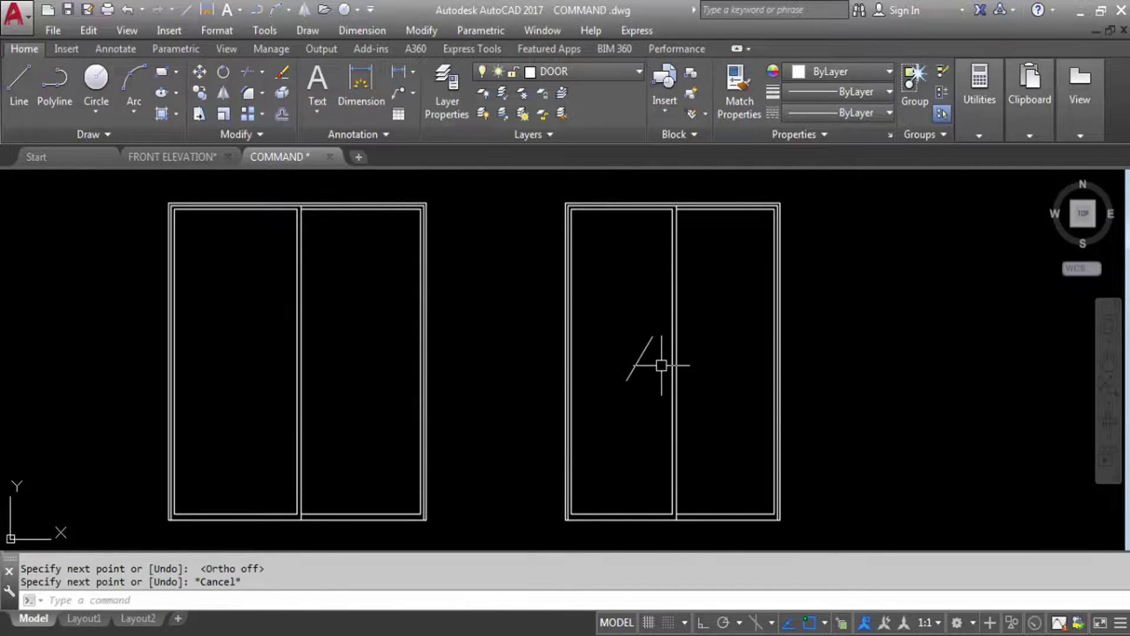
Offset the slanted line about 2.65" to both sides.
type("o")
key("Return")
scroll(638, 360, "up", 3)
left_click(621, 359)
left_click(611, 347)
left_click(629, 365)
left_click(618, 361)
left_click(630, 365)
left_click(682, 415)
key("Escape")
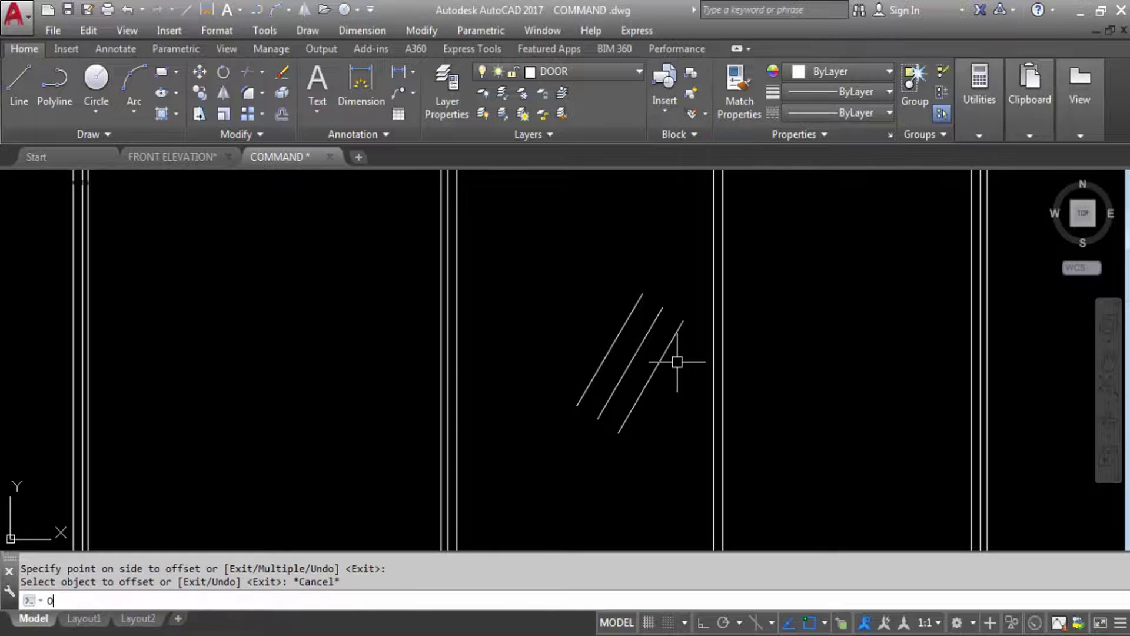
type("o")
key("Return")
left_click(655, 306)
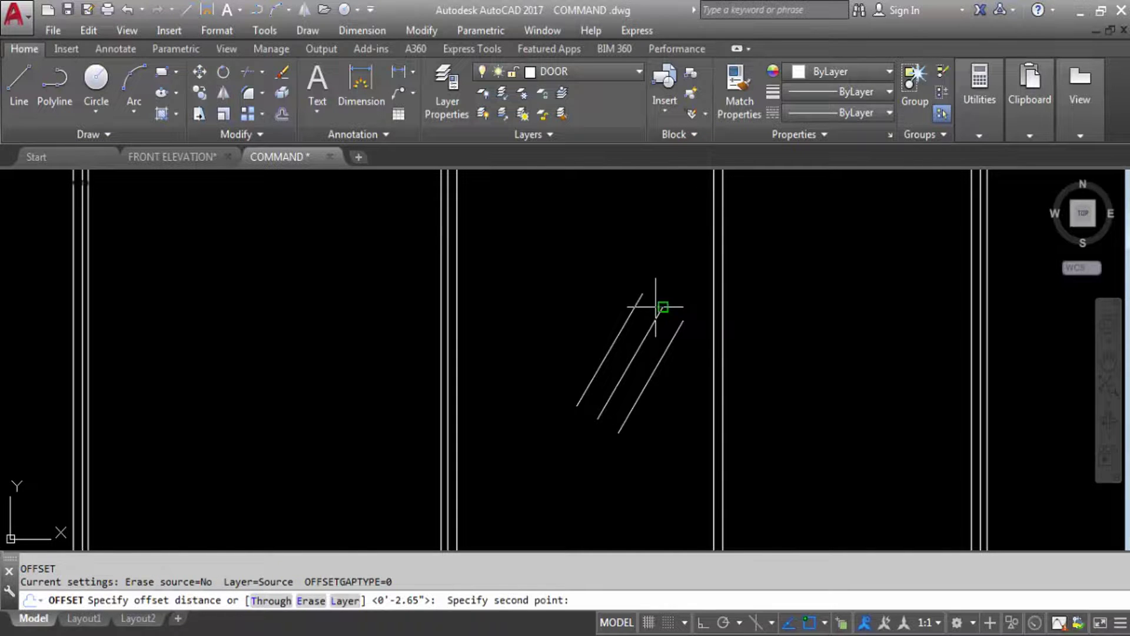
left_click(643, 339)
key("Escape")
Draw a line joining the upper endpoints of the outer two slanted lines.
type("L")
key("Return")
left_click(642, 293)
left_click(683, 321)
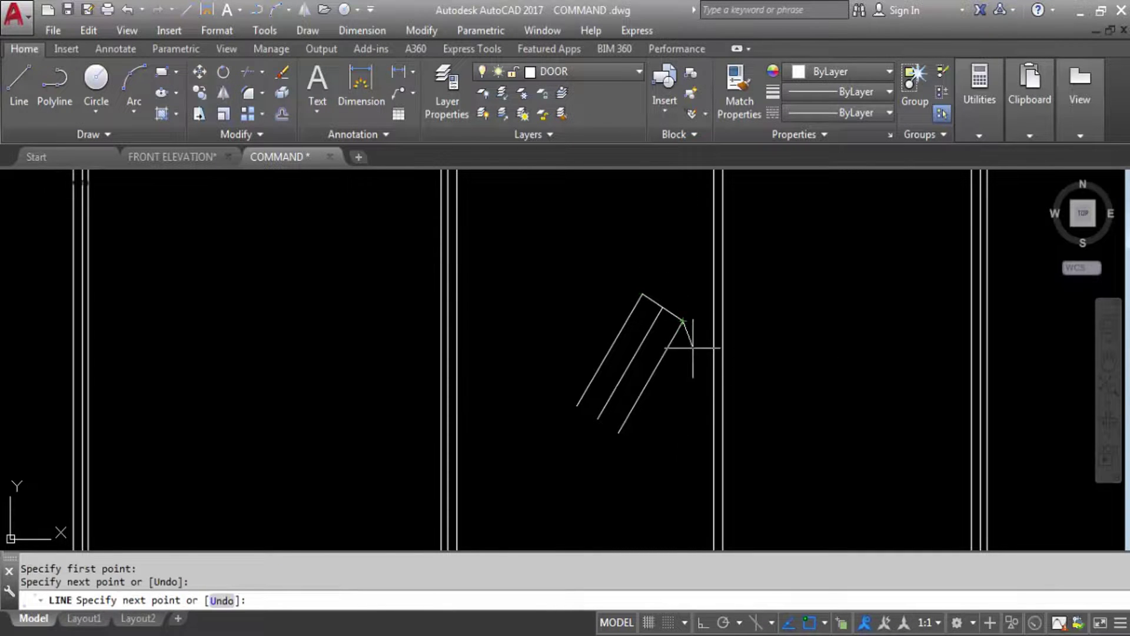
key("Escape")
Offset the upper joining line about 4.66" down along the slanted lines.
type("O")
key("Return")
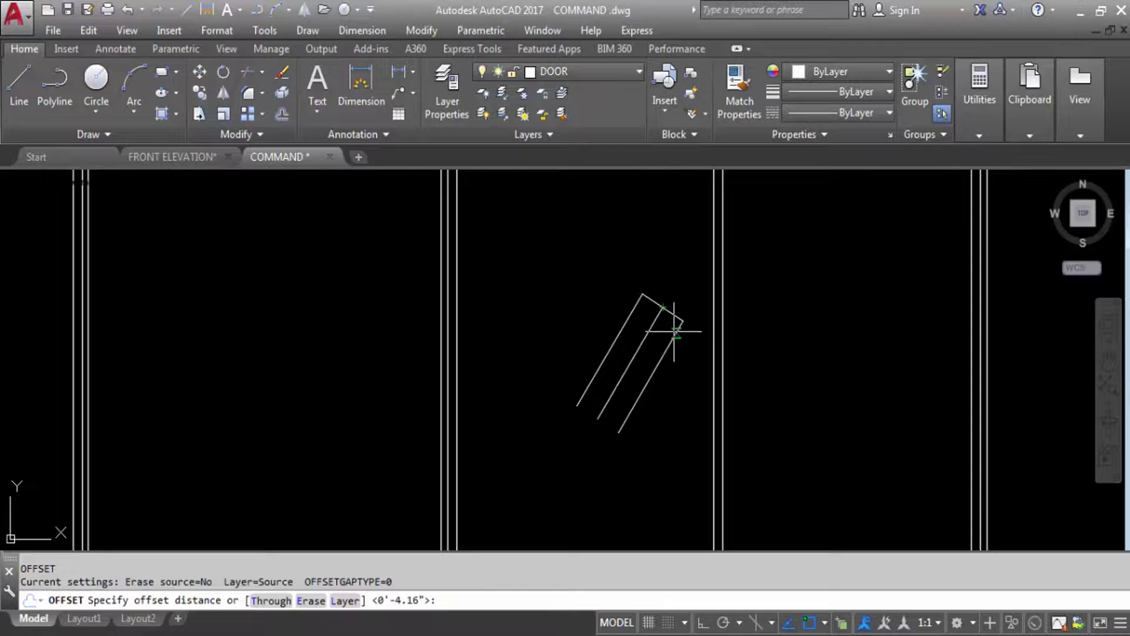
left_click(662, 307)
left_click(640, 345)
left_click(651, 303)
left_click(633, 341)
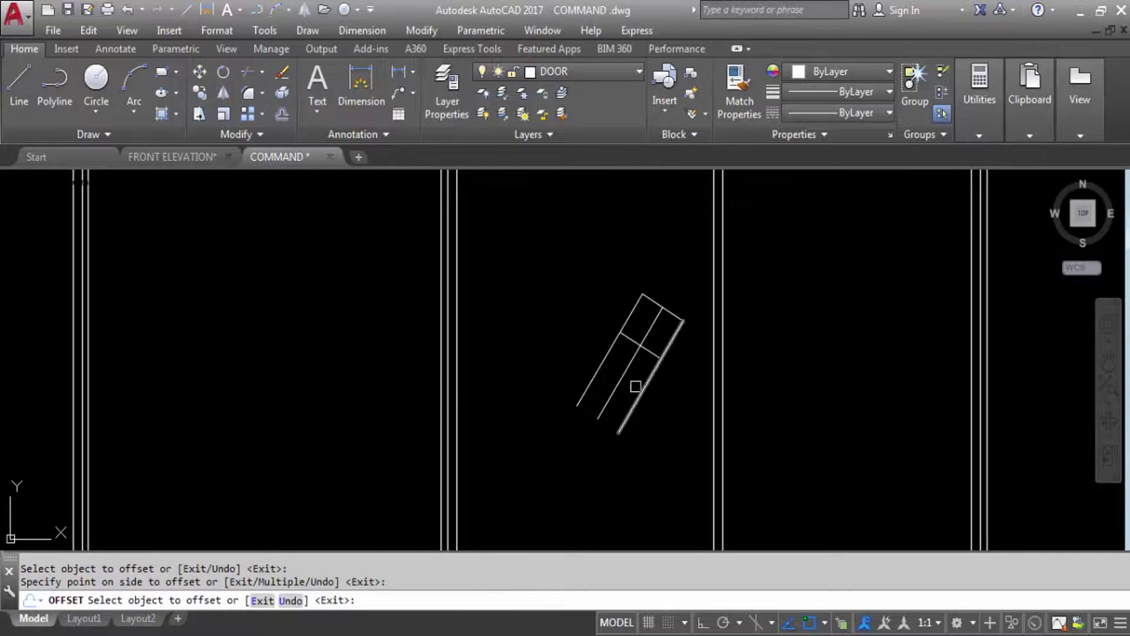
key("Escape")
Draw a line joining the lower endpoints of the outer two slanted lines.
type("L")
key("Return")
left_click(577, 405)
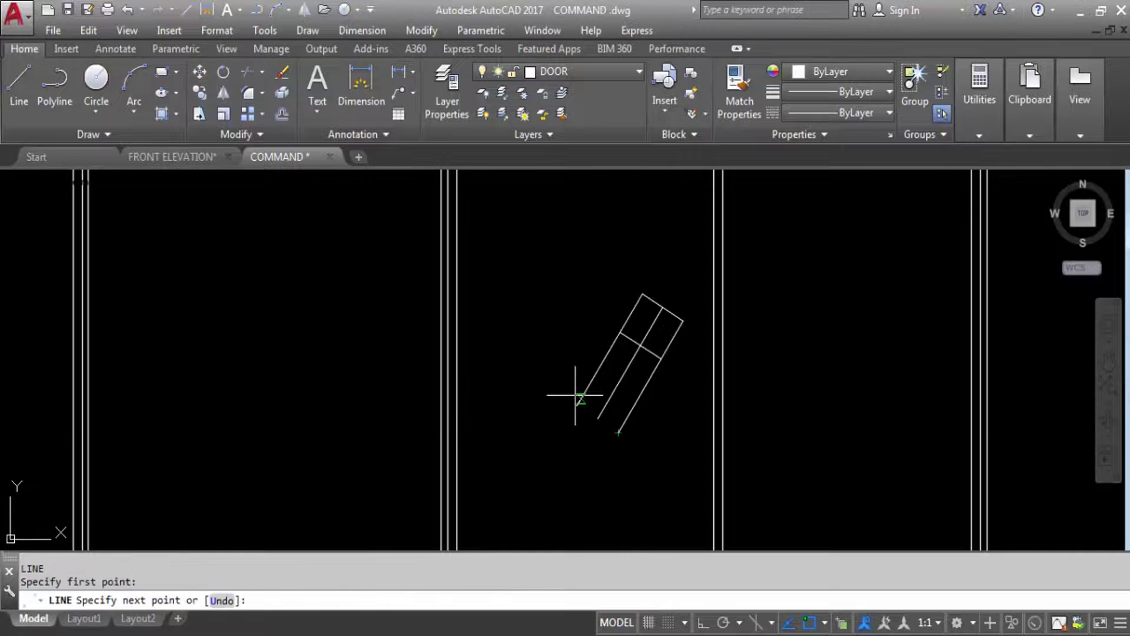
key("Escape")
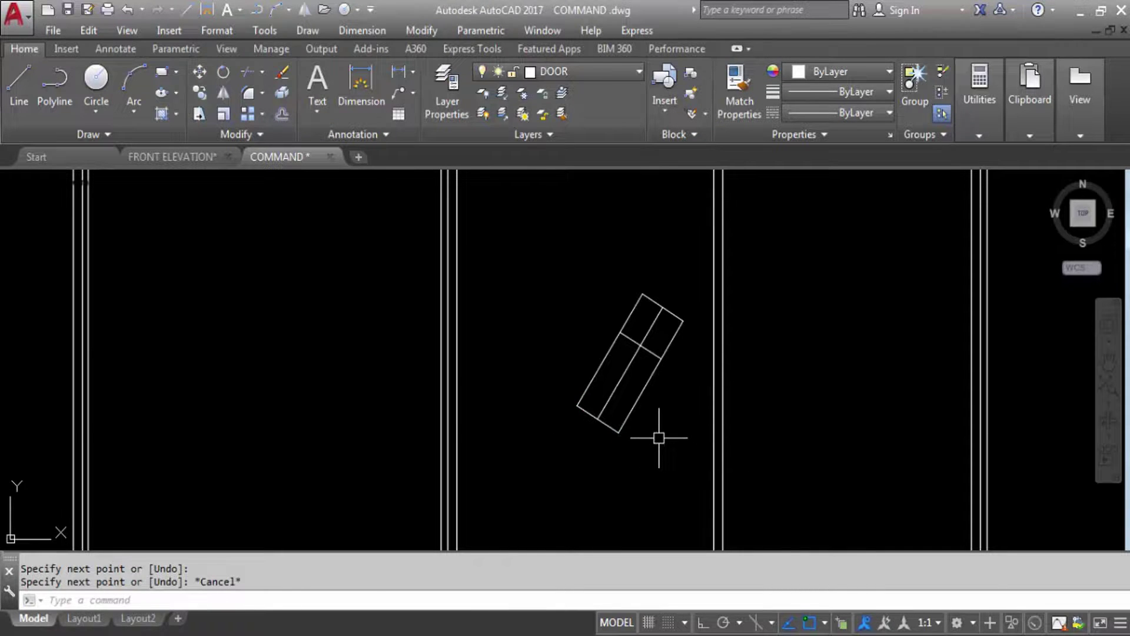
Offset the lower joining line inward by the picked spacing between the upper joining line and its offset copy.
type("O")
key("Return")
left_click(662, 358)
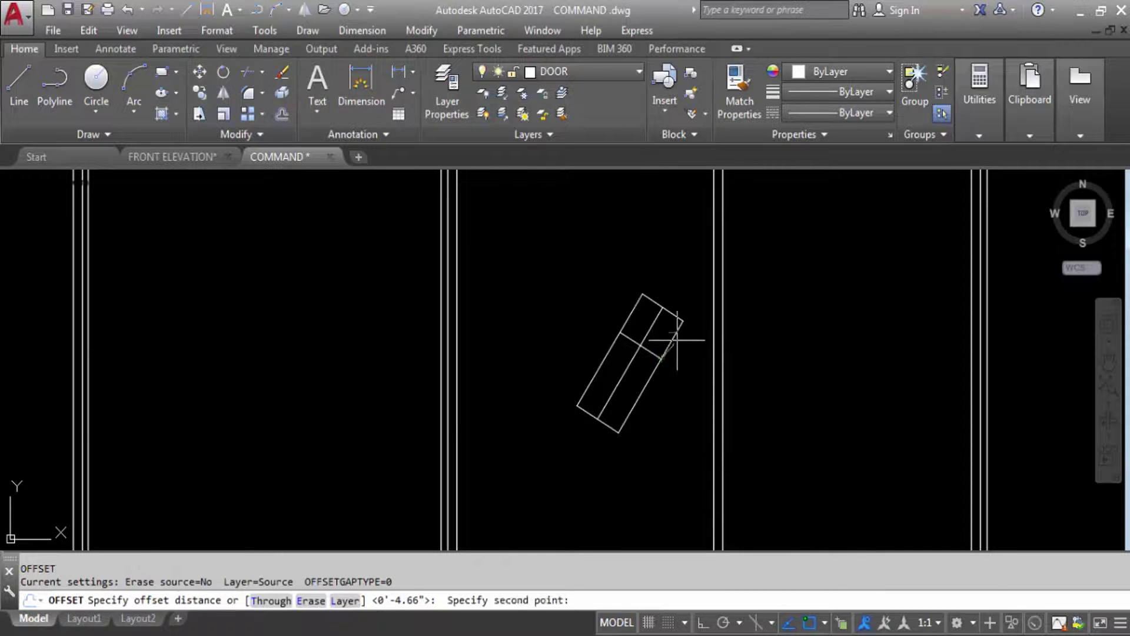
left_click(682, 318)
left_click(609, 424)
left_click(675, 387)
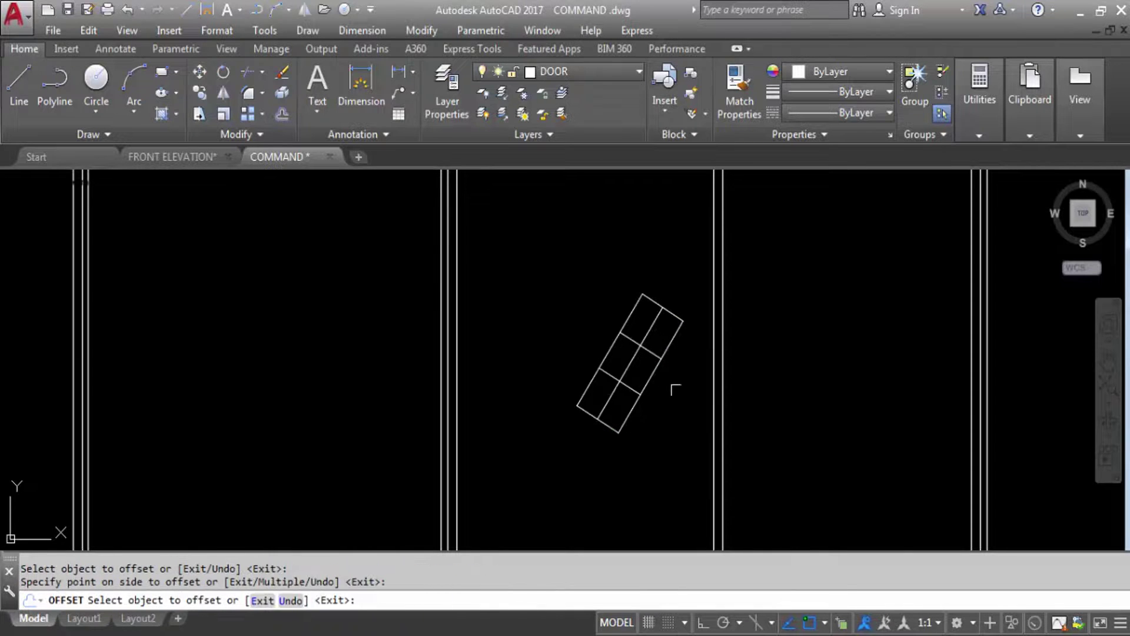
key("Escape")
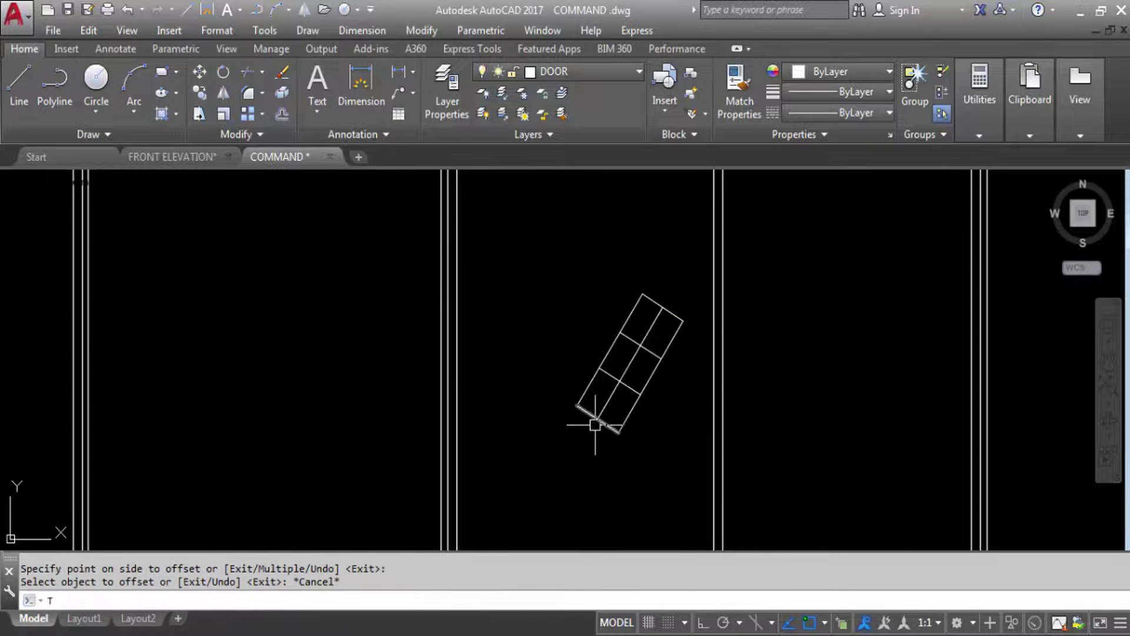
Trim the end segments of both outer slanted lines and cut back the two inner cross lines.
type("TR")
key("Return")
key("Return")
left_click(582, 388)
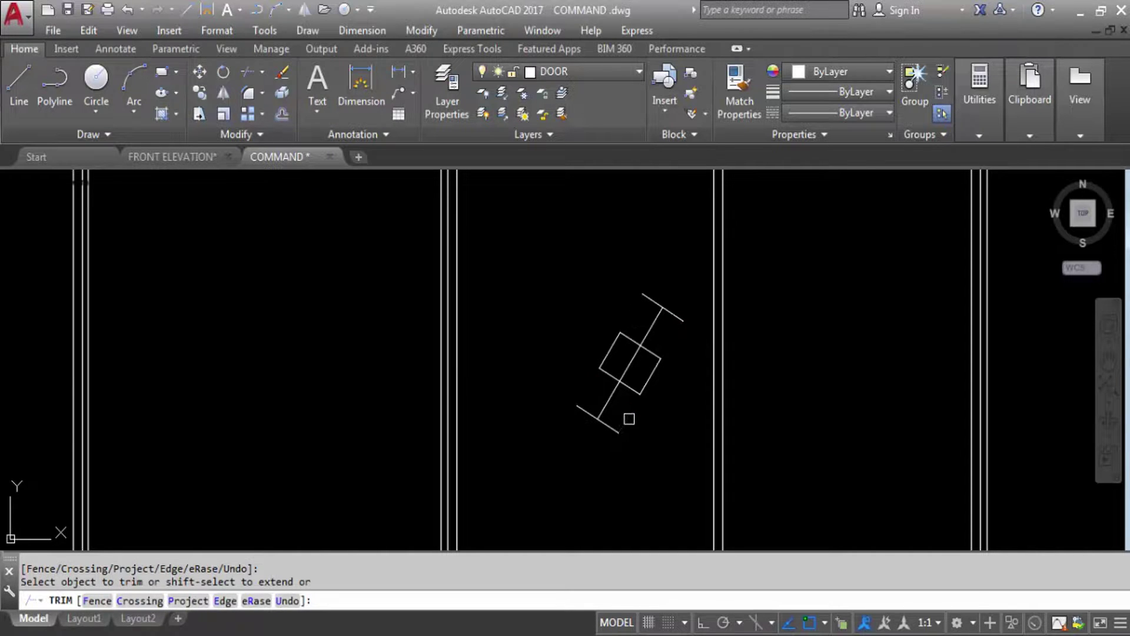
left_click(645, 386)
left_click(614, 378)
left_click(628, 342)
left_click(649, 351)
left_click(637, 385)
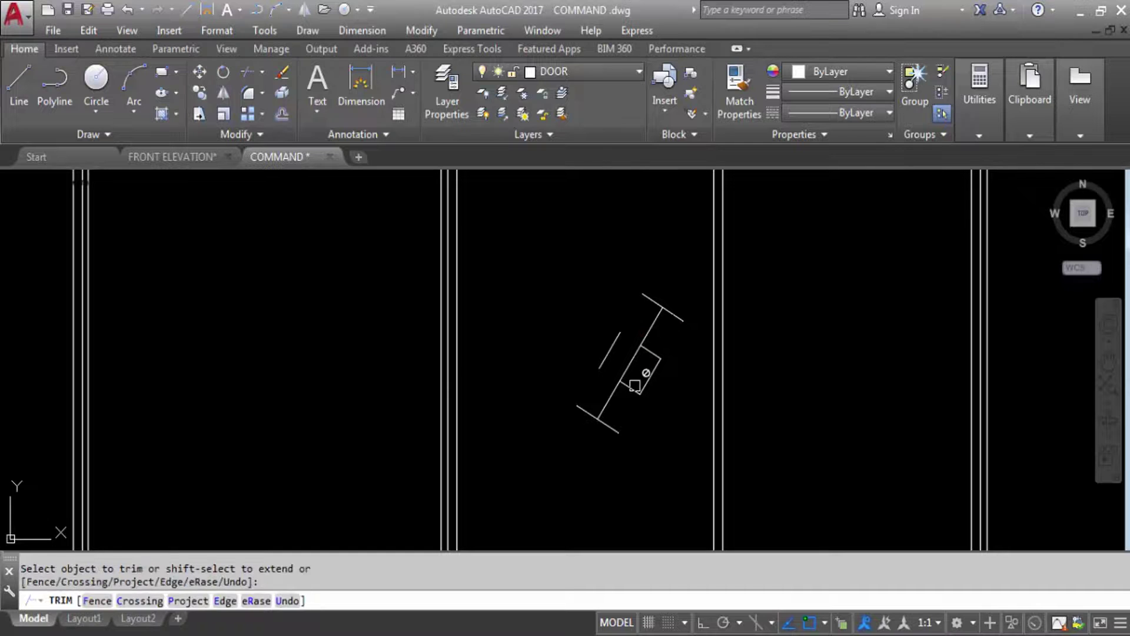
key("Return")
Erase the leftover cross-line piece and both end joining lines, leaving only the three slanted glass marks.
left_click(629, 388)
key("Delete")
left_click(674, 315)
key("Delete")
left_click(612, 428)
key("Delete")
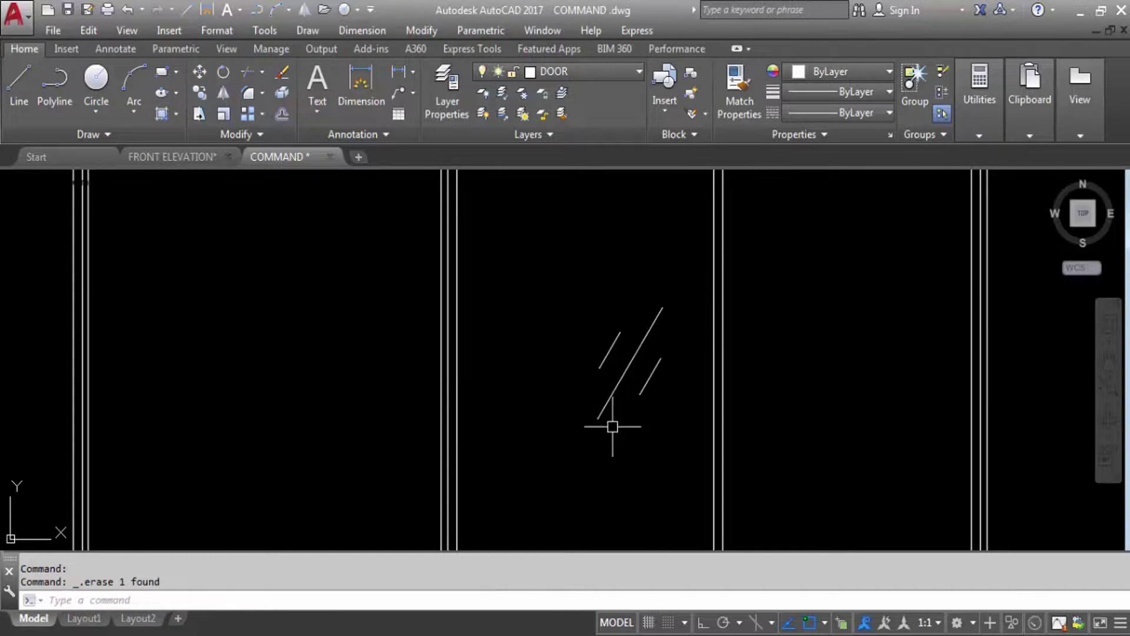
Mirror the three glass marks into the 5' door's right panel about its vertical centre line with Ortho on.
scroll(598, 356, "down", 4)
scroll(612, 405, "down", 2)
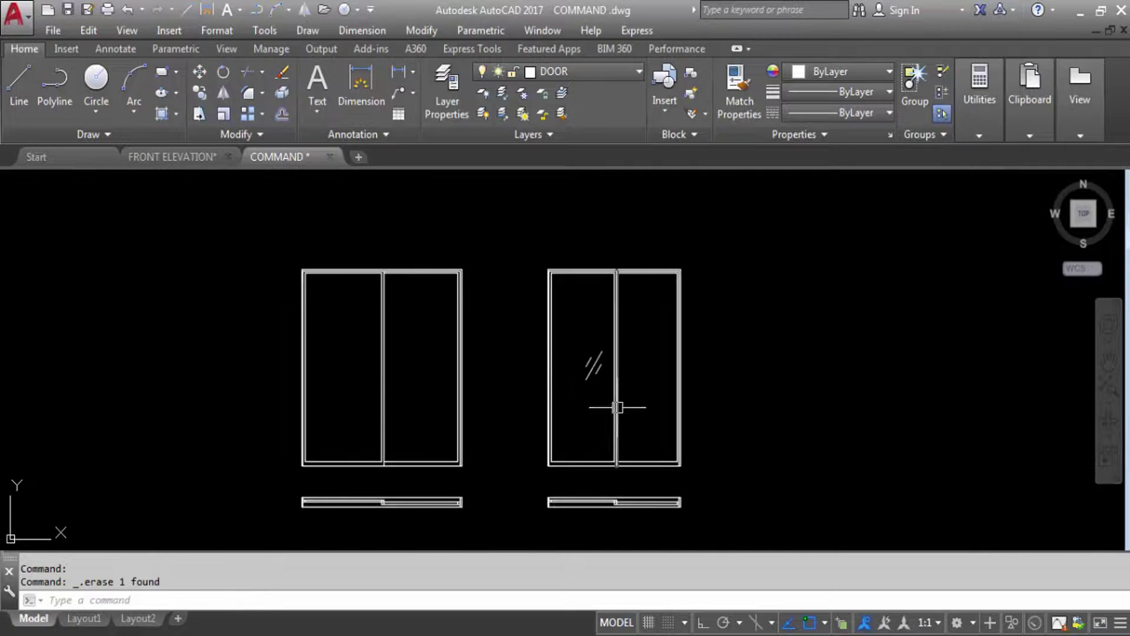
scroll(601, 362, "up", 5)
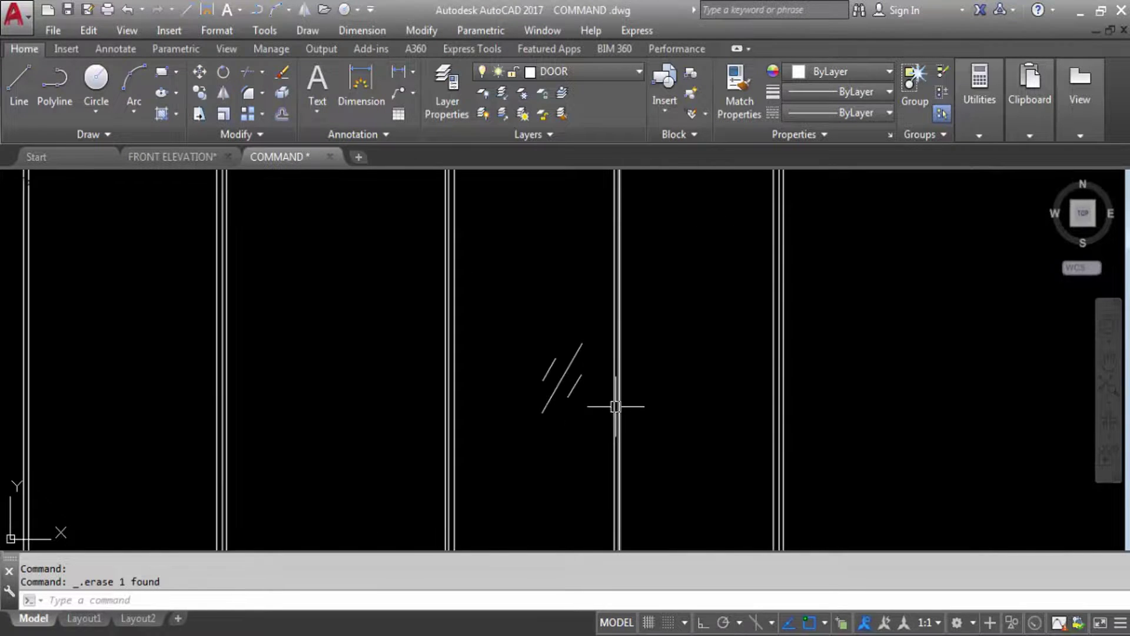
scroll(571, 368, "down", 5)
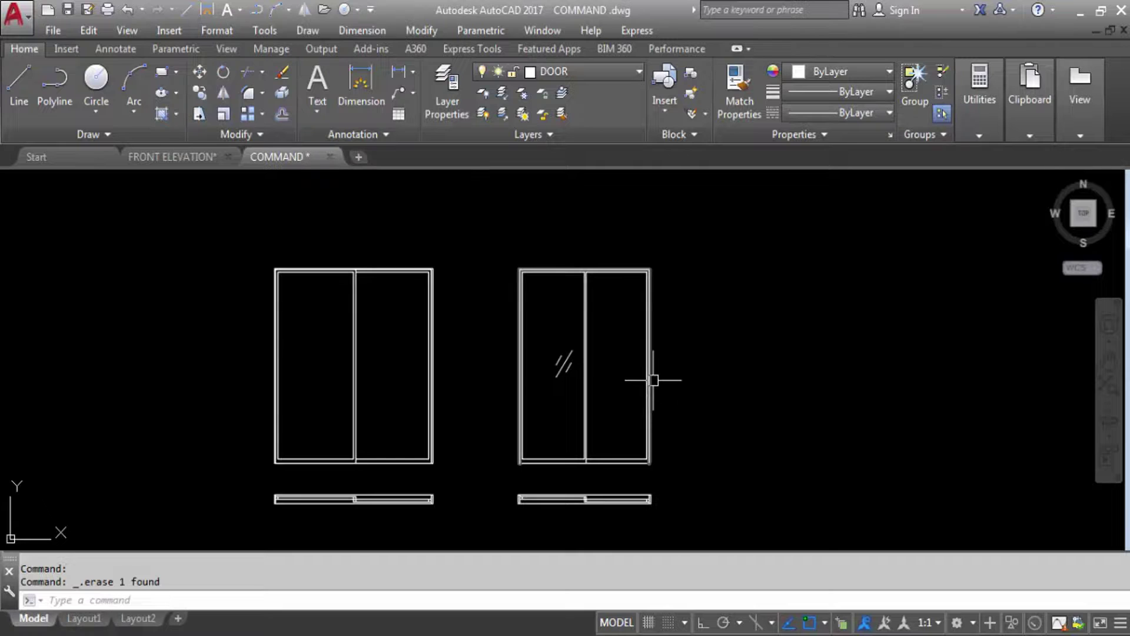
scroll(581, 399, "up", 6)
left_click(581, 400)
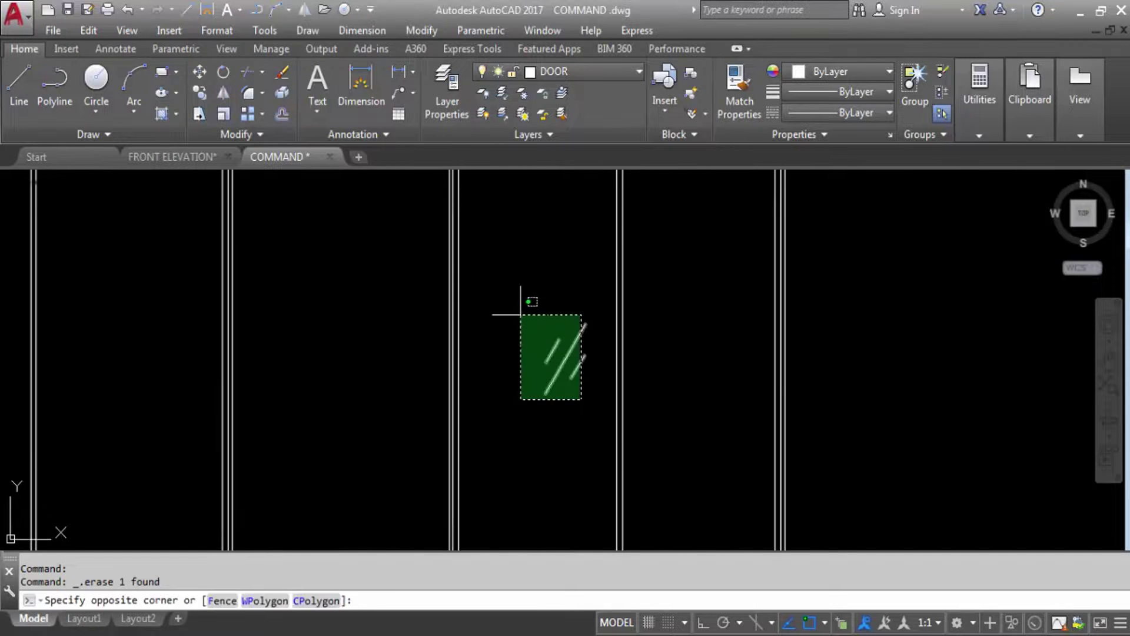
left_click(520, 314)
type("MI")
key("Return")
scroll(532, 335, "down", 5)
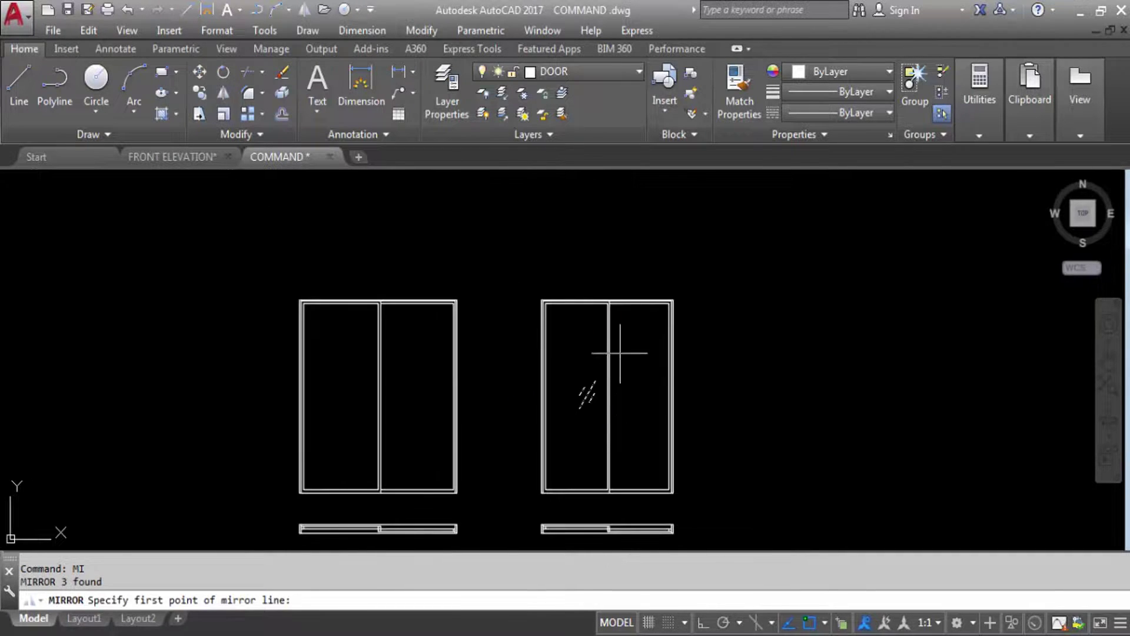
scroll(612, 306, "up", 5)
left_click(608, 309)
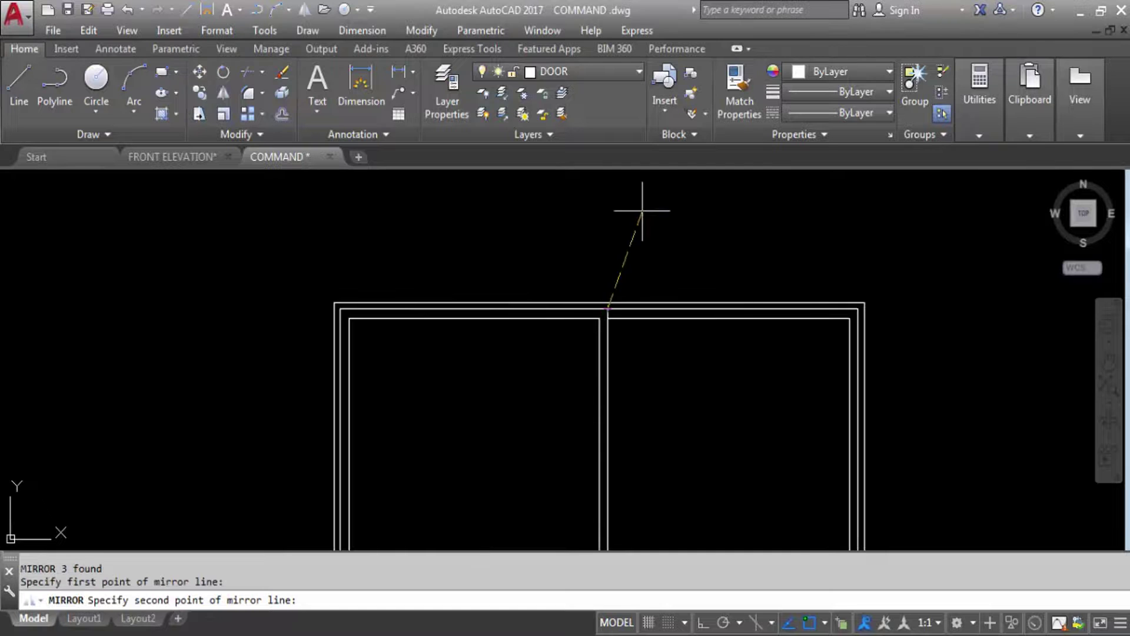
scroll(648, 215, "down", 5)
key("F8")
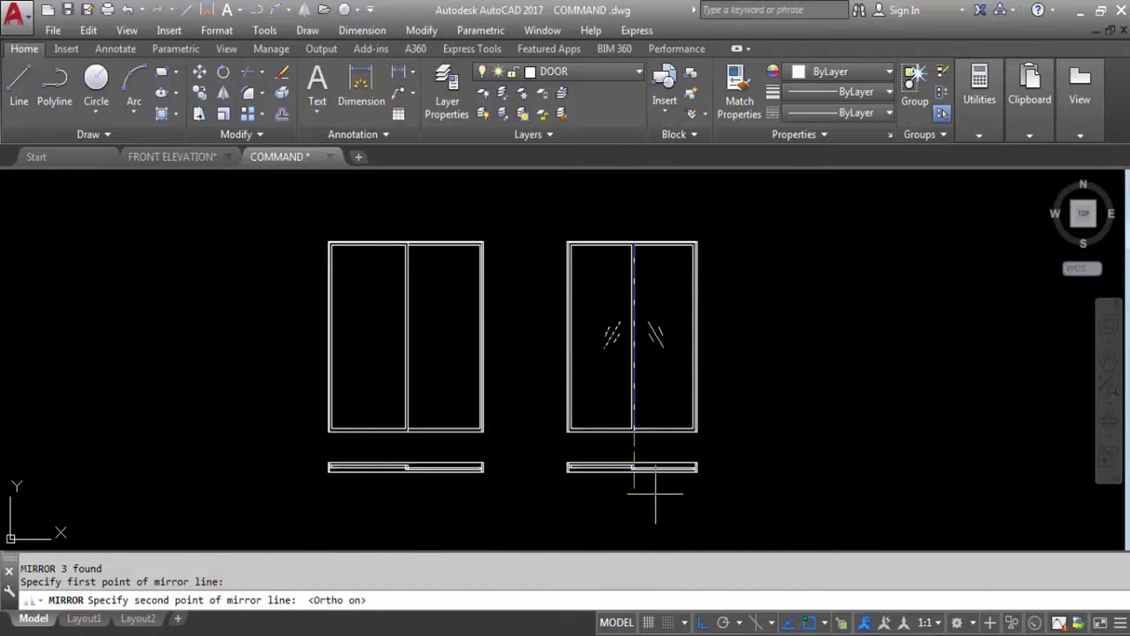
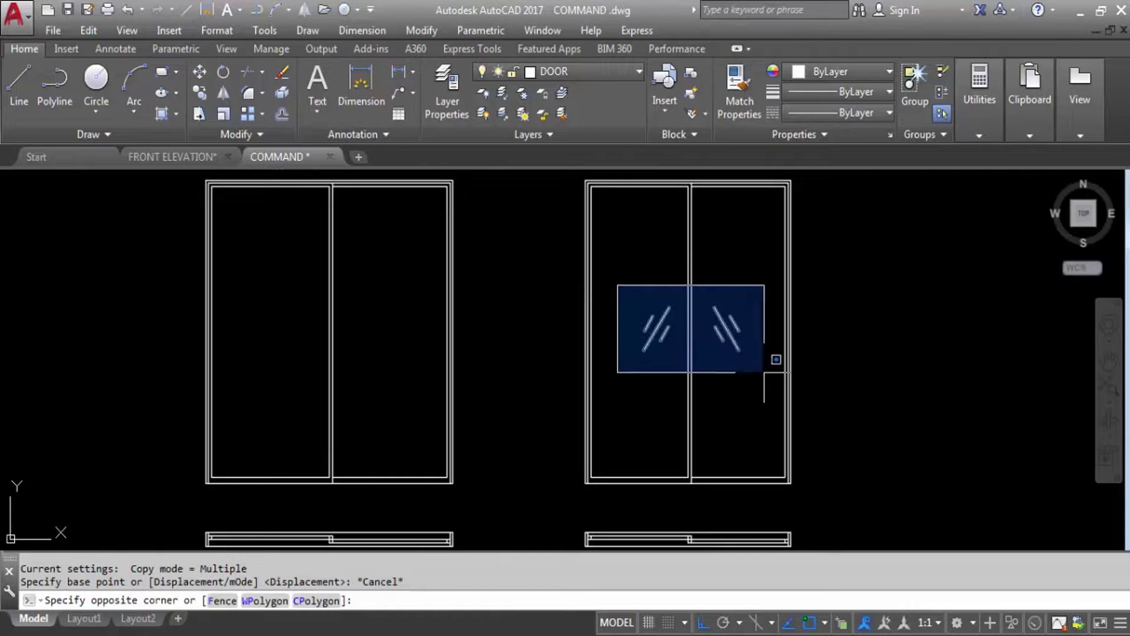
Copy both sets of glass marks horizontally from the 5' door elevation onto the 6' door elevation.
type("co")
key("Return")
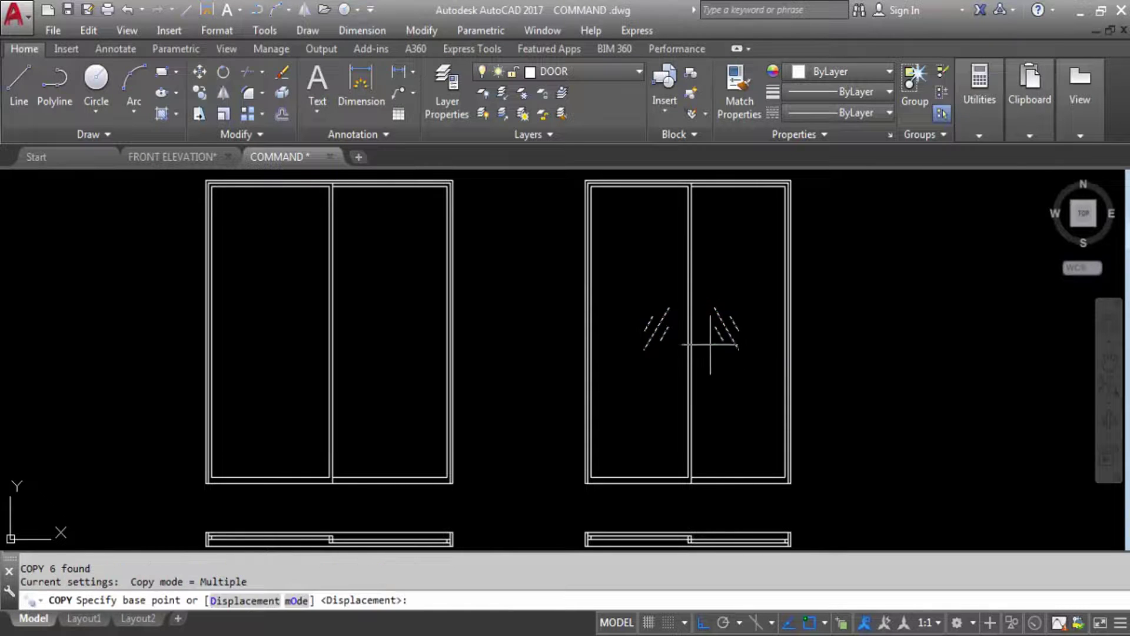
left_click(667, 327)
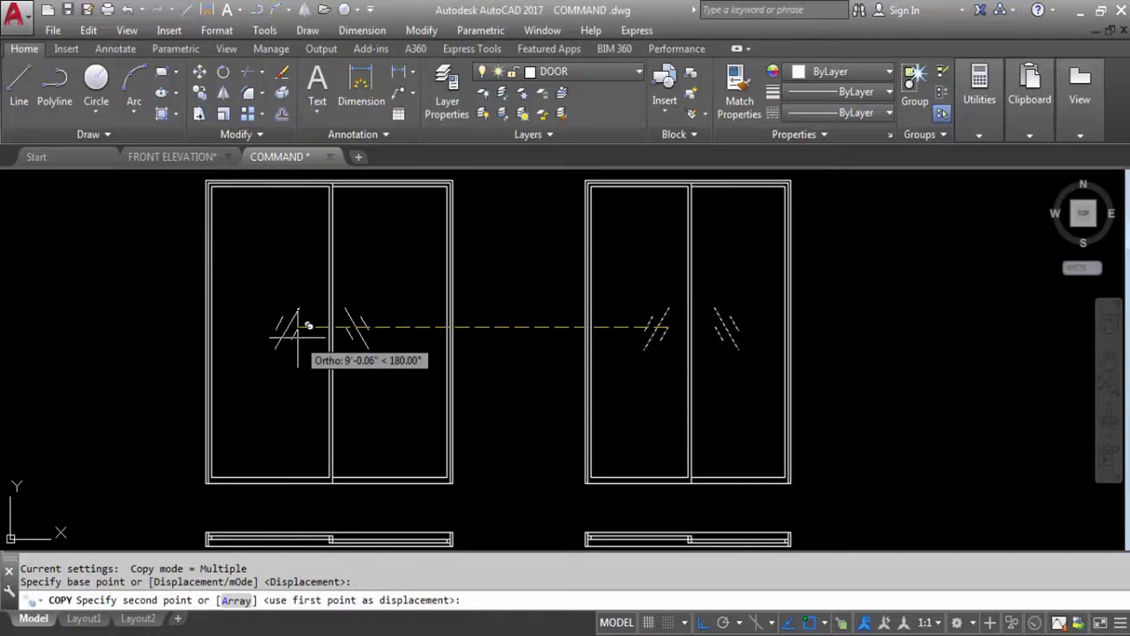
left_click(297, 328)
key("Escape")
Move the right panel's glass marks on the 6' door up and toward the panel's middle with Ortho off.
left_click(386, 363)
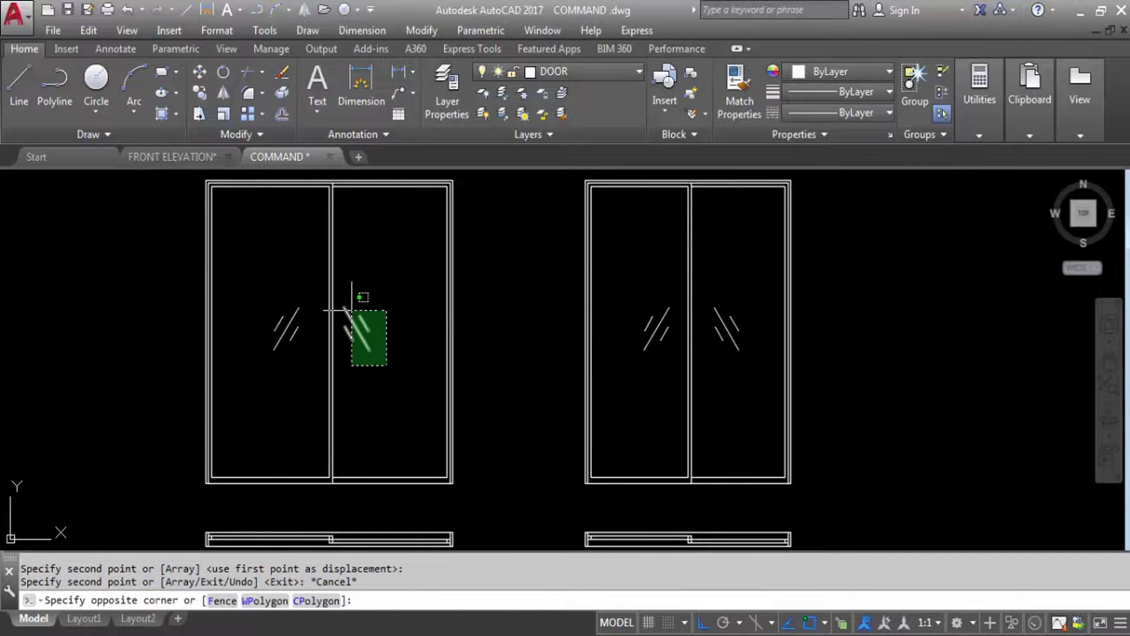
left_click(342, 307)
type("M")
key("Return")
scroll(355, 323, "up", 2)
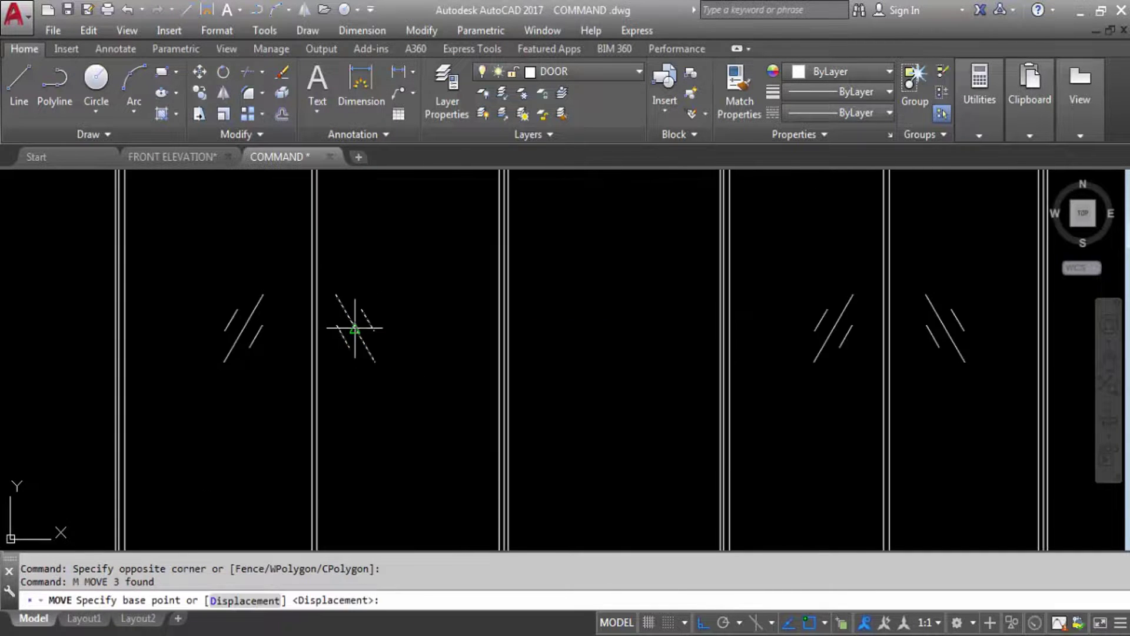
left_click(355, 328)
key("F8")
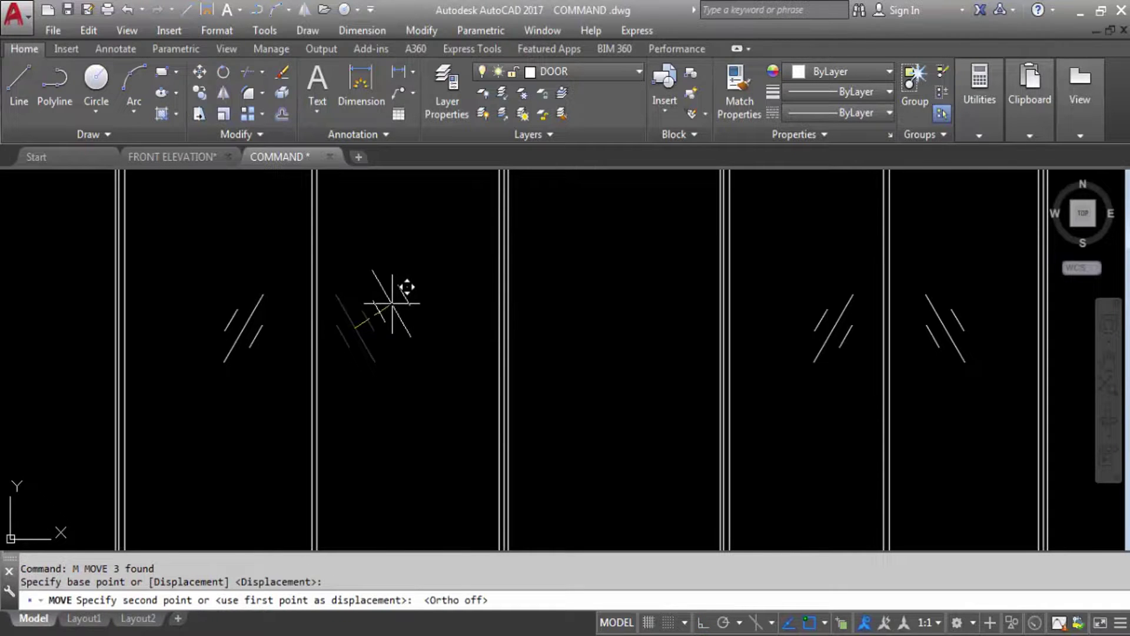
left_click(398, 298)
scroll(383, 330, "down", 2)
Erase the three glass marks in the 6' door's left panel.
left_click(357, 365)
left_click(298, 324)
key("Delete")
Mirror the 6' door's right-panel glass marks into the left panel about the vertical centre line, keeping the originals.
left_click(416, 298)
left_click(411, 301)
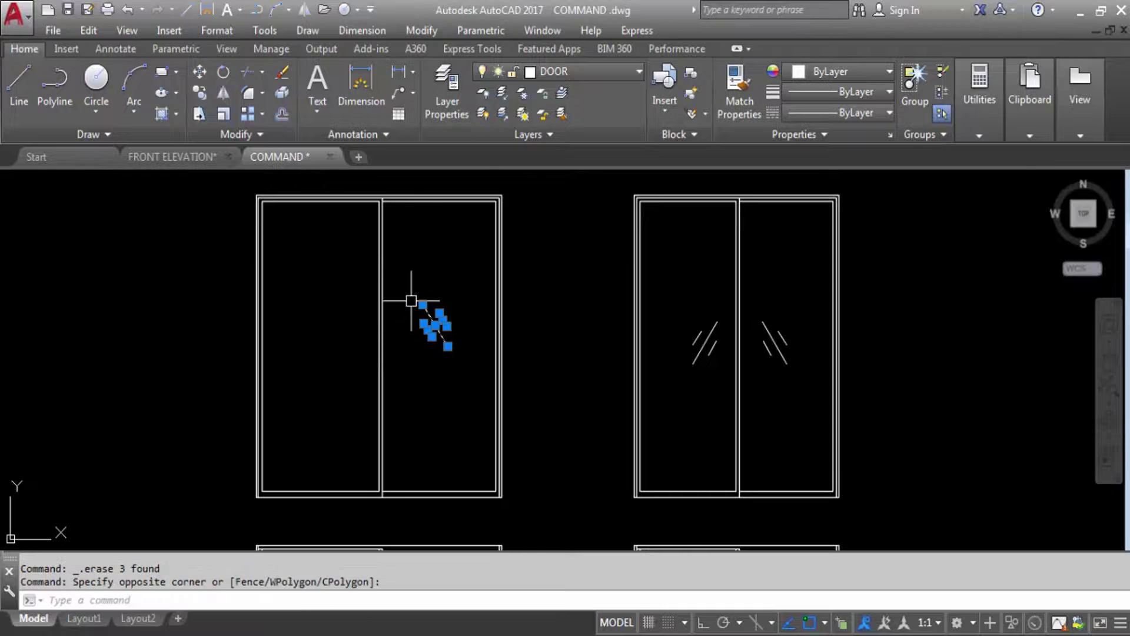
key("Return")
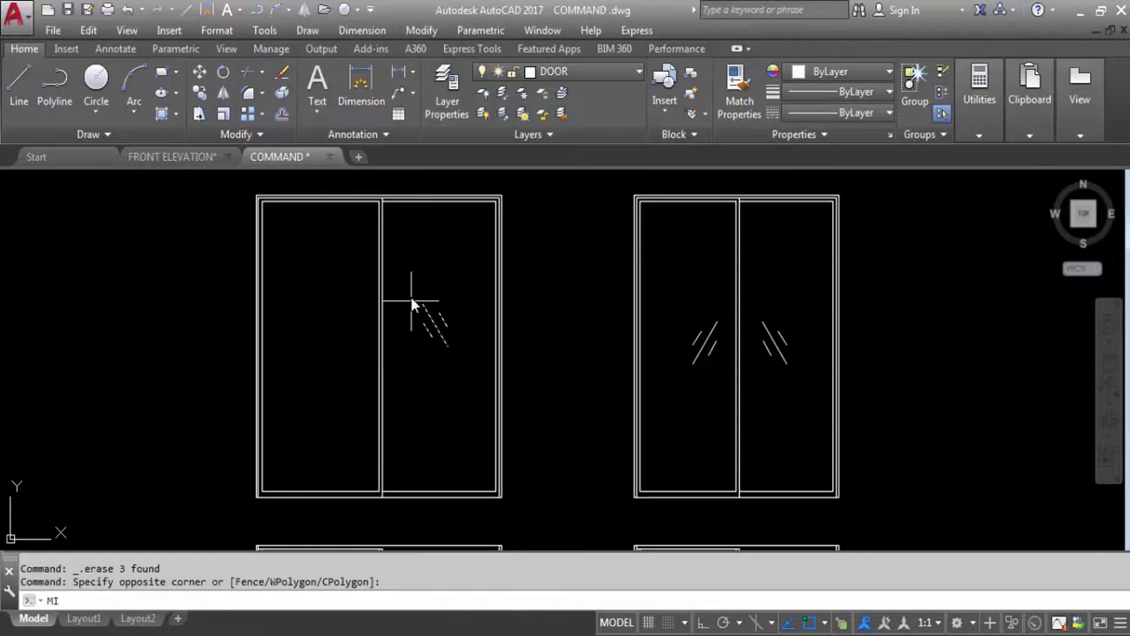
scroll(372, 199, "up", 2)
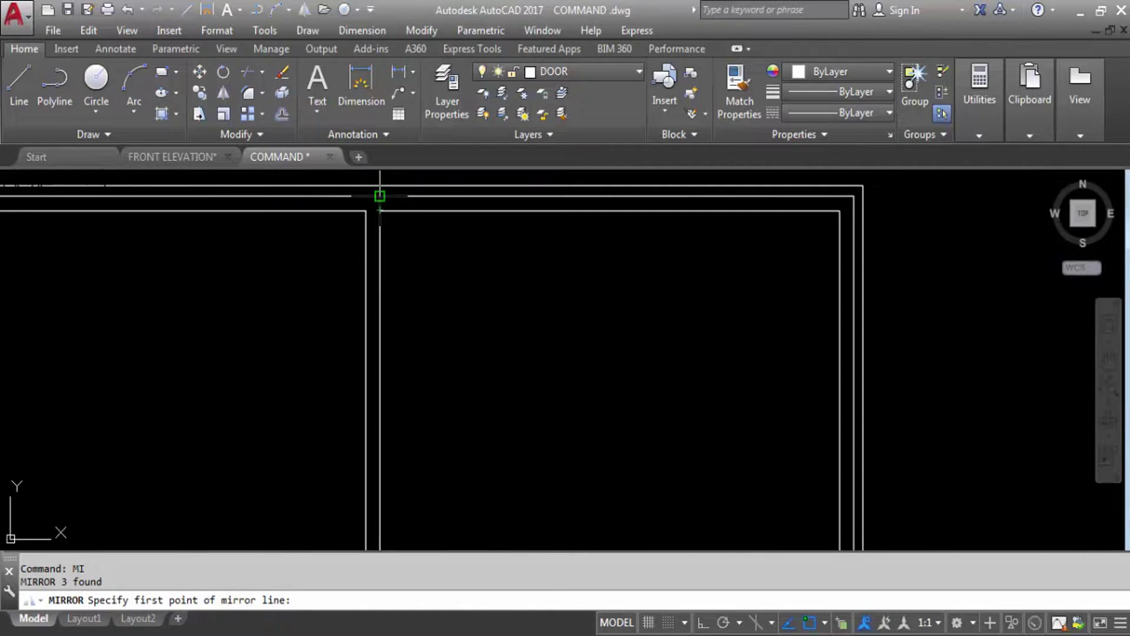
left_click(380, 199)
scroll(379, 194, "down", 4)
key("F8")
left_click(406, 465)
key("Return")
scroll(595, 441, "down", 2)
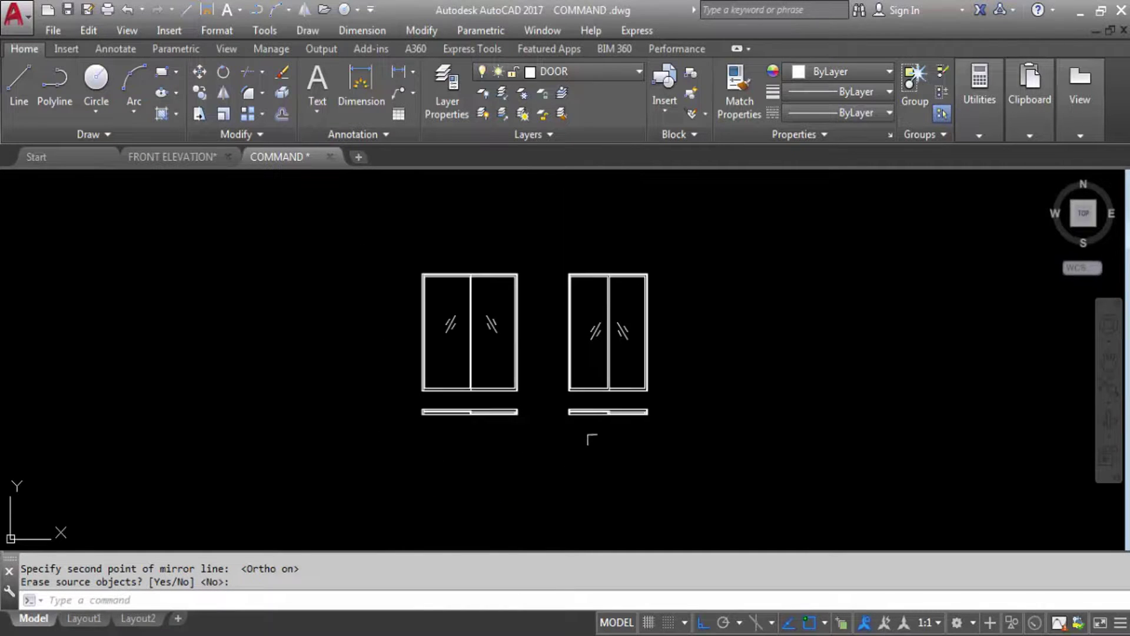
scroll(509, 323, "up", 2)
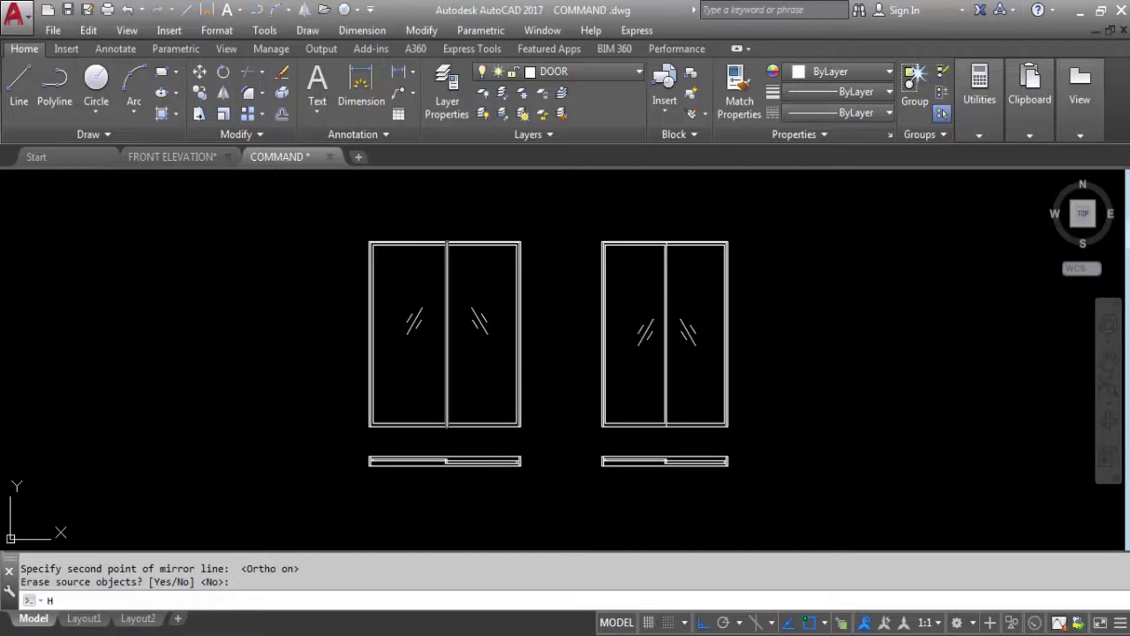
Start a hatch with a two-colour linear gradient, using colour 252 as the first colour and white as the second.
key("Return")
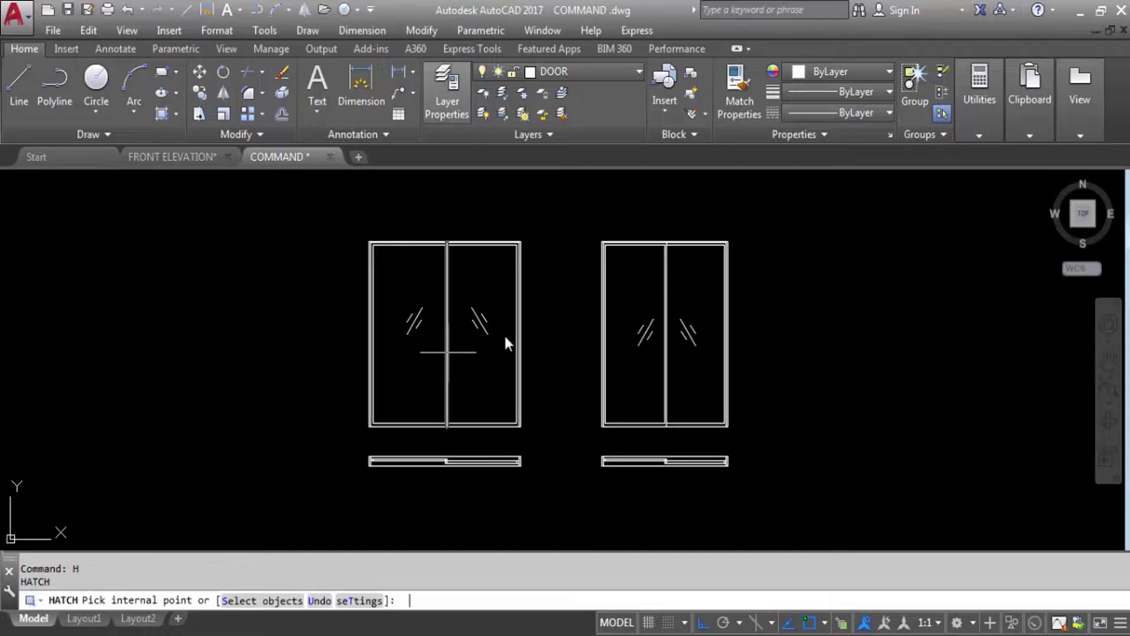
left_click(360, 600)
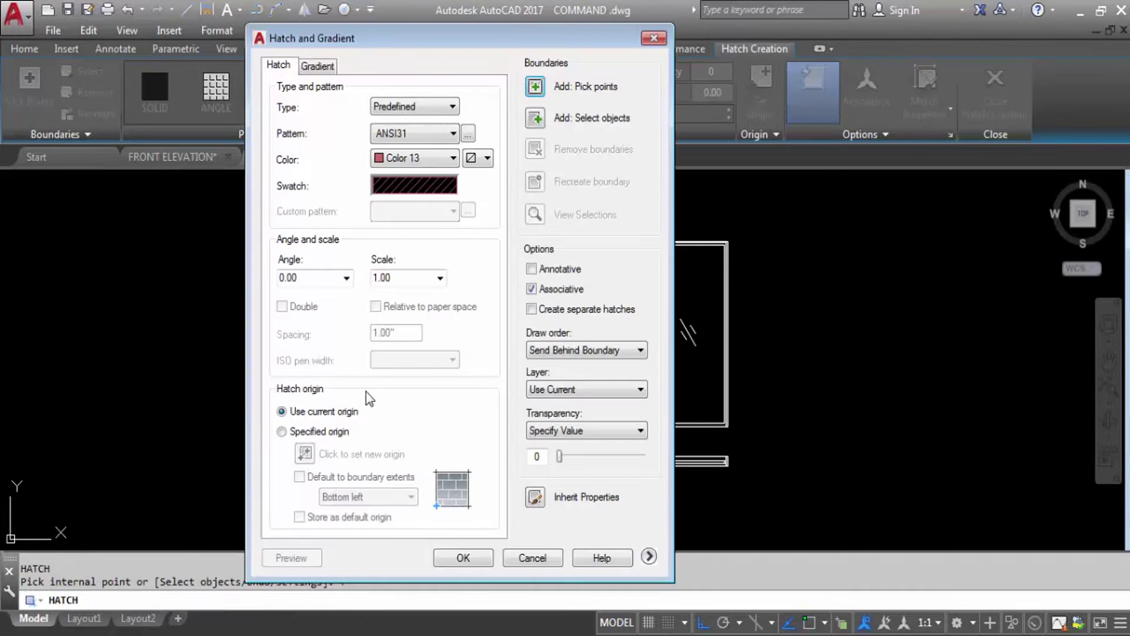
left_click(316, 67)
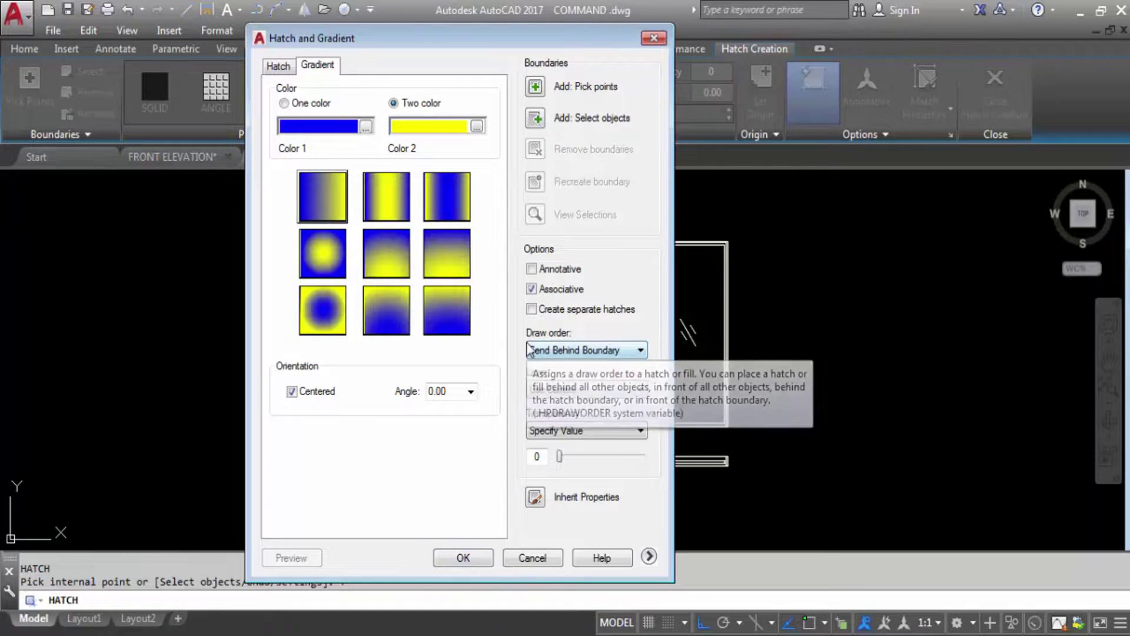
left_click(365, 126)
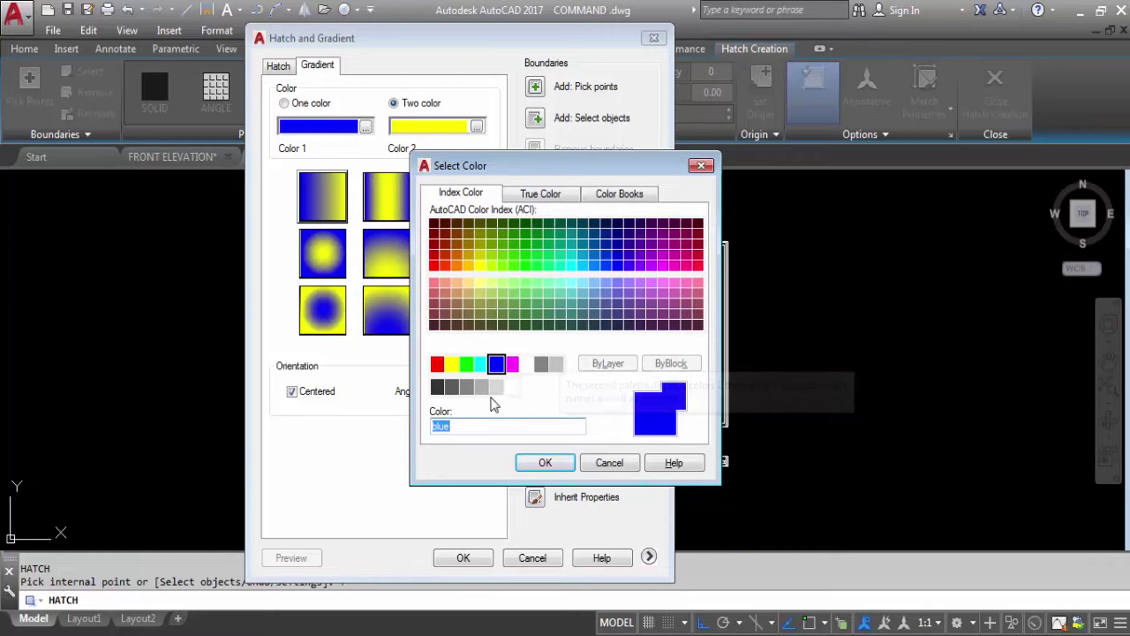
left_click(468, 388)
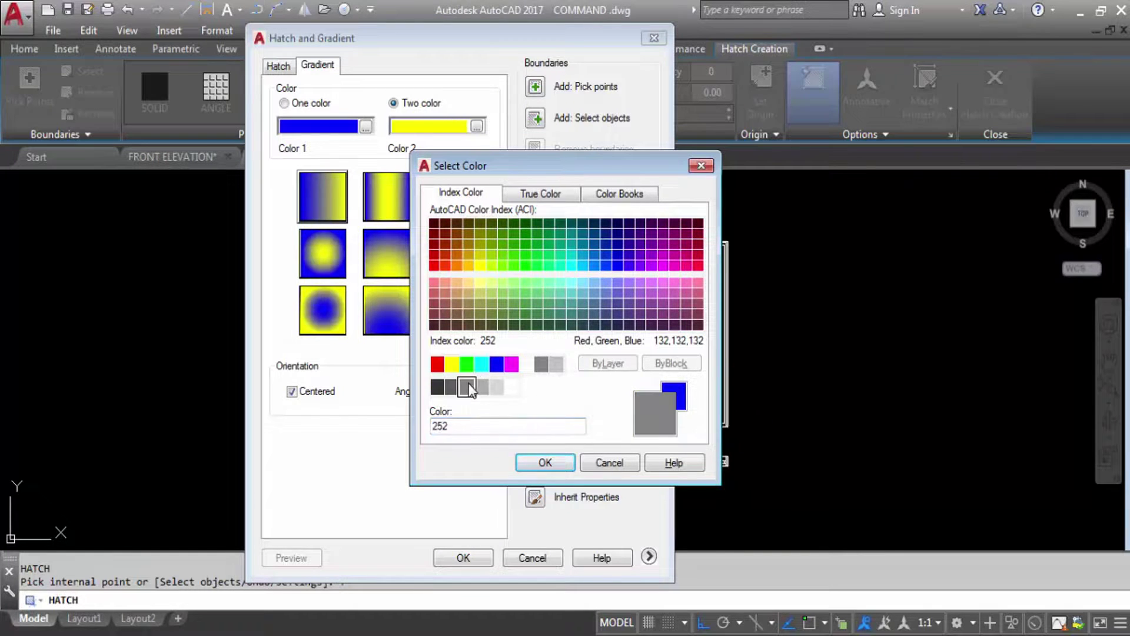
left_click(545, 463)
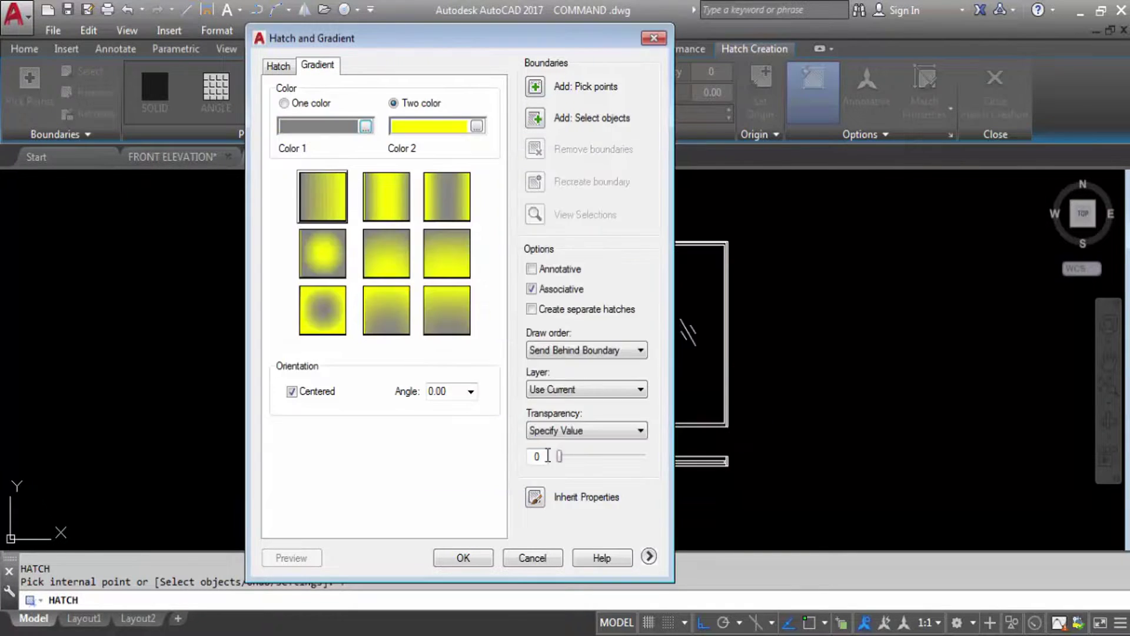
left_click(476, 126)
left_click(526, 364)
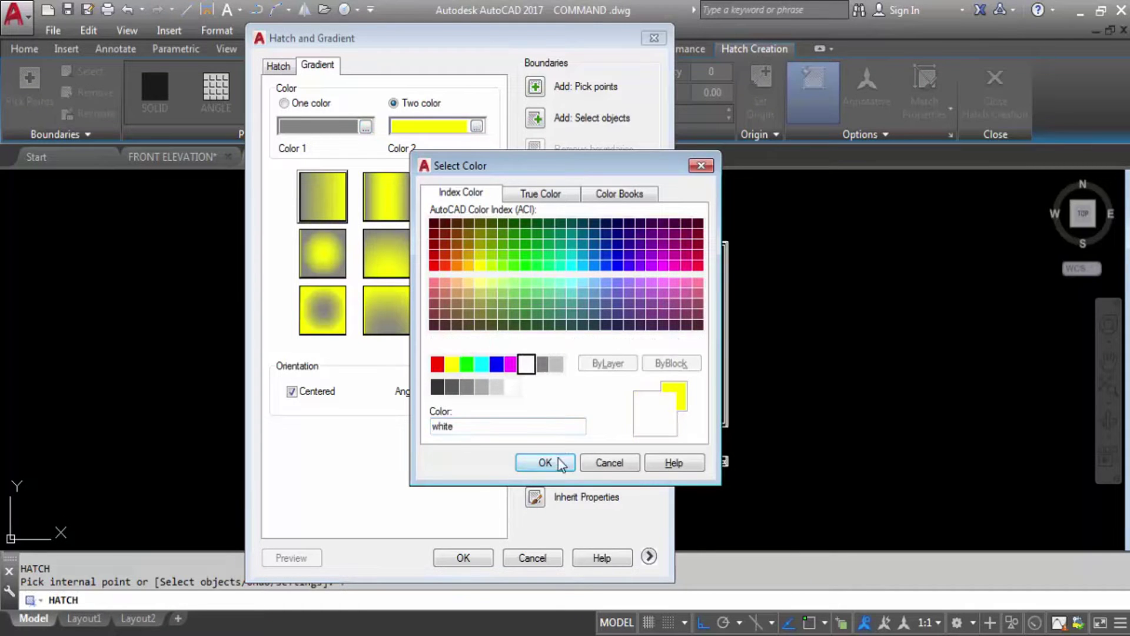
left_click(545, 463)
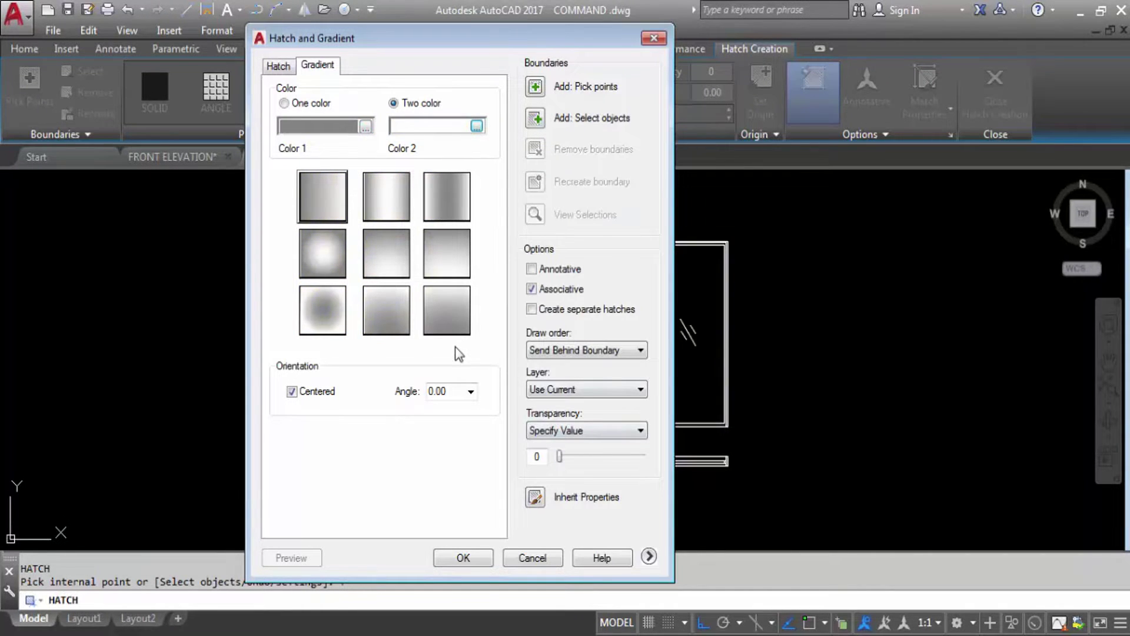
left_click(462, 557)
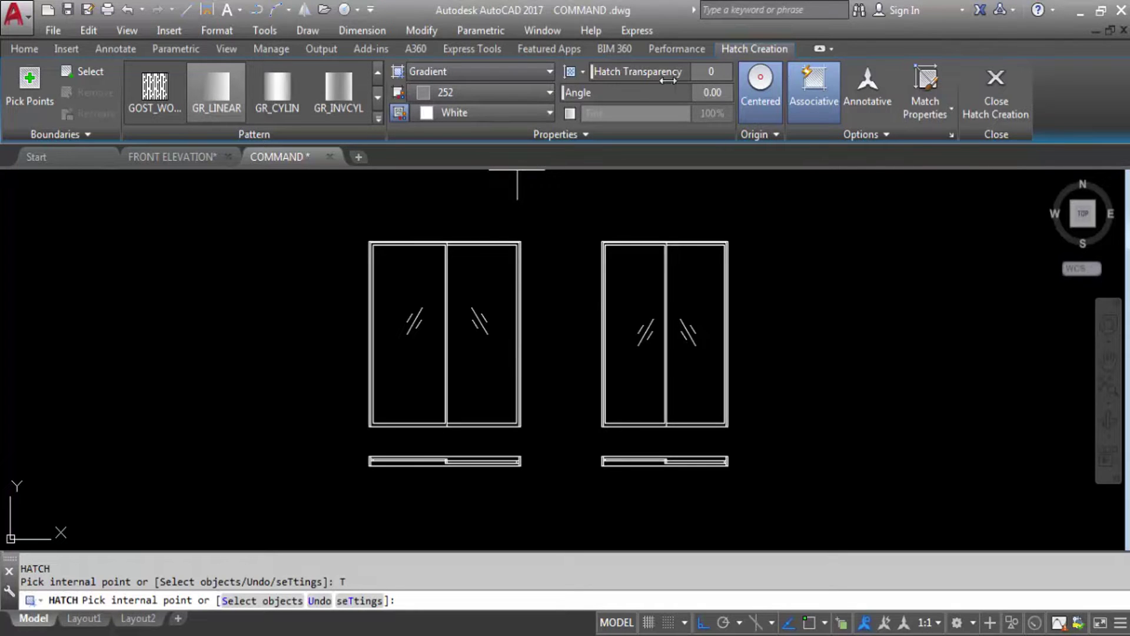
Set the hatch transparency to 70 and fill both glass panels of the 6' door elevation with the gradient.
left_click(712, 72)
type("70")
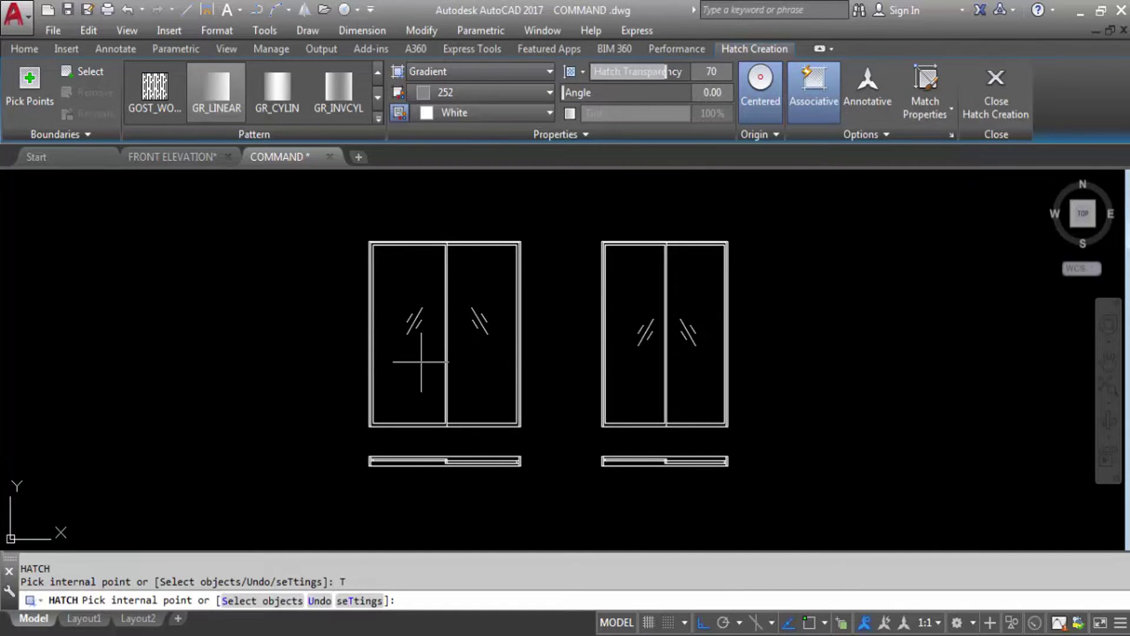
left_click(405, 340)
left_click(478, 366)
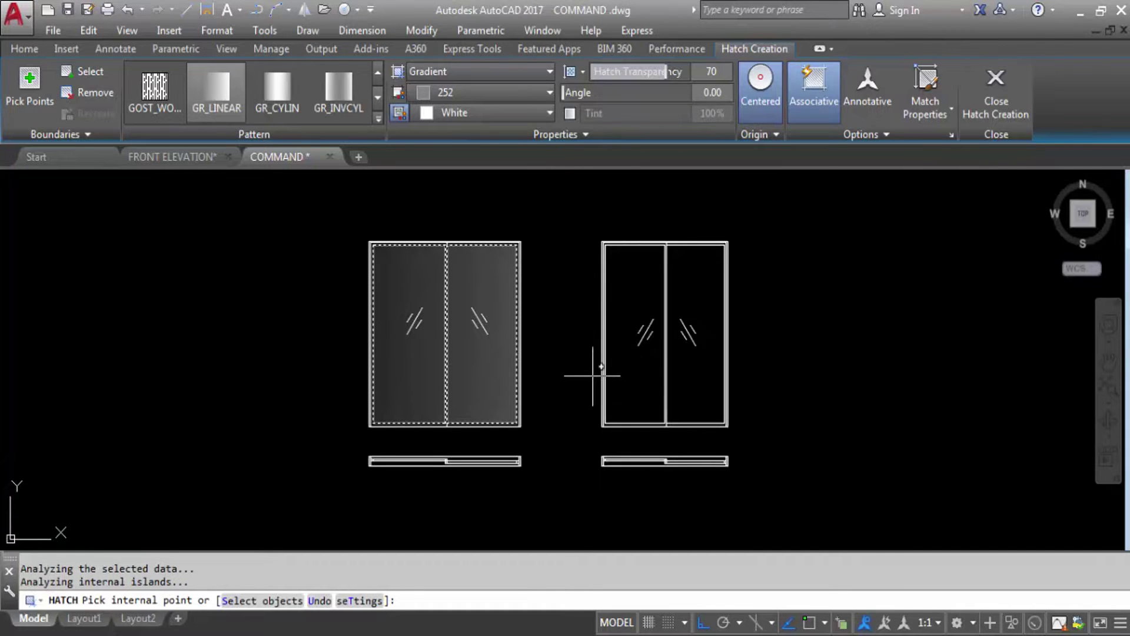
key("Return")
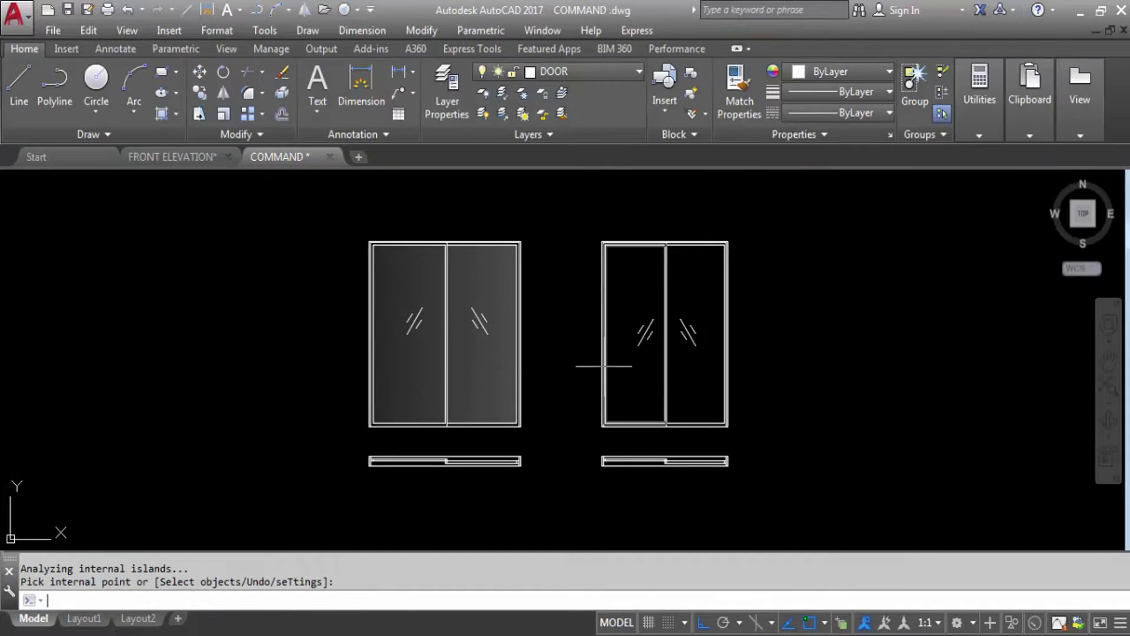
Fill the two glass panels of the 5' door elevation with separate solid hatches in colour 13 at transparency 70.
key("Return")
left_click(624, 380)
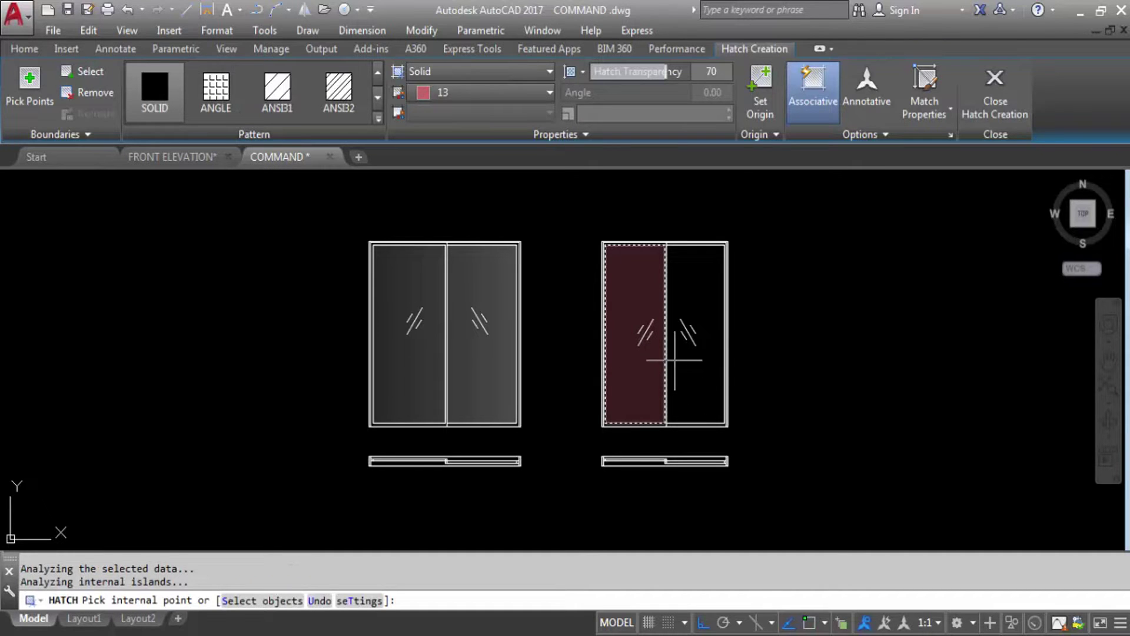
key("Escape")
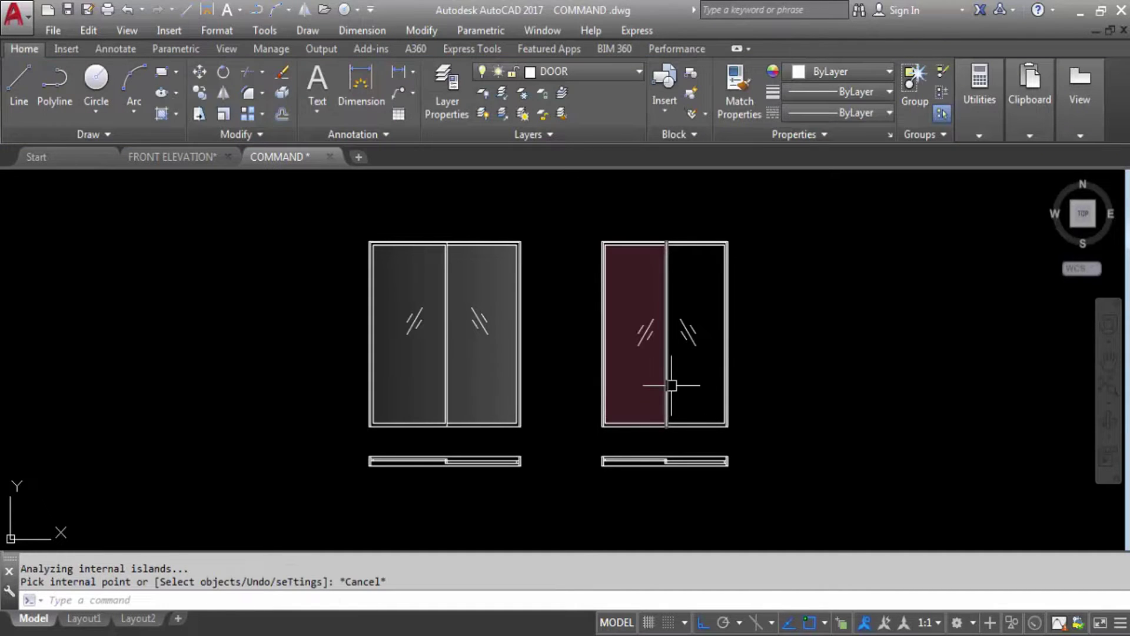
key("Return")
left_click(703, 382)
key("Return")
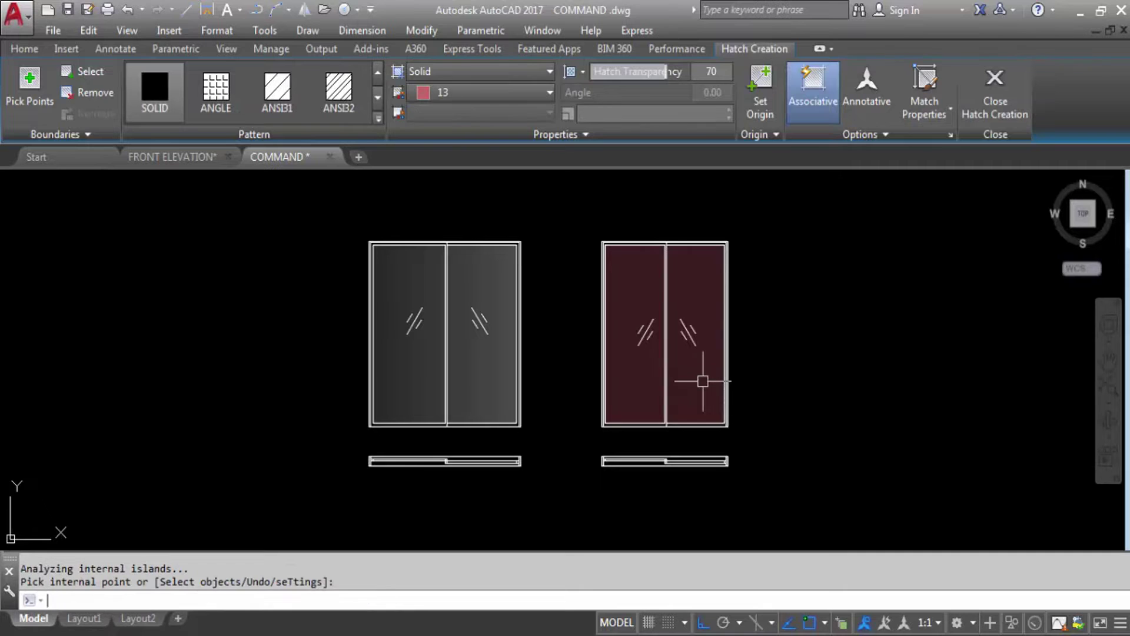
Match the properties of the 6' door's gradient fill onto both panel hatches of the 5' door elevation.
type("MA")
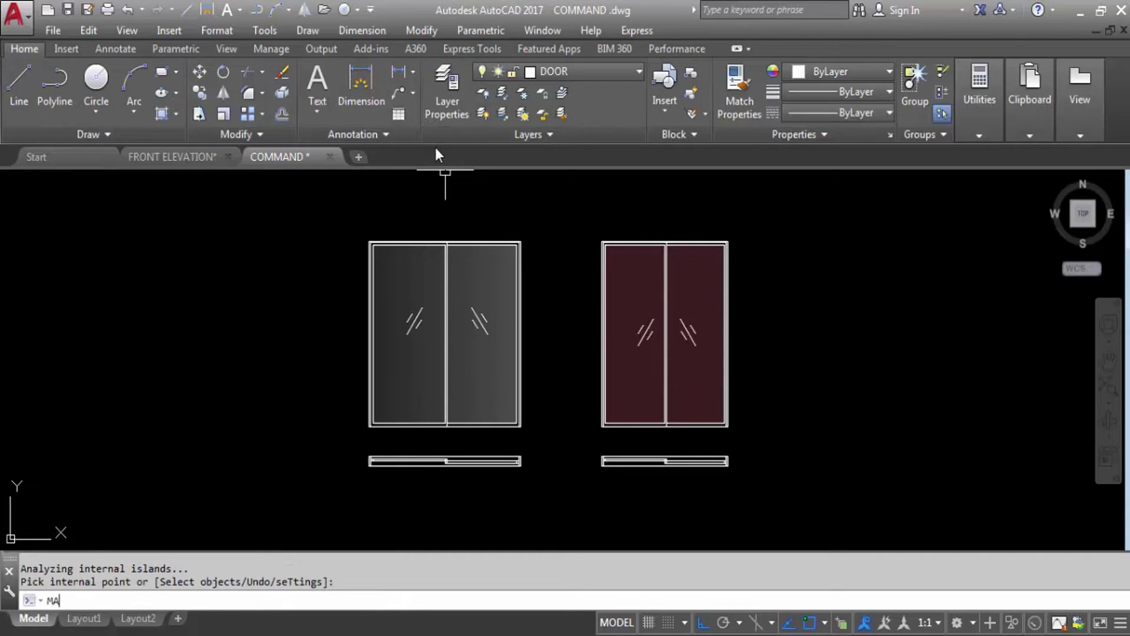
key("Return")
left_click(479, 391)
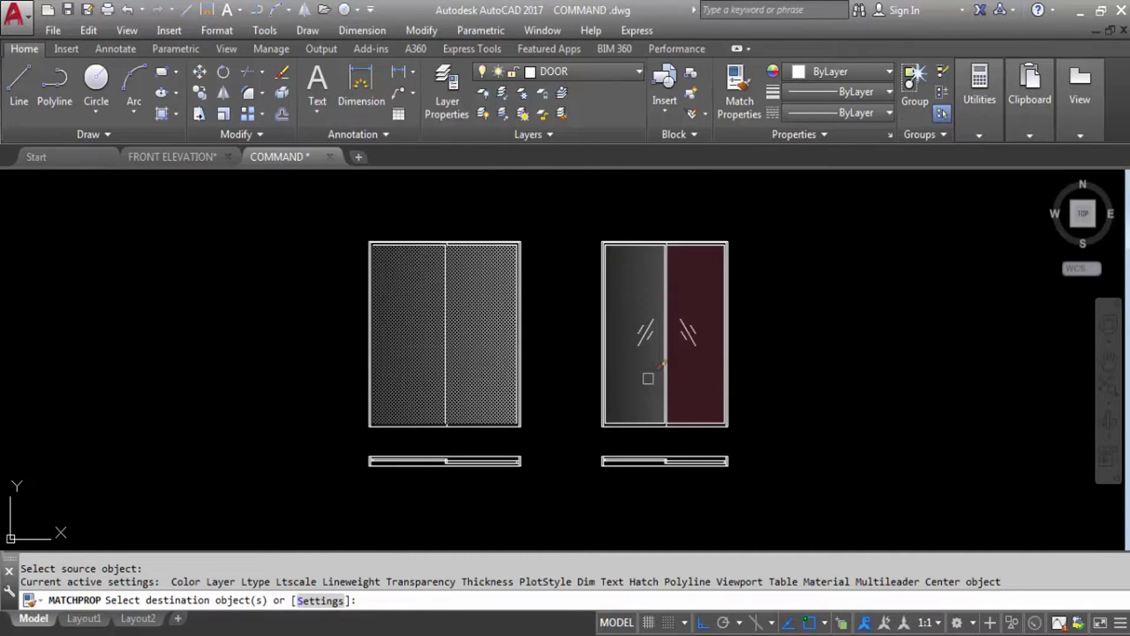
left_click(647, 379)
left_click(682, 380)
key("Escape")
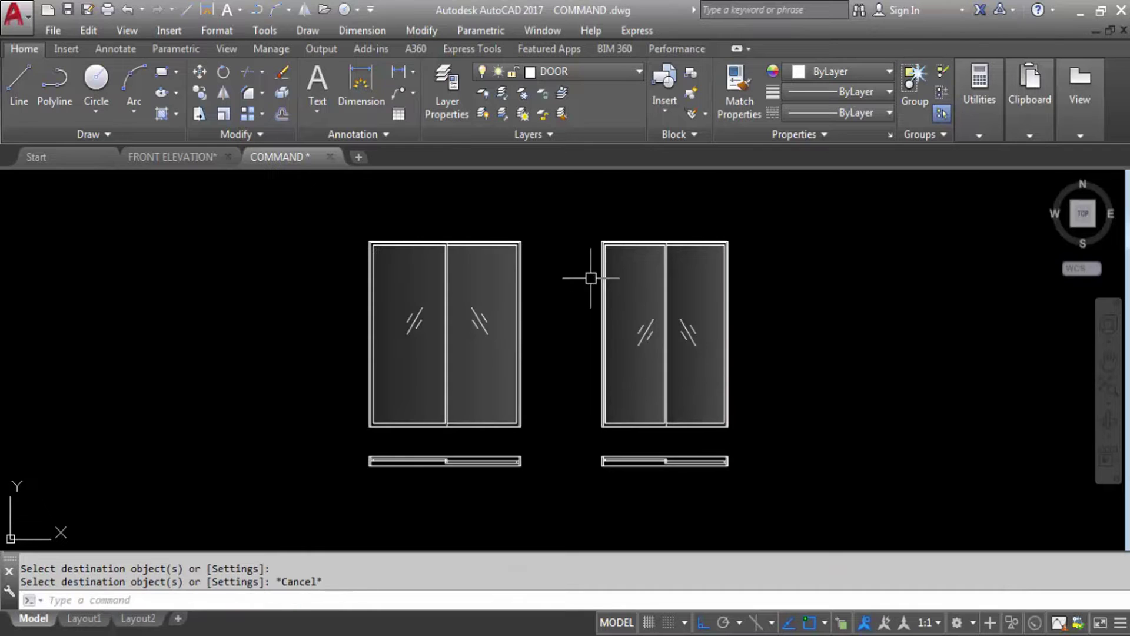
Save the drawing with both shaded door elevations.
scroll(675, 300, "down", 2)
scroll(629, 327, "up", 4)
scroll(586, 391, "down", 2)
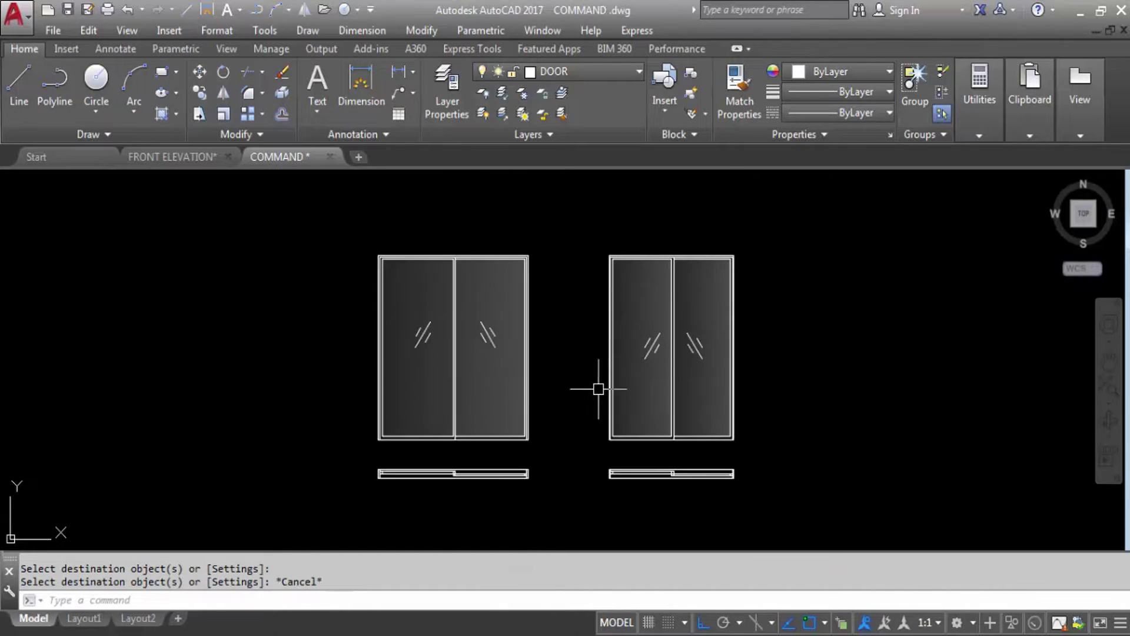
key("ctrl+s")
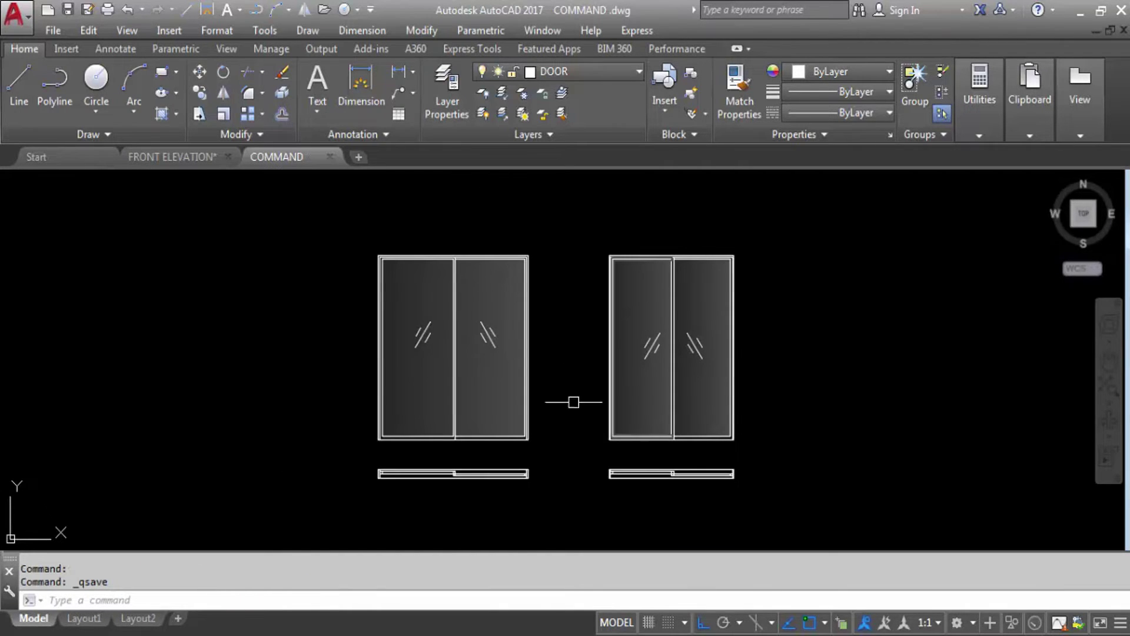
Turn on Clean Screen and examine both finished door elevations together with their plans.
scroll(665, 341, "up", 2)
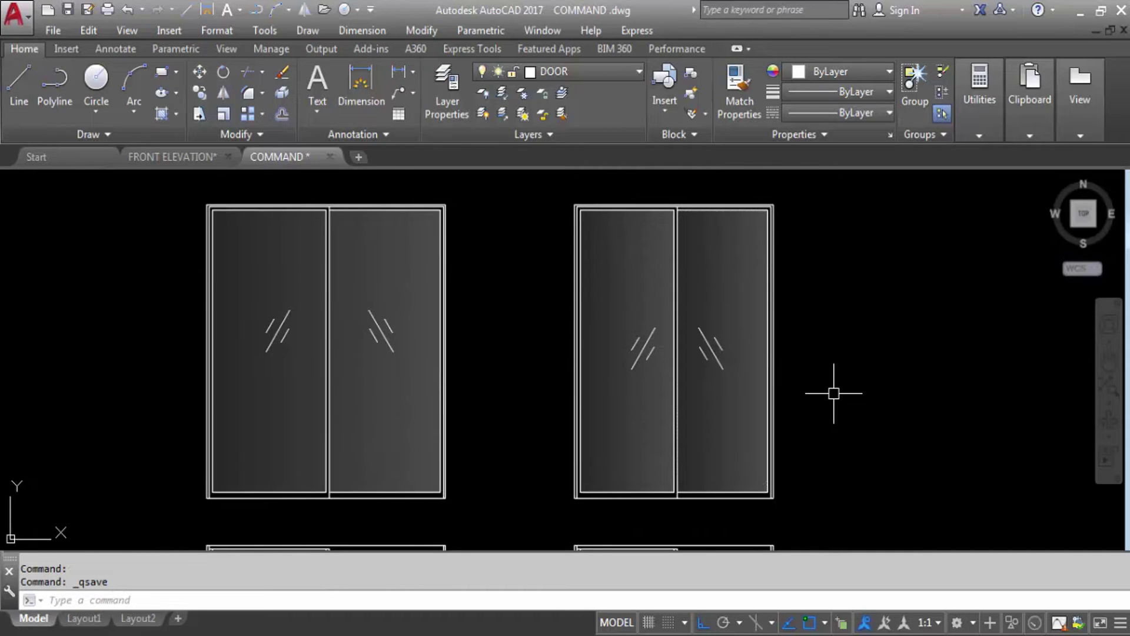
key("ctrl+0")
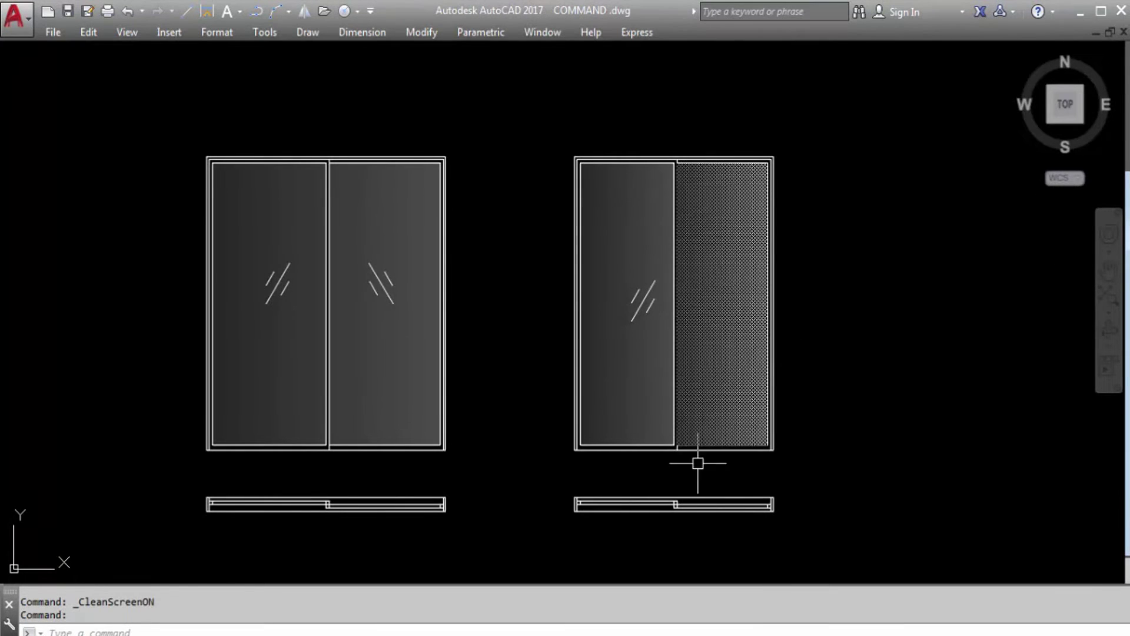
scroll(681, 504, "up", 2)
scroll(847, 487, "down", 2)
scroll(535, 499, "up", 2)
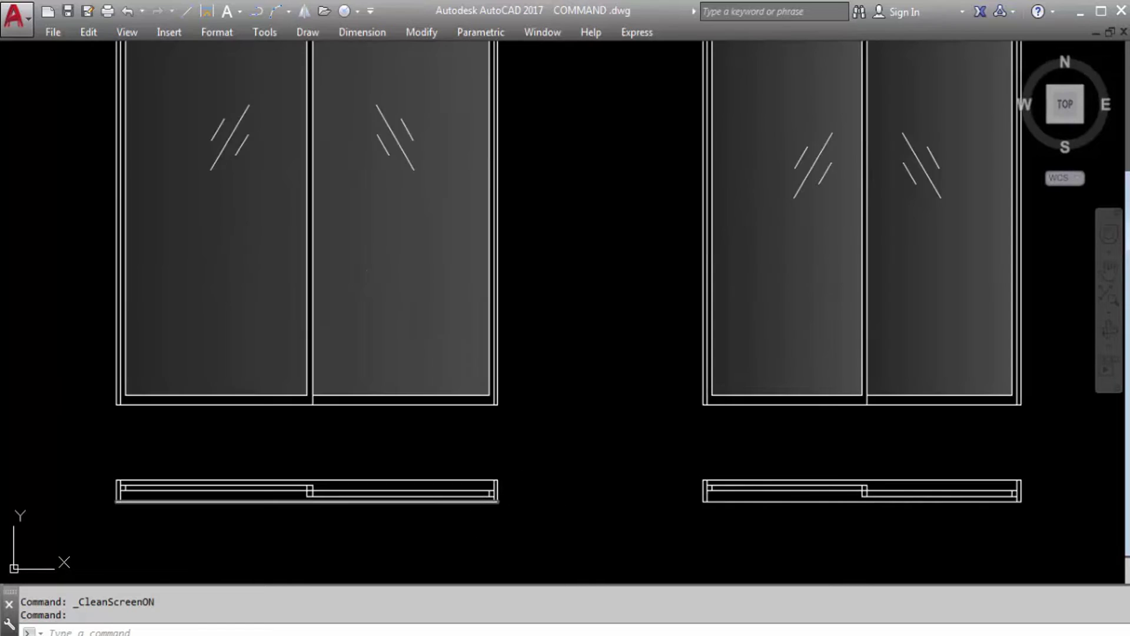
scroll(475, 511, "down", 2)
scroll(388, 168, "up", 2)
scroll(378, 156, "down", 2)
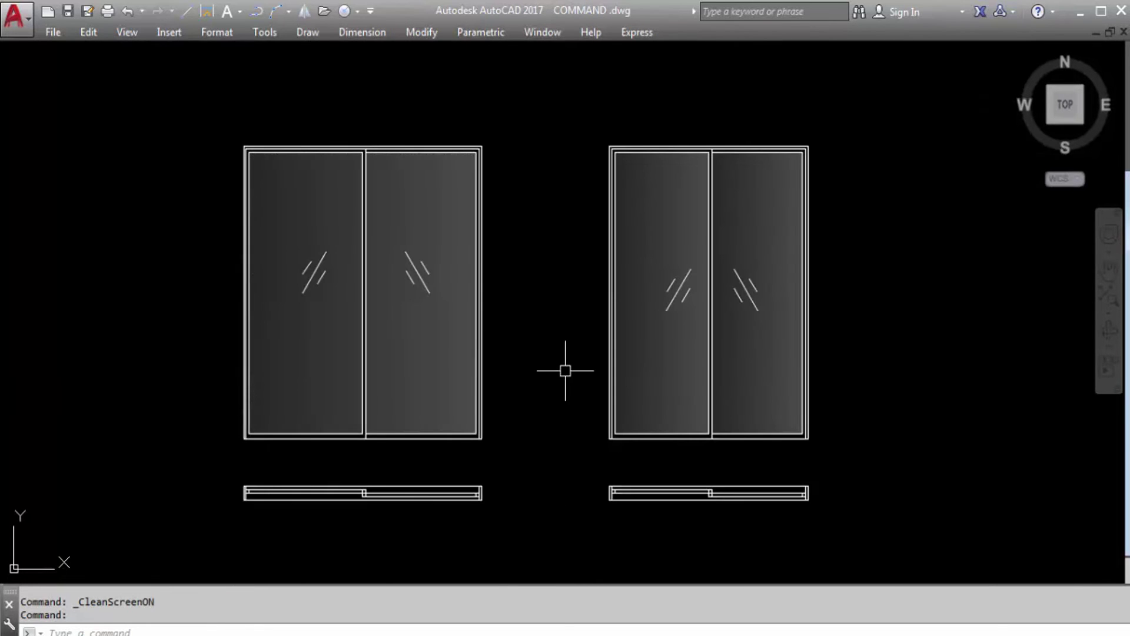
mouse_move(936, 381)
middle_mouse_down()
mouse_move(919, 404)
mouse_move(880, 386)
middle_mouse_up()
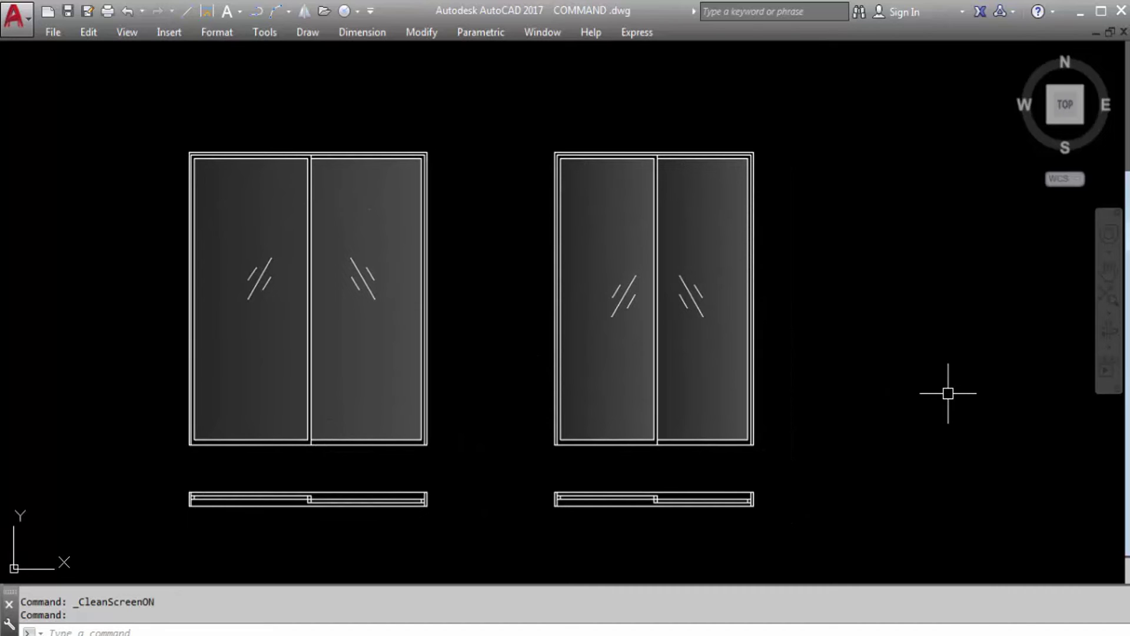